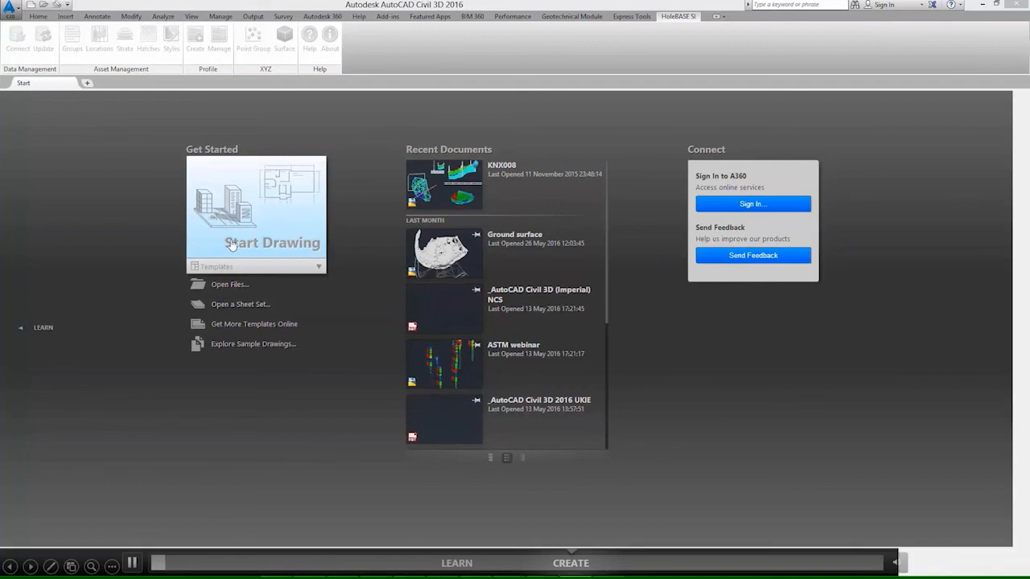
# Step: Start a new drawing split into two vertical viewports and import the locations of the Quinley001 project from HoleBASE SI
pyautogui.click(230, 245)
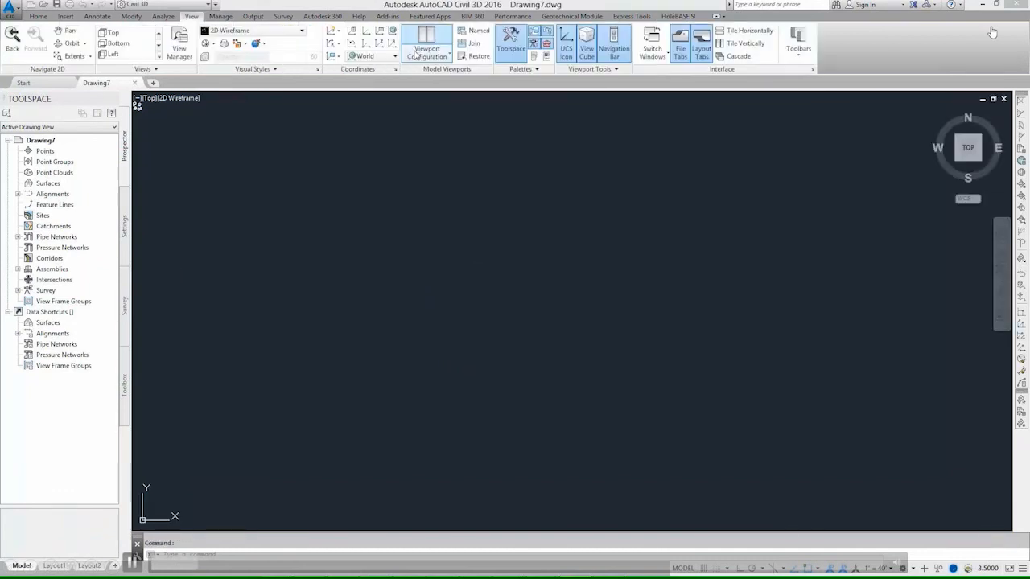
pyautogui.click(666, 20)
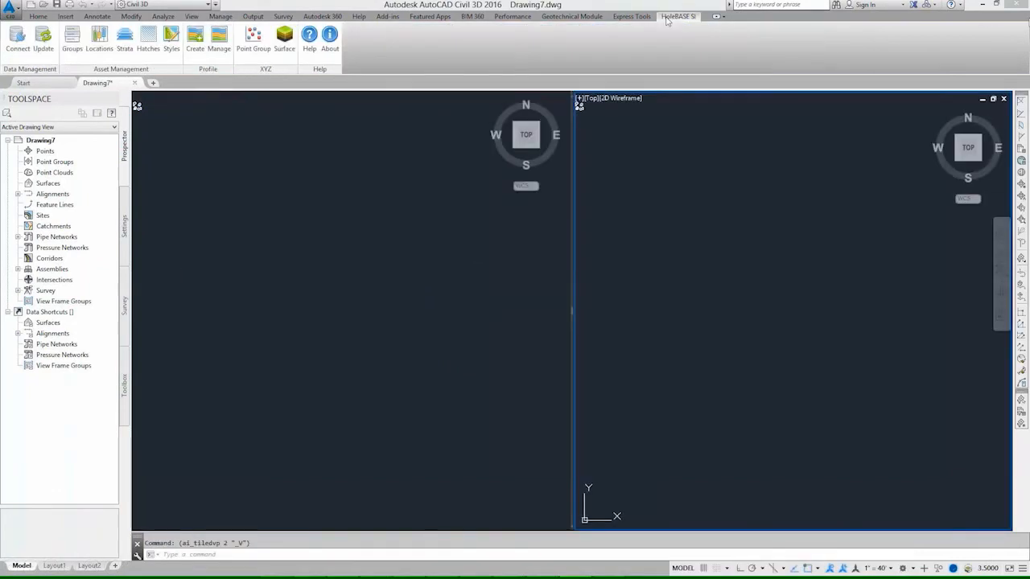
pyautogui.click(23, 50)
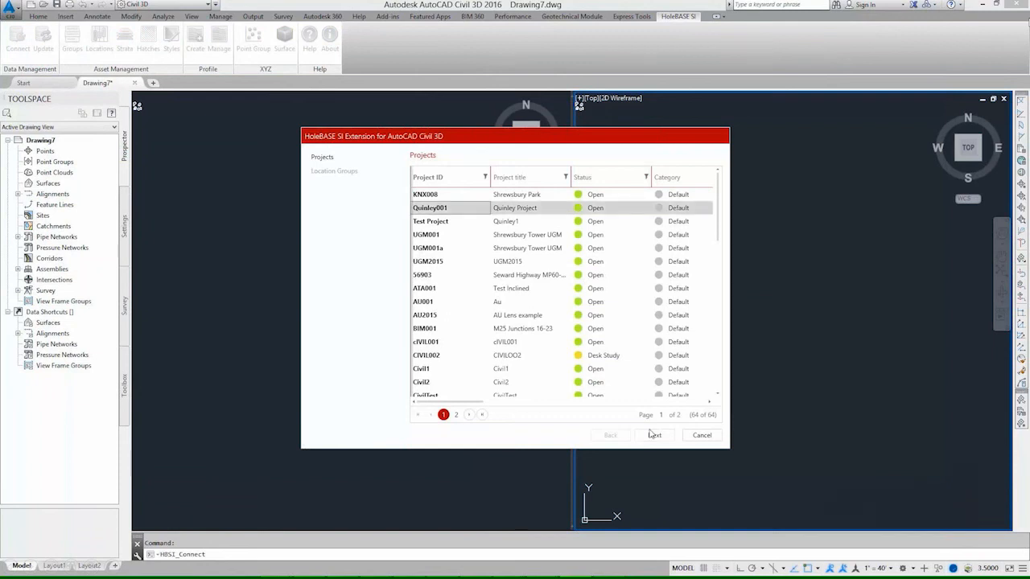
pyautogui.click(653, 434)
pyautogui.click(653, 436)
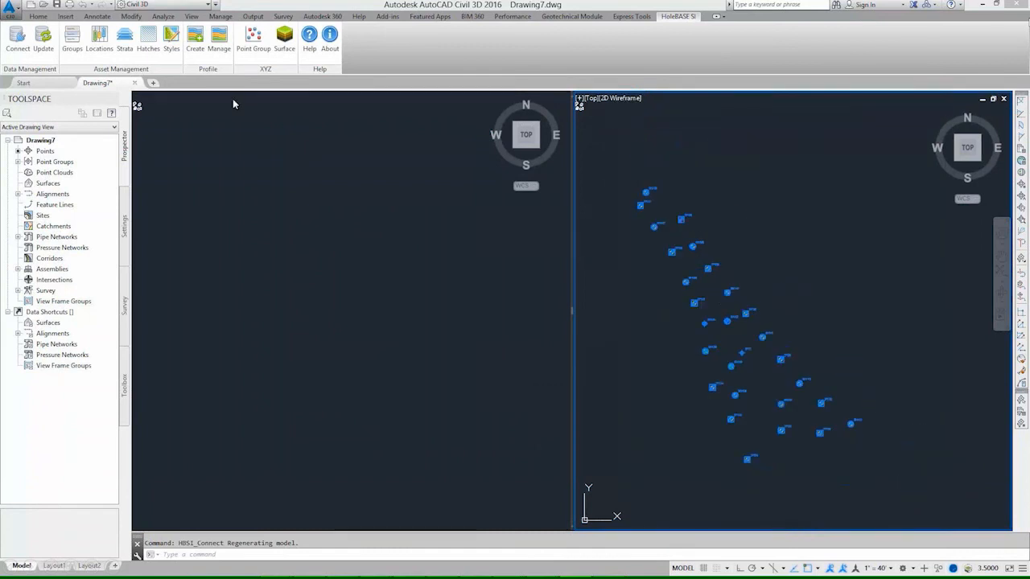
# Step: Make the surfaces of all six strata visible in the Strata Manager, from FILL down to COARSE GRAINED IGNEUOS
pyautogui.click(125, 44)
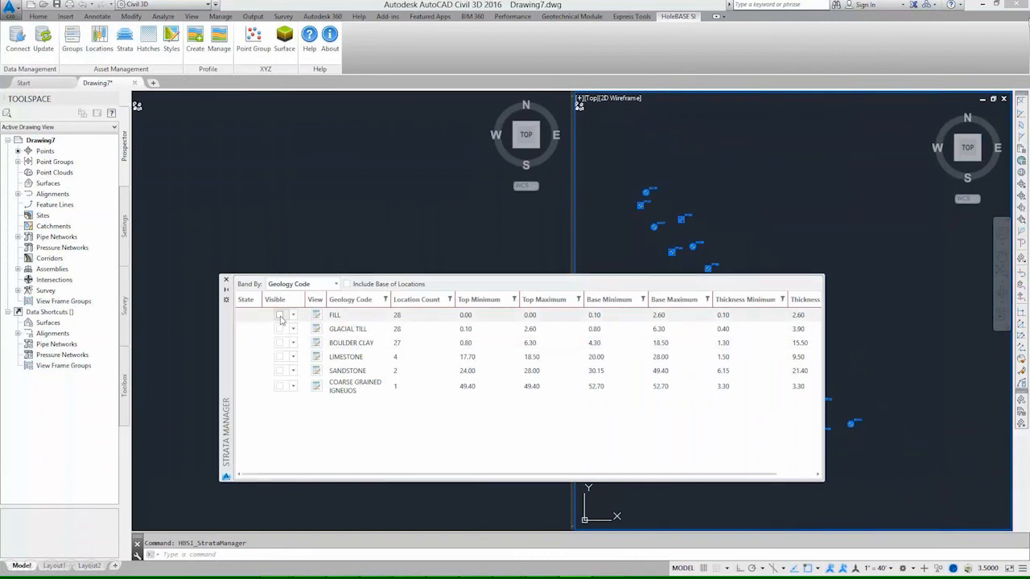
pyautogui.click(280, 315)
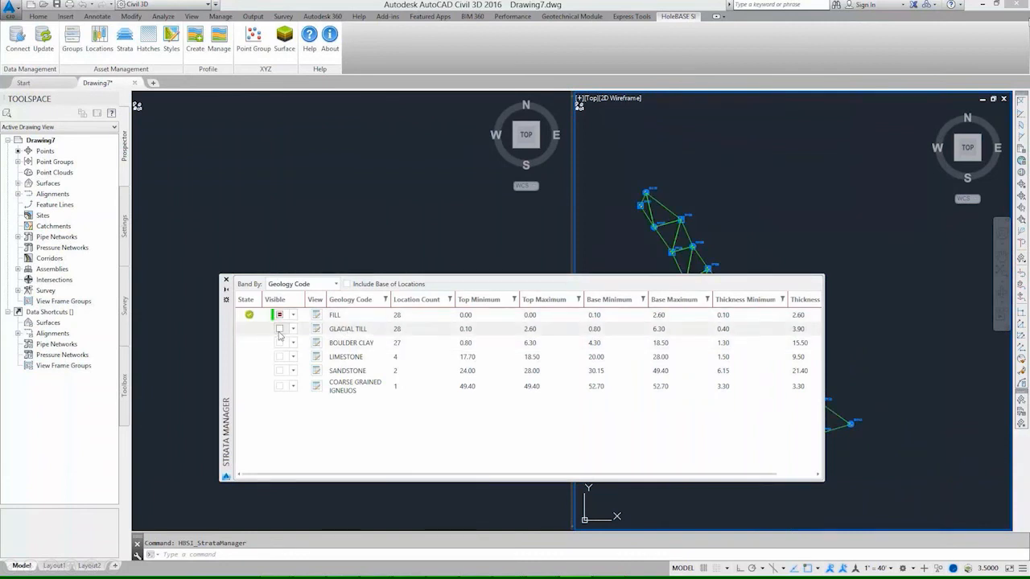
pyautogui.click(279, 329)
pyautogui.click(279, 343)
pyautogui.click(279, 356)
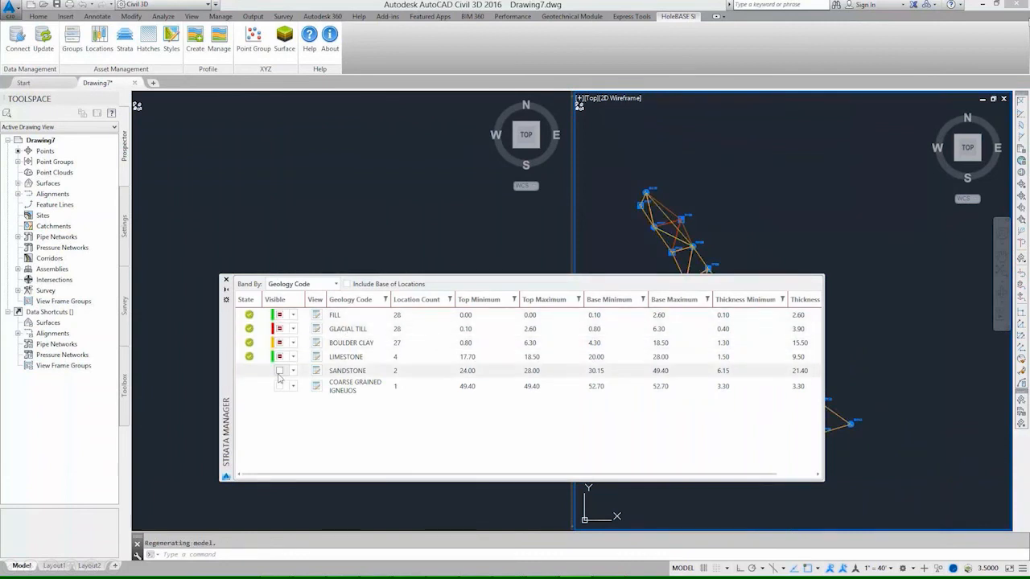
pyautogui.click(280, 371)
pyautogui.click(226, 280)
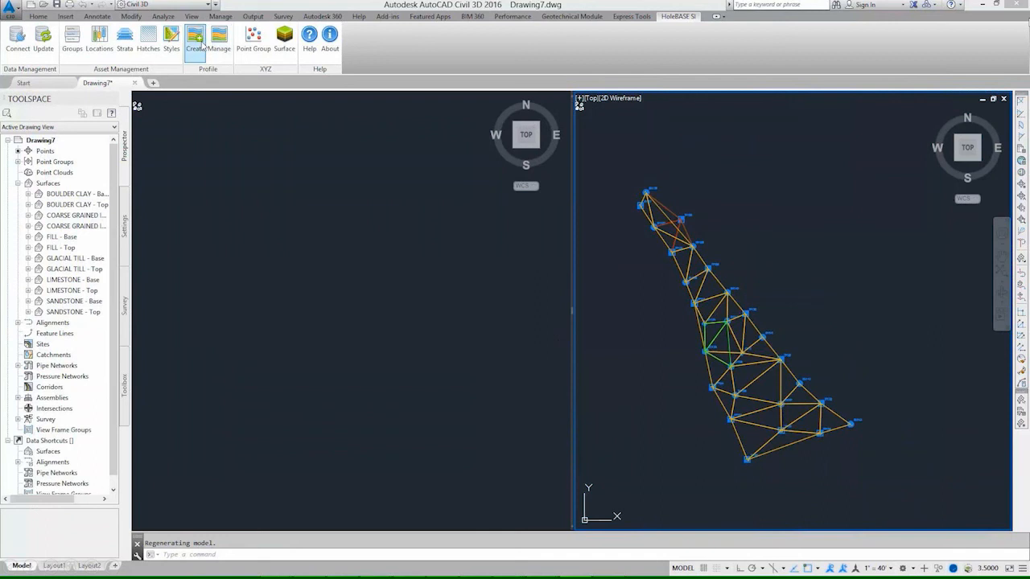
# Step: Set up a geotechnical profile view in the Profile View style with hatching kept only for the FILL stratum
pyautogui.click(201, 45)
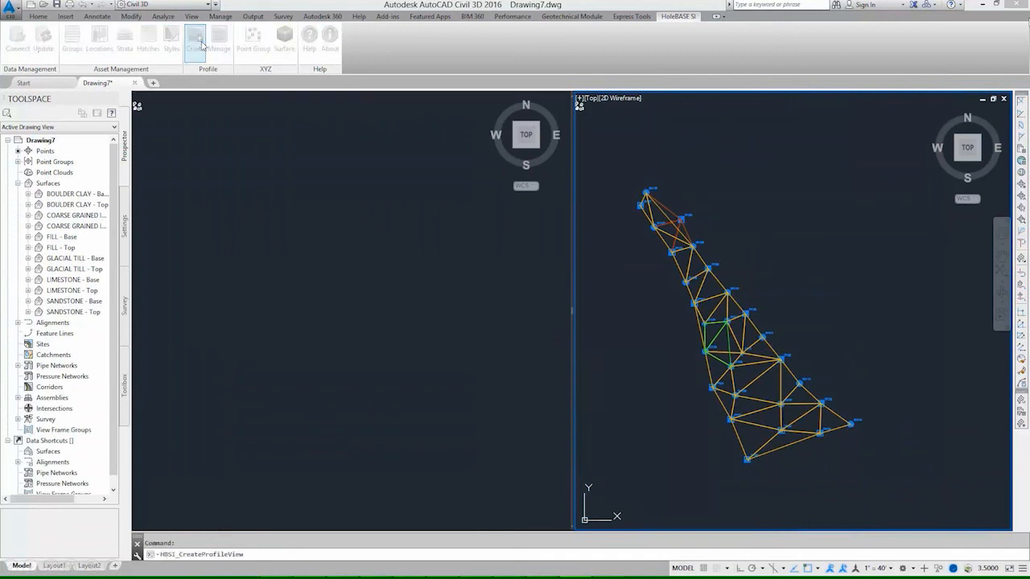
pyautogui.click(499, 190)
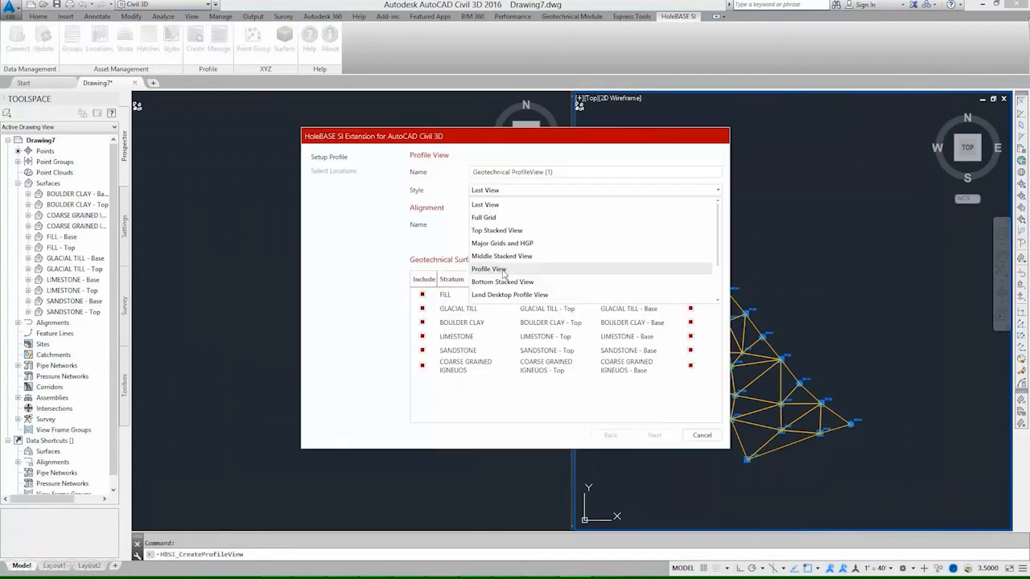
pyautogui.click(505, 269)
pyautogui.click(691, 308)
pyautogui.click(691, 322)
pyautogui.click(690, 336)
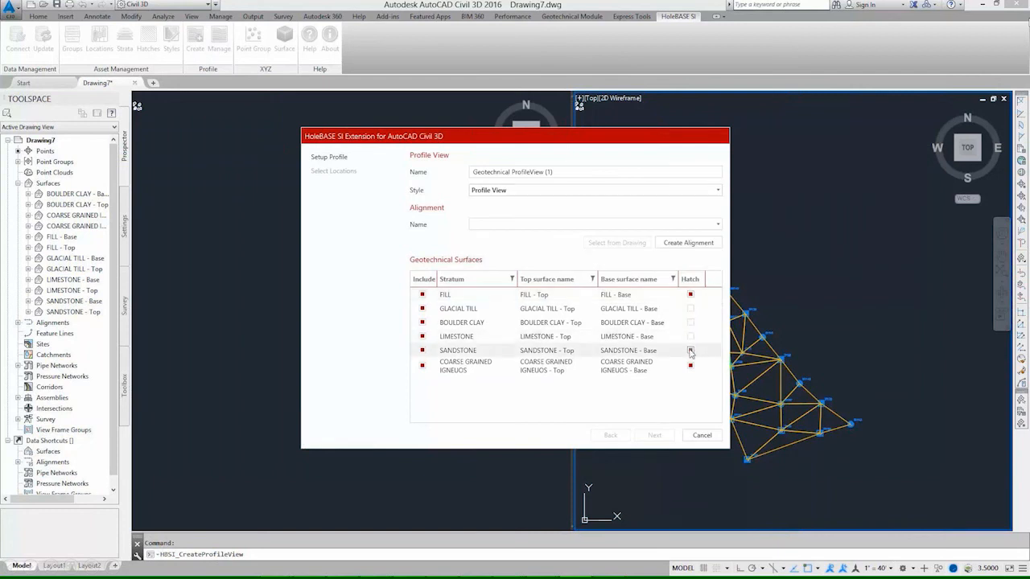
pyautogui.click(691, 350)
pyautogui.click(691, 364)
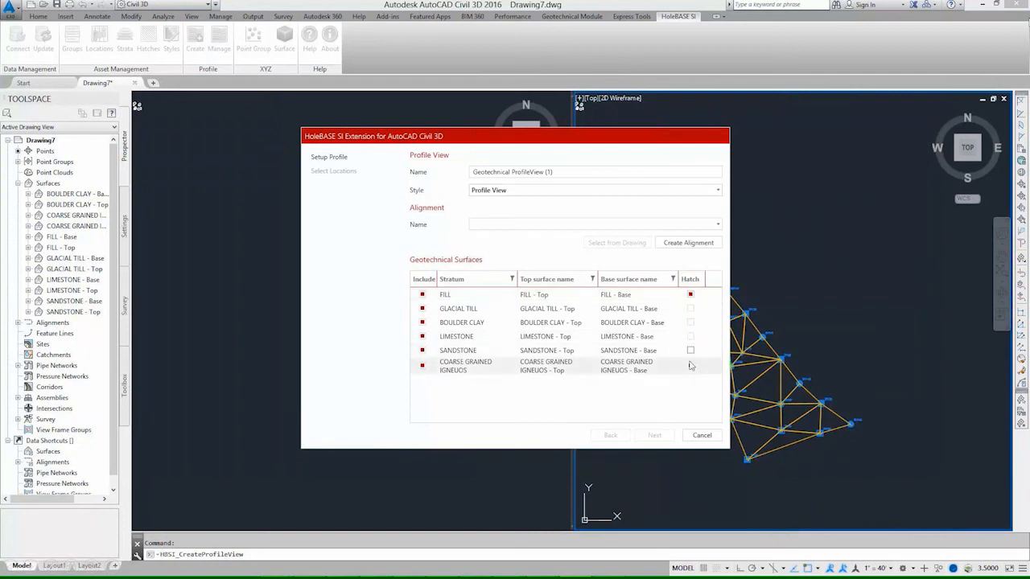
# Step: Create a straight two-point alignment for the profile, running from the northwest tip of the site to its southeast end
pyautogui.click(677, 244)
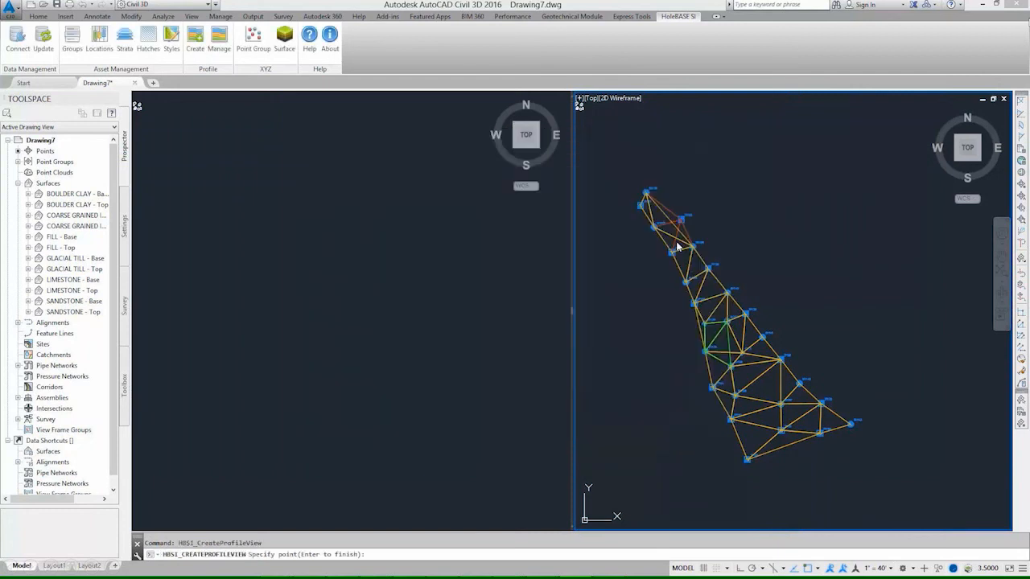
pyautogui.click(639, 184)
pyautogui.click(841, 441)
pyautogui.press('Return')
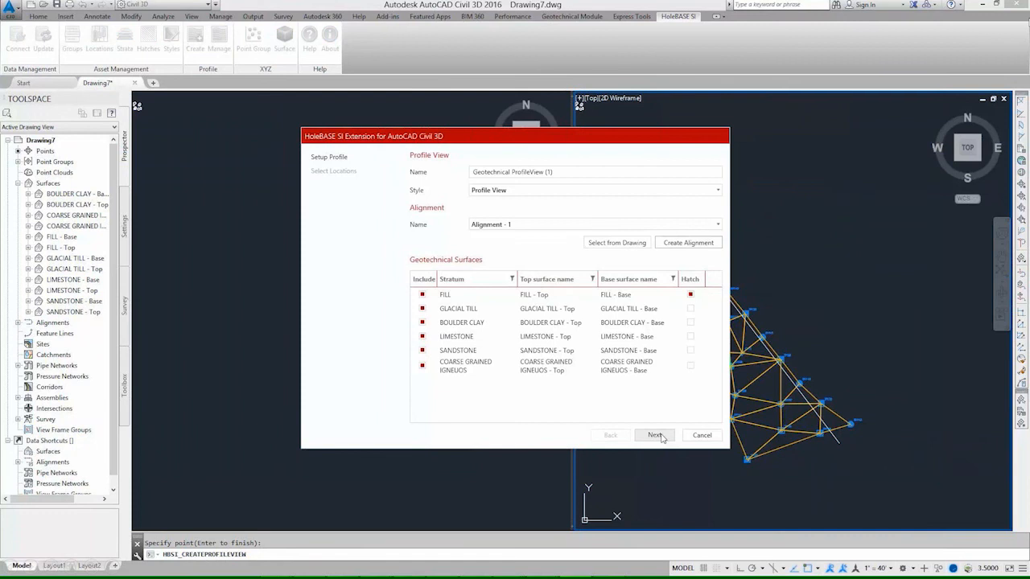
# Step: Finish the profile with Geology Code location style and a dynamic 20.00 buffer, and insert it in the empty viewport
pyautogui.click(655, 435)
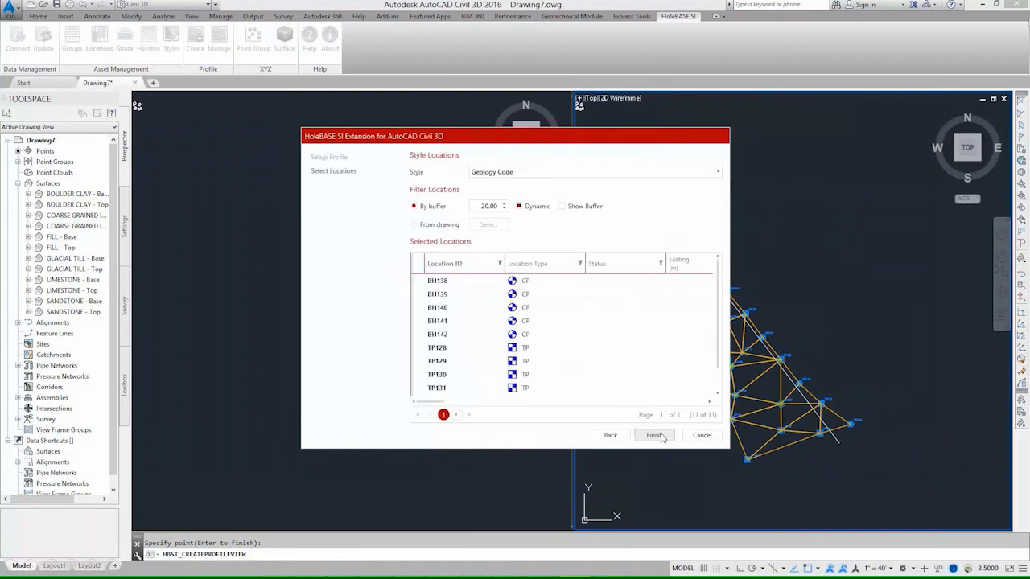
pyautogui.click(655, 436)
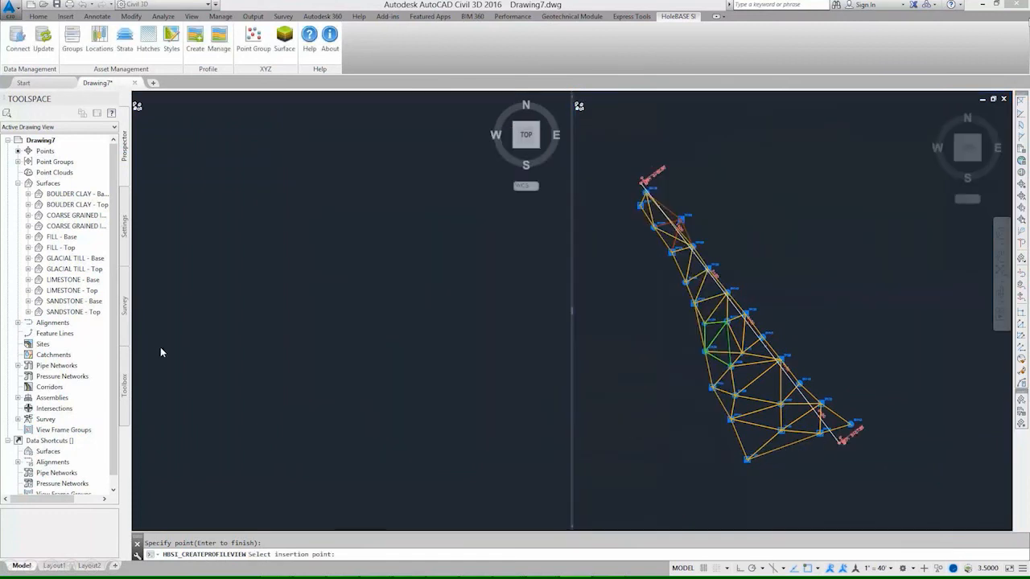
pyautogui.click(161, 347)
pyautogui.click(151, 248)
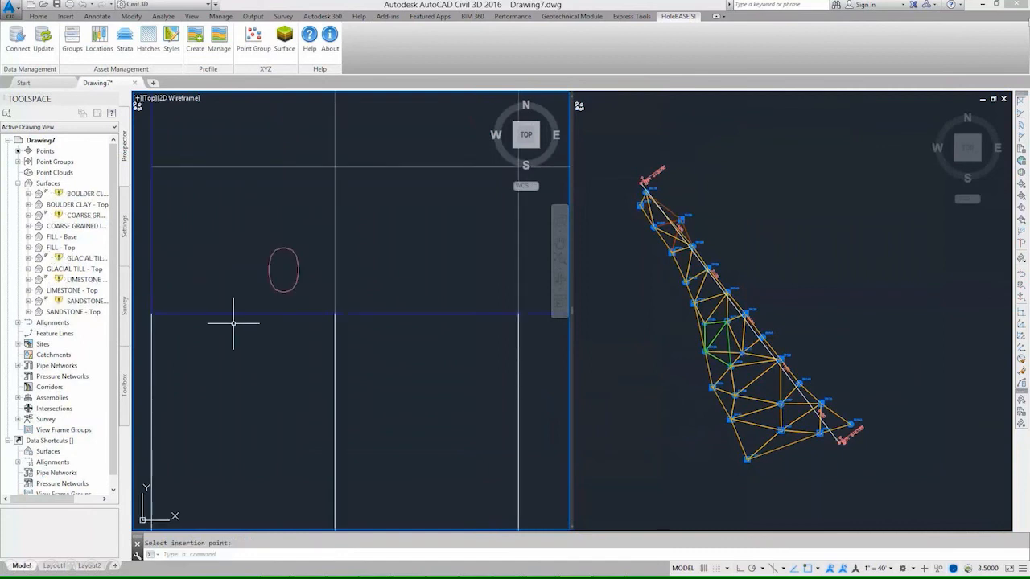
pyautogui.scroll(-2, 286, 344)
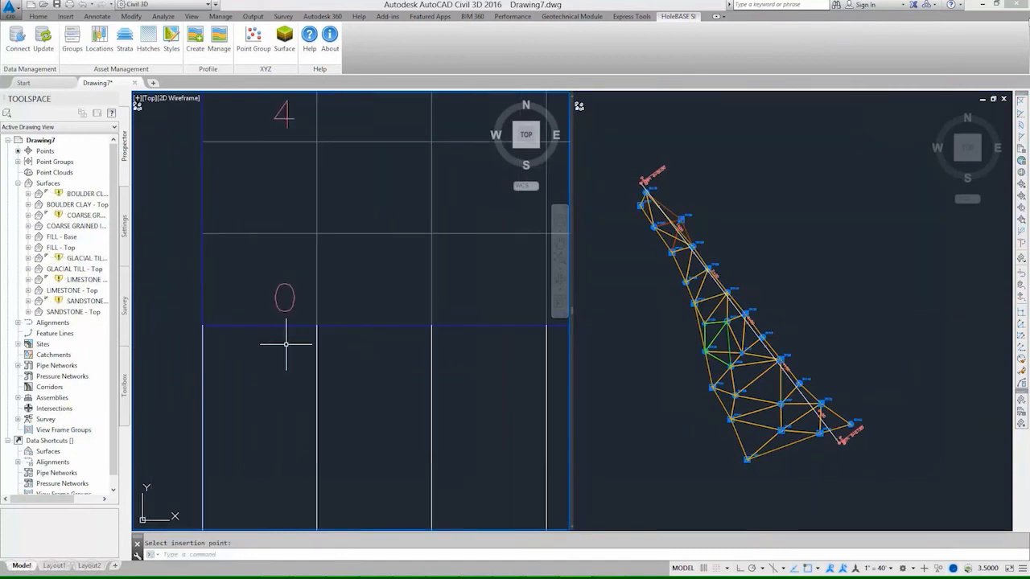
pyautogui.scroll(-4, 286, 345)
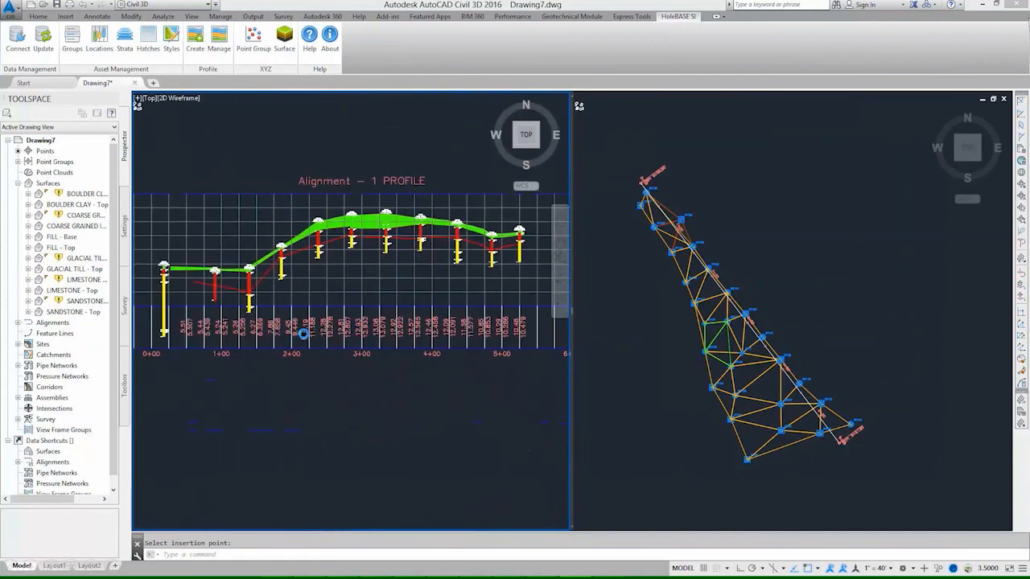
# Step: Stretch the southeast end of the alignment southwestward so the line runs through the middle of the site
pyautogui.click(304, 334)
pyautogui.click(791, 497)
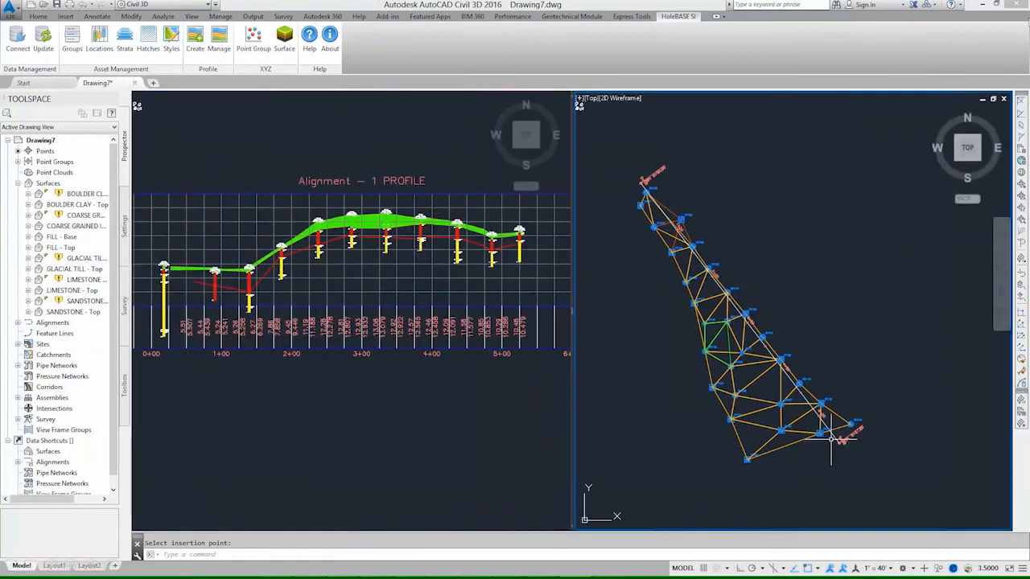
pyautogui.click(834, 439)
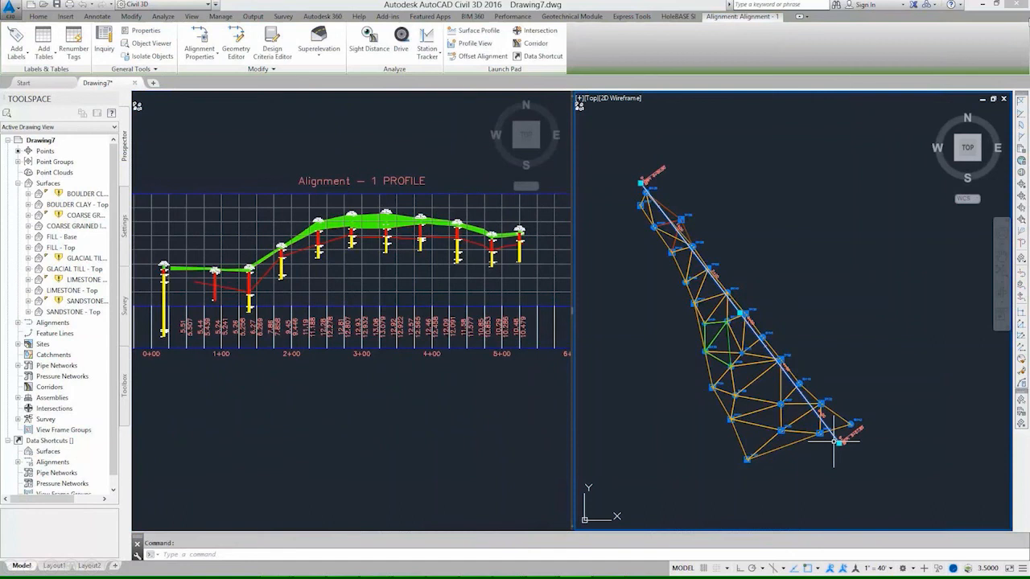
pyautogui.click(839, 441)
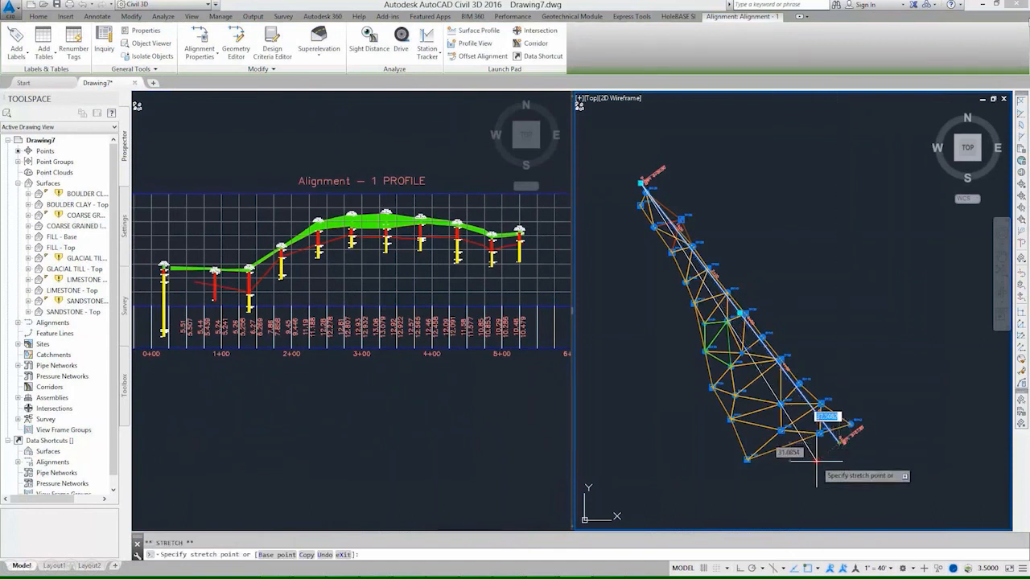
pyautogui.click(802, 467)
pyautogui.press('Escape')
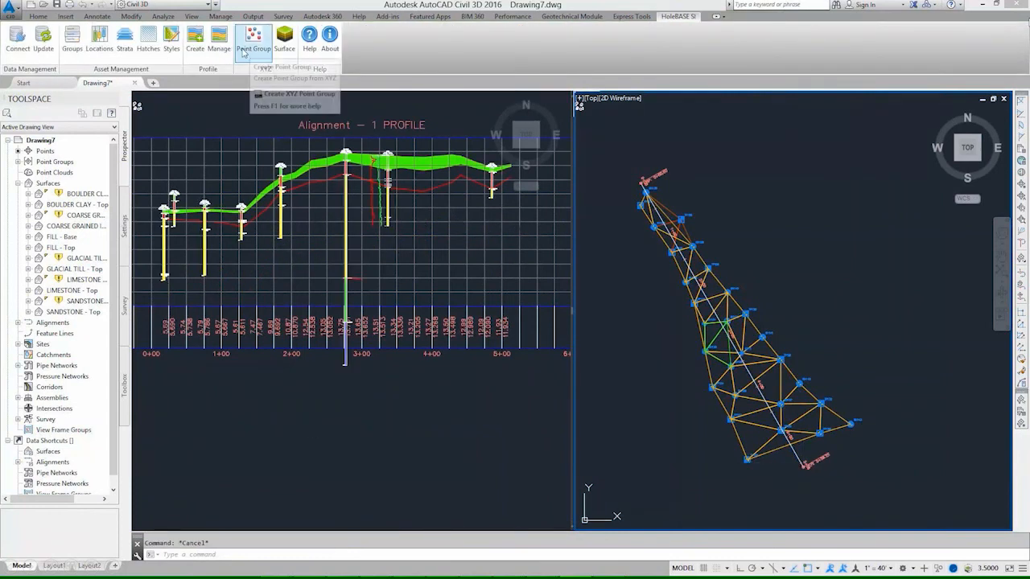
# Step: Begin a second geotechnical profile view in Last View style with all strata hatched, and draw a new alignment crossing the first one
pyautogui.click(195, 41)
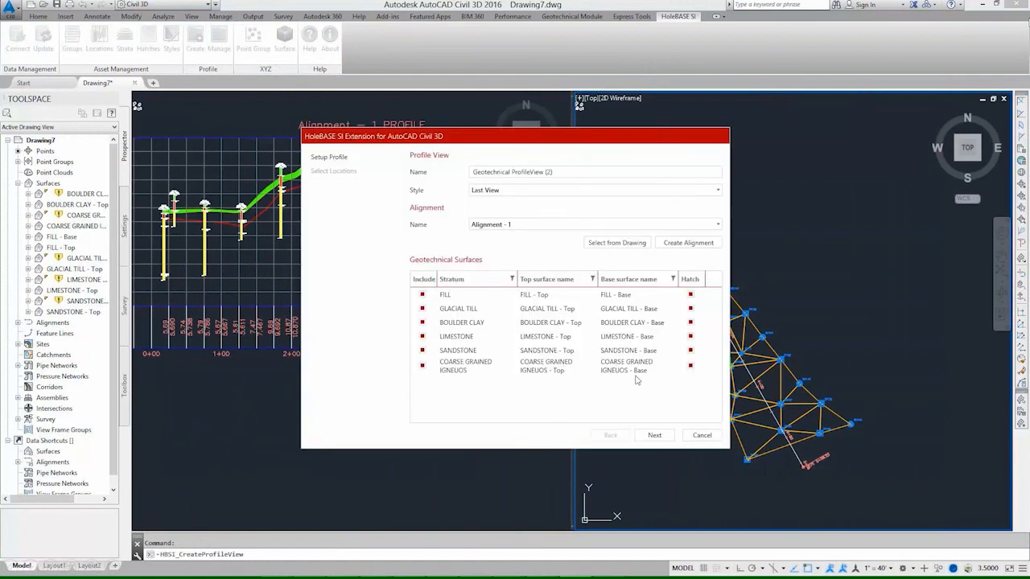
pyautogui.click(654, 436)
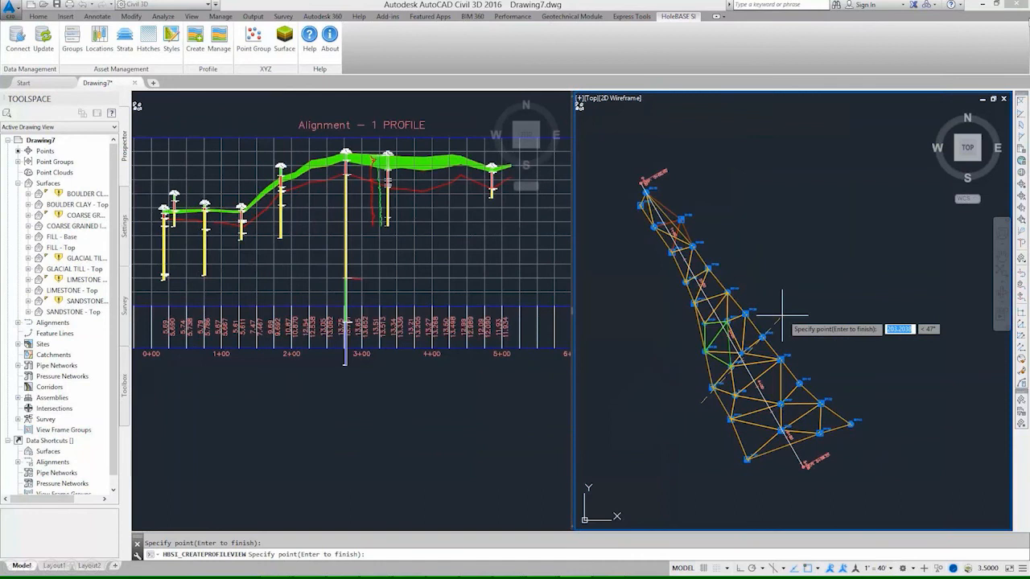
pyautogui.click(786, 318)
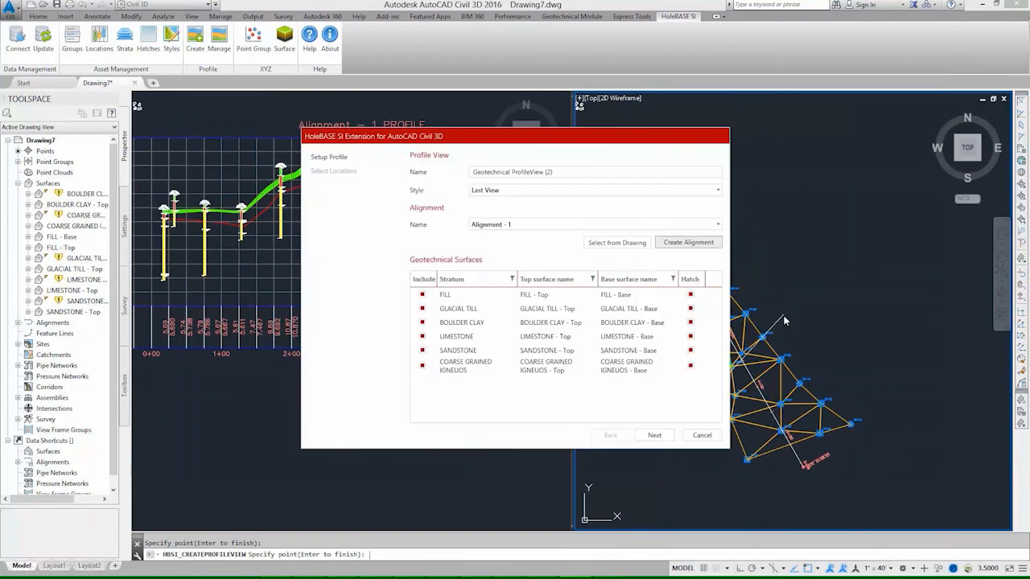
# Step: Set the second profile's location style to Legend Code with a 20.00 buffer and insert it below the first profile
pyautogui.click(654, 434)
pyautogui.click(524, 172)
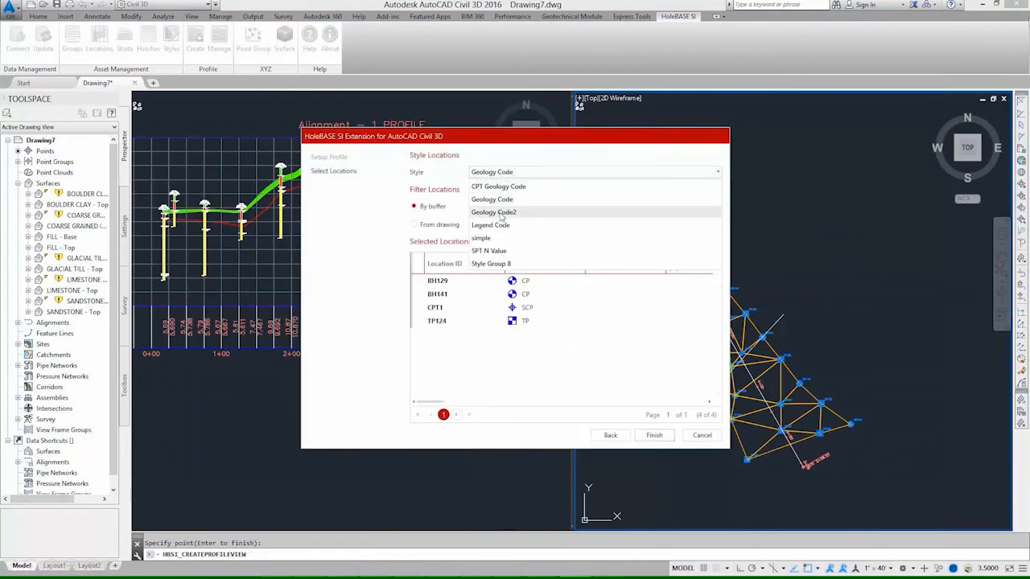
pyautogui.click(500, 226)
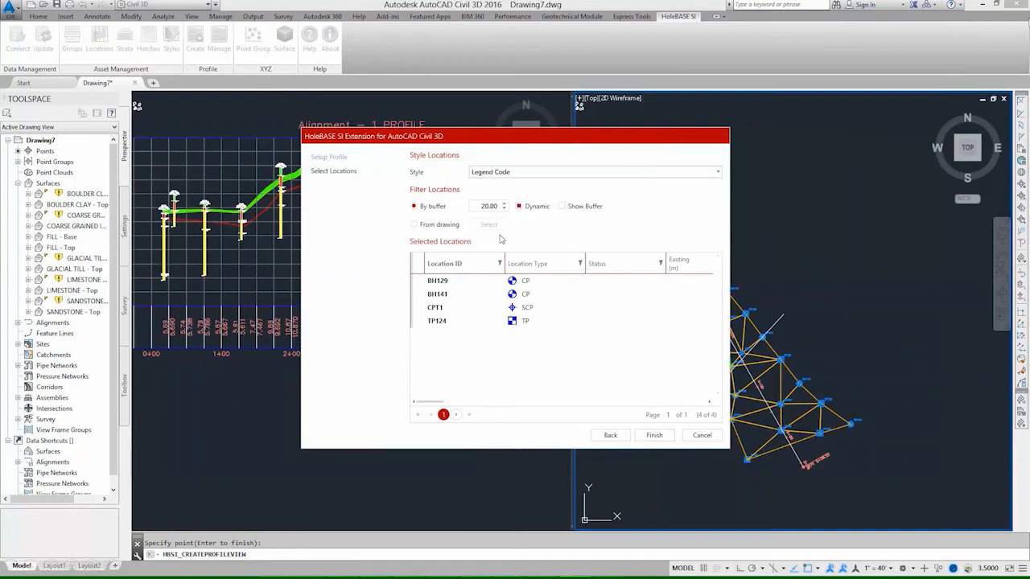
pyautogui.click(653, 435)
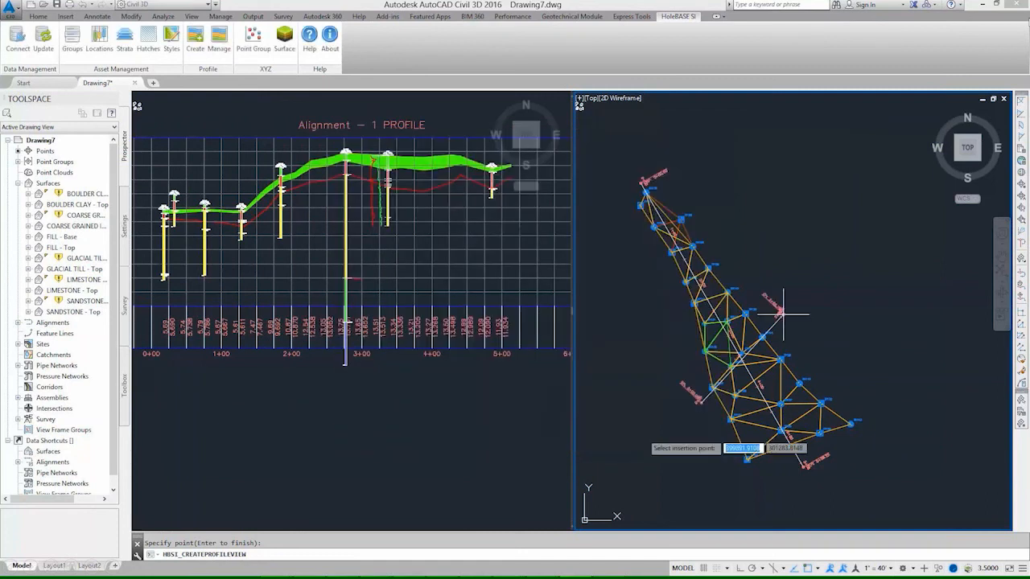
pyautogui.click(246, 413)
pyautogui.scroll(-3, 258, 415)
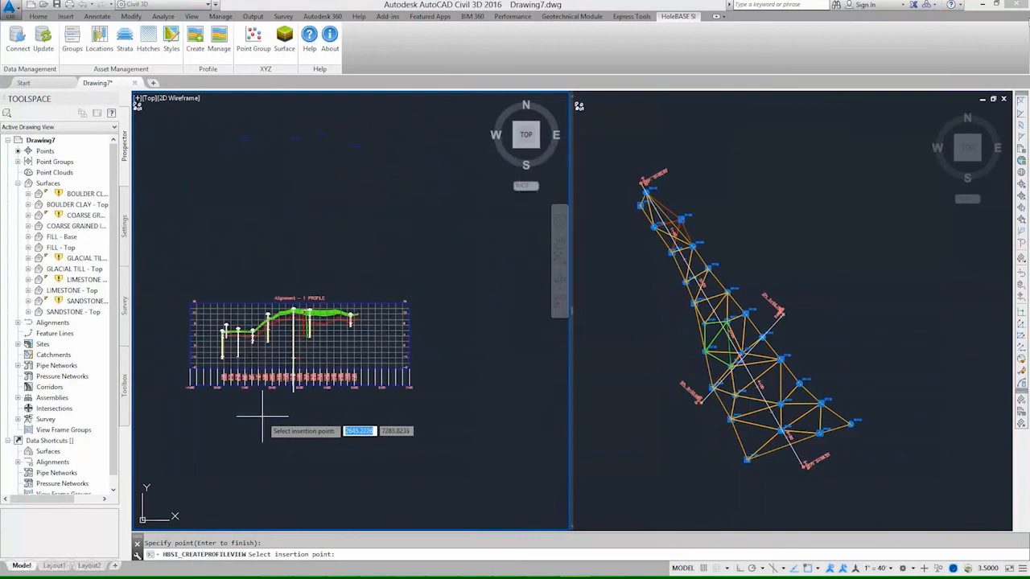
pyautogui.click(262, 417)
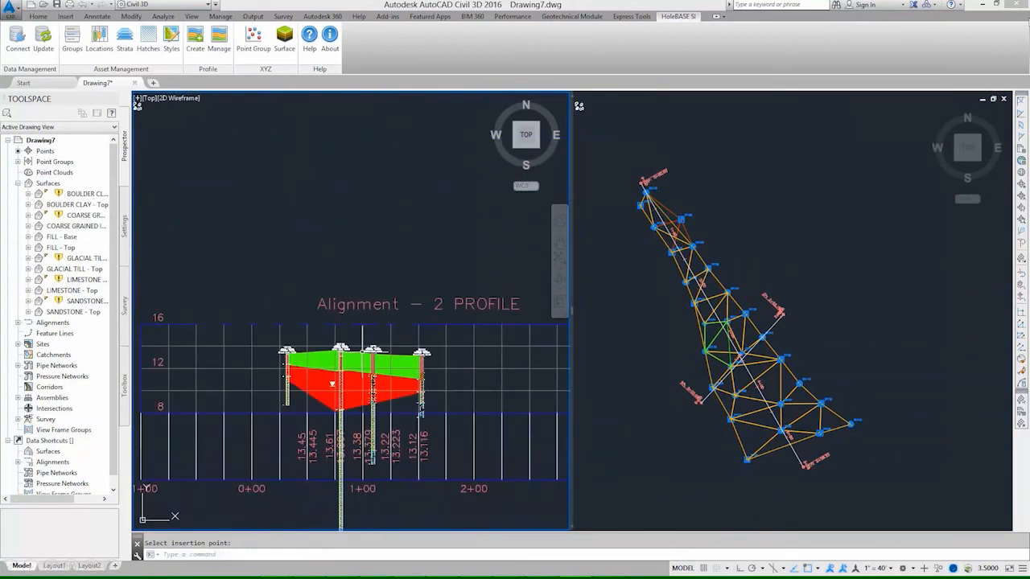
pyautogui.scroll(4, 350, 426)
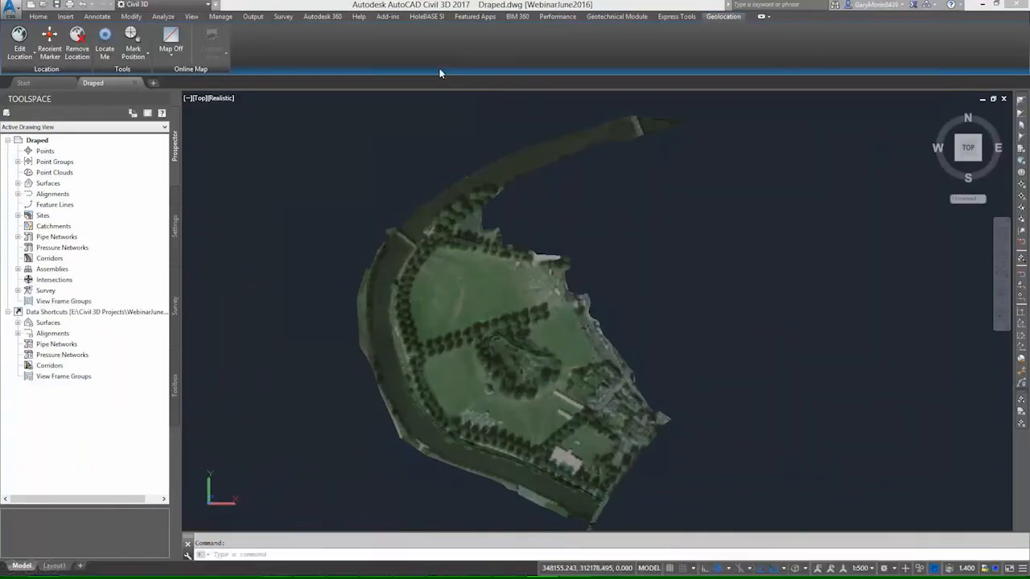
# Step: Examine the borehole sticks beneath the draped ground surface in a low-angle 3D view of the site
pyautogui.click(133, 564)
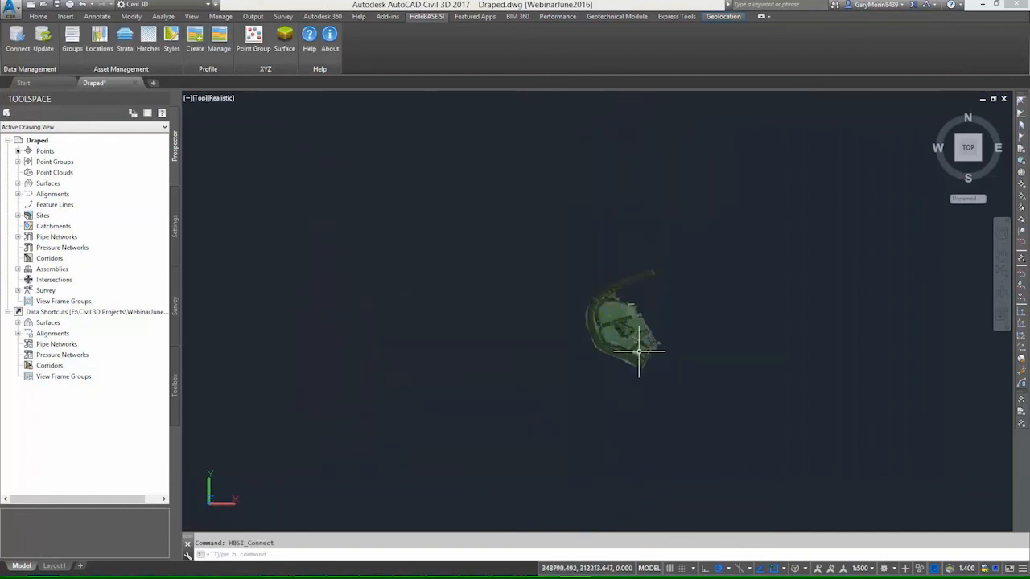
pyautogui.scroll(5, 648, 367)
pyautogui.keyDown('shift'); pyautogui.moveTo(732, 384); pyautogui.dragTo(510, 189, button='middle'); pyautogui.keyUp('shift')
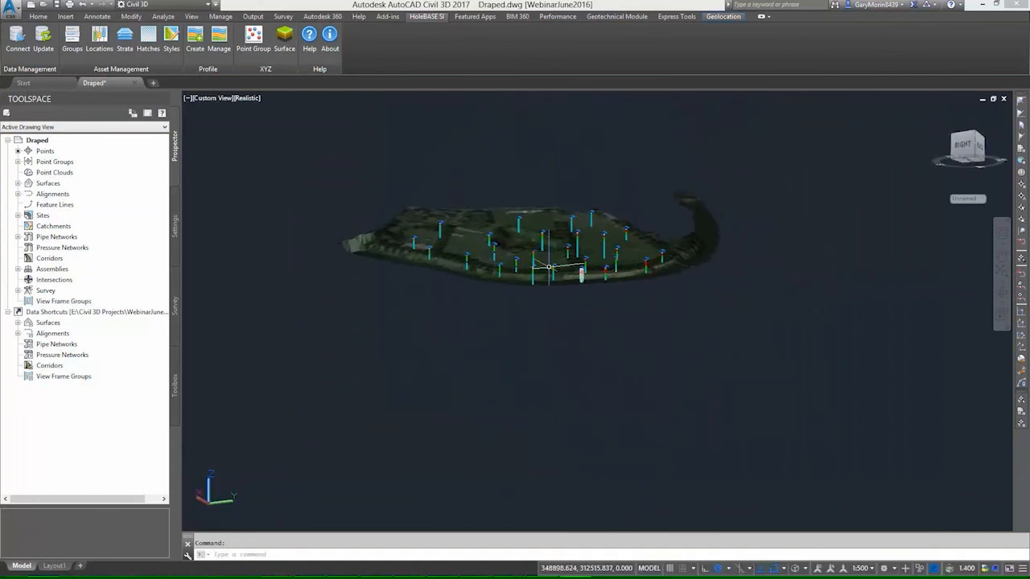
pyautogui.scroll(5, 549, 266)
pyautogui.keyDown('shift'); pyautogui.moveTo(549, 266); pyautogui.dragTo(629, 414, button='middle'); pyautogui.keyUp('shift')
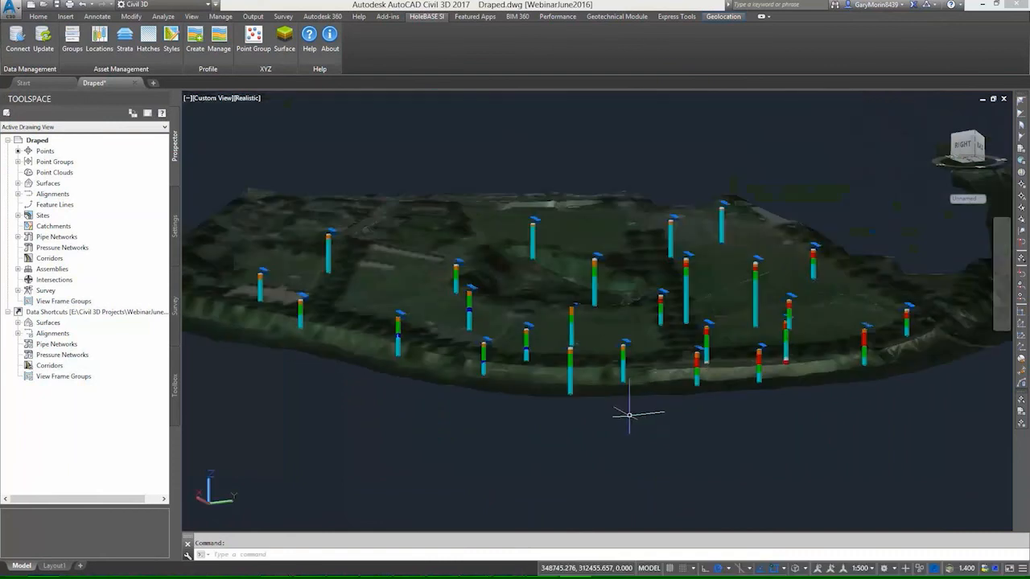
# Step: Turn off all layers in the KNX filter group so the borehole graphics are hidden in the 3D view
pyautogui.click(39, 17)
pyautogui.click(593, 44)
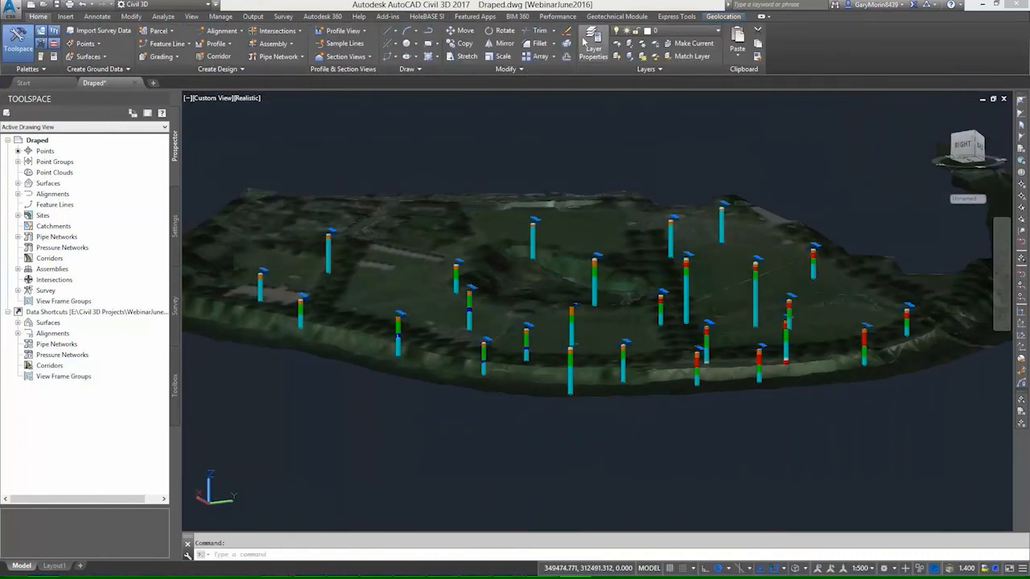
pyautogui.click(346, 439)
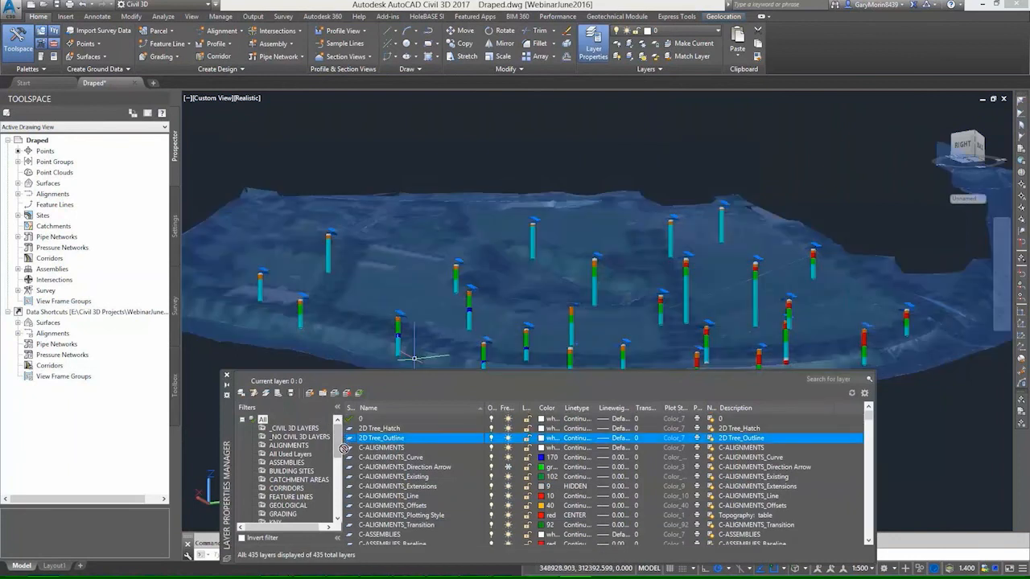
pyautogui.moveTo(339, 450); pyautogui.dragTo(340, 475)
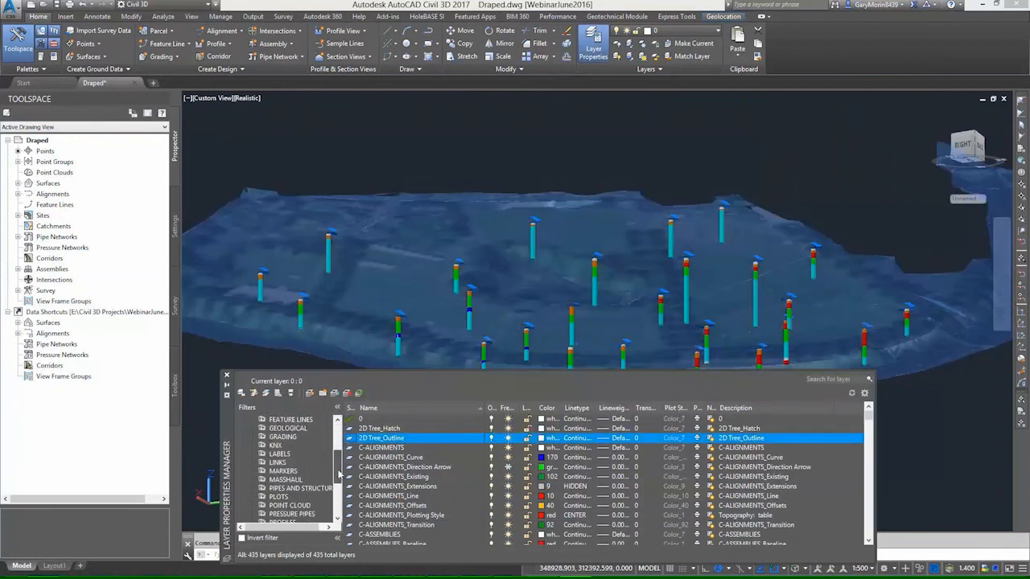
pyautogui.click(276, 446)
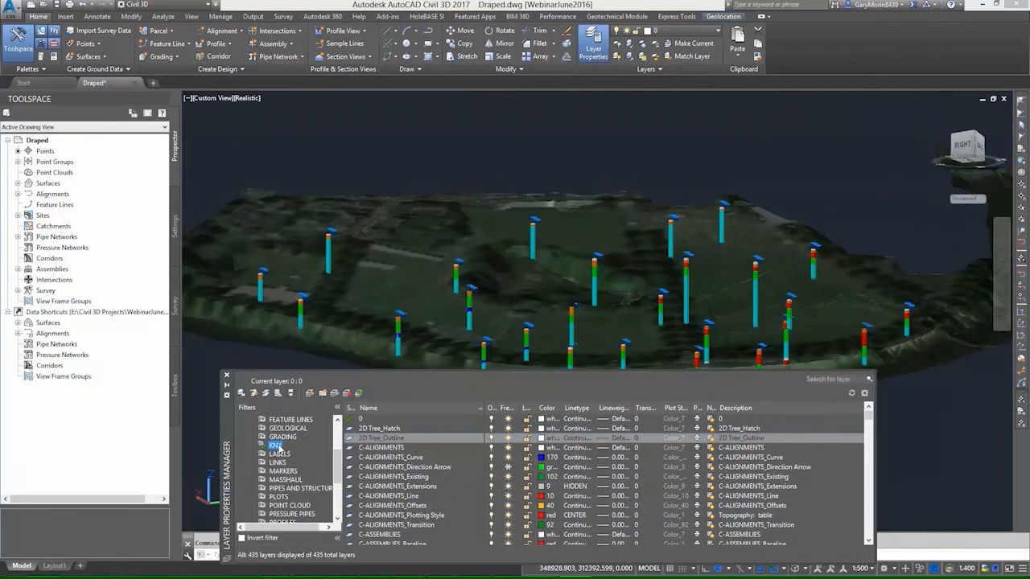
pyautogui.rightClick(276, 446)
pyautogui.moveTo(378, 320)
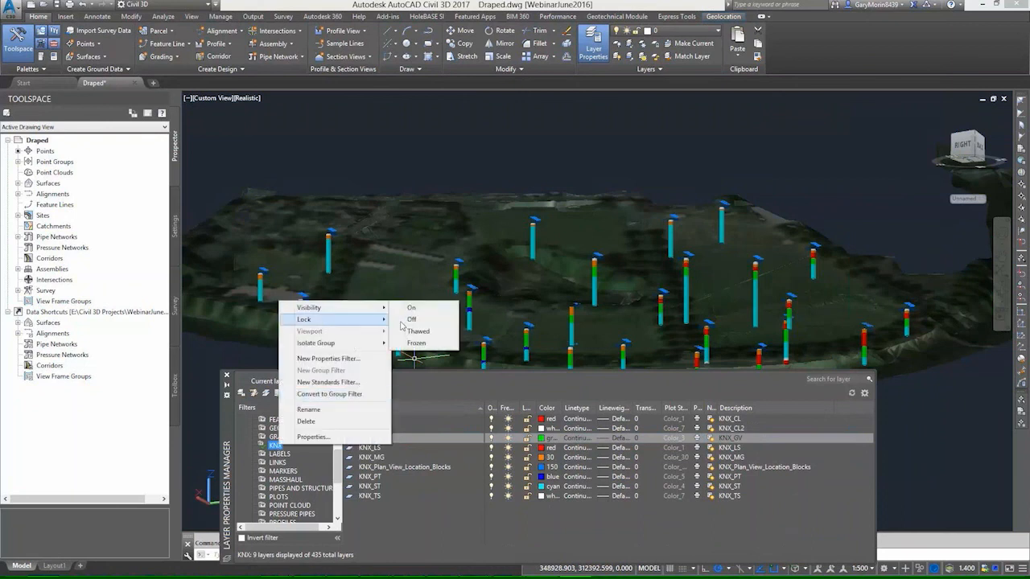
pyautogui.click(415, 322)
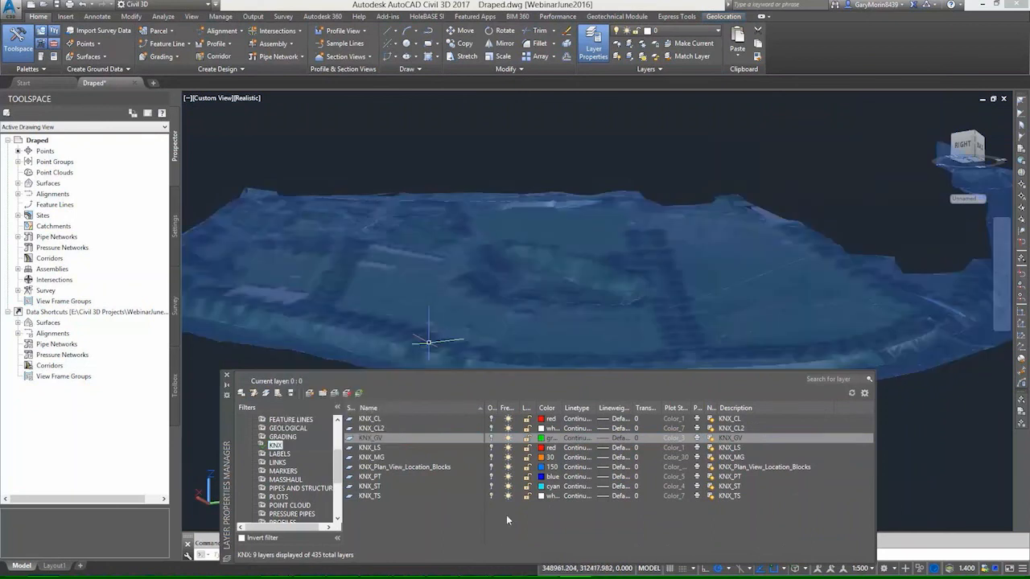
# Step: Turn on the KNX_Plan_View_Location_Blocks, KNX_PT and KNX_CL layers and inspect those strata beneath the ground surface
pyautogui.click(491, 468)
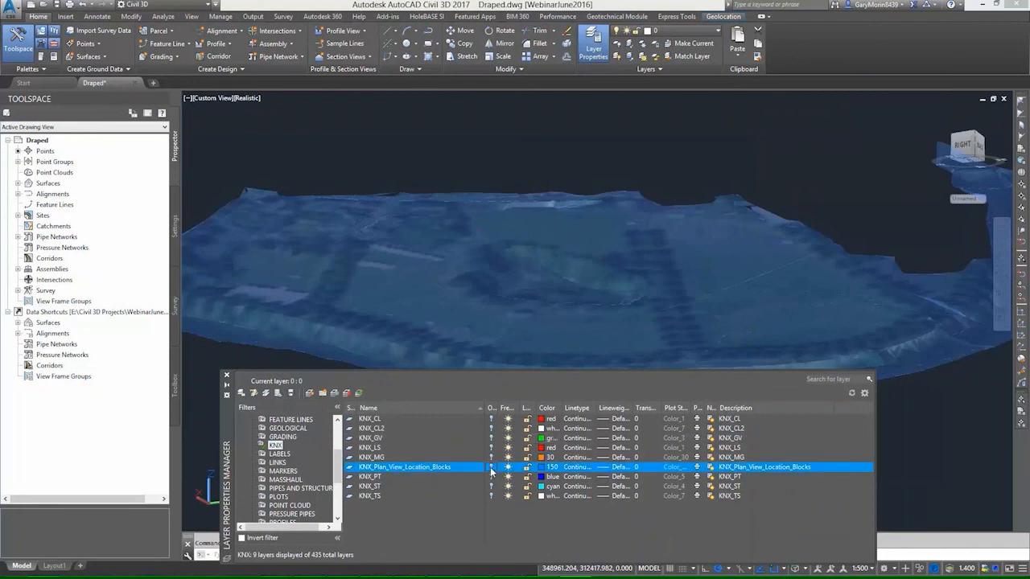
pyautogui.click(492, 476)
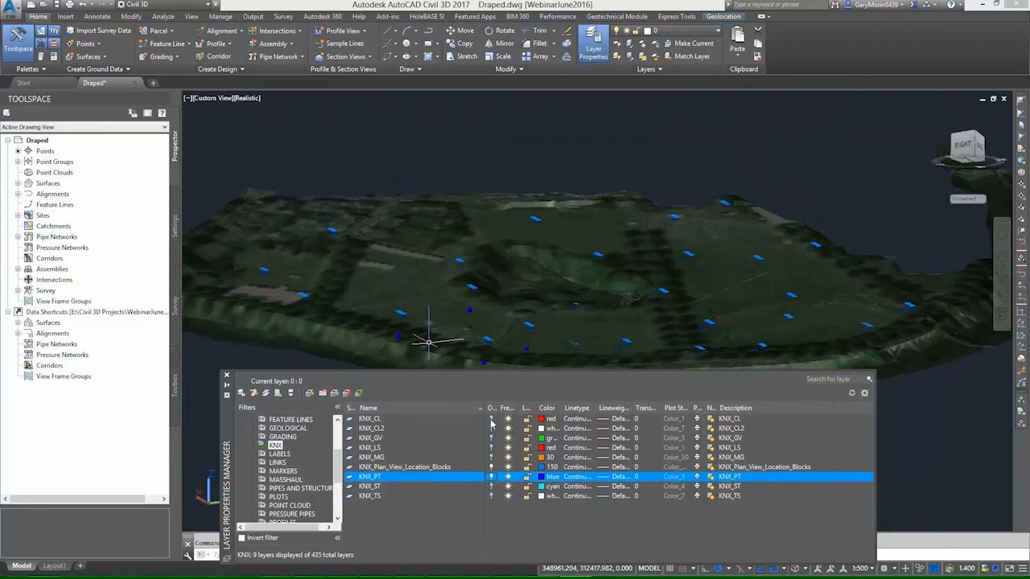
pyautogui.click(492, 419)
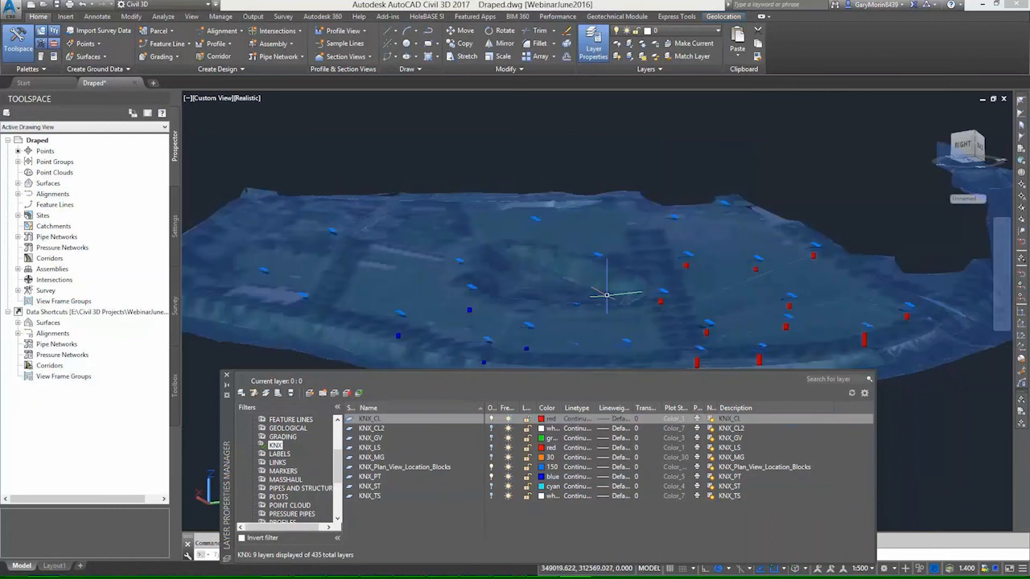
pyautogui.keyDown('shift'); pyautogui.moveTo(607, 295); pyautogui.dragTo(457, 346, button='middle'); pyautogui.keyUp('shift')
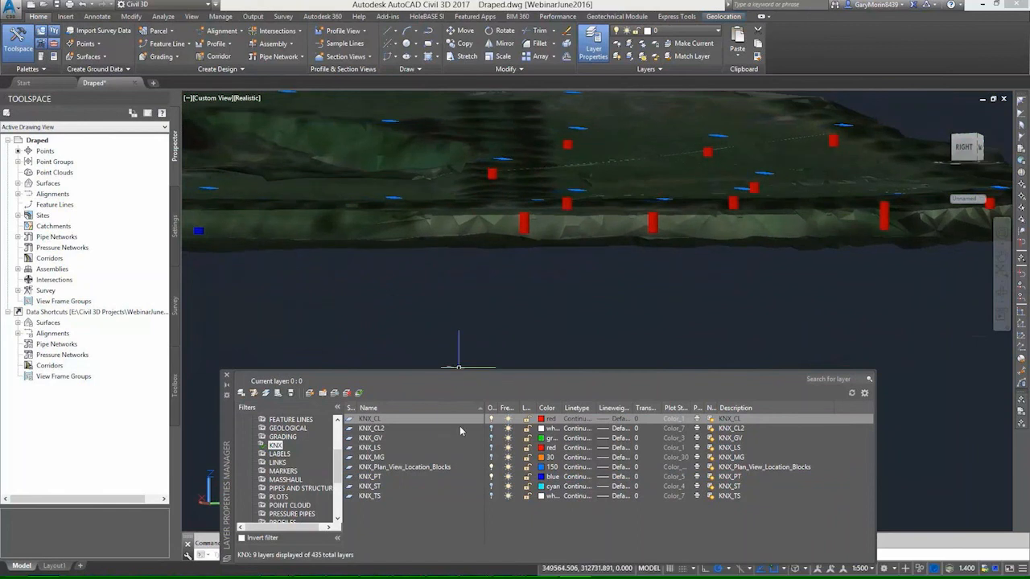
# Step: Turn on the KNX_CL2, KNX_GV, KNX_LS, KNX_MG, KNX_ST and KNX_TS layers and view the complete boreholes across the site
pyautogui.click(492, 430)
pyautogui.click(490, 438)
pyautogui.click(491, 447)
pyautogui.click(491, 457)
pyautogui.click(491, 486)
pyautogui.click(493, 495)
pyautogui.scroll(-4, 463, 327)
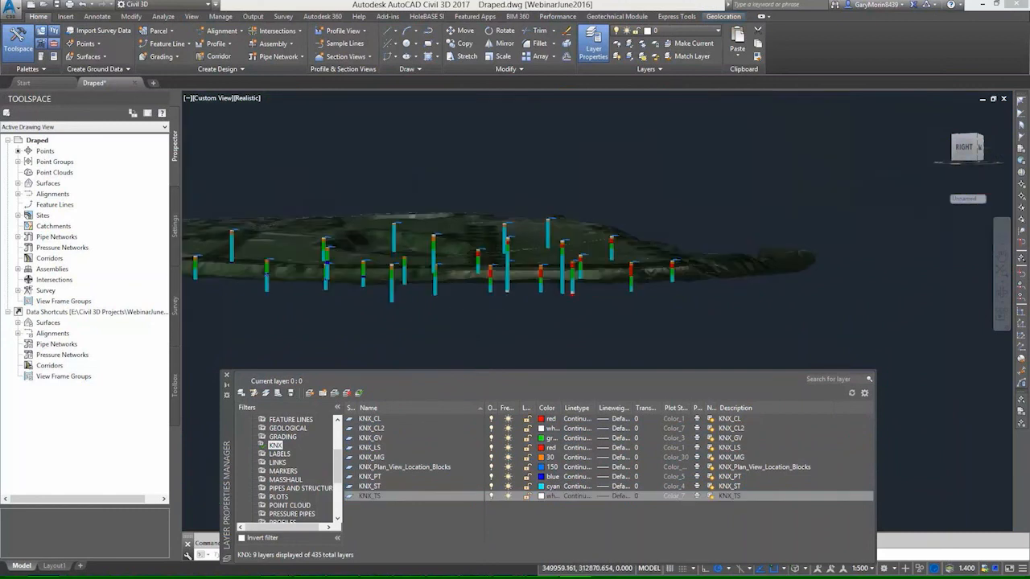
pyautogui.keyDown('shift'); pyautogui.moveTo(472, 295); pyautogui.dragTo(543, 280, button='middle'); pyautogui.keyUp('shift')
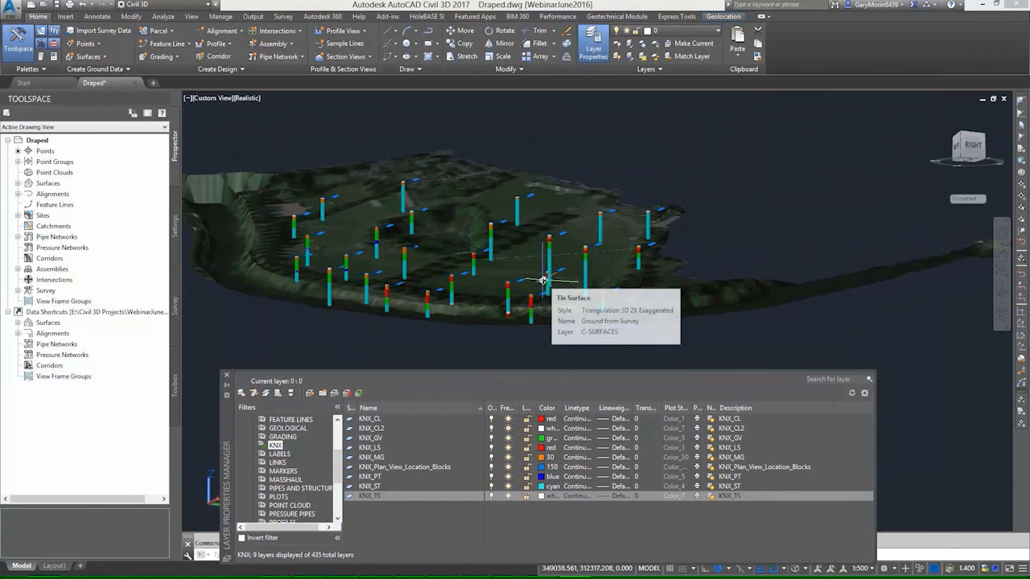
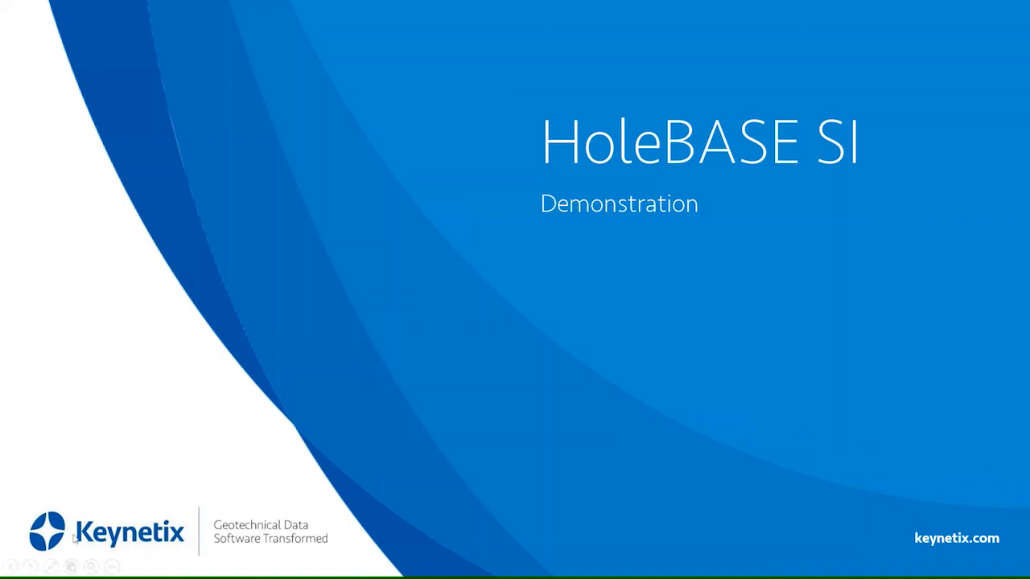
# Step: Switch to HoleBASE SI and log in to the HBSI 1.28 ASTM v1 database, entering the account password
pyautogui.click(43, 567)
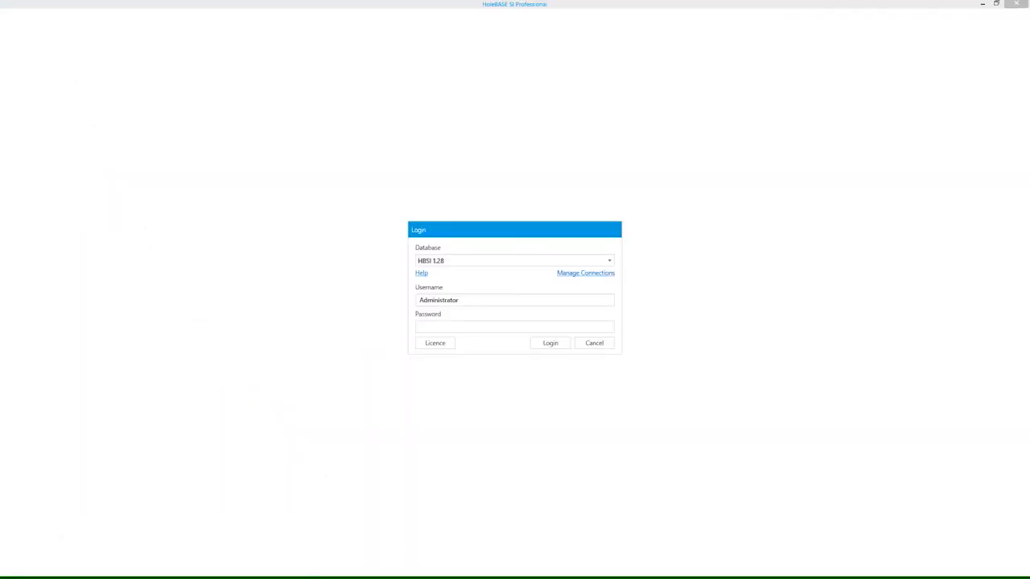
pyautogui.click(435, 260)
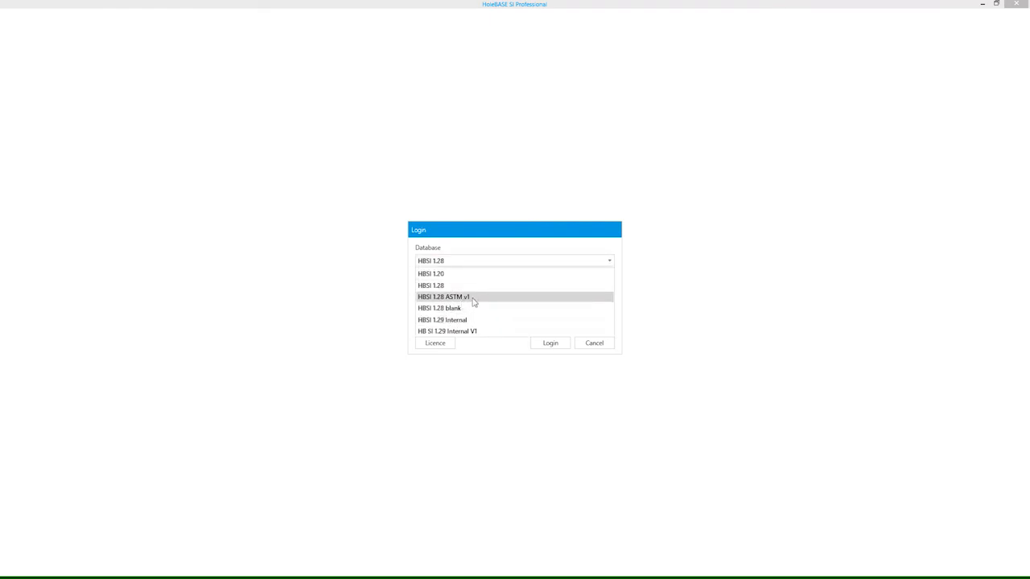
pyautogui.click(472, 300)
pyautogui.click(432, 328)
pyautogui.write('**')
pyautogui.press('BackSpace')
pyautogui.press('BackSpace')
pyautogui.write('*******')
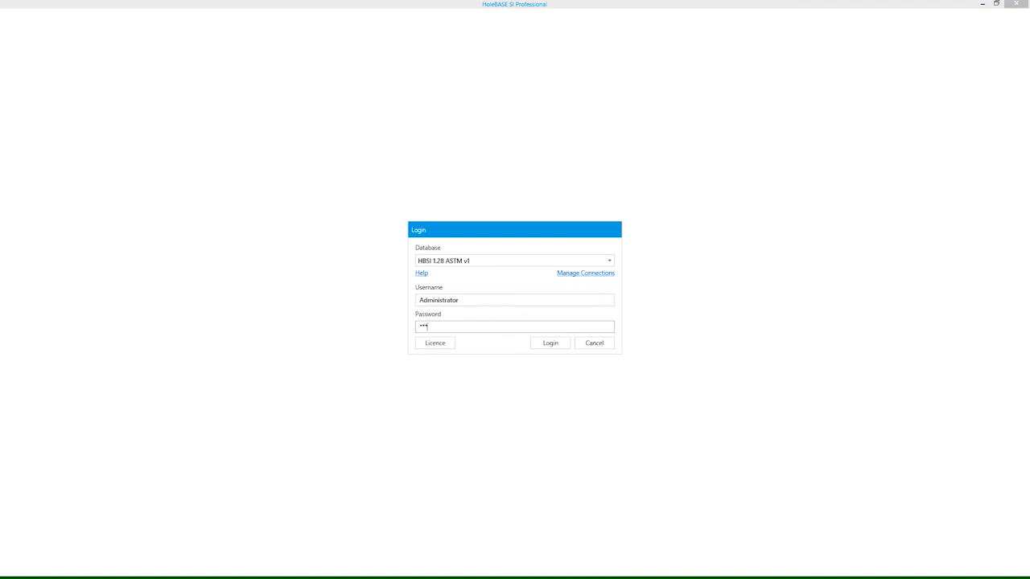
pyautogui.write('**')
pyautogui.click(551, 343)
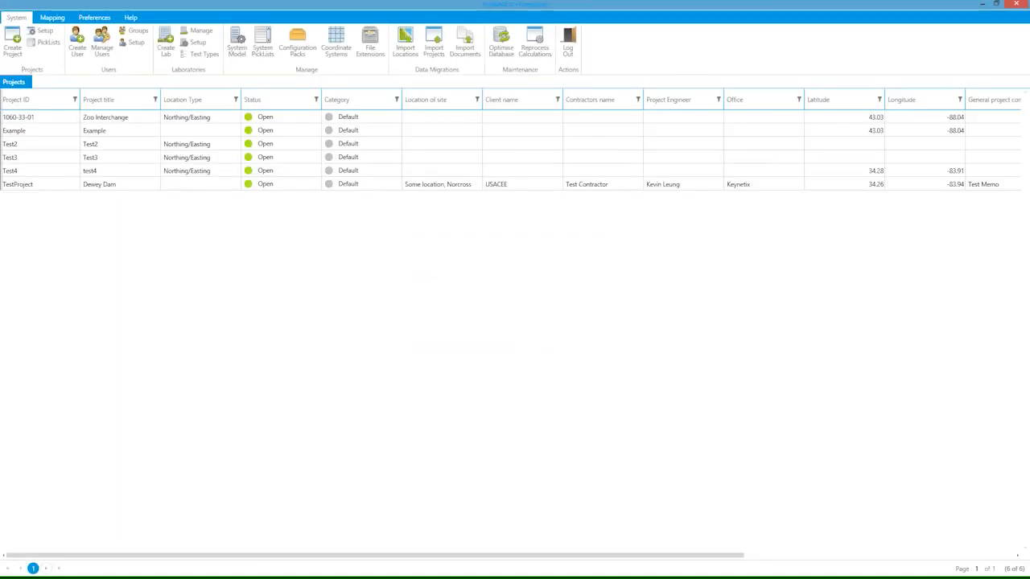
# Step: Zoom to the TestProject project on the map from the projects list
pyautogui.click(37, 120)
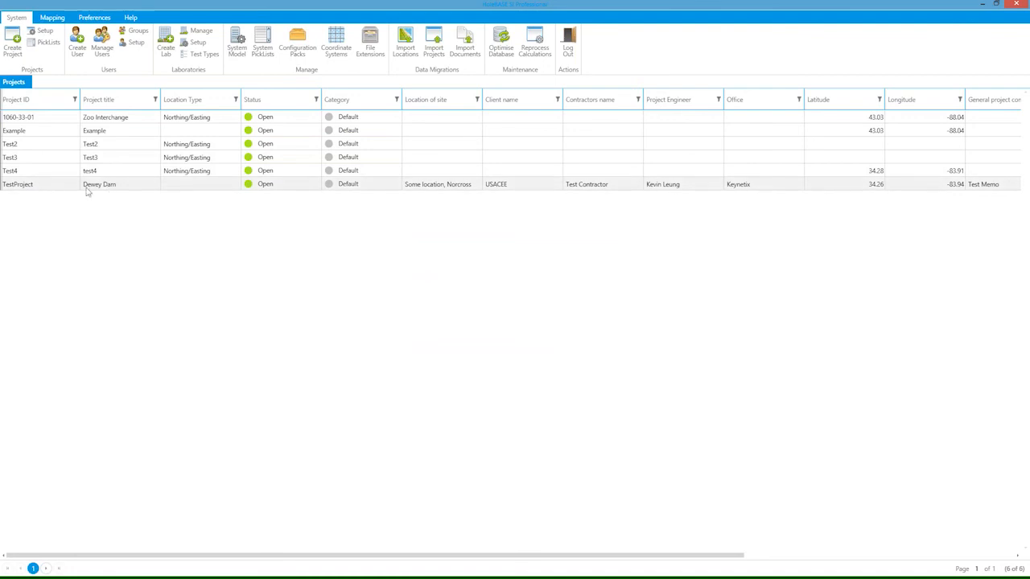
pyautogui.click(32, 187)
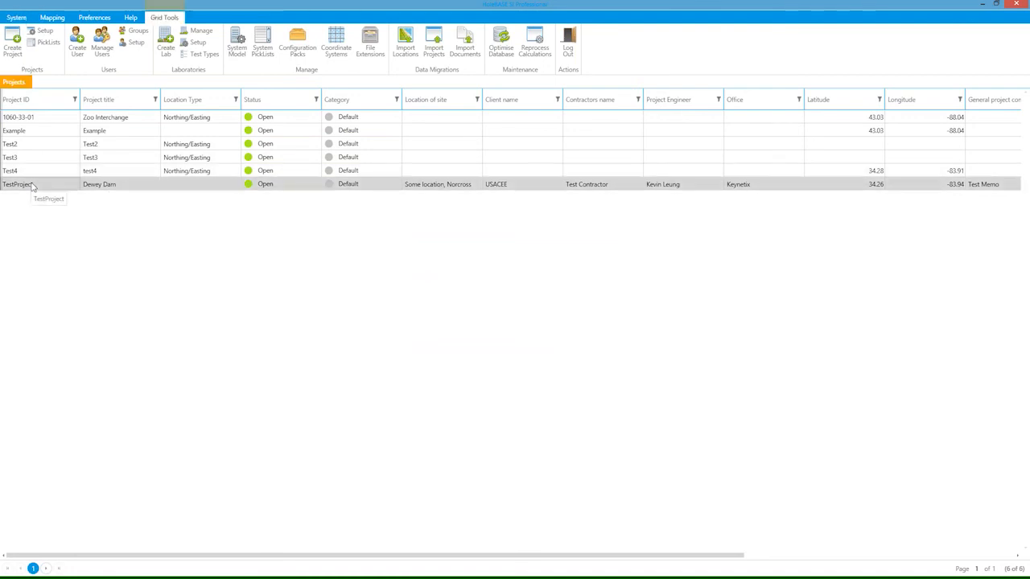
pyautogui.rightClick(32, 186)
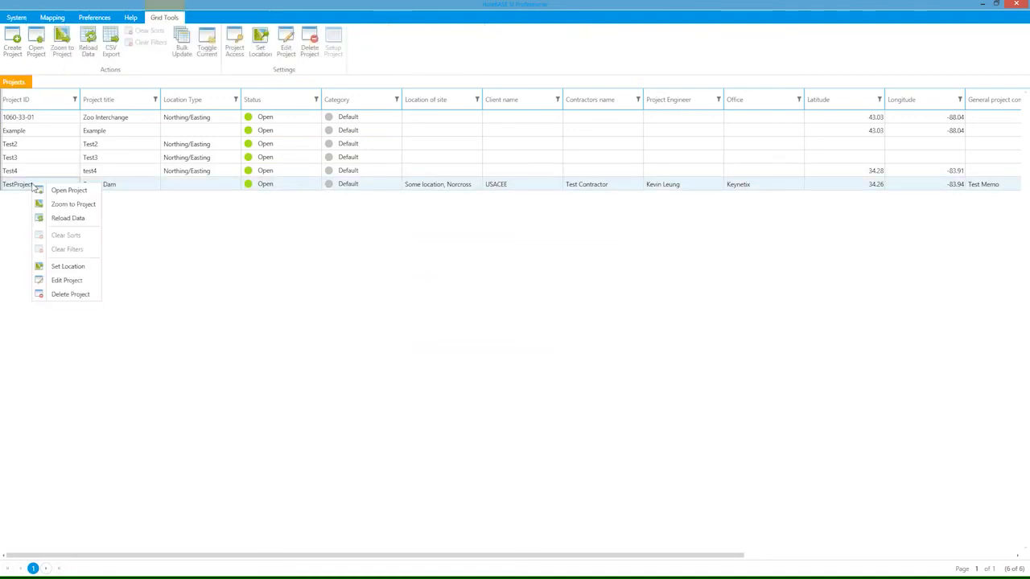
pyautogui.click(72, 206)
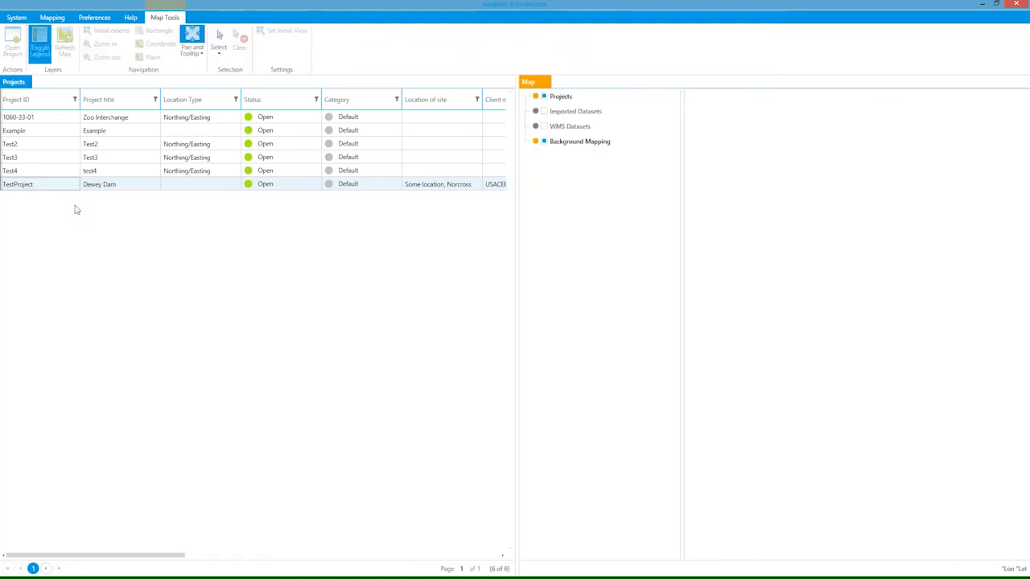
# Step: Examine the location of TestProject and the other project nearby on the map at several scales
pyautogui.moveTo(774, 351)
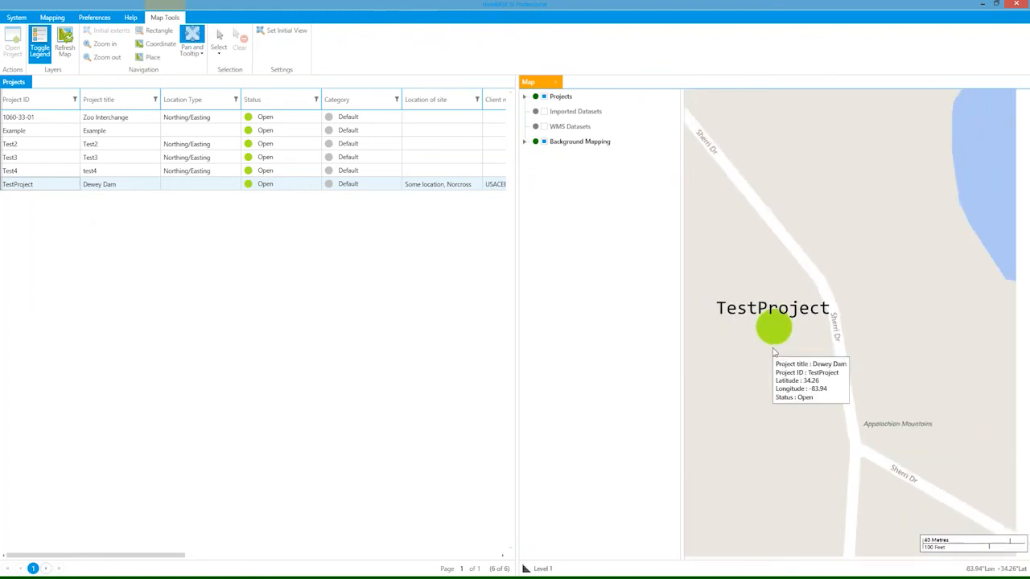
pyautogui.scroll(-2, 774, 352)
pyautogui.scroll(-2, 773, 352)
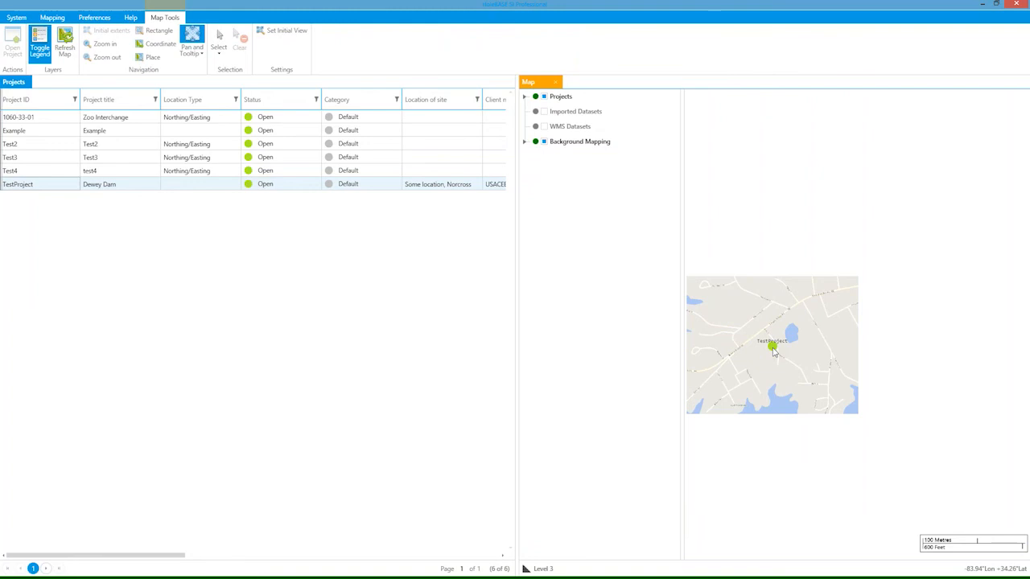
pyautogui.scroll(-1, 795, 351)
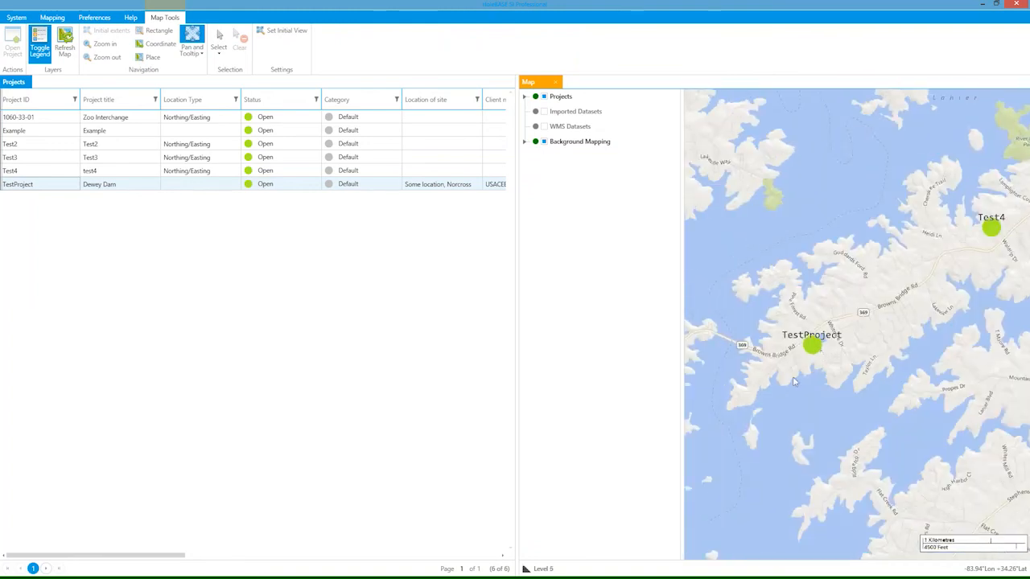
pyautogui.scroll(-3, 795, 382)
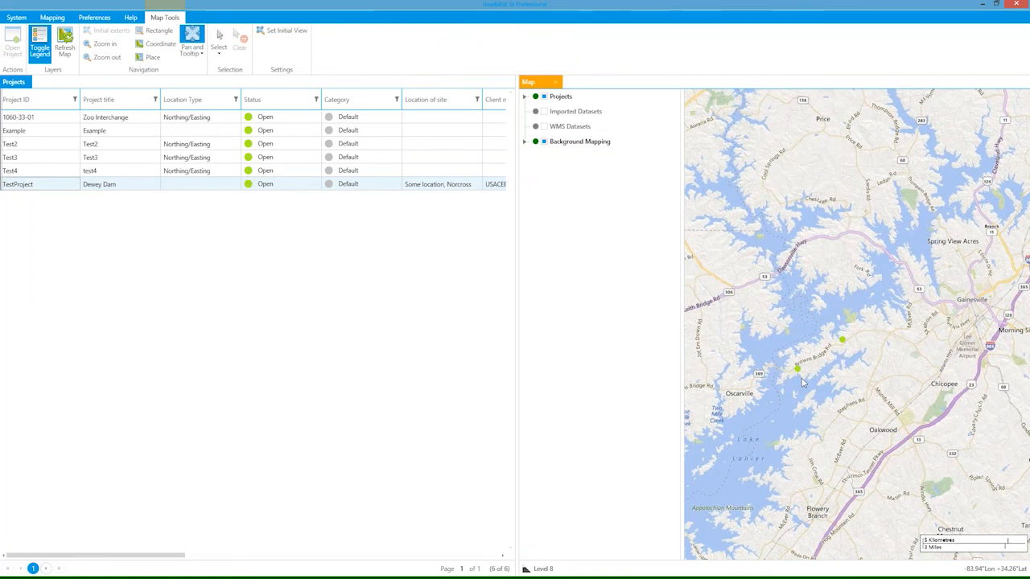
pyautogui.scroll(-2, 802, 383)
pyautogui.scroll(2, 807, 382)
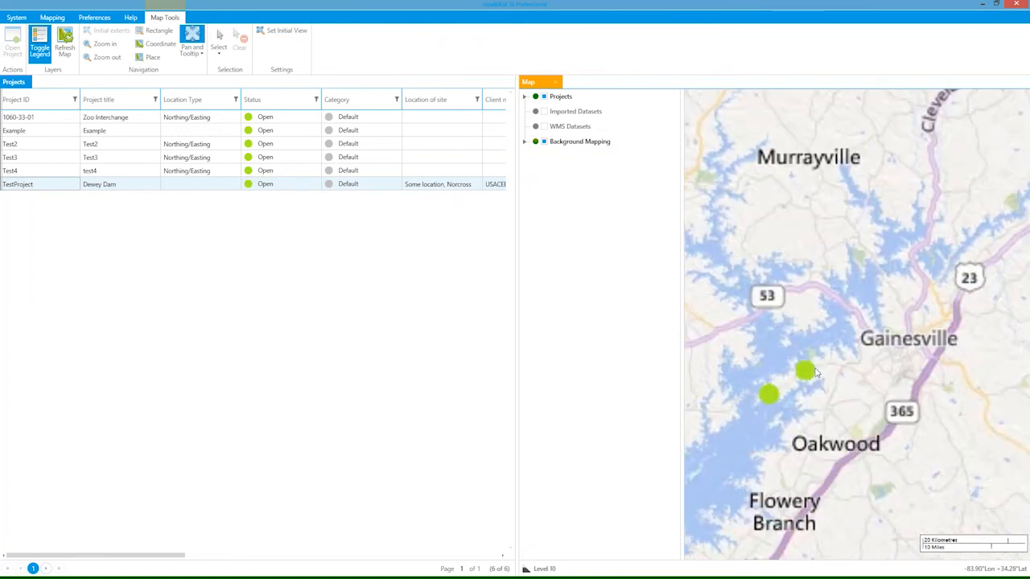
pyautogui.scroll(1, 816, 364)
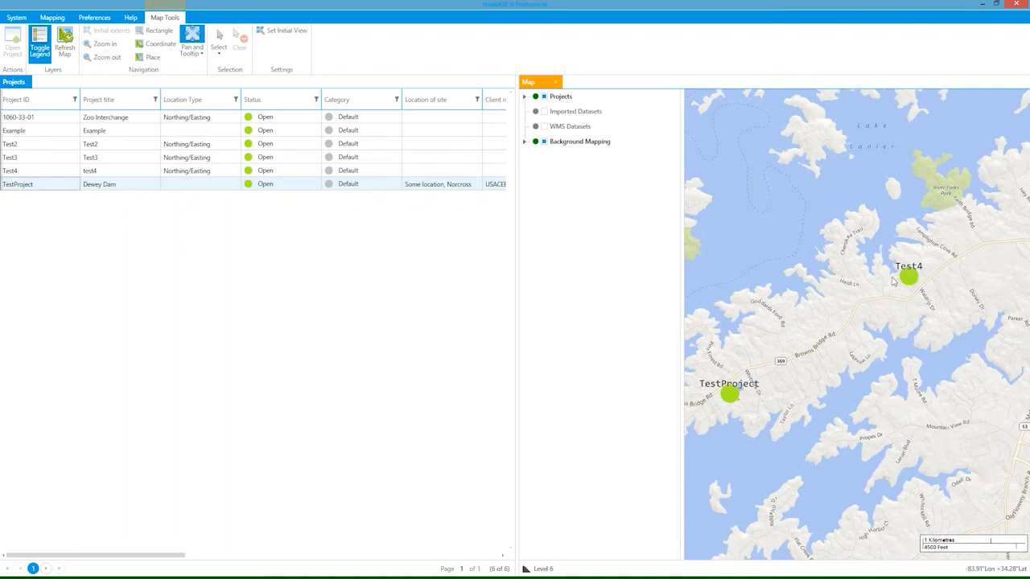
# Step: Change the map's Bing background mapping from Road to Aerial with labels
pyautogui.click(524, 142)
pyautogui.click(536, 157)
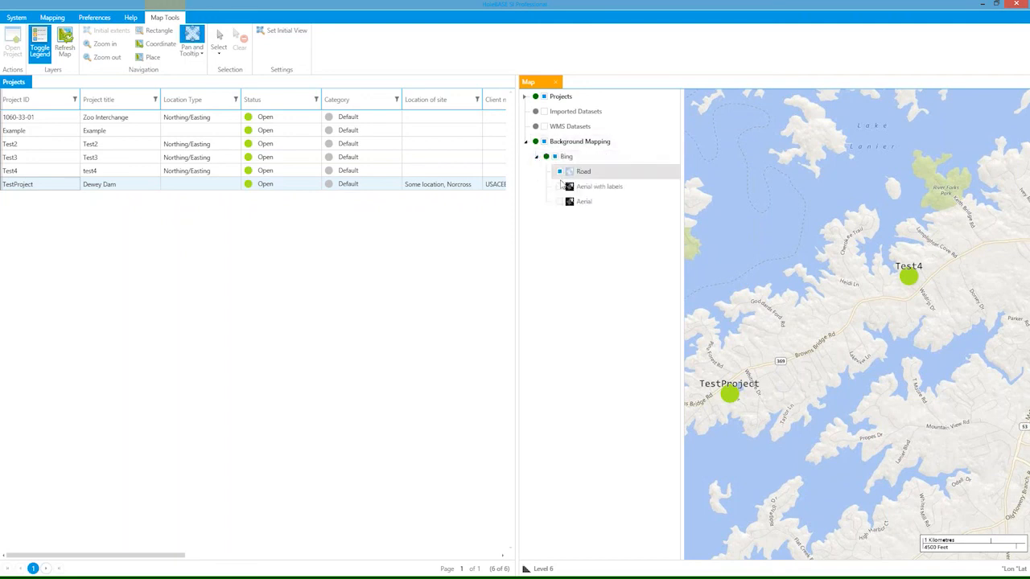
pyautogui.moveTo(561, 193)
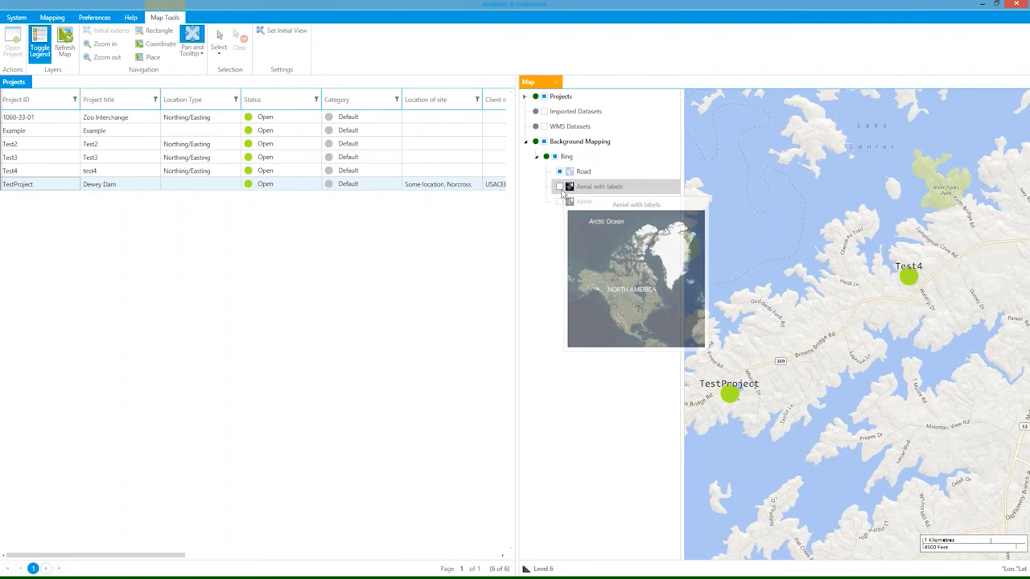
pyautogui.click(560, 187)
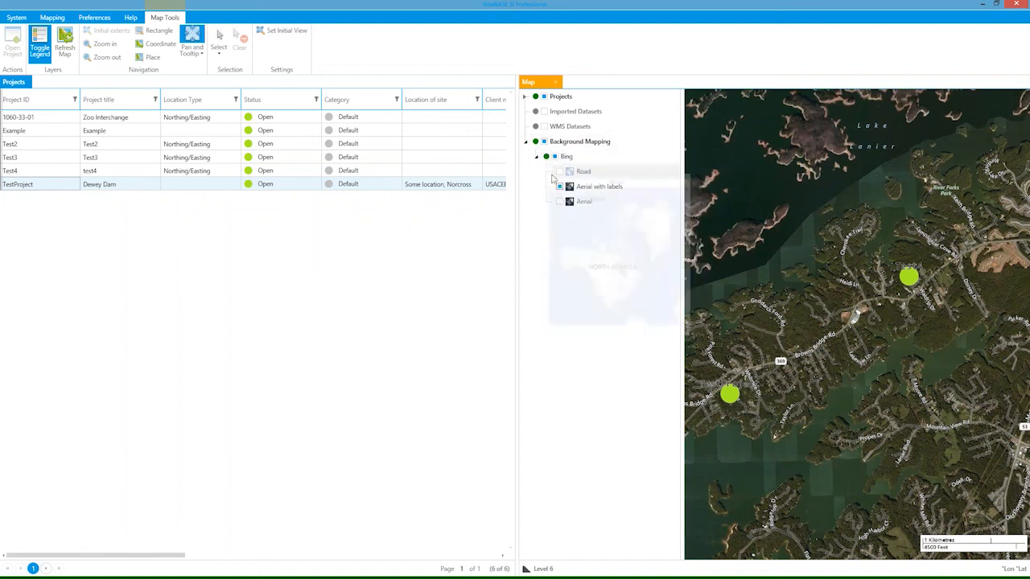
pyautogui.click(560, 172)
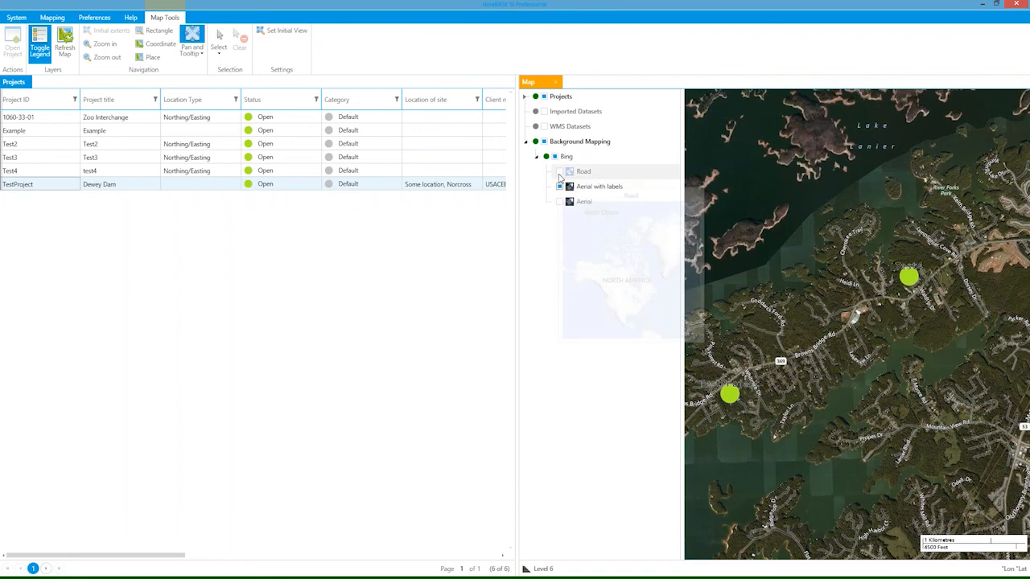
# Step: Open TestProject and look over its data, scheduling, mapping, preferences and project commands
pyautogui.doubleClick(53, 188)
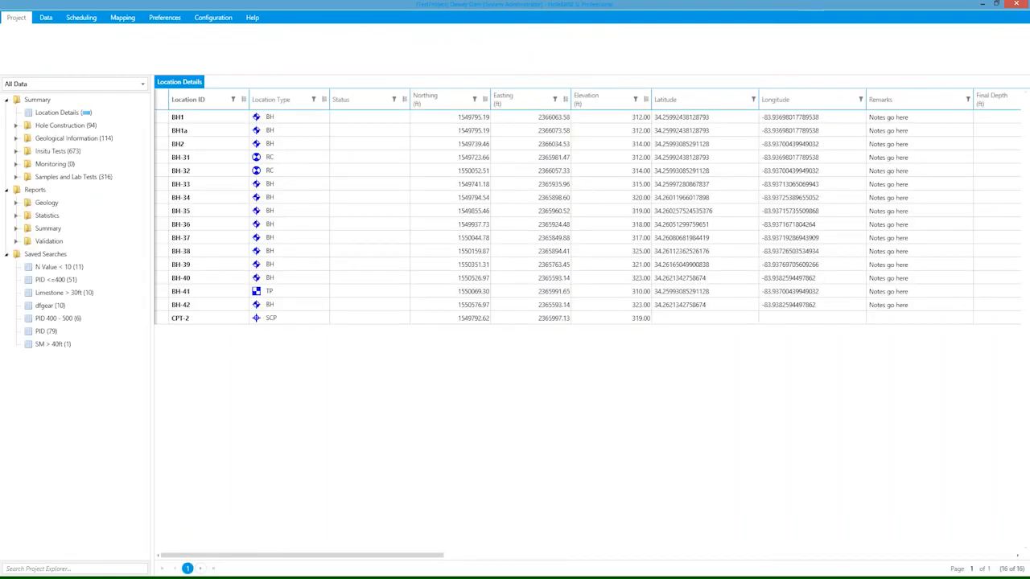
pyautogui.click(46, 17)
pyautogui.click(84, 18)
pyautogui.click(122, 18)
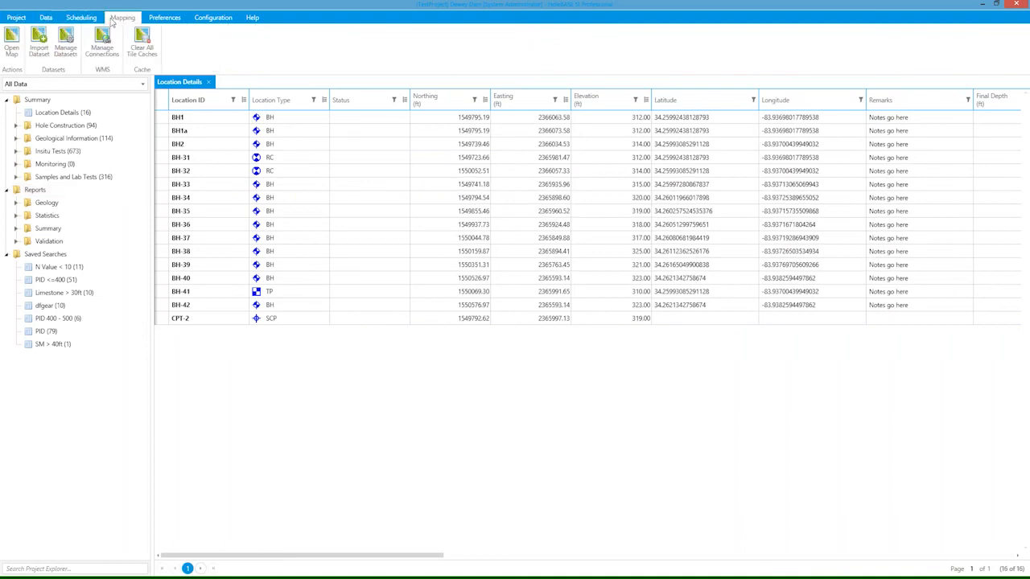
pyautogui.click(164, 18)
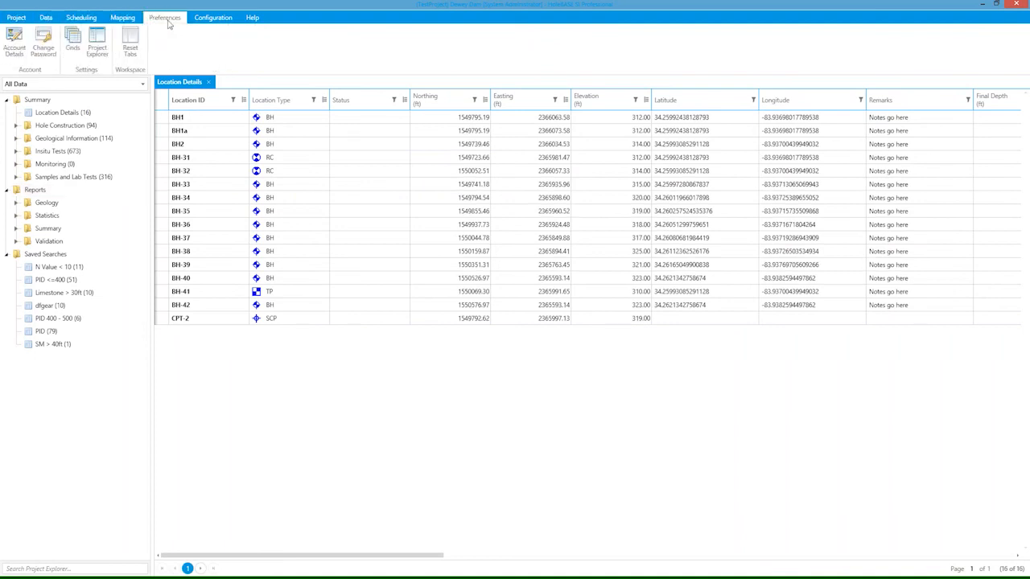
pyautogui.click(16, 17)
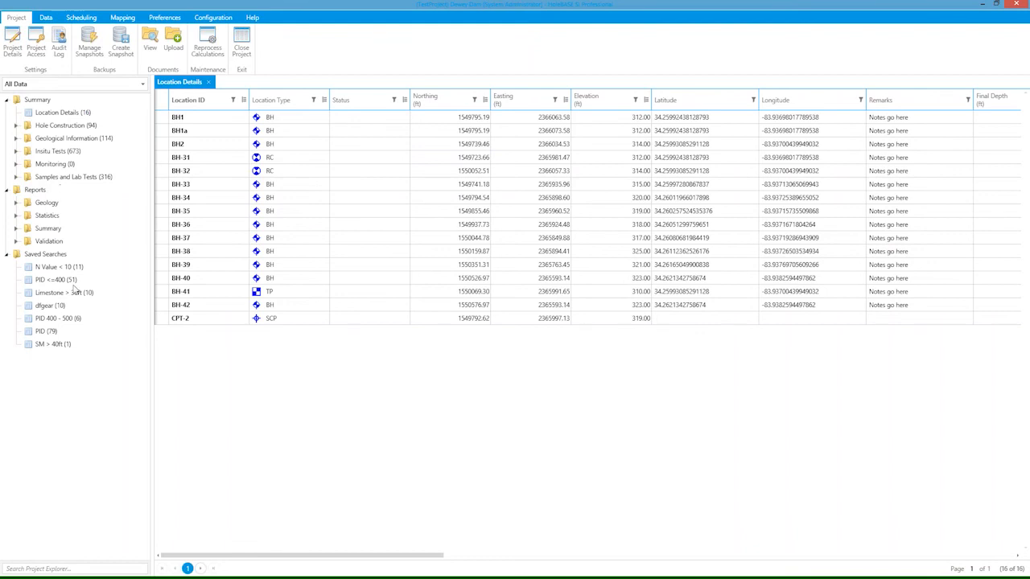
# Step: Expand the Samples and Lab Tests, Environmental, Schedules, Hole Construction and Geological Information folders to examine their data tables
pyautogui.click(62, 116)
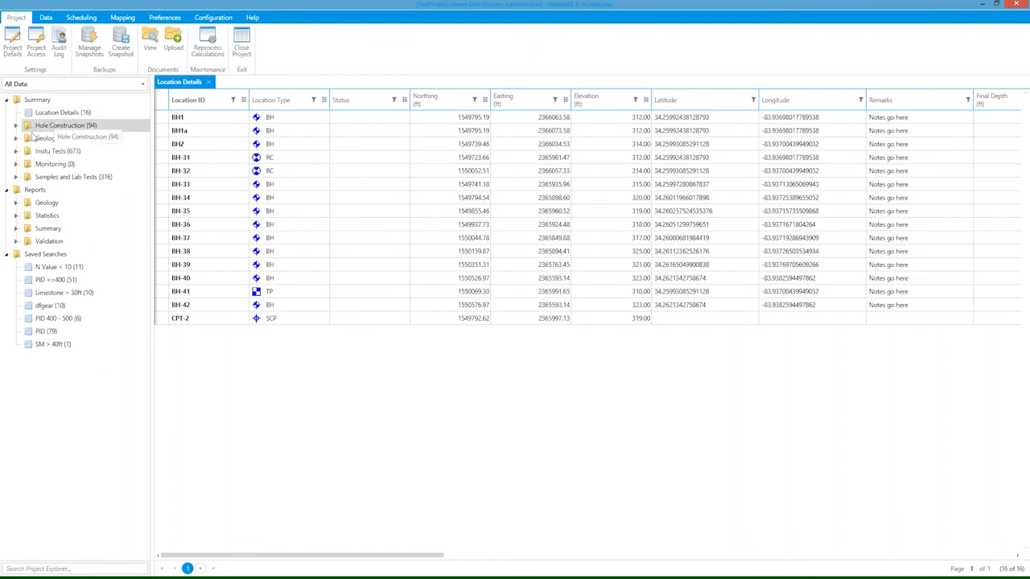
pyautogui.click(17, 178)
pyautogui.click(27, 216)
pyautogui.click(27, 241)
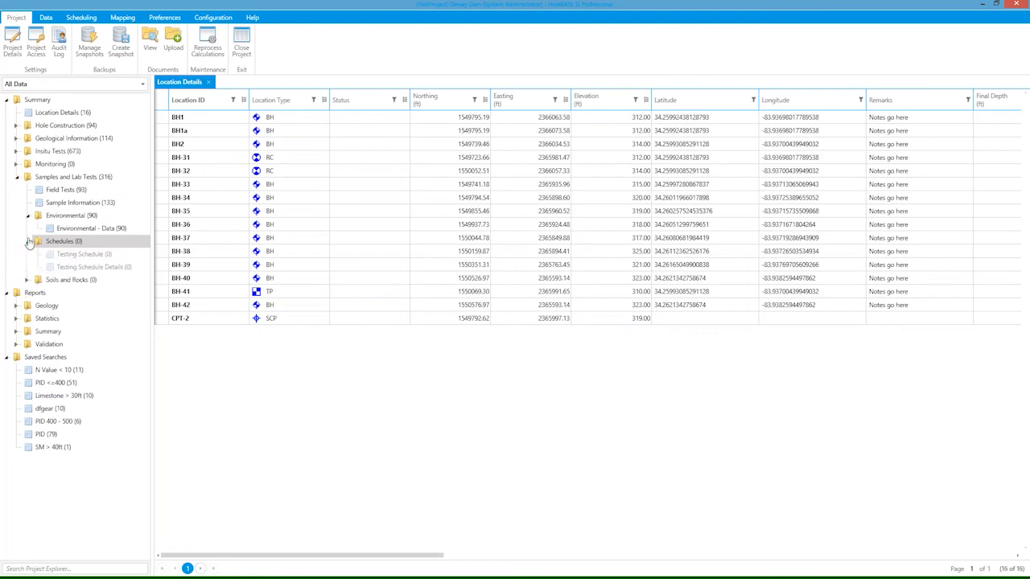
pyautogui.click(16, 126)
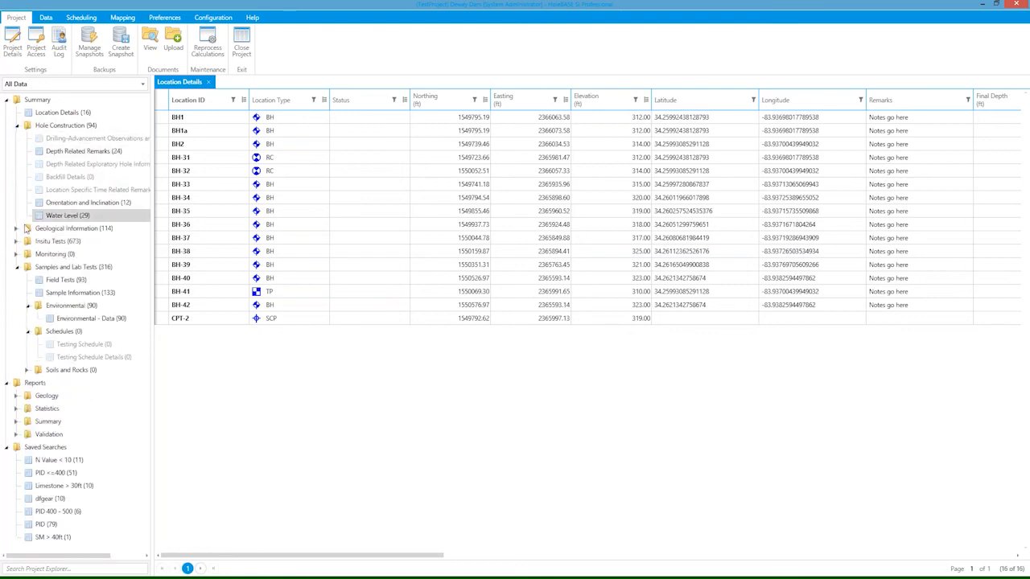
pyautogui.click(17, 228)
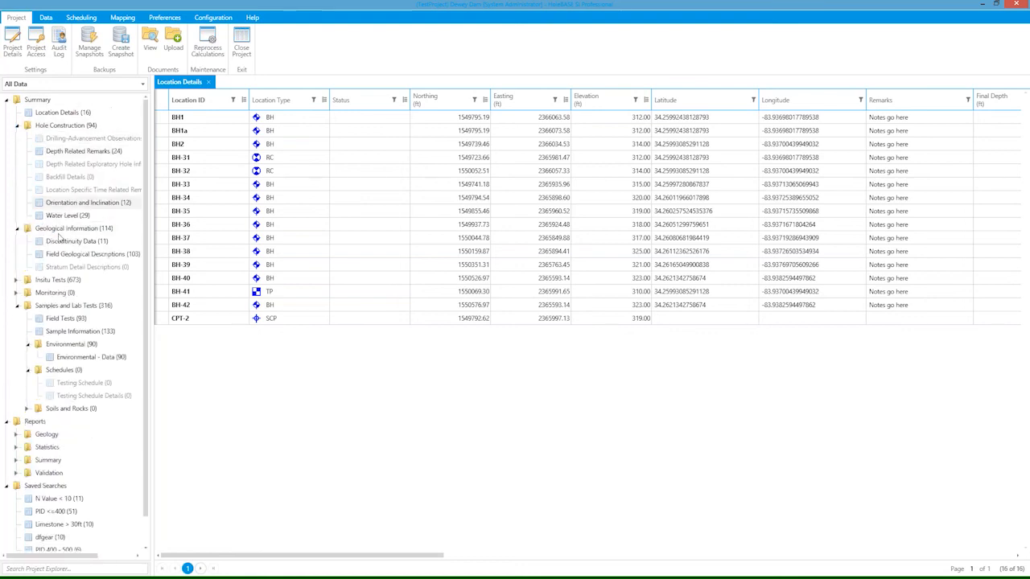
# Step: Restrict the project data to the South Zone location group and switch back to All Data
pyautogui.click(66, 86)
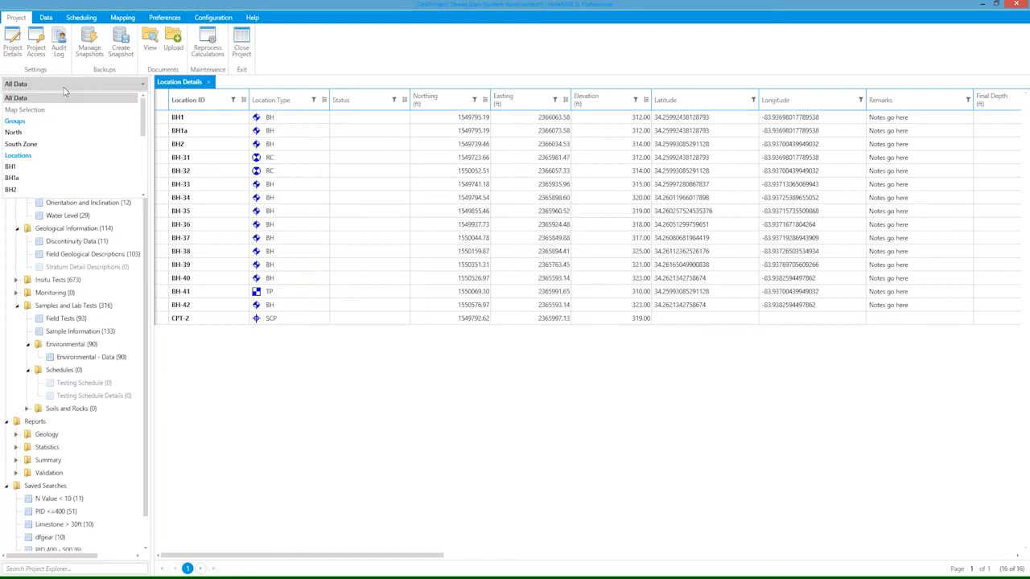
pyautogui.click(31, 146)
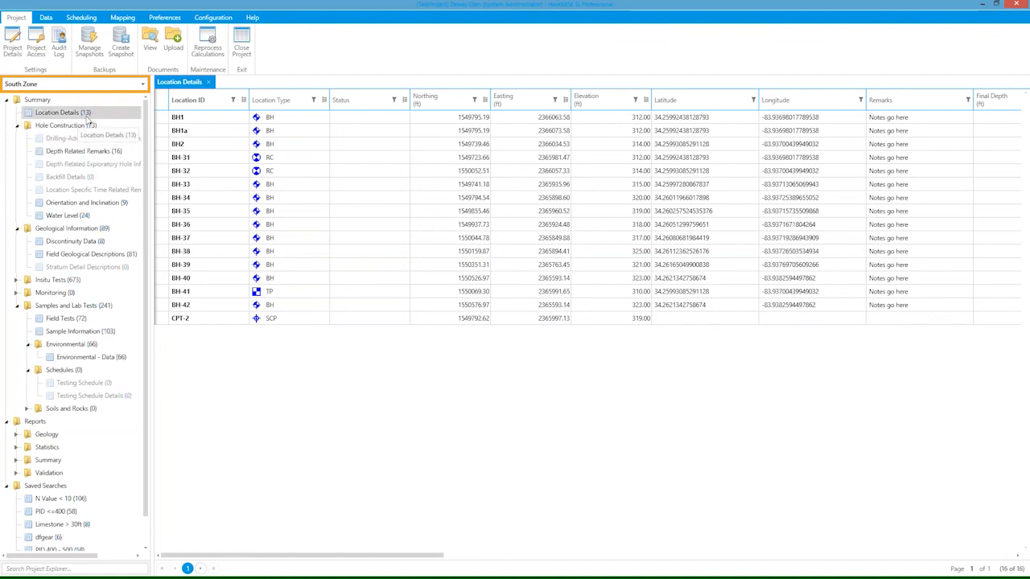
pyautogui.click(88, 84)
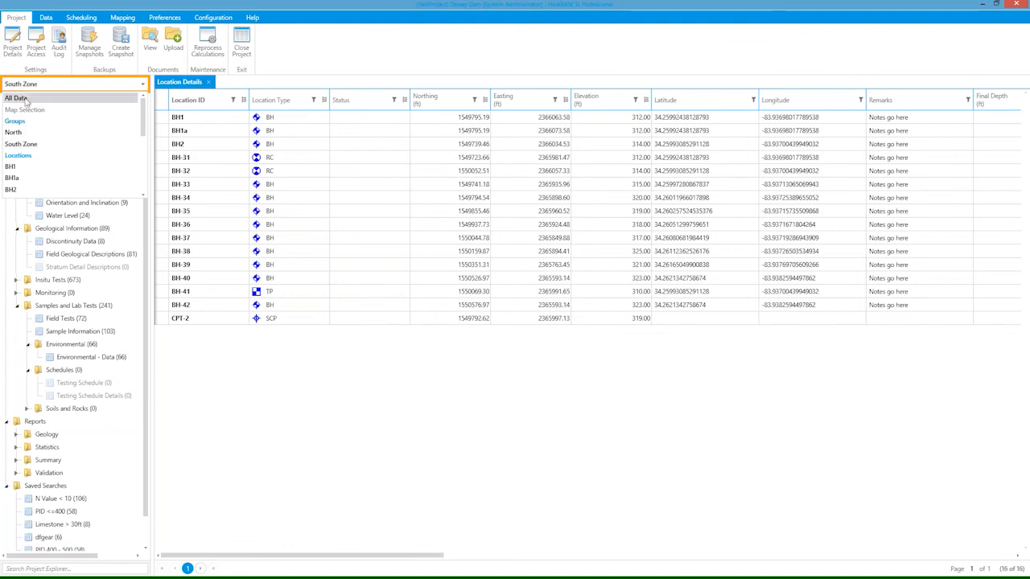
pyautogui.click(25, 100)
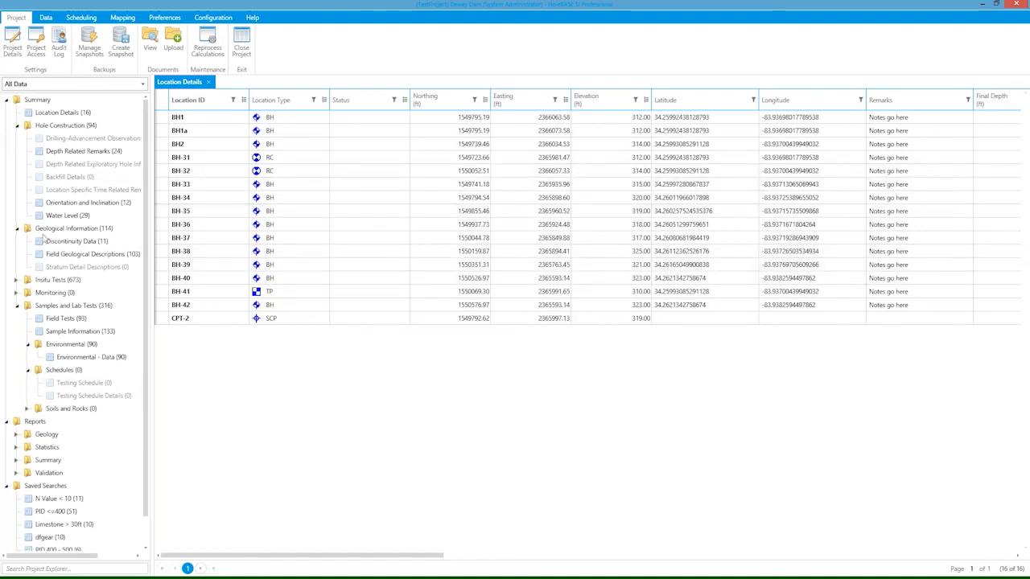
# Step: Open Field Geological Descriptions, sort it by Geology Code, and temporarily group the records by USCS in reversed order
pyautogui.click(63, 255)
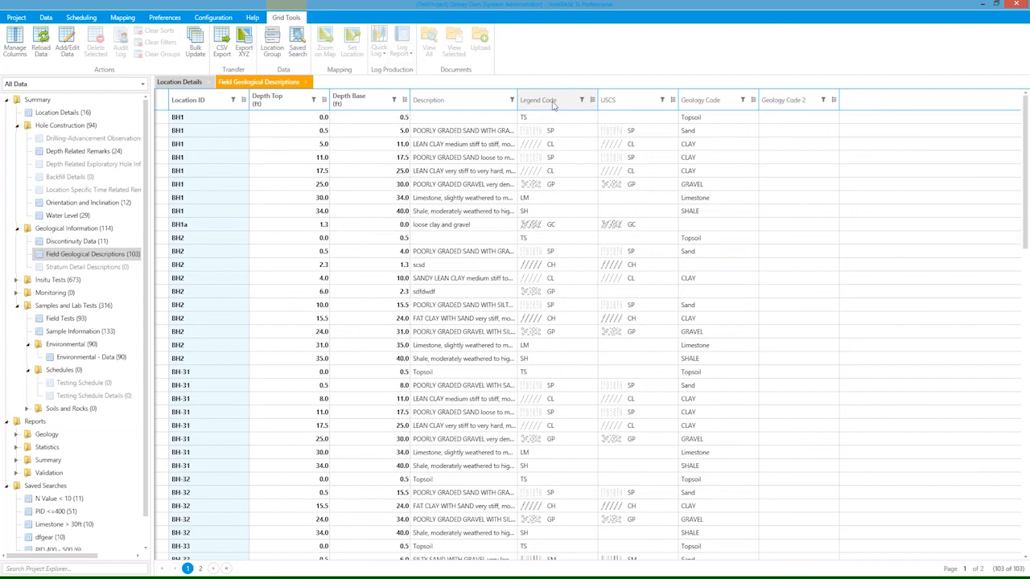
pyautogui.click(708, 100)
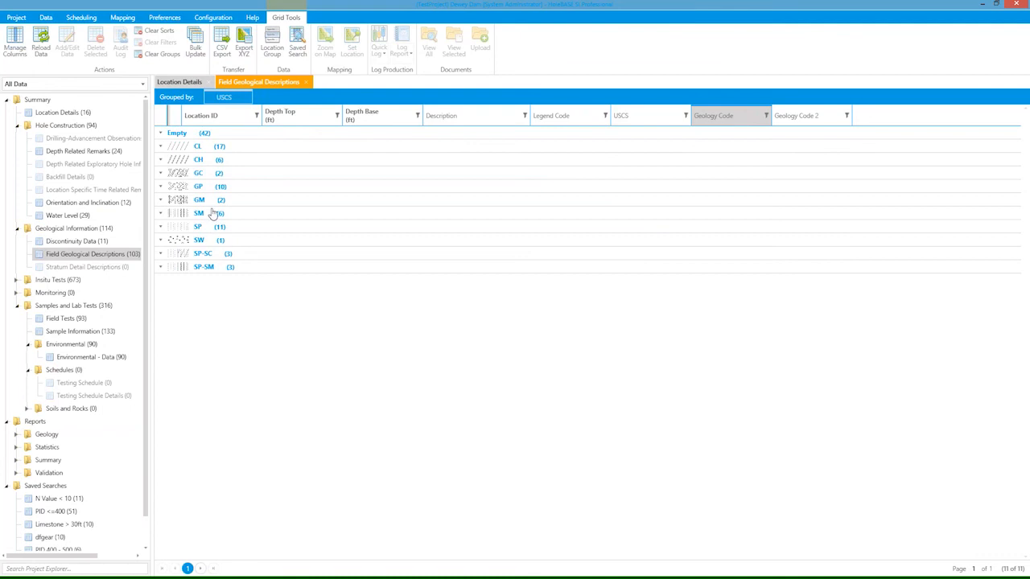
pyautogui.click(240, 97)
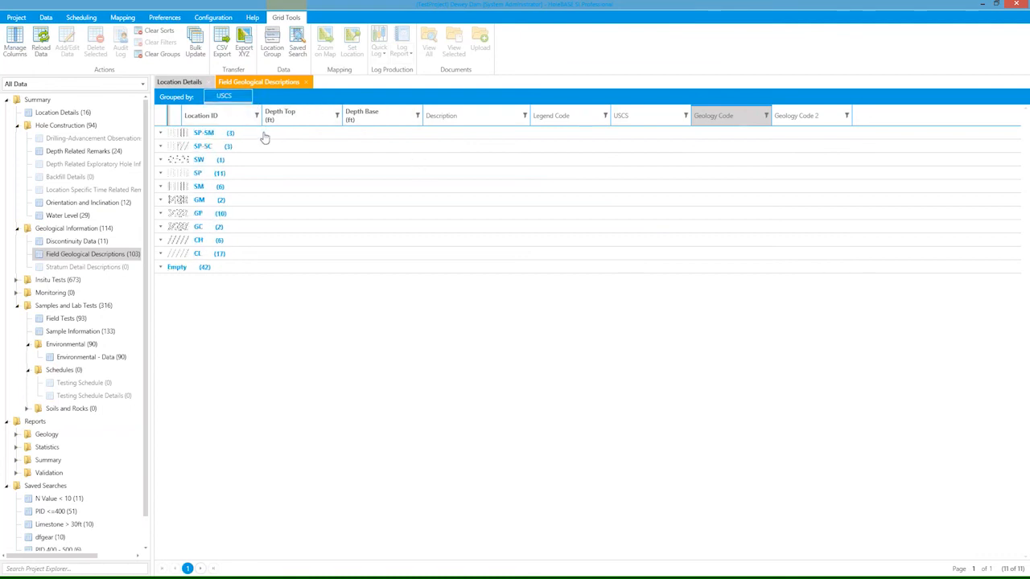
pyautogui.click(246, 96)
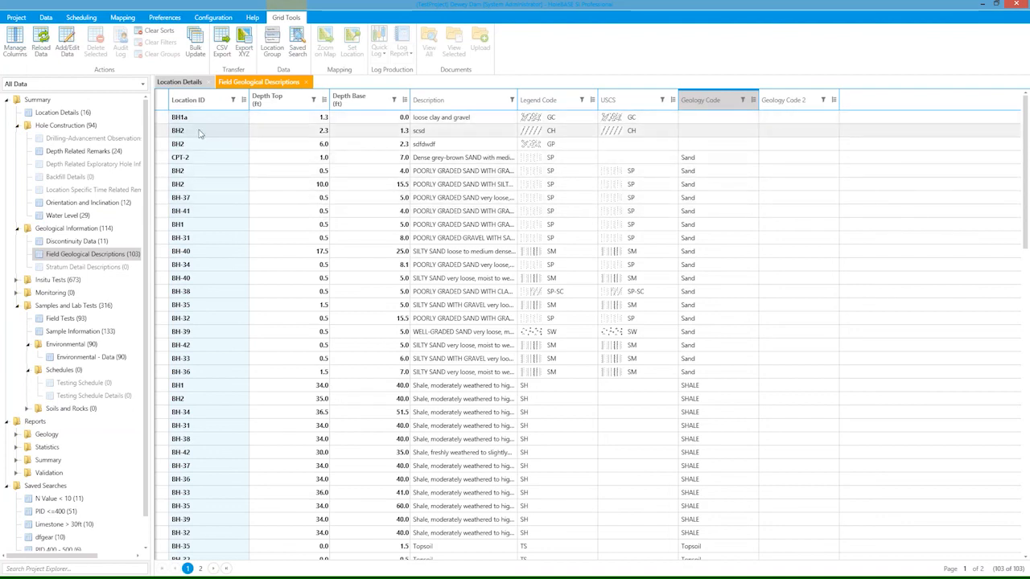
# Step: Open the Sample Information table from the Samples and Lab Tests data
pyautogui.doubleClick(72, 306)
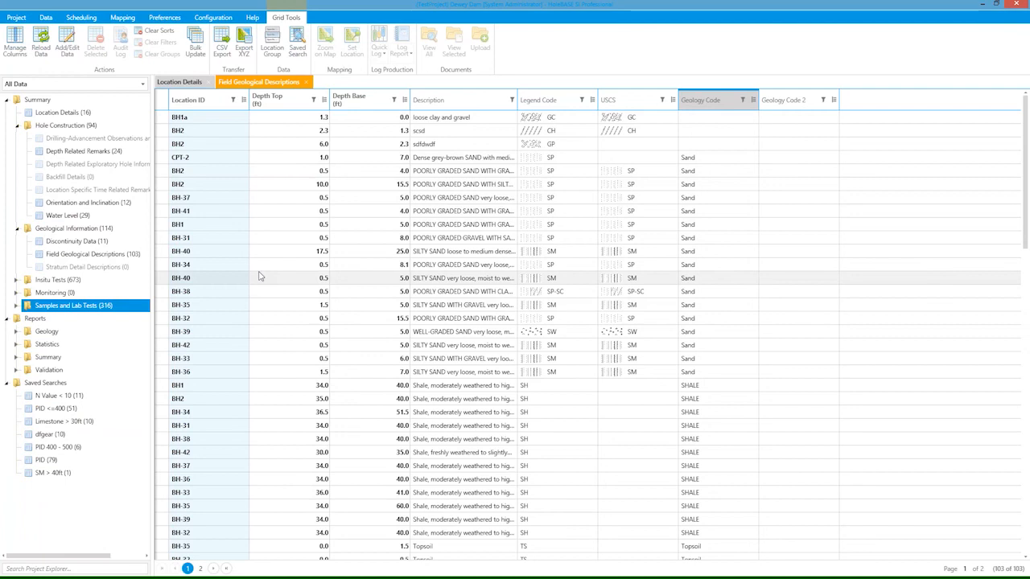
pyautogui.click(17, 306)
pyautogui.click(117, 330)
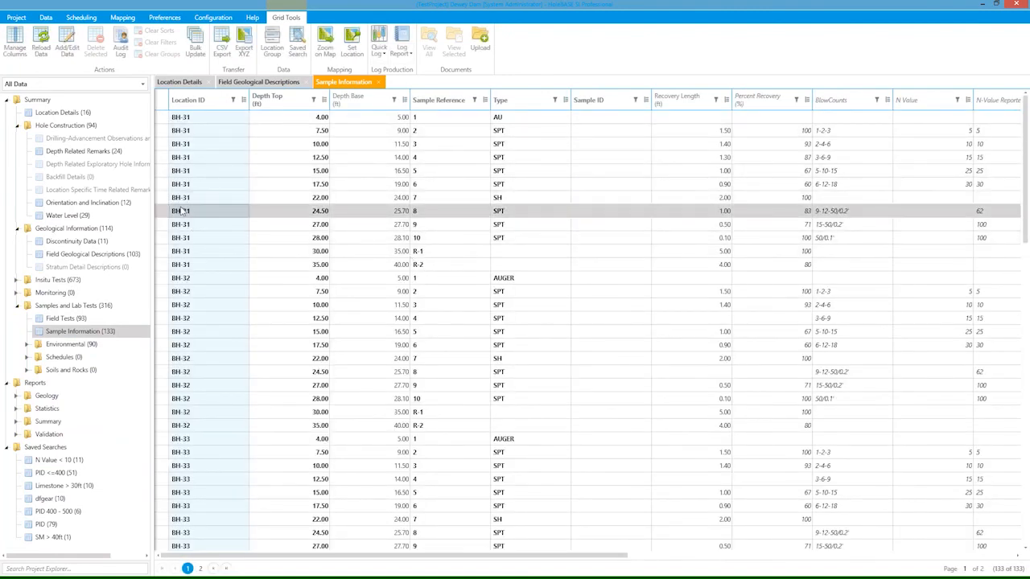
# Step: Generate a Quick Log for borehole BH-31 from its sample records and fit the whole page in view
pyautogui.click(188, 267)
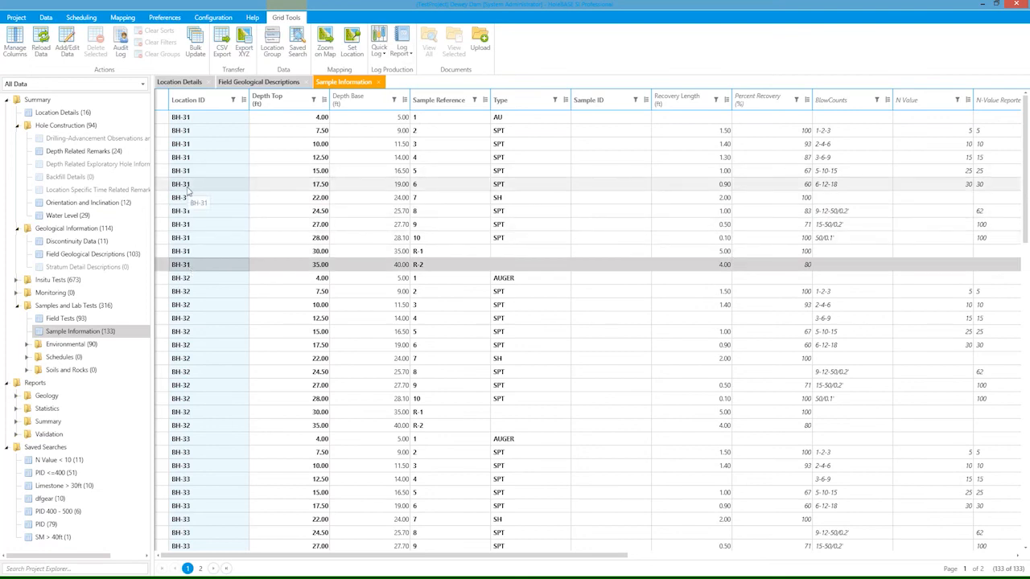
pyautogui.rightClick(189, 190)
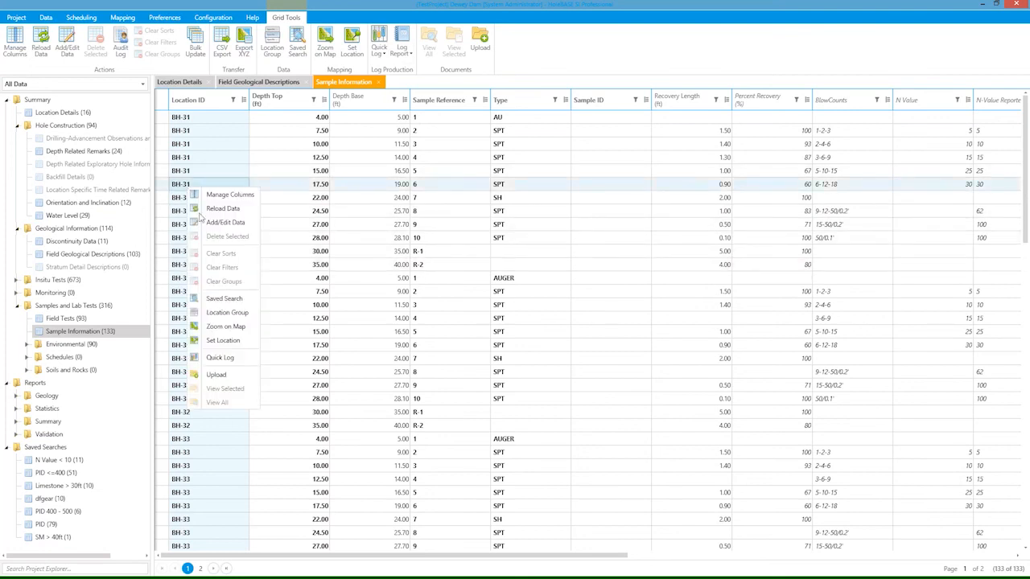
pyautogui.click(221, 358)
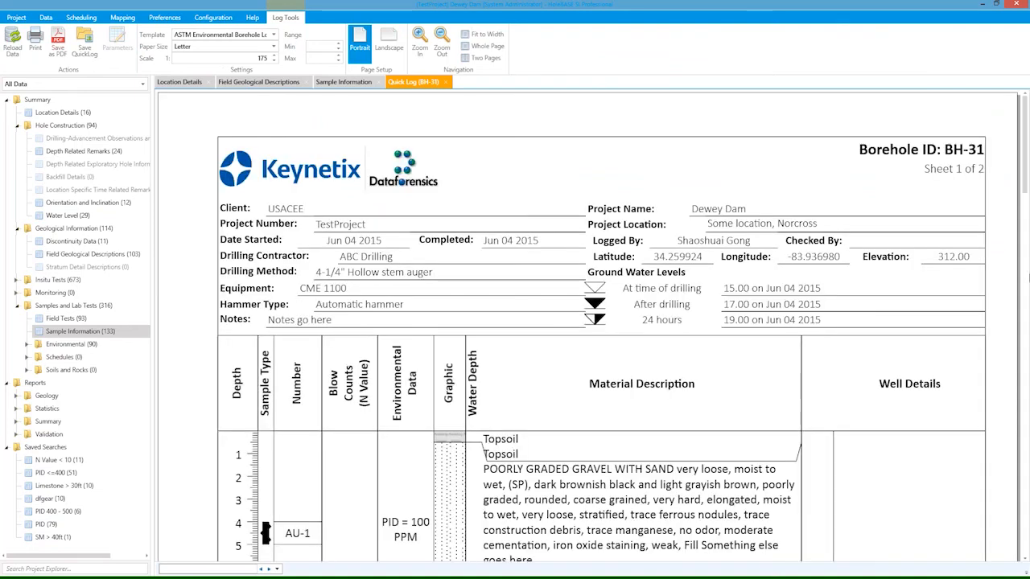
pyautogui.click(488, 46)
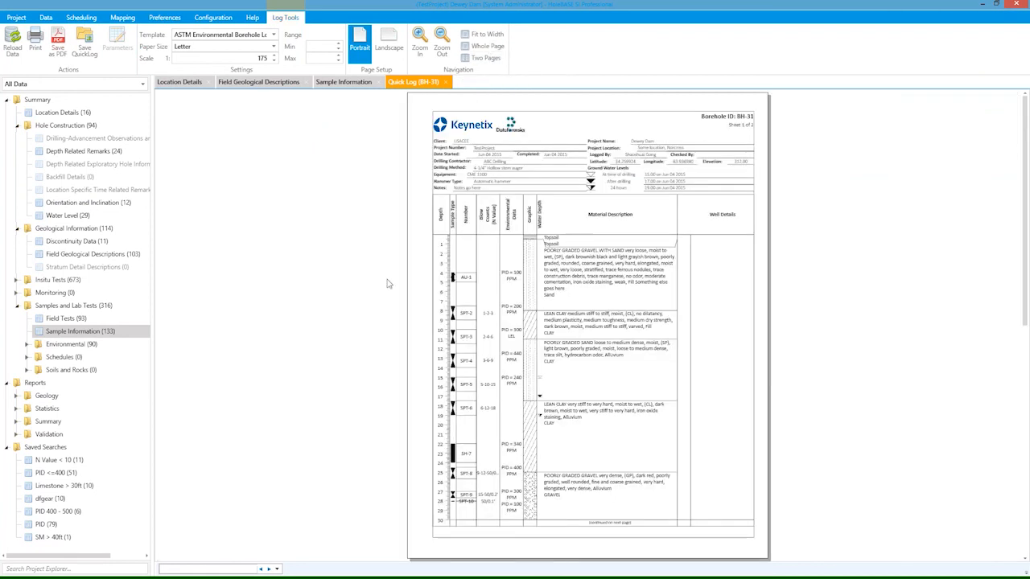
# Step: Set the BH-31 quick log to the ASTM Standard Borehole Plot template at scale 1:100 and show the whole page
pyautogui.click(246, 36)
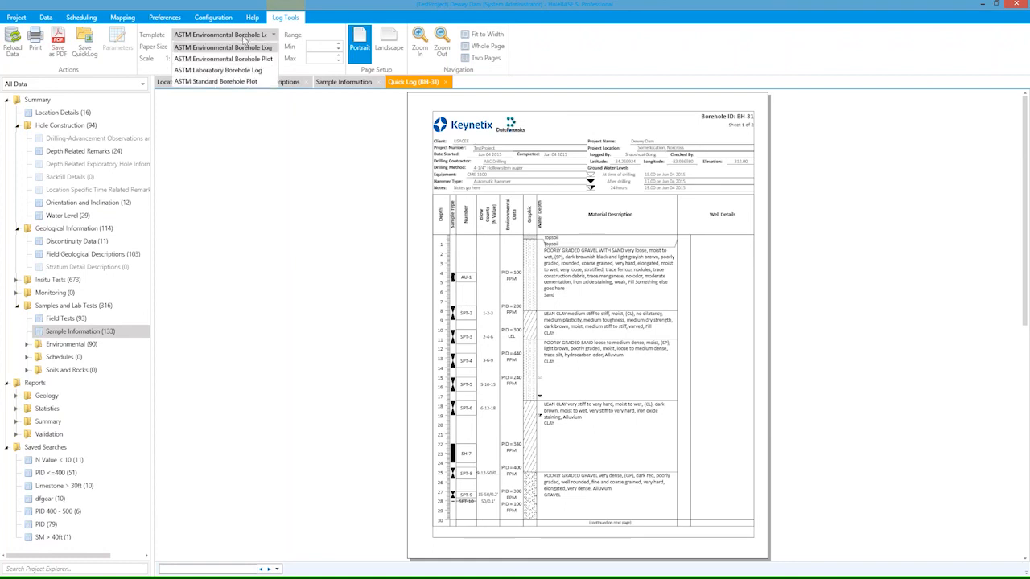
pyautogui.click(219, 82)
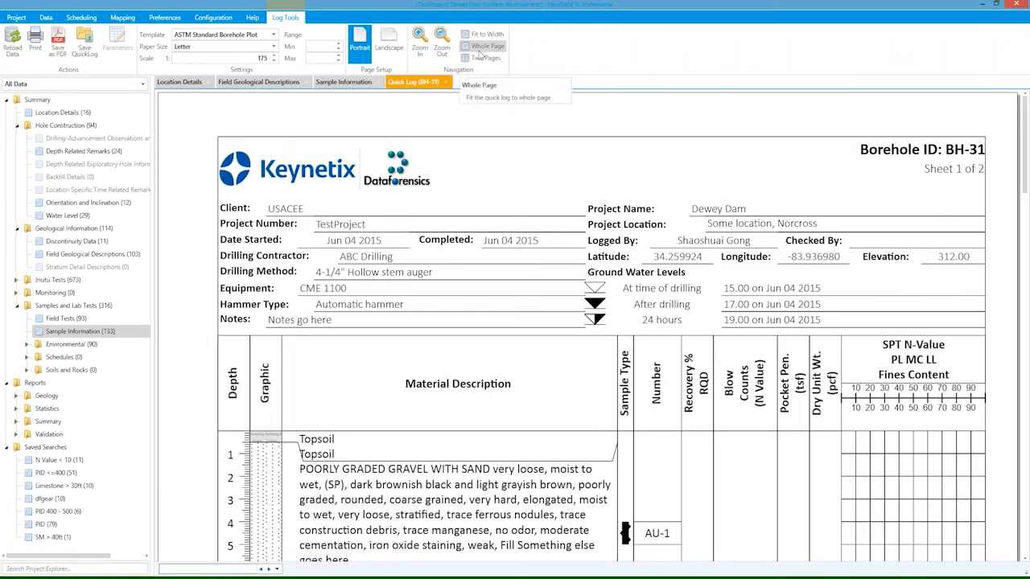
pyautogui.doubleClick(262, 60)
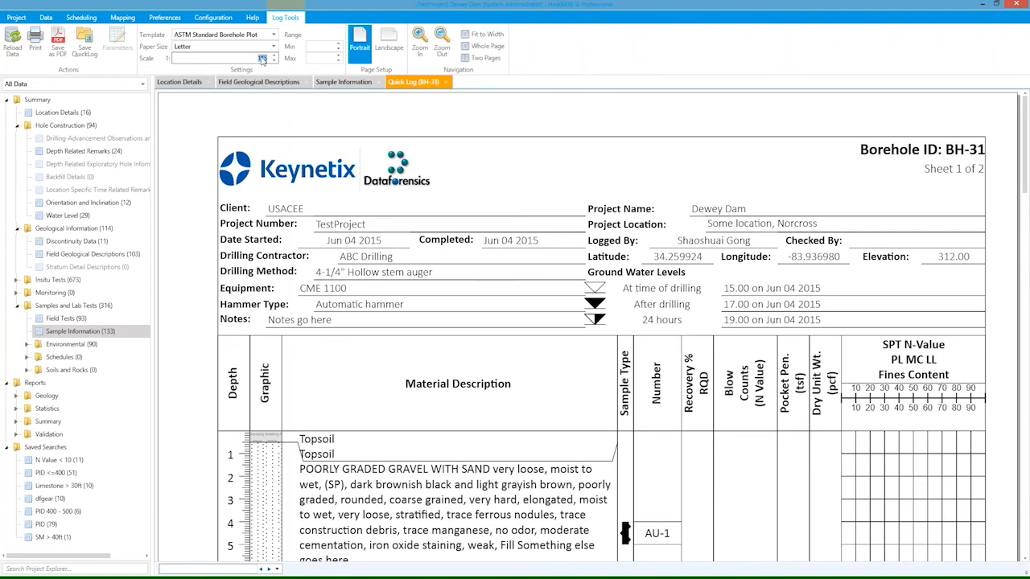
pyautogui.write('100')
pyautogui.press('Return')
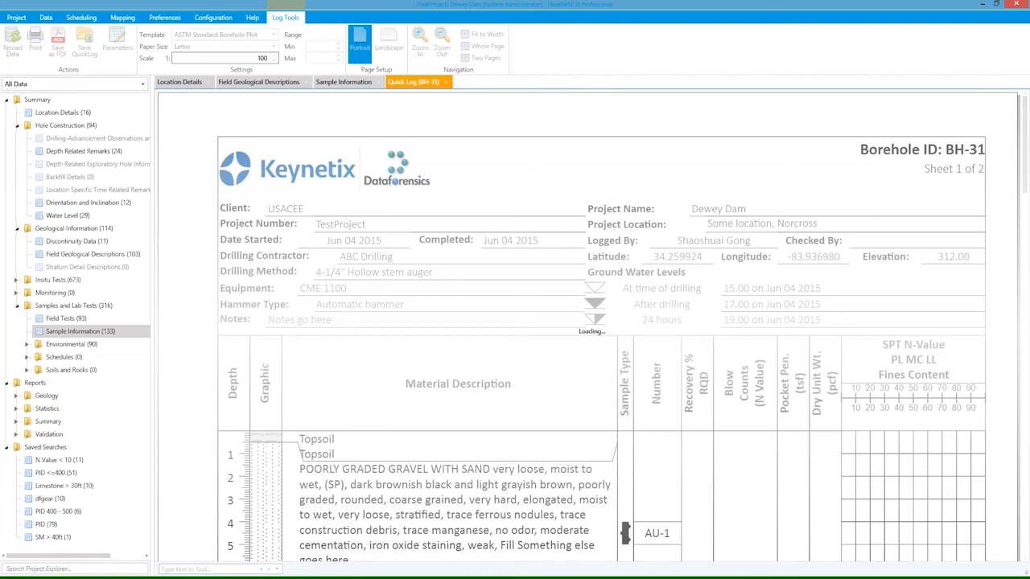
pyautogui.click(486, 47)
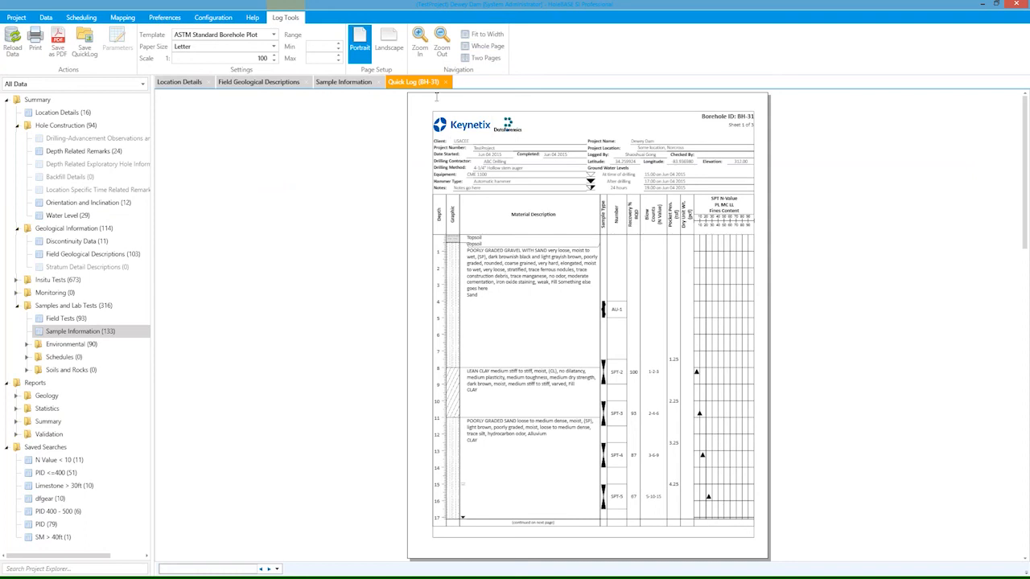
# Step: Dock the BH-31 quick log side by side with the data tables and close the log
pyautogui.moveTo(427, 86); pyautogui.dragTo(603, 333)
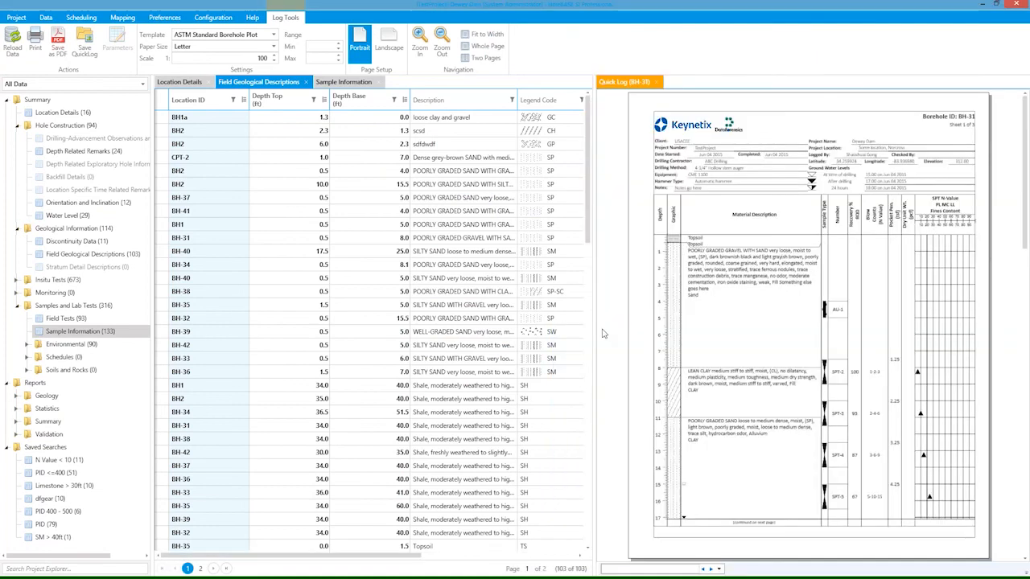
pyautogui.click(658, 83)
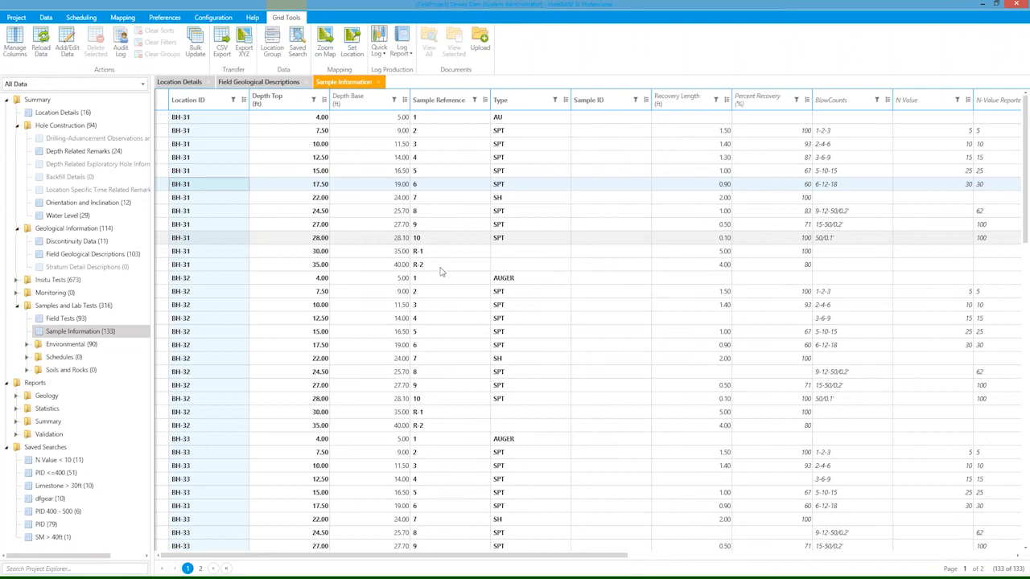
# Step: Open the Environmental - Data table and group its records by PID Concentrations
pyautogui.doubleClick(48, 346)
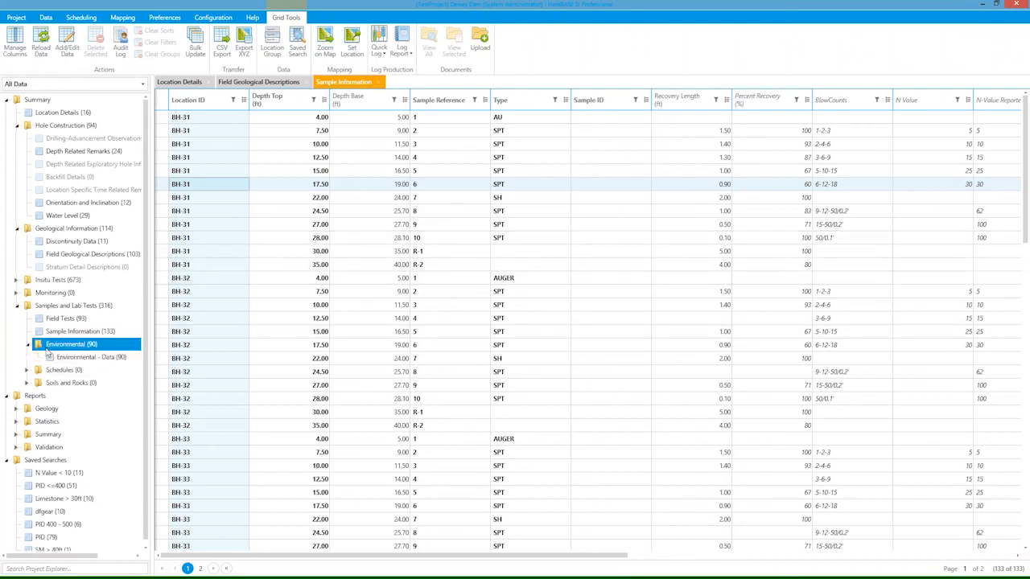
pyautogui.click(65, 359)
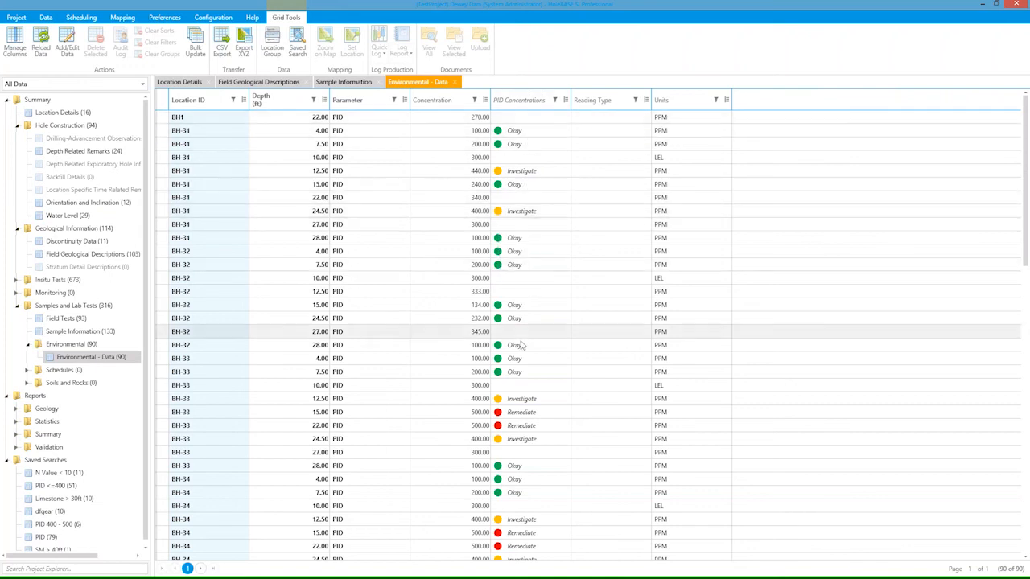
pyautogui.click(566, 100)
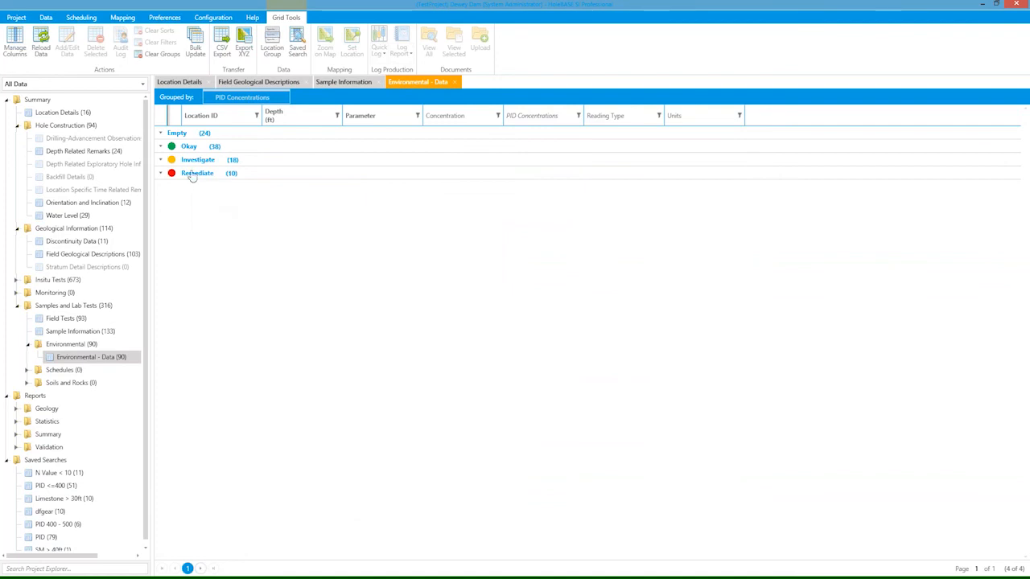
# Step: Look over the configuration commands and open the Remediate group's records in their own table
pyautogui.moveTo(190, 177)
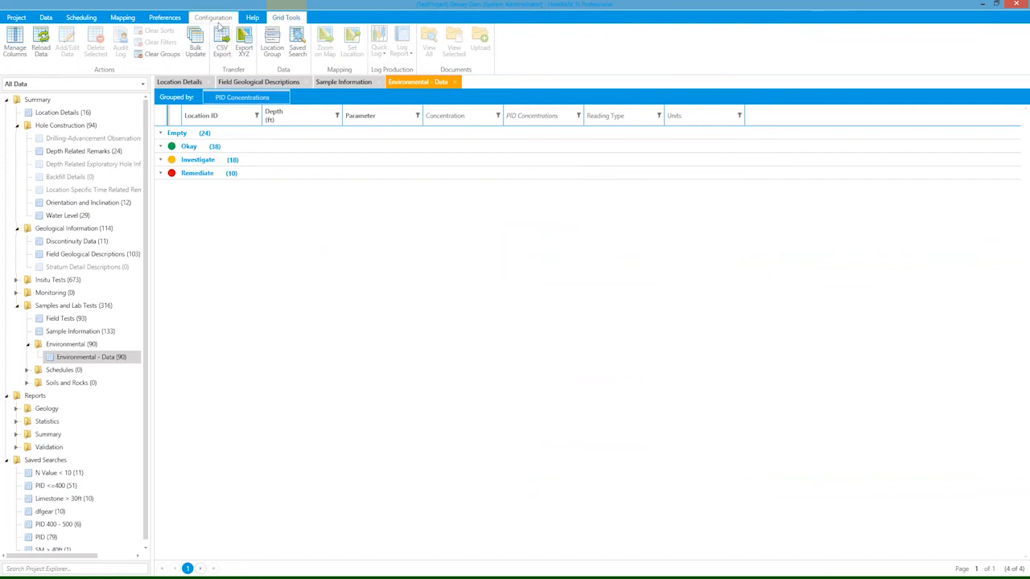
pyautogui.click(215, 20)
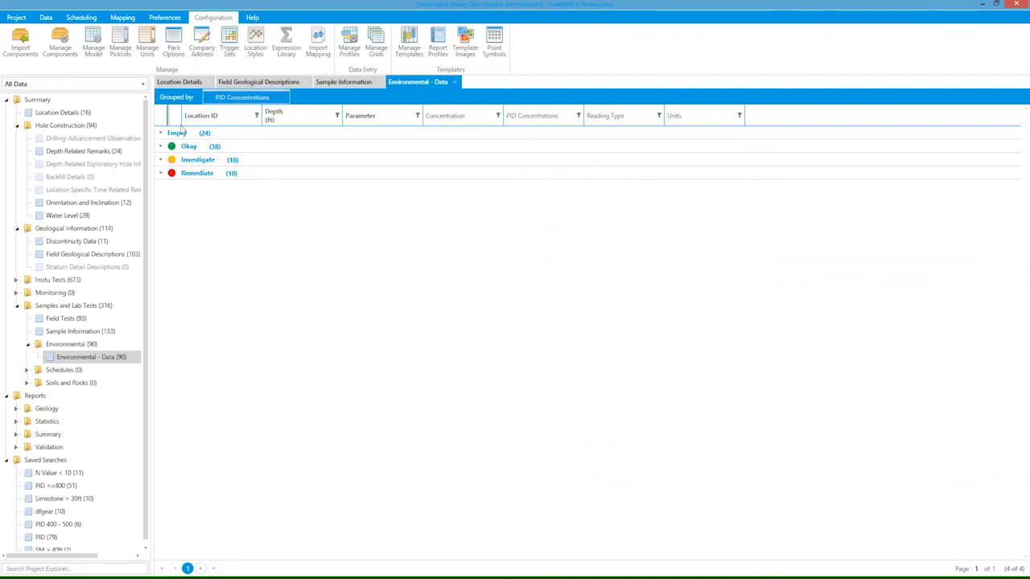
pyautogui.doubleClick(193, 178)
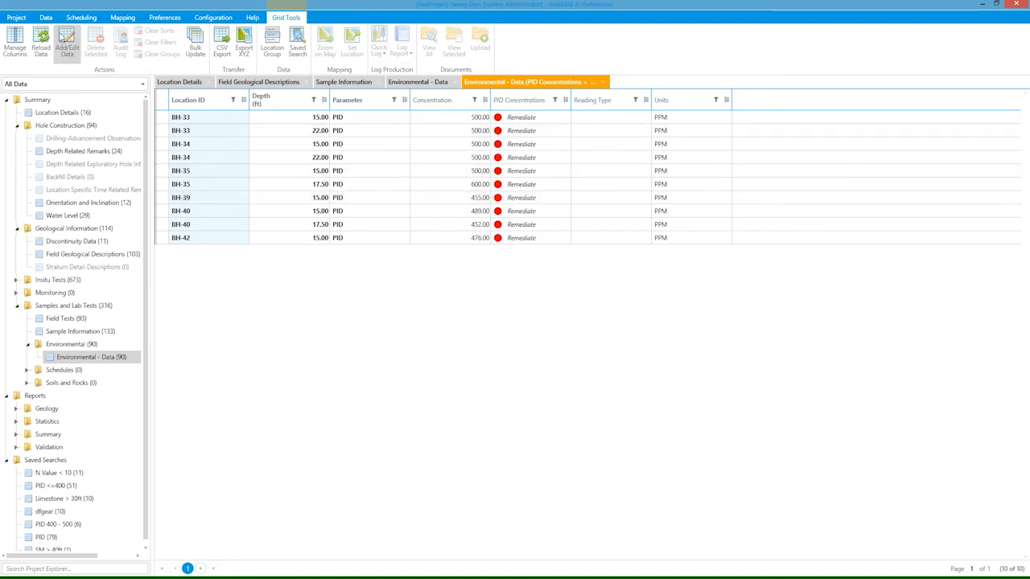
# Step: Start a data import to examine the supported file formats, such as AGS, CSV and gINT, and cancel it
pyautogui.click(46, 17)
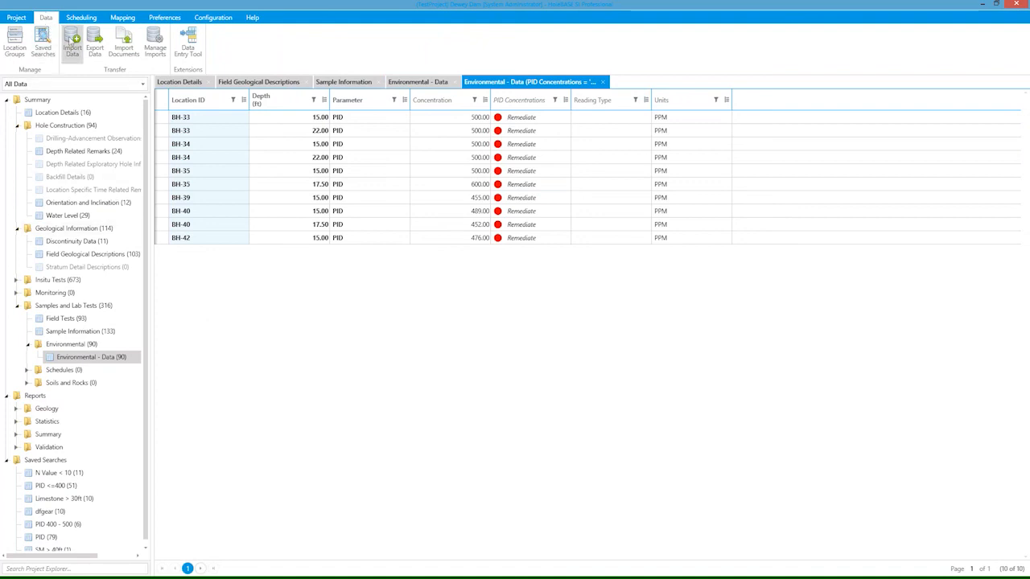
pyautogui.click(71, 44)
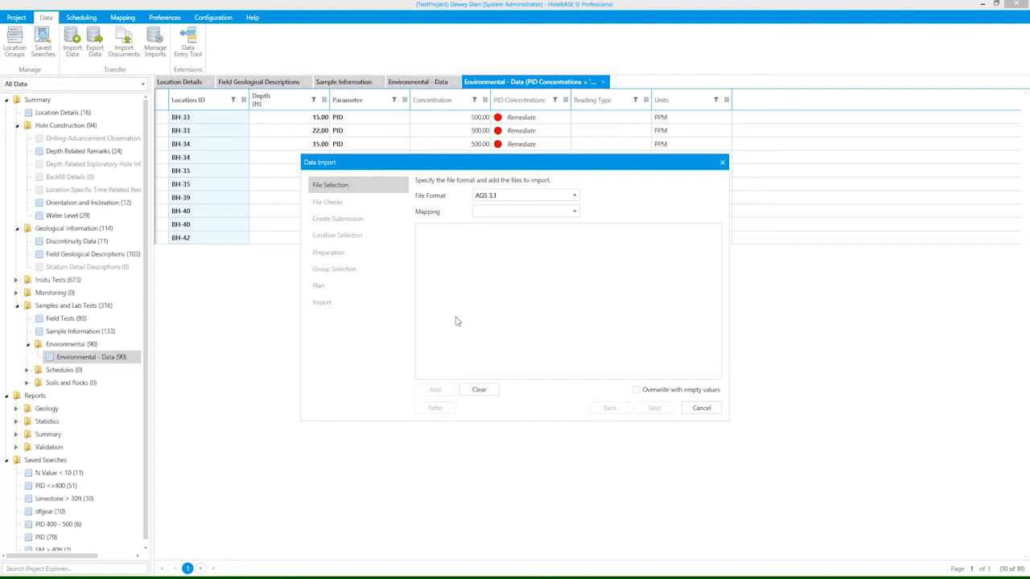
pyautogui.click(499, 198)
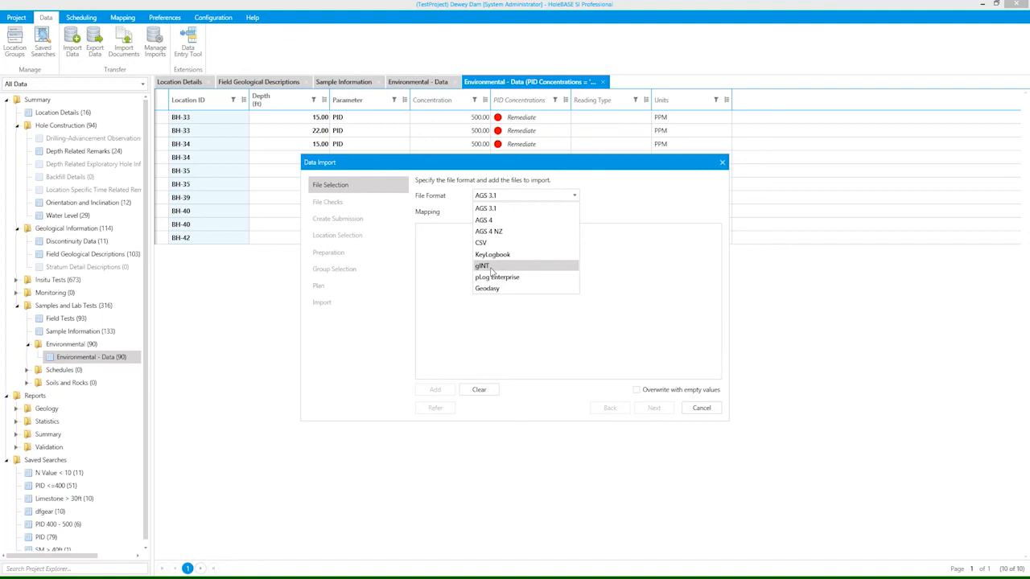
pyautogui.click(706, 409)
pyautogui.click(702, 409)
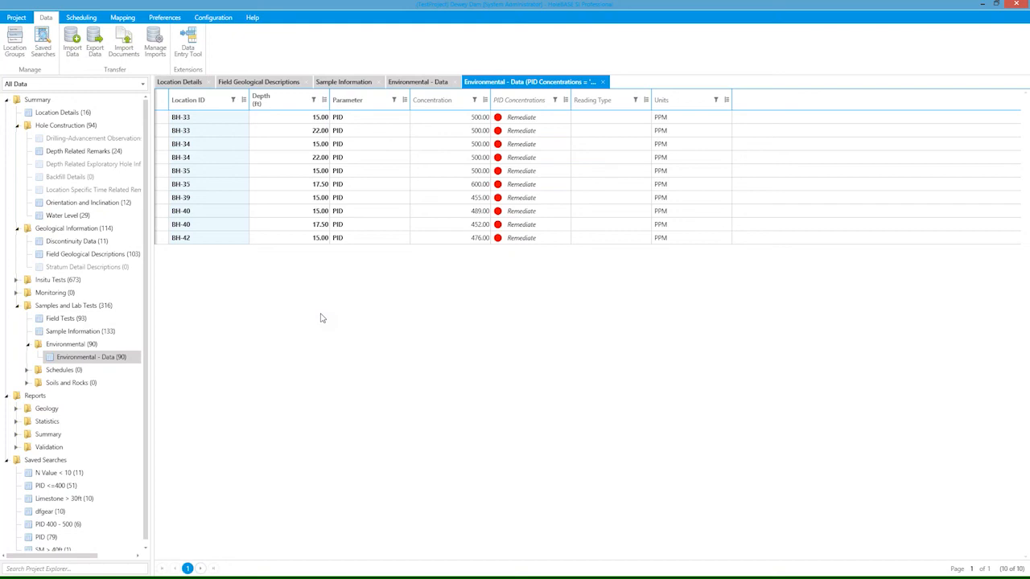
# Step: Examine the XYZ and CSV export options for the Field Geological Descriptions table and cancel both exports
pyautogui.click(266, 83)
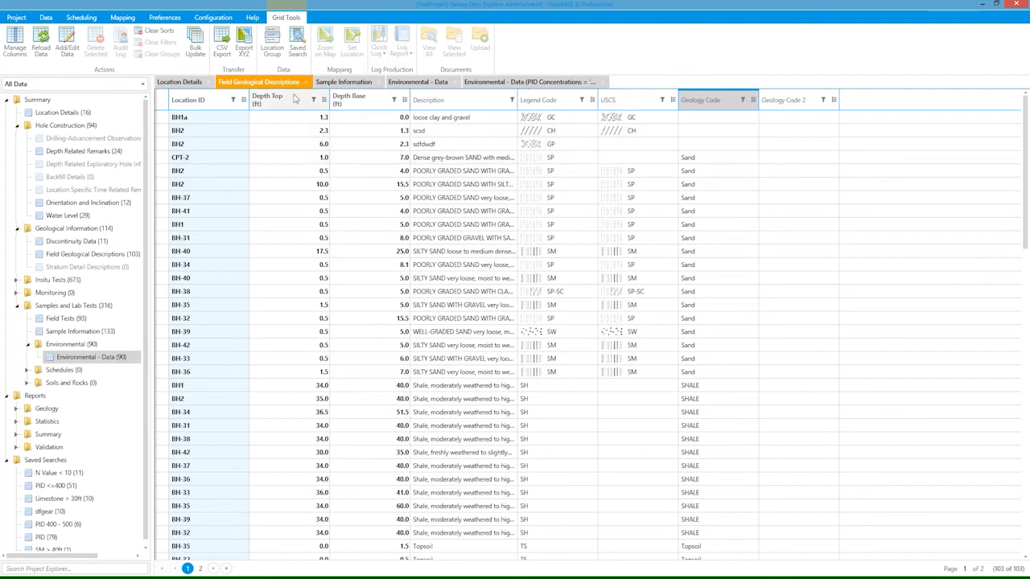
pyautogui.click(243, 48)
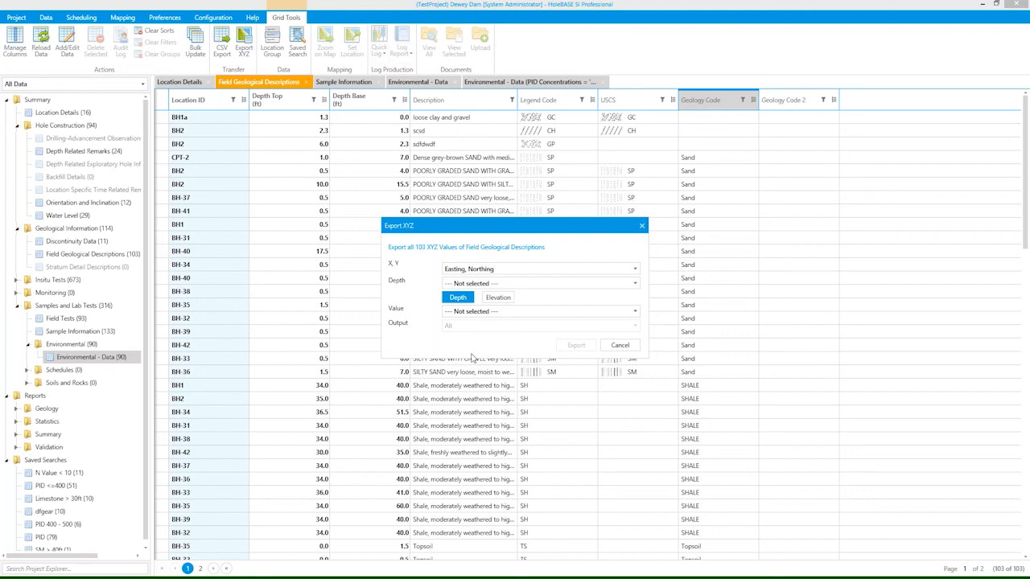
pyautogui.click(621, 346)
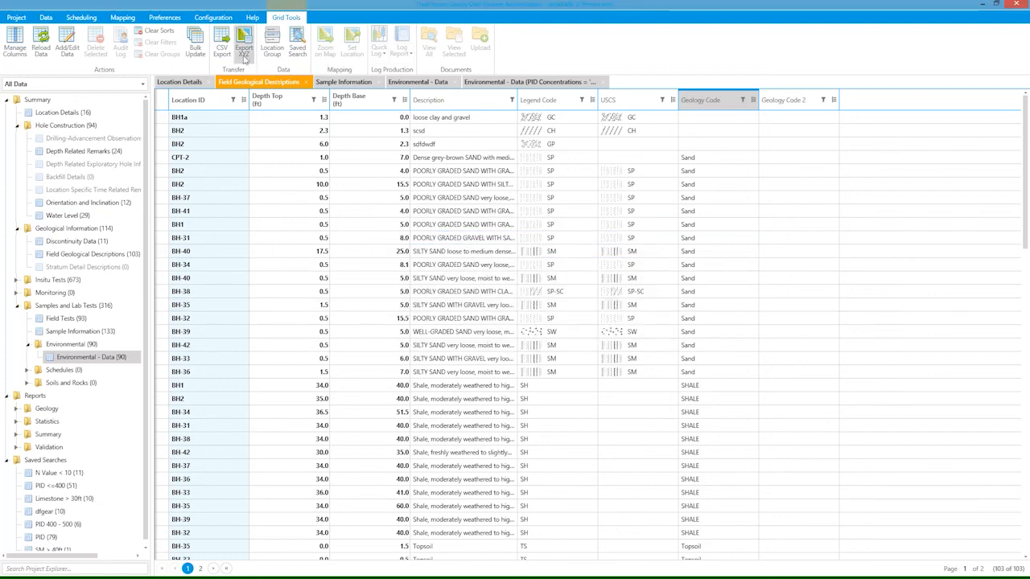
pyautogui.click(222, 44)
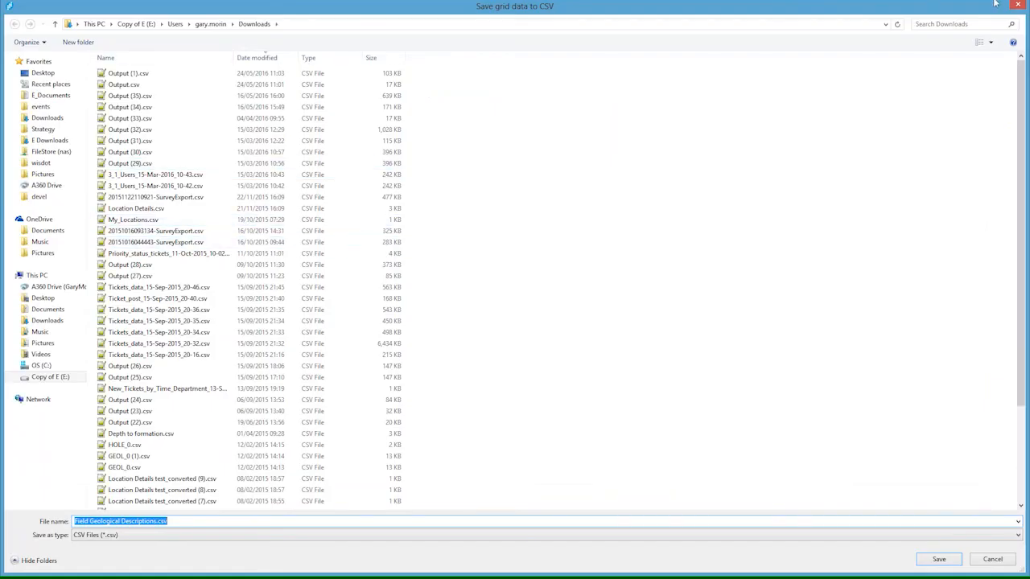
pyautogui.click(1019, 5)
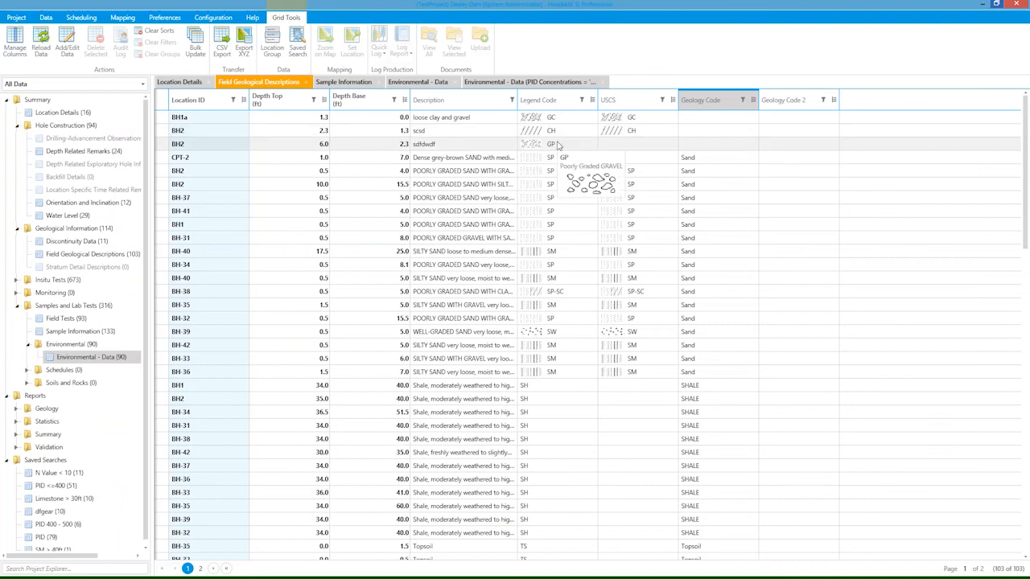
# Step: Open the PID <=400 saved search and zoom to a BH-32 record on the map
pyautogui.rightClick(202, 204)
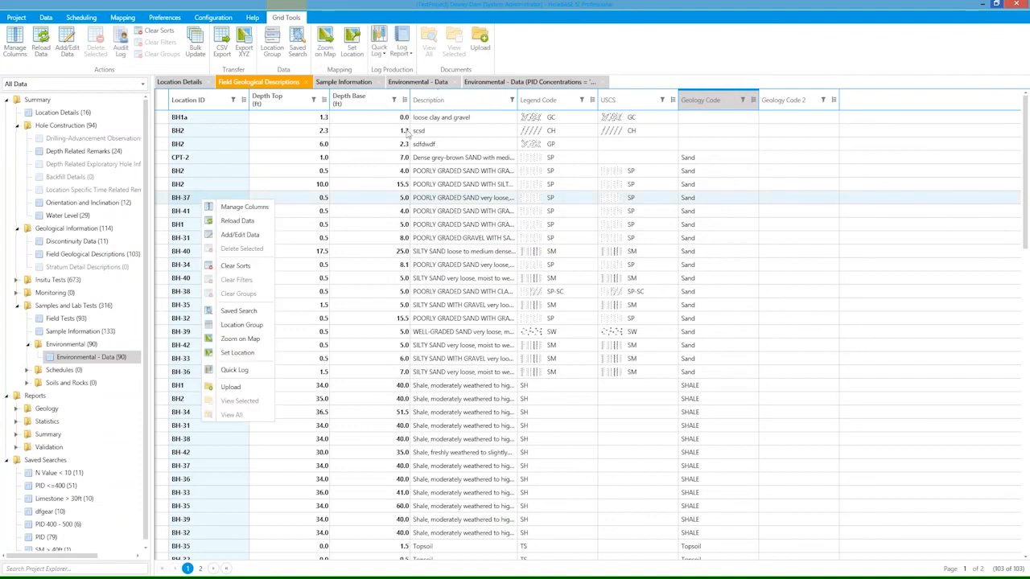
pyautogui.doubleClick(58, 487)
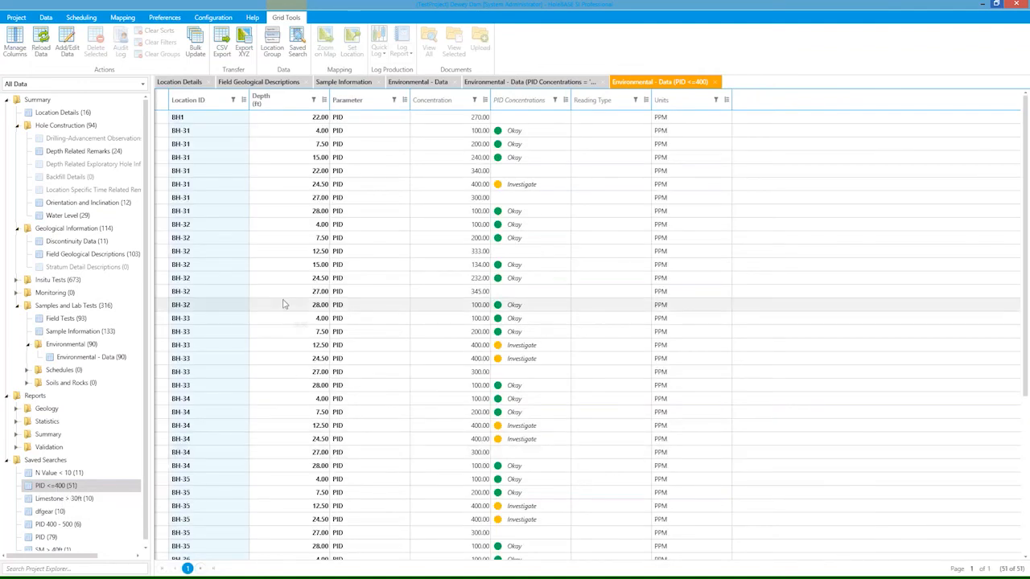
pyautogui.rightClick(192, 257)
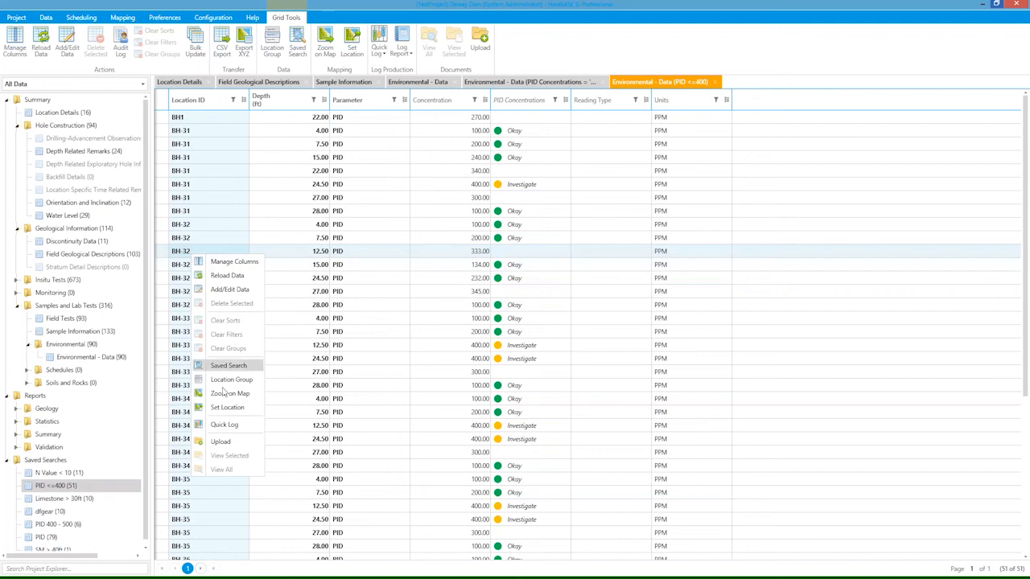
pyautogui.click(228, 394)
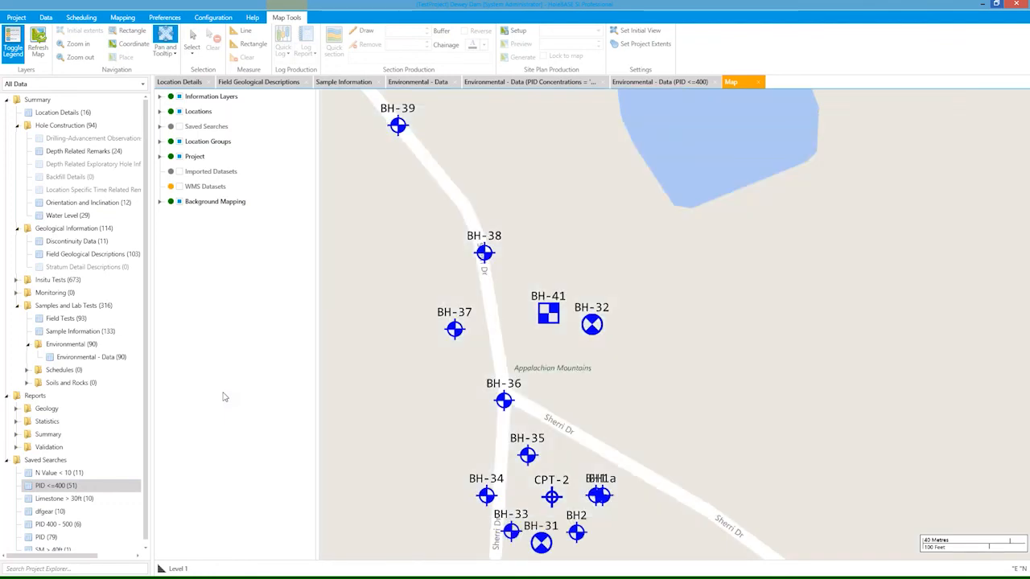
pyautogui.scroll(-2, 563, 416)
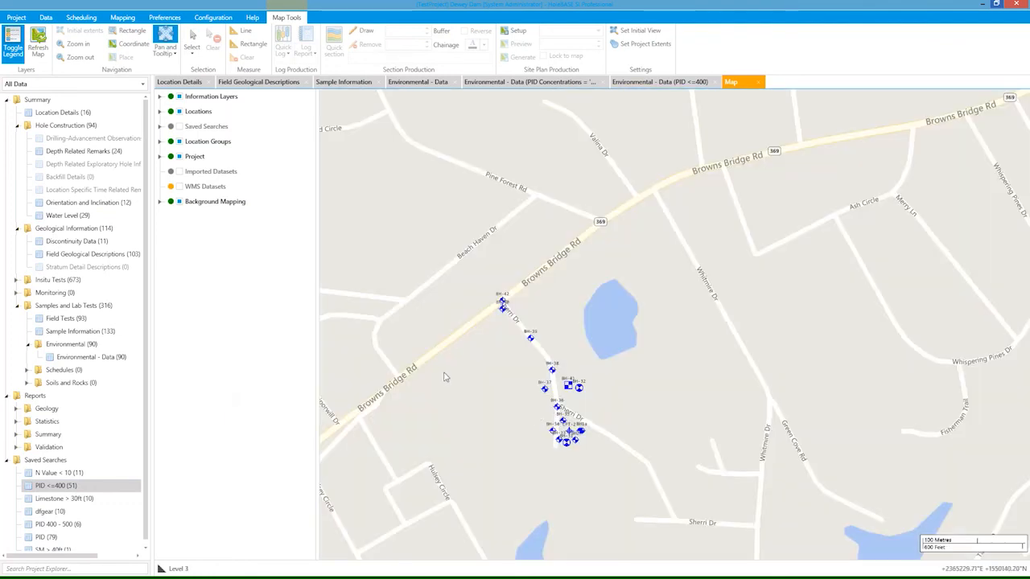
# Step: Display the PID saved search on the map, hide the Locations layer, and examine the coloured borehole markers
pyautogui.moveTo(190, 203); pyautogui.dragTo(171, 170)
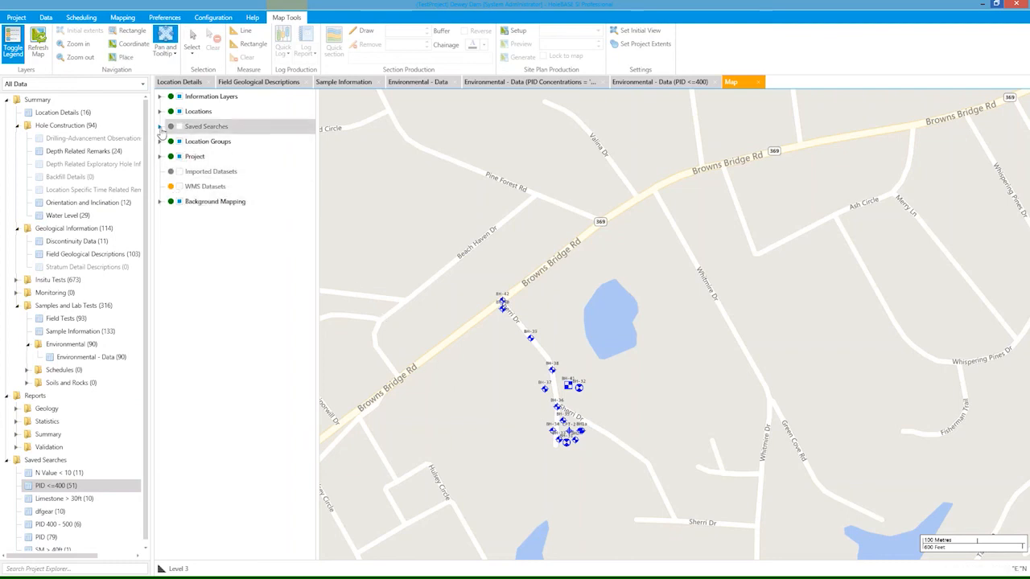
pyautogui.click(159, 126)
pyautogui.click(178, 126)
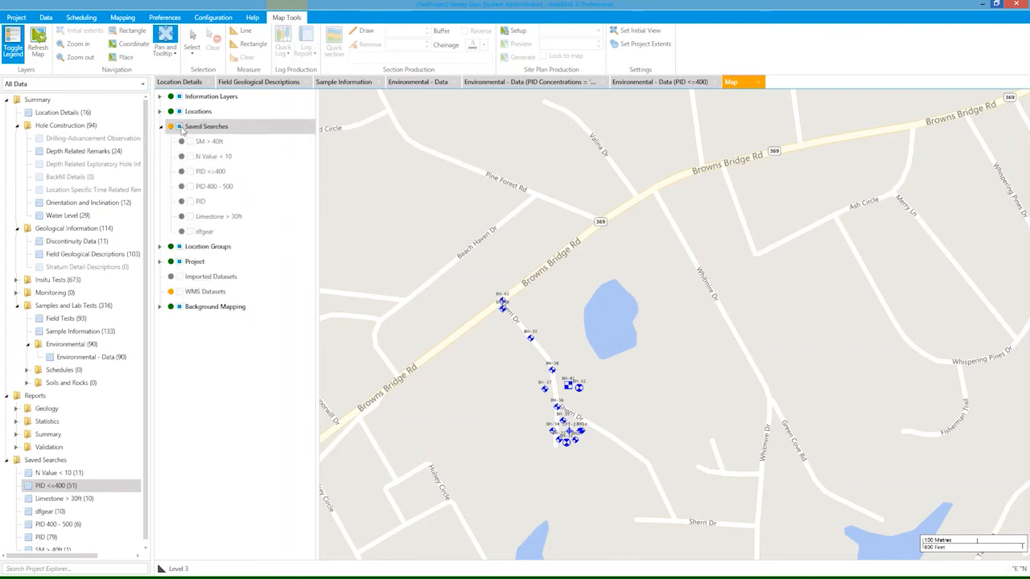
pyautogui.click(191, 202)
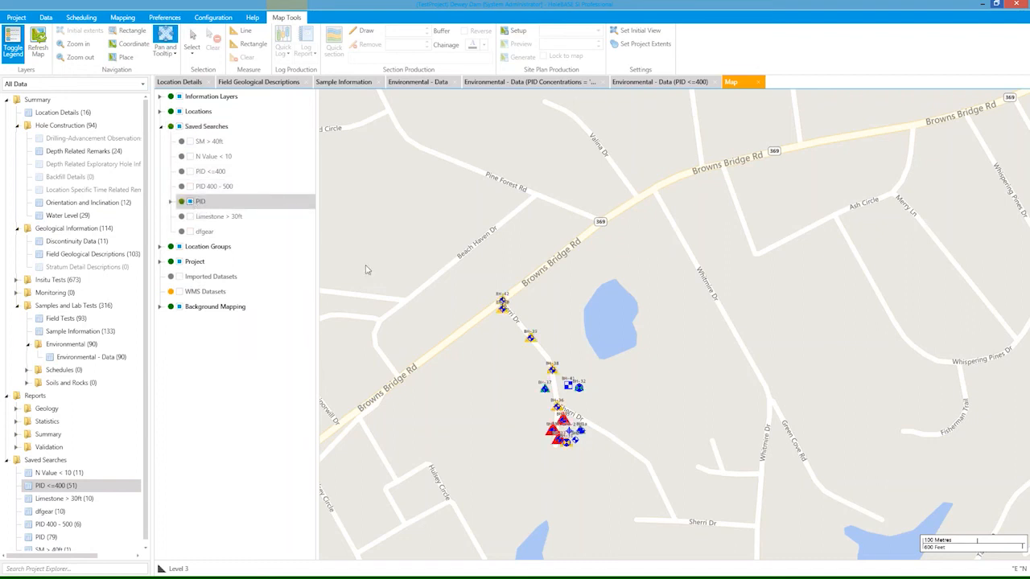
pyautogui.scroll(2, 559, 396)
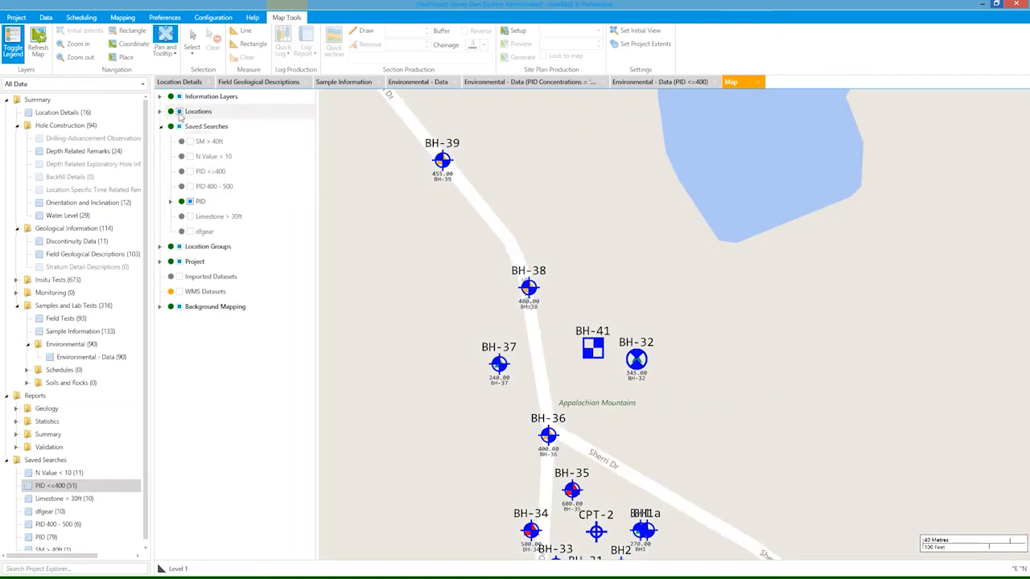
pyautogui.click(179, 112)
pyautogui.moveTo(524, 478); pyautogui.dragTo(560, 412)
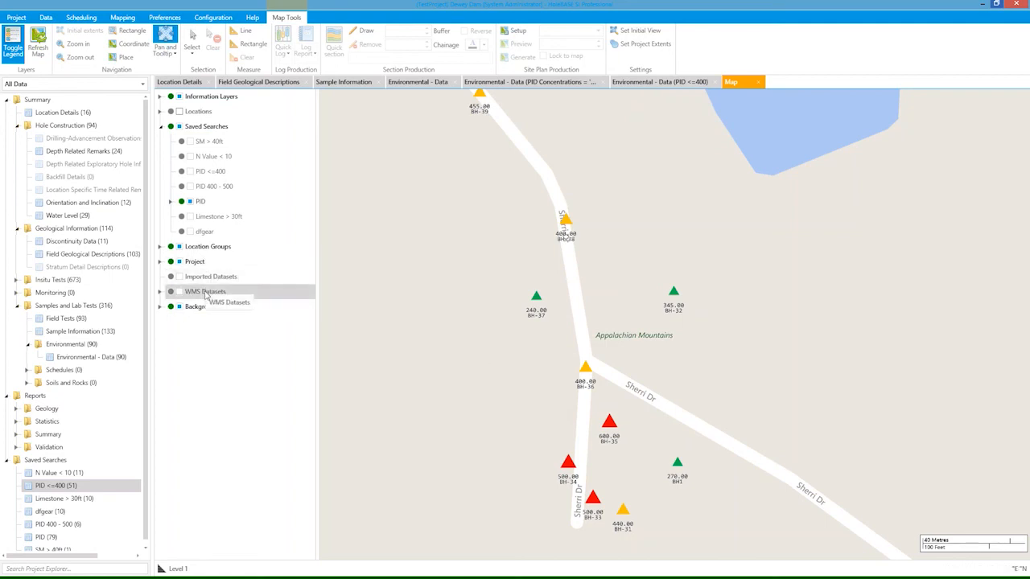
pyautogui.click(161, 292)
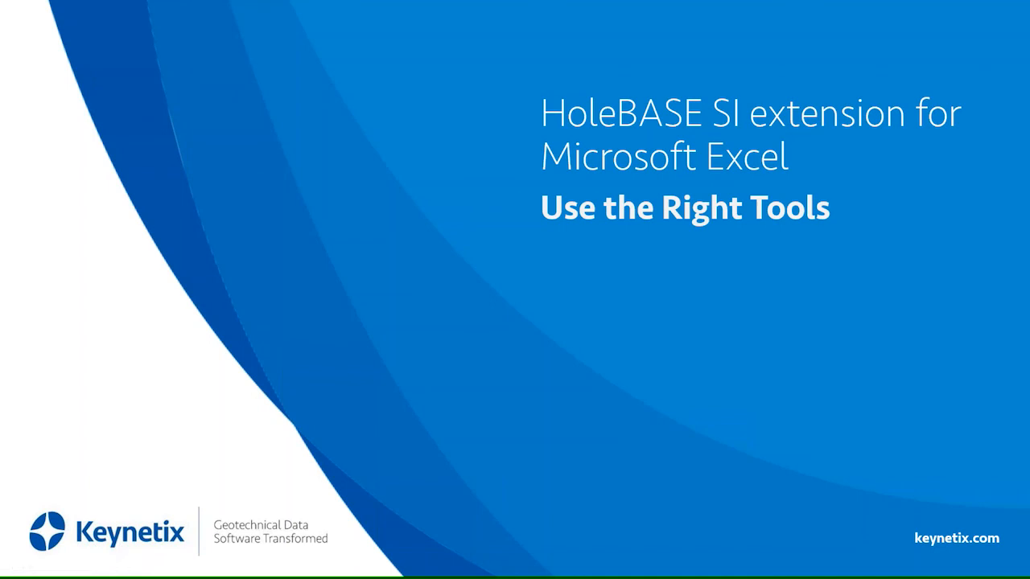
pyautogui.click(706, 427)
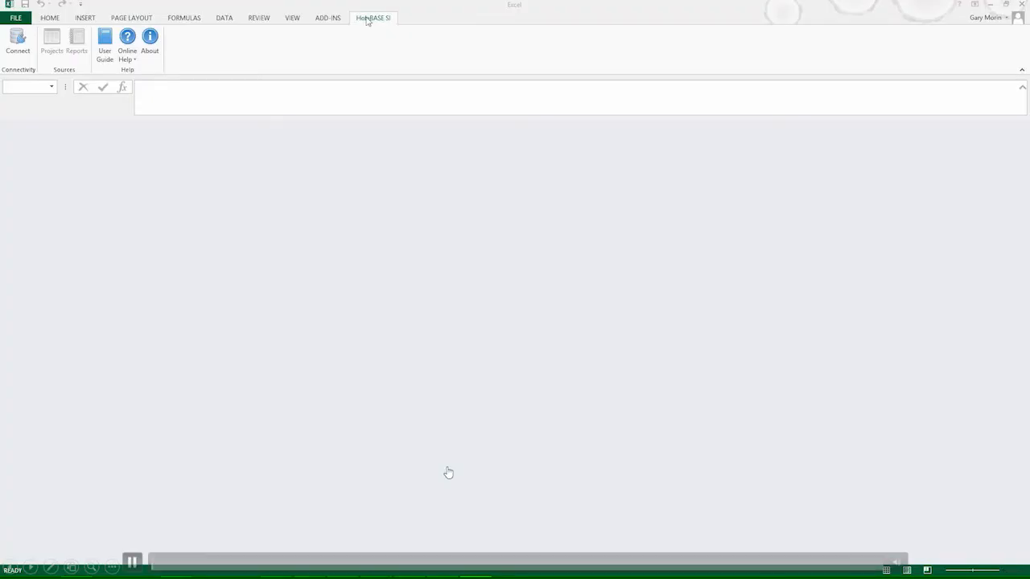
pyautogui.click(132, 561)
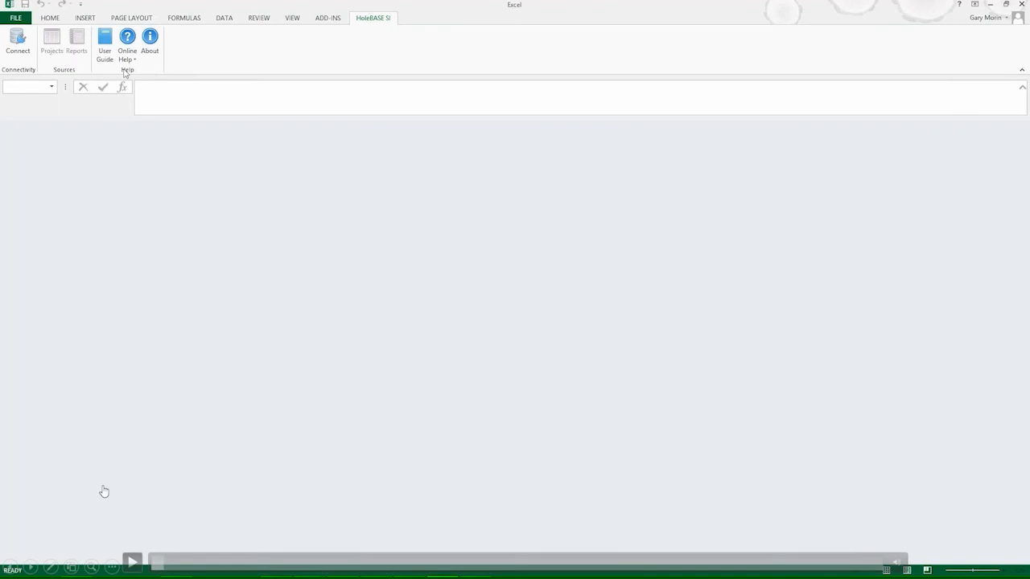
pyautogui.click(132, 561)
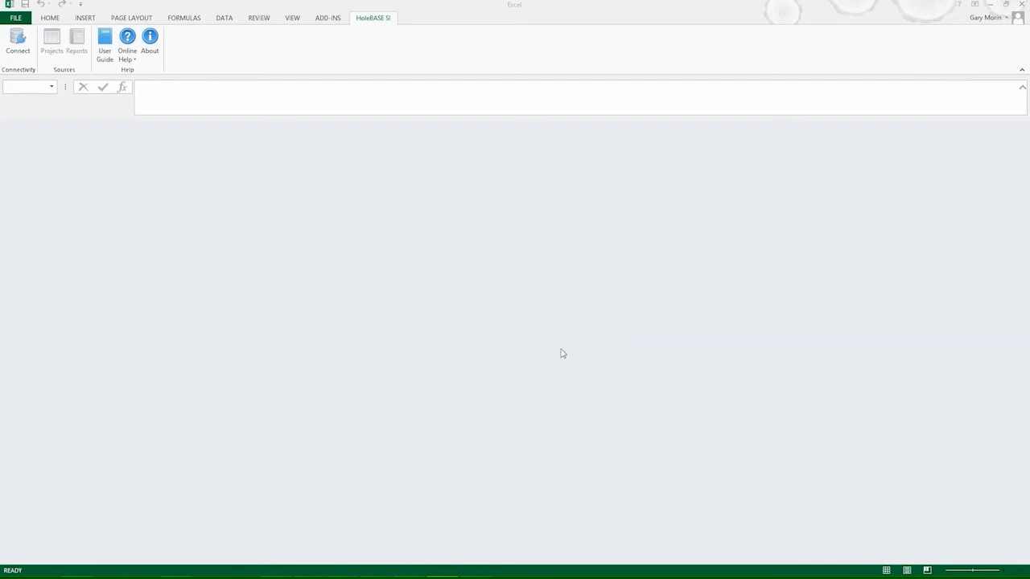
# Step: Select the project in Excel's HoleBASE SI extension and open the Grading Envelope report template
pyautogui.moveTo(675, 205)
pyautogui.mouseDown()
pyautogui.moveTo(686, 269)
pyautogui.moveTo(680, 197)
pyautogui.mouseUp()
pyautogui.click(414, 206)
pyautogui.click(616, 404)
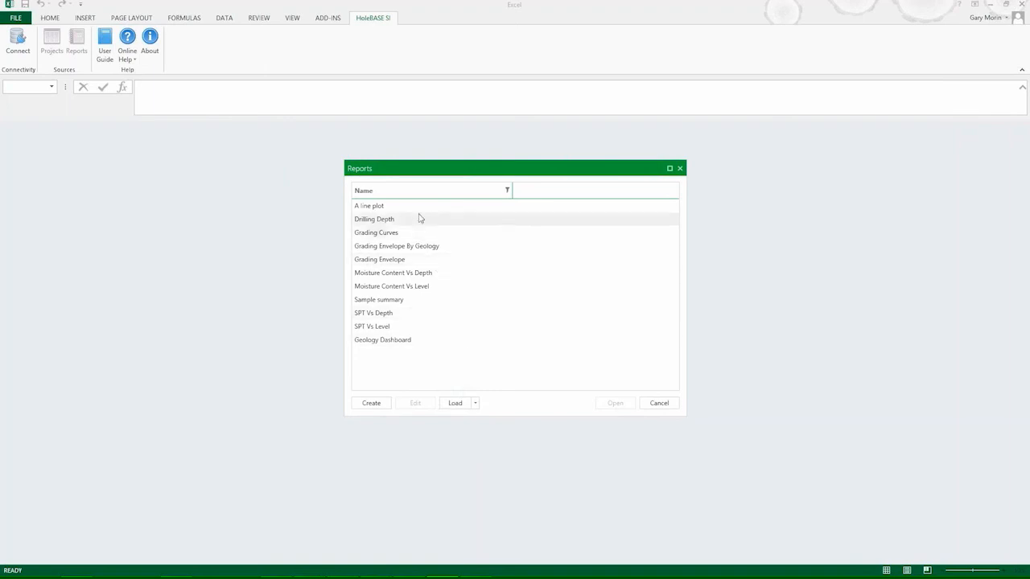
pyautogui.click(400, 260)
pyautogui.click(623, 404)
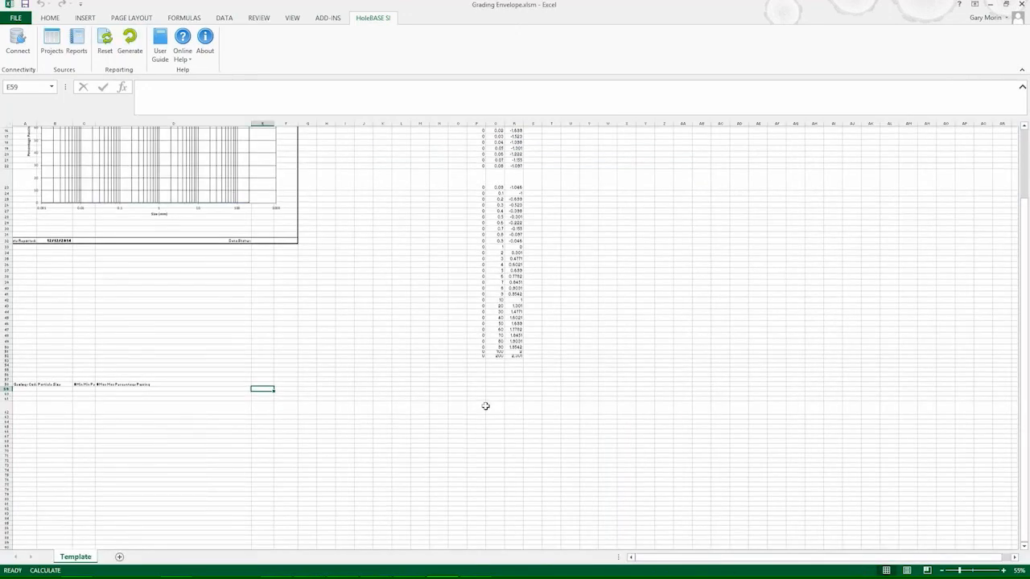
pyautogui.scroll(4, 326, 299)
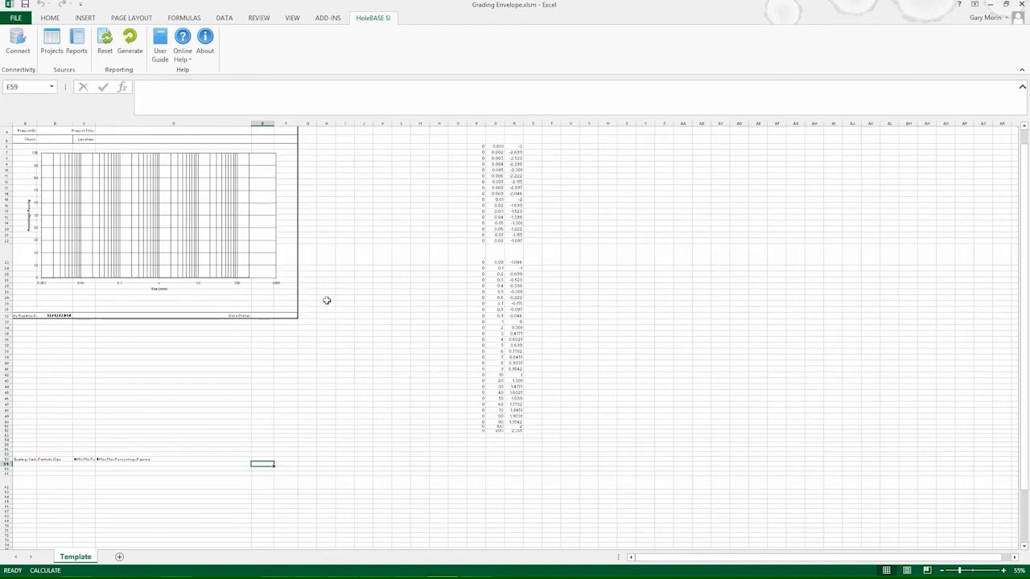
# Step: Generate the Grading Envelope report and review the BOULDER CLAY sheet at 100% zoom and the FILL sheet
pyautogui.click(126, 46)
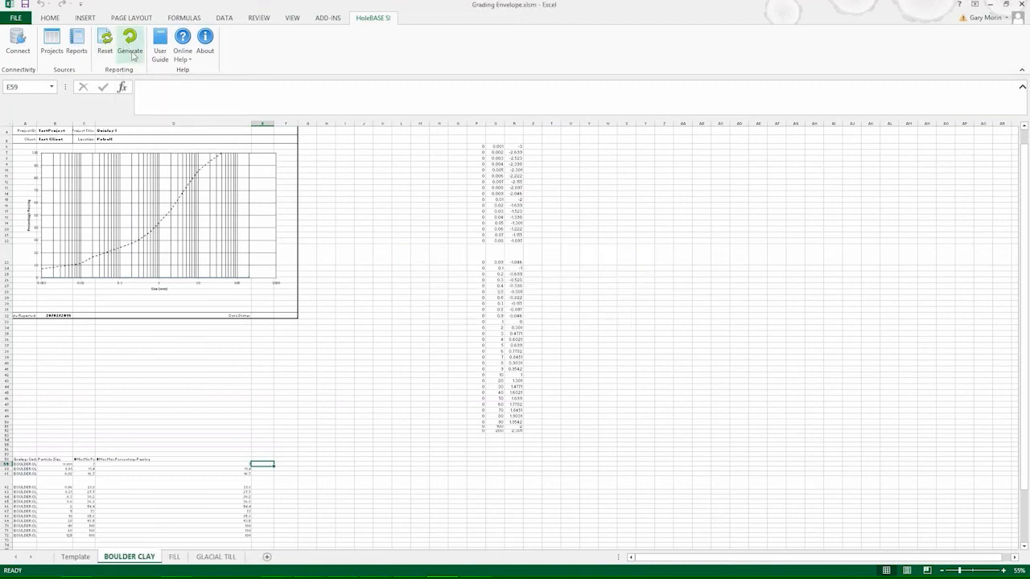
pyautogui.click(1003, 571)
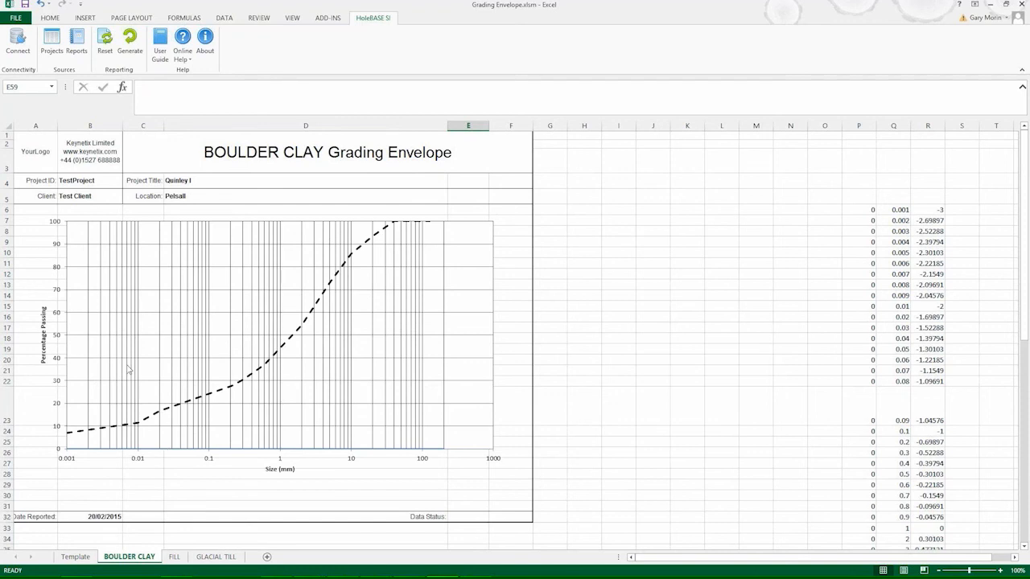
pyautogui.click(174, 557)
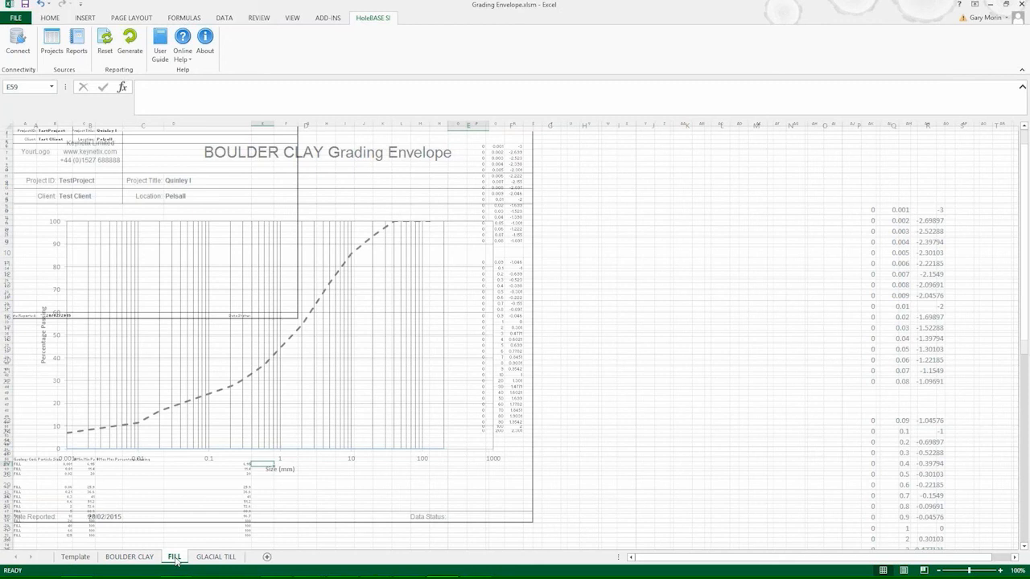
pyautogui.scroll(-4, 445, 420)
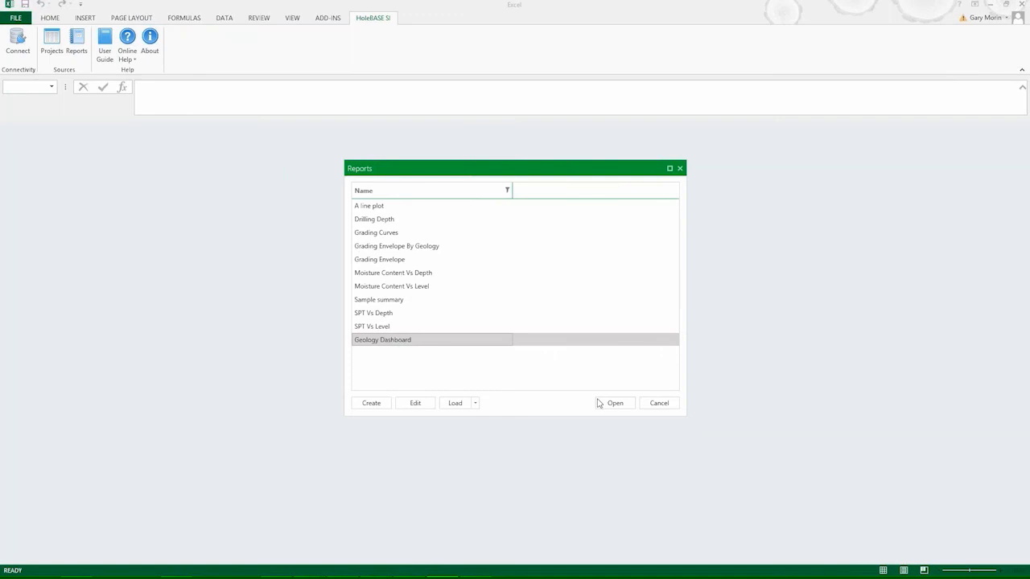
# Step: Open the Geology Dashboard report and generate its summary sheets for each geology
pyautogui.click(618, 405)
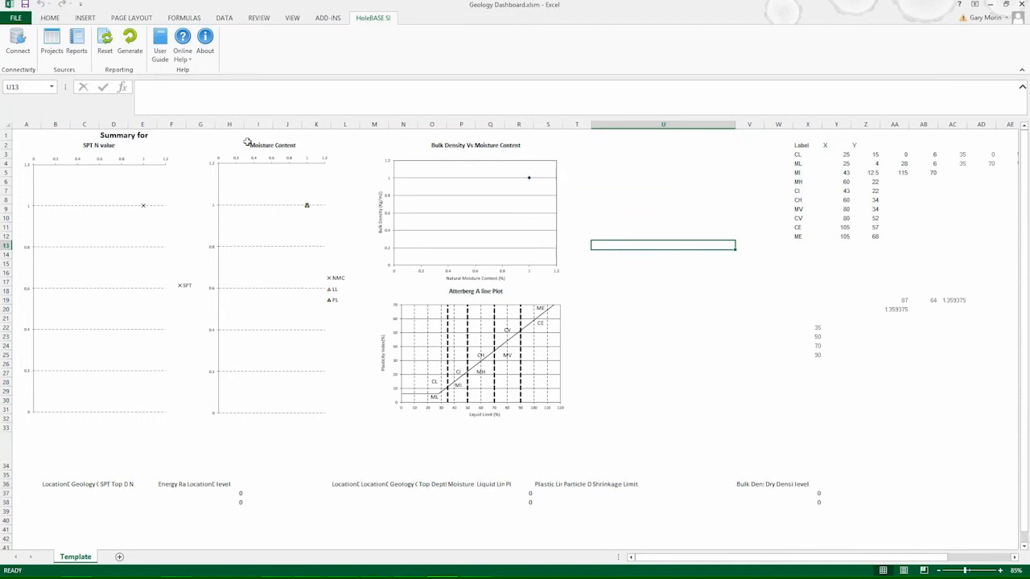
pyautogui.click(129, 49)
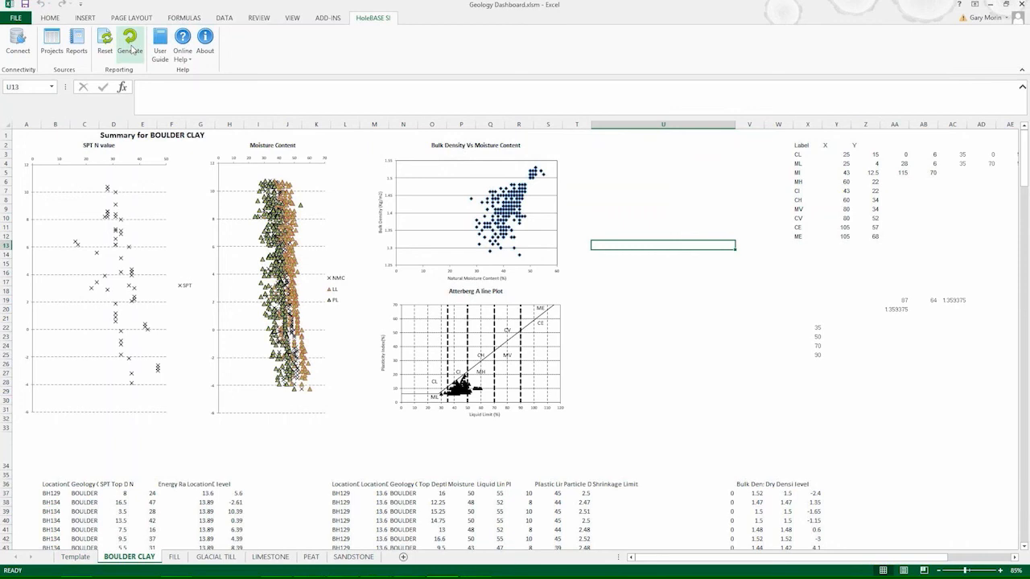
pyautogui.click(1000, 570)
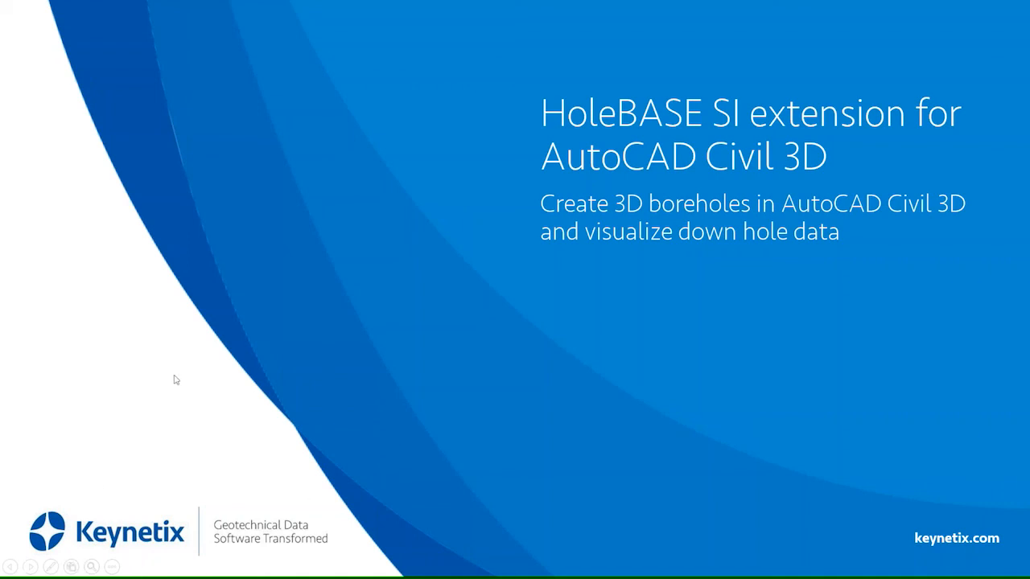
# Step: Switch to Civil 3D 2017 Imperial
pyautogui.moveTo(39, 567)
pyautogui.click(12, 567)
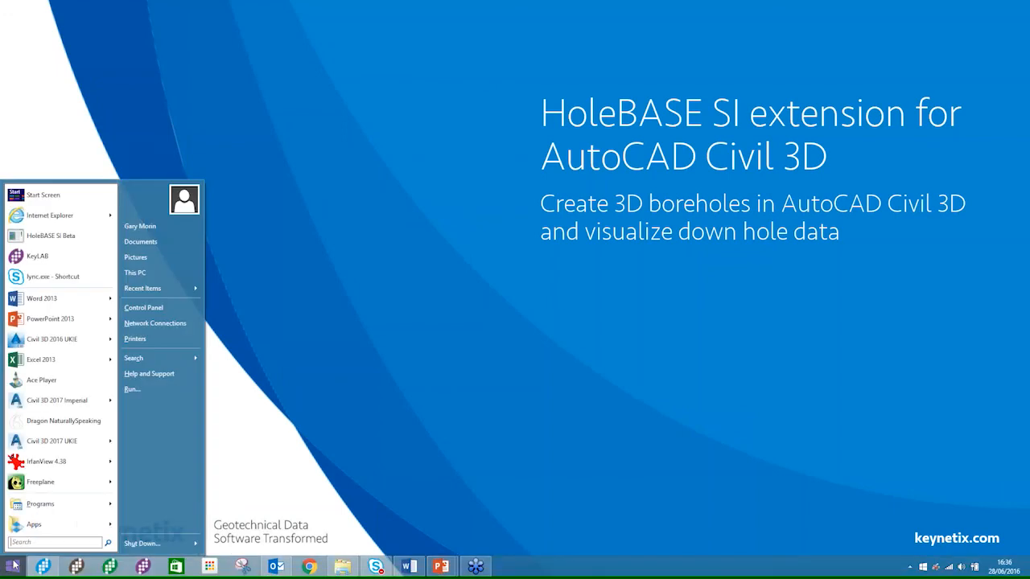
pyautogui.click(58, 401)
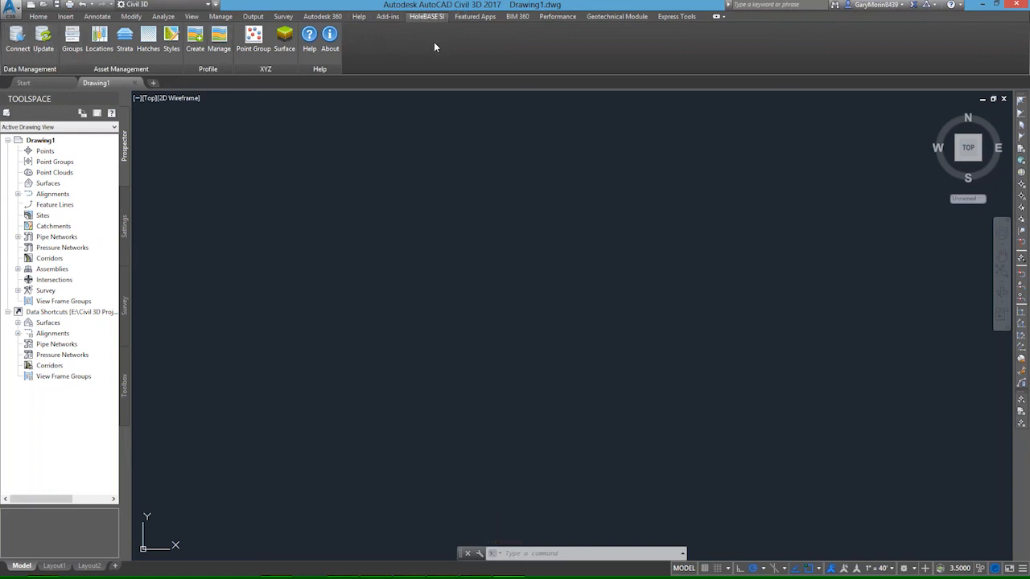
# Step: Connect to the HBSI 1.28 database and log in with the account password
pyautogui.click(18, 47)
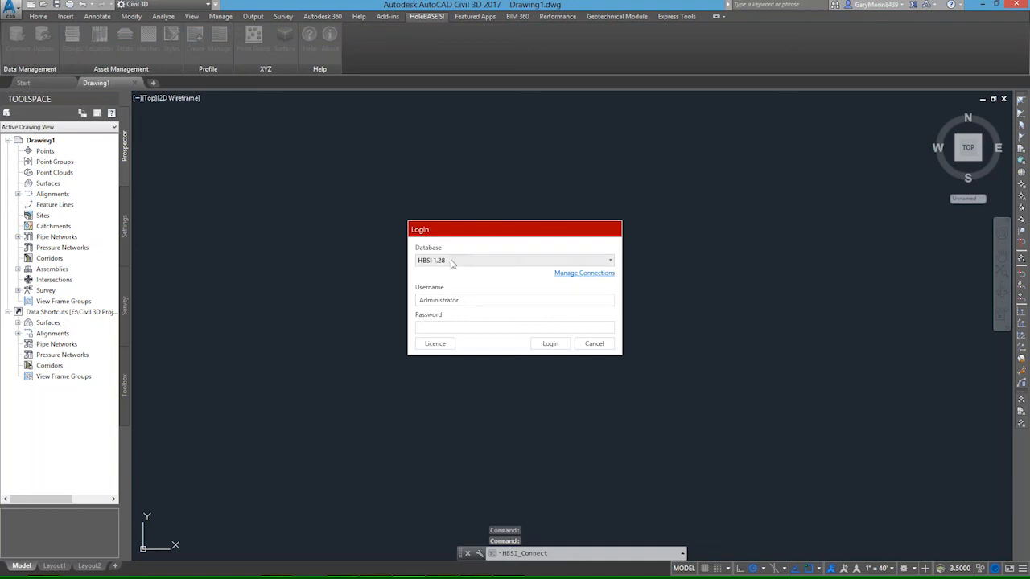
pyautogui.click(426, 328)
pyautogui.write('*********')
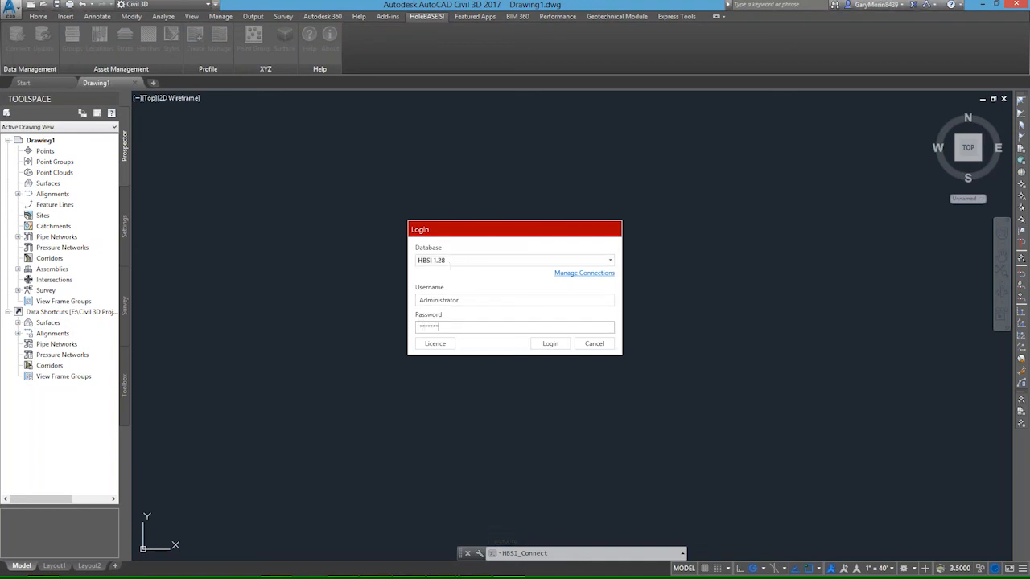
pyautogui.click(552, 346)
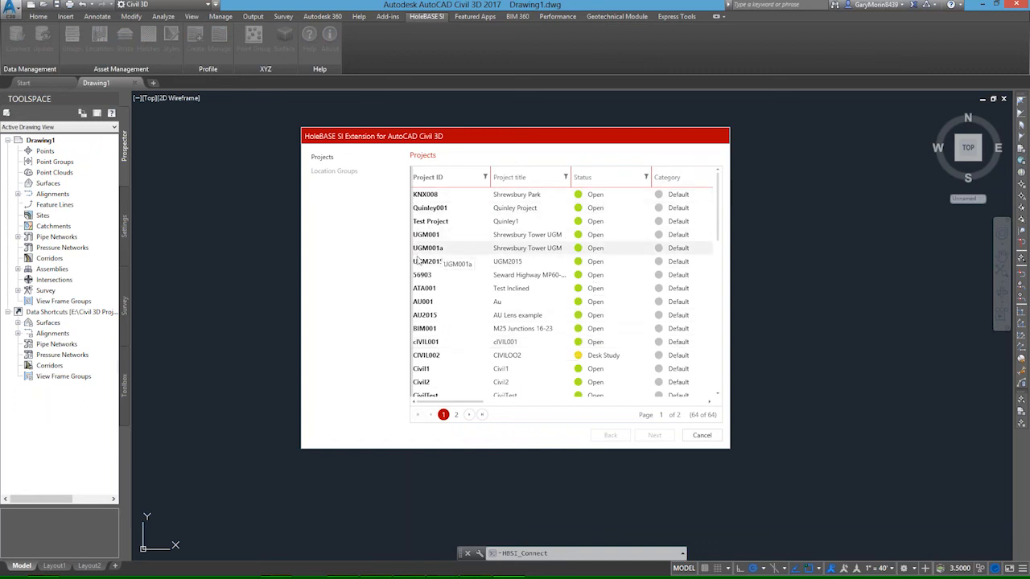
# Step: Load the Quinley001 project into the drawing, filtered to the South Zone location group
pyautogui.click(428, 208)
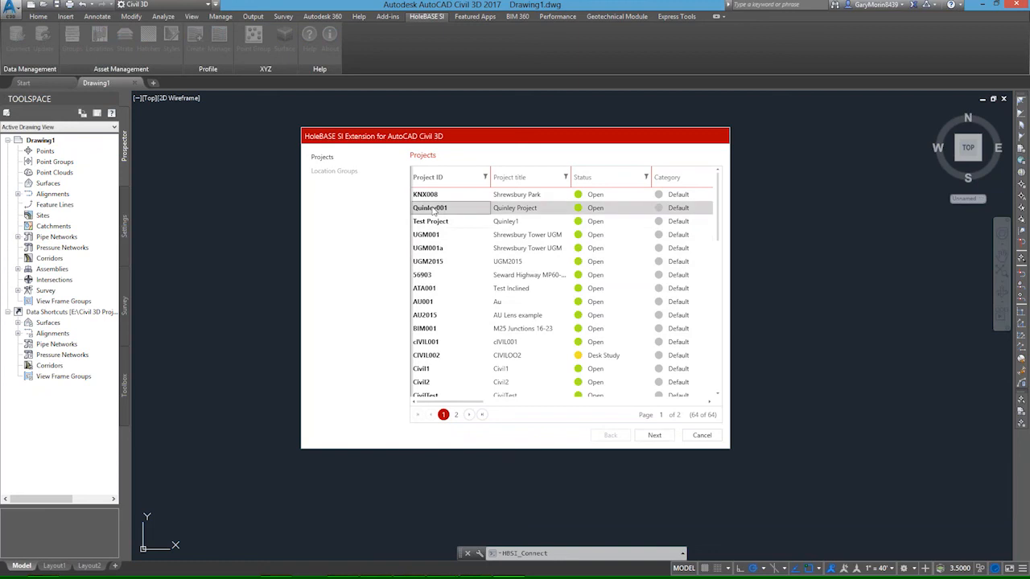
pyautogui.click(655, 435)
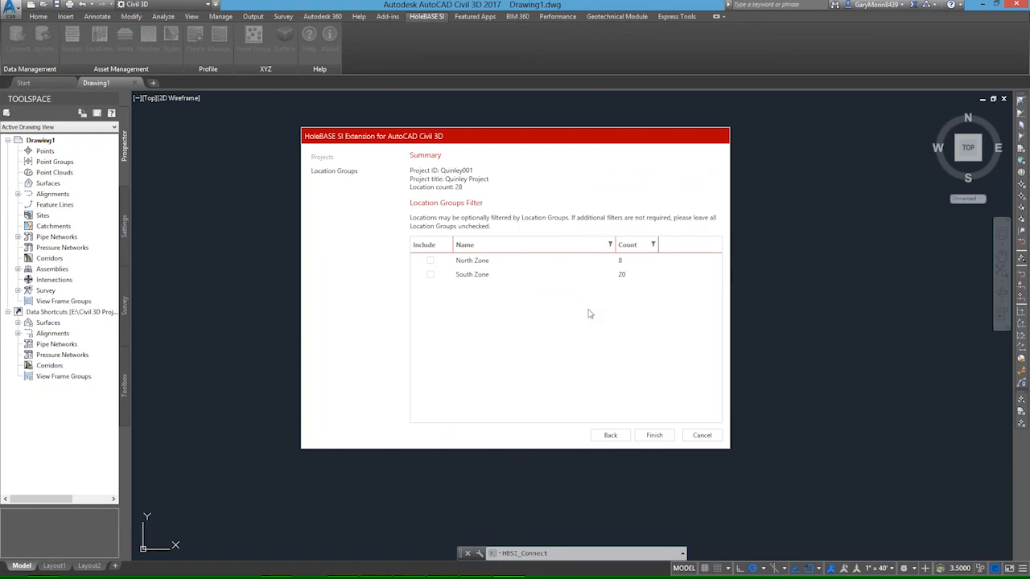
pyautogui.click(430, 274)
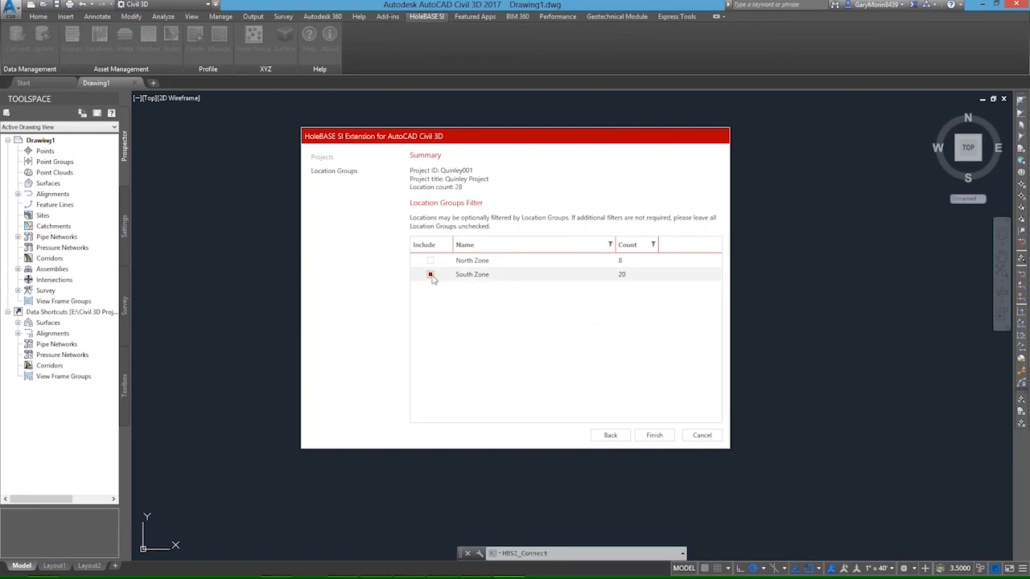
pyautogui.click(655, 435)
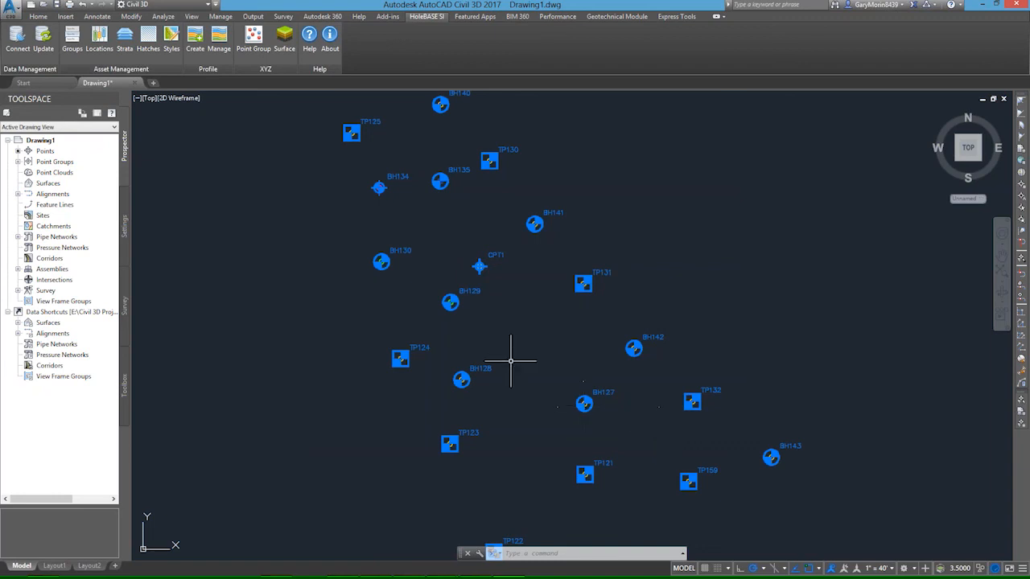
# Step: Show the imported locations' borehole columns in a 3D view and open the Locations Manager
pyautogui.scroll(-2, 510, 362)
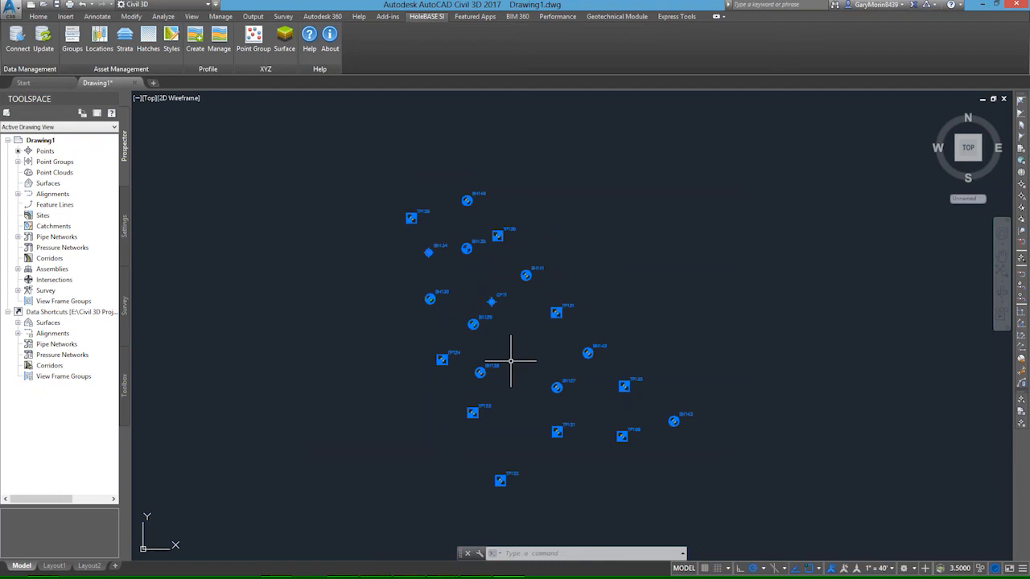
pyautogui.scroll(-2, 505, 362)
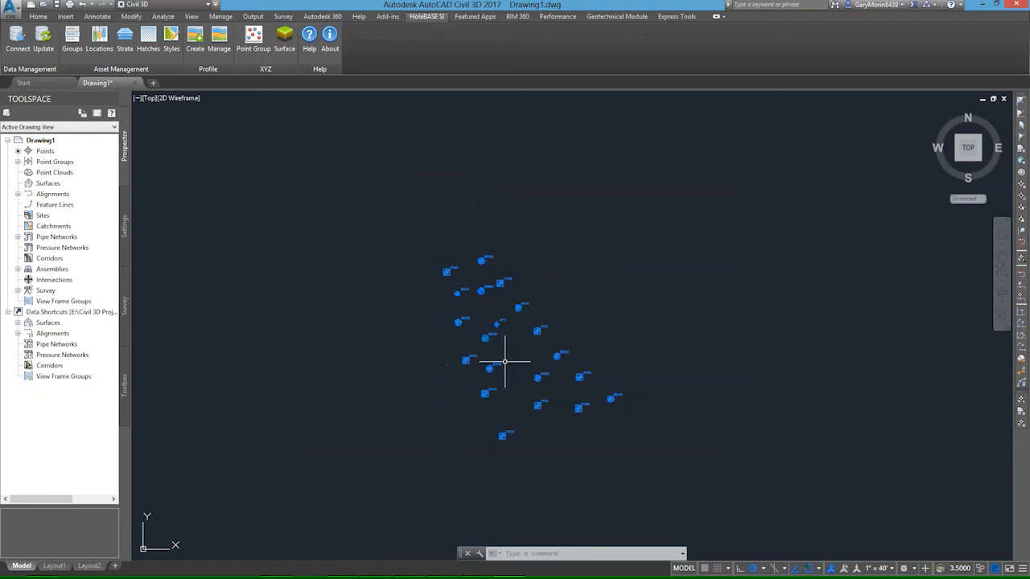
pyautogui.keyDown('shift'); pyautogui.moveTo(505, 355); pyautogui.dragTo(490, 338, button='middle'); pyautogui.keyUp('shift')
pyautogui.scroll(3, 490, 338)
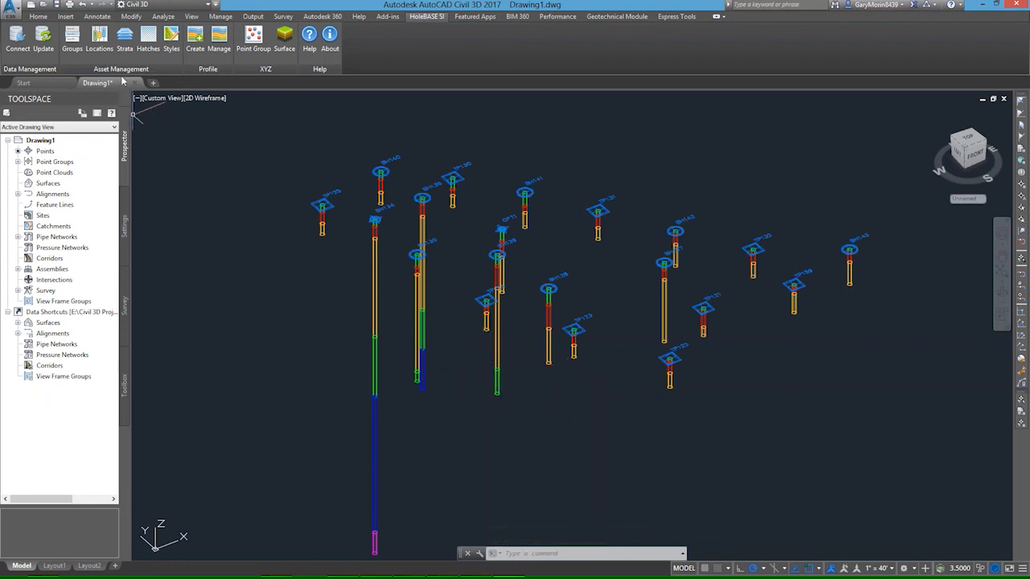
pyautogui.click(99, 36)
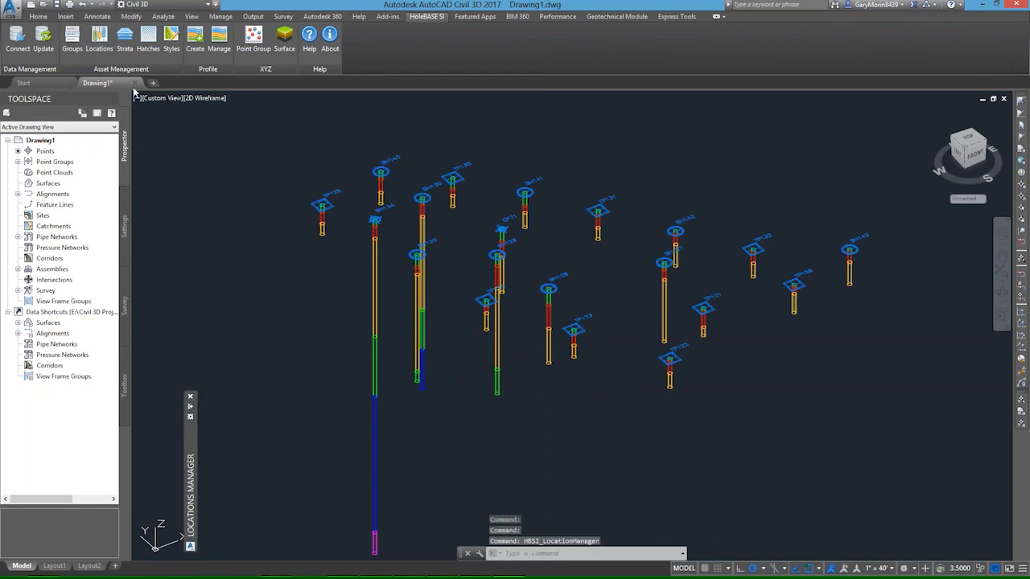
pyautogui.moveTo(192, 502)
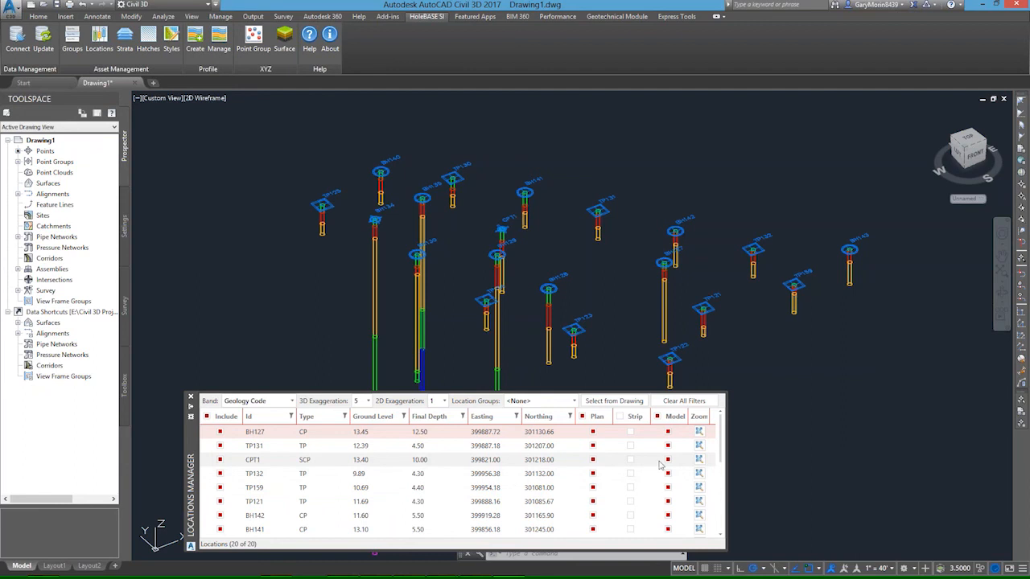
# Step: Toggle the Model and Plan display off and back on for all locations, and the Model display for TP131 and CPT1
pyautogui.click(657, 418)
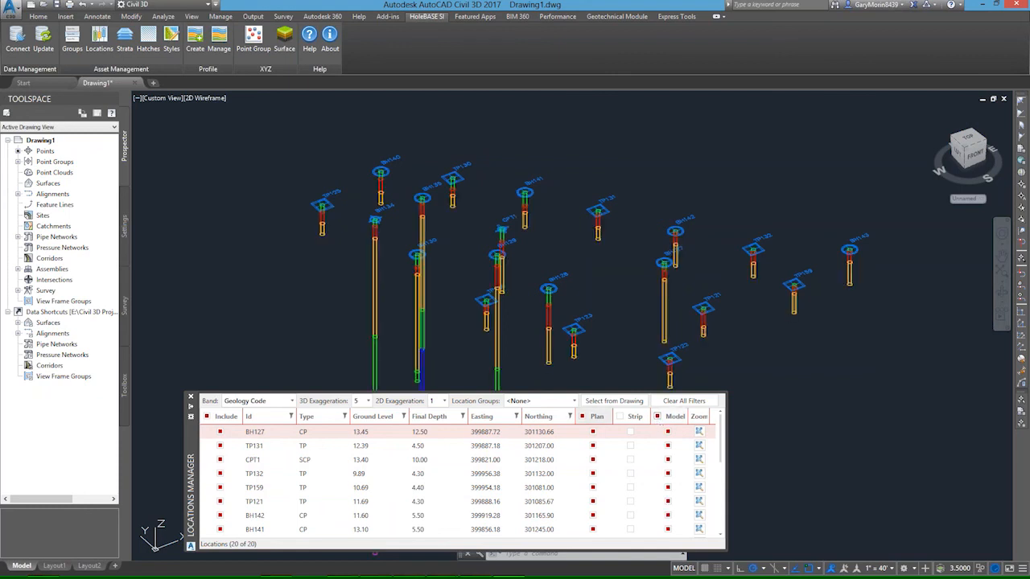
pyautogui.click(582, 416)
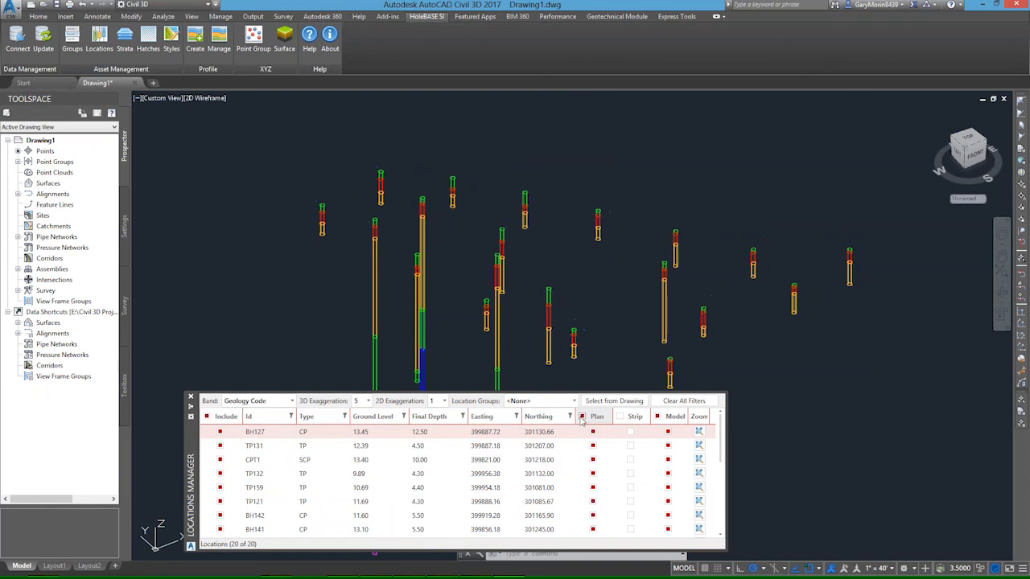
pyautogui.click(668, 445)
pyautogui.click(668, 460)
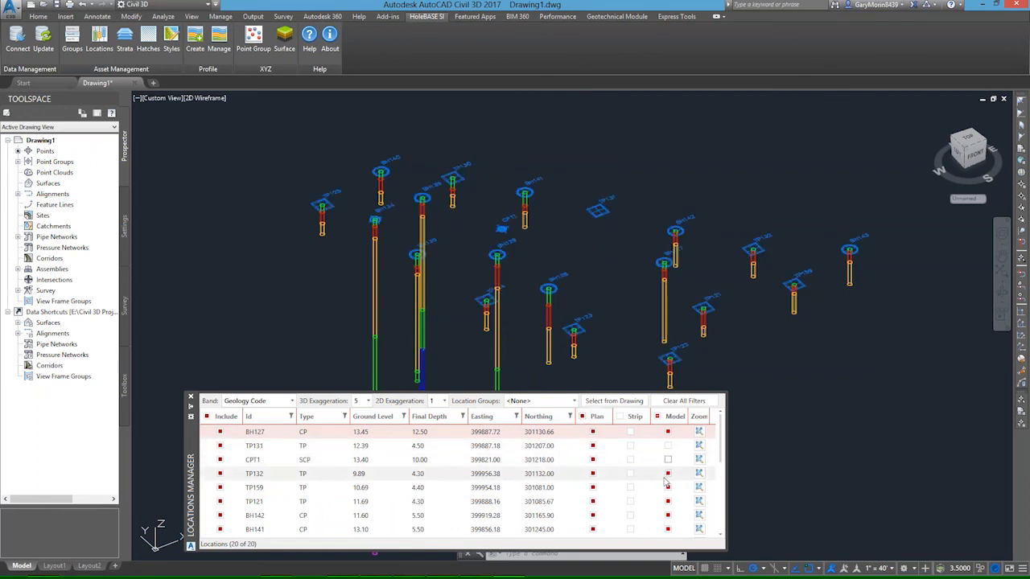
pyautogui.click(667, 477)
pyautogui.click(668, 460)
pyautogui.click(668, 445)
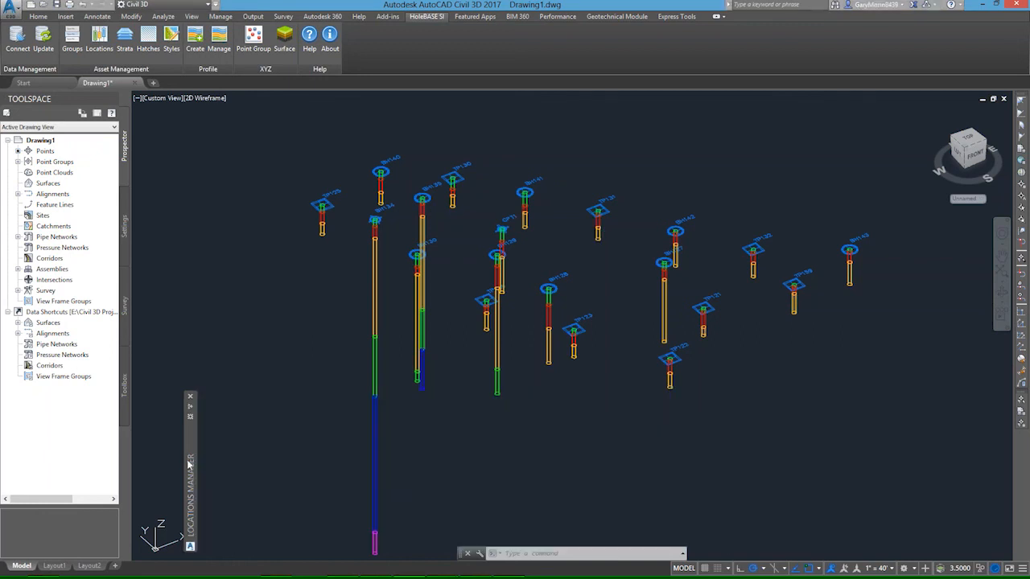
# Step: Exclude locations CPT1, TP131 and BH127 from the drawing and include them again
pyautogui.moveTo(188, 465)
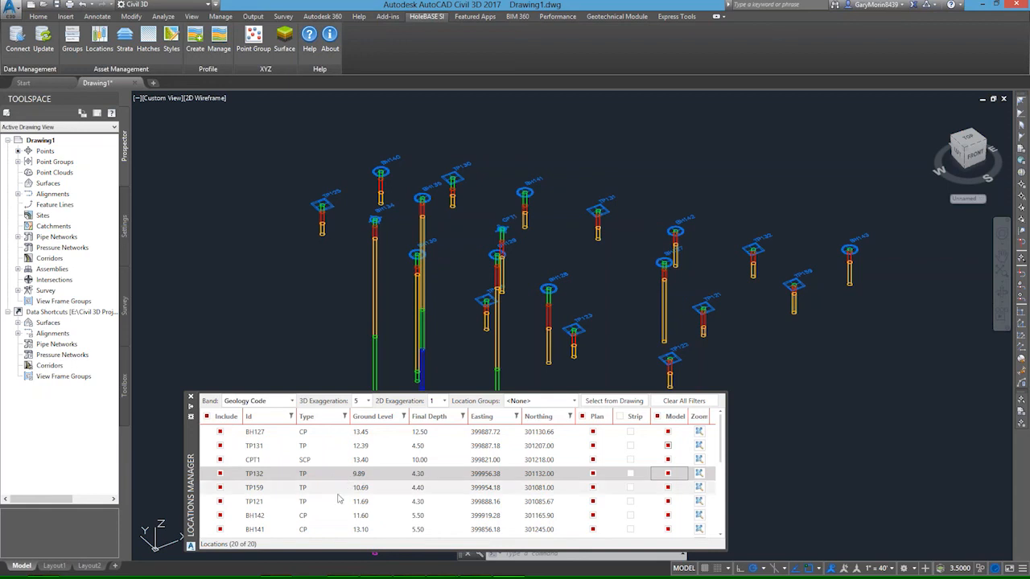
pyautogui.click(220, 459)
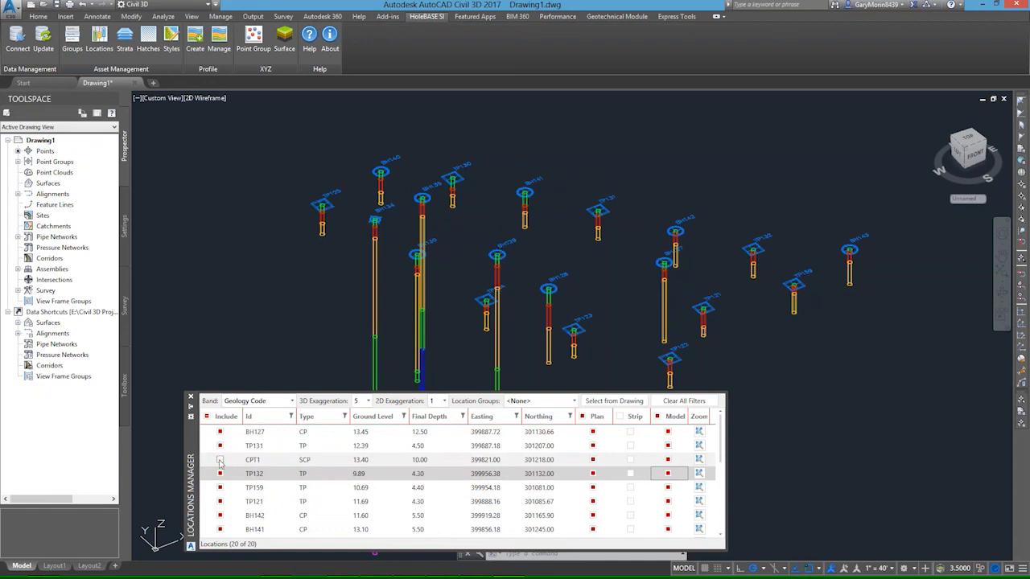
pyautogui.click(220, 446)
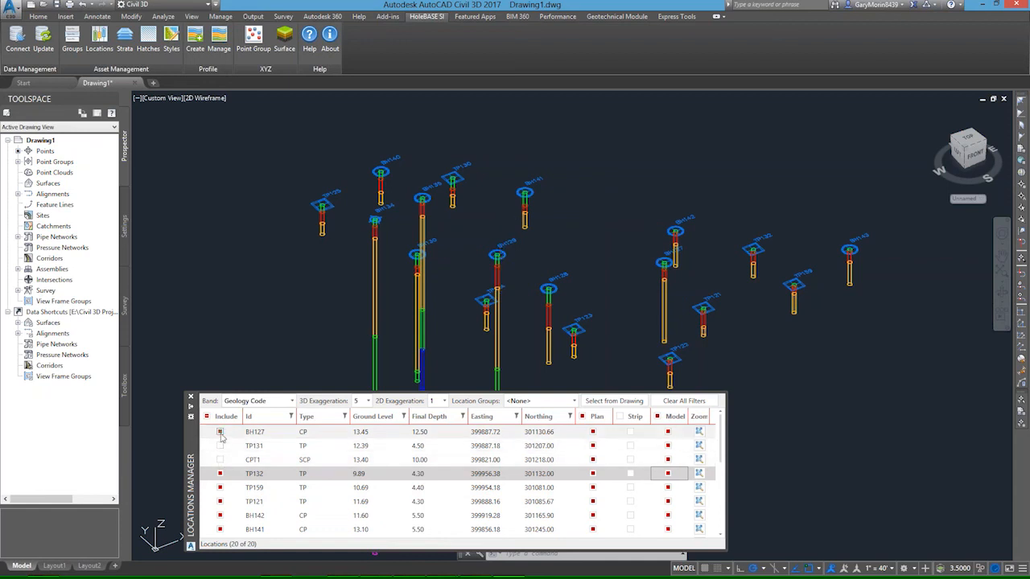
pyautogui.click(220, 432)
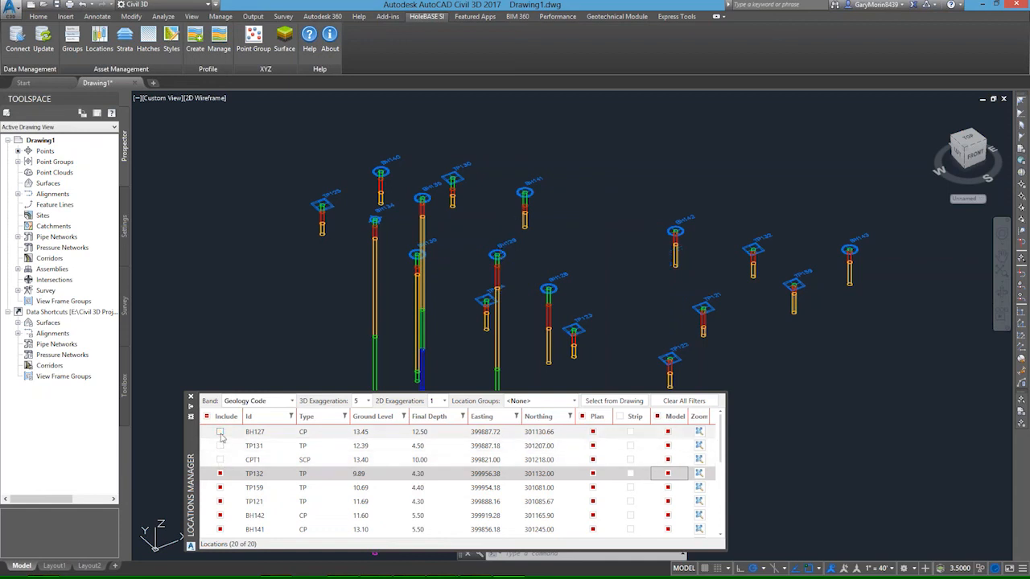
pyautogui.click(220, 433)
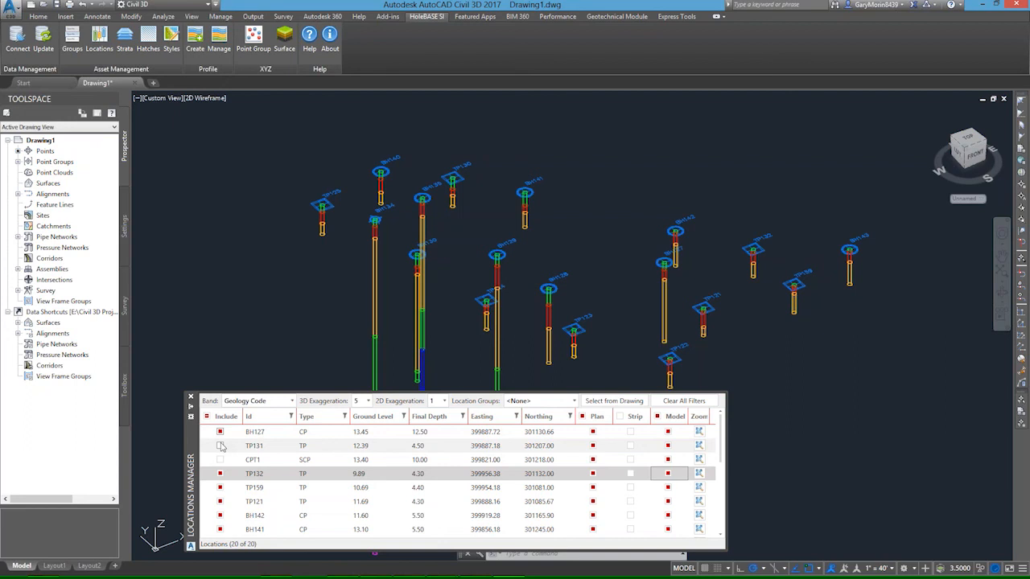
pyautogui.click(221, 446)
pyautogui.click(220, 459)
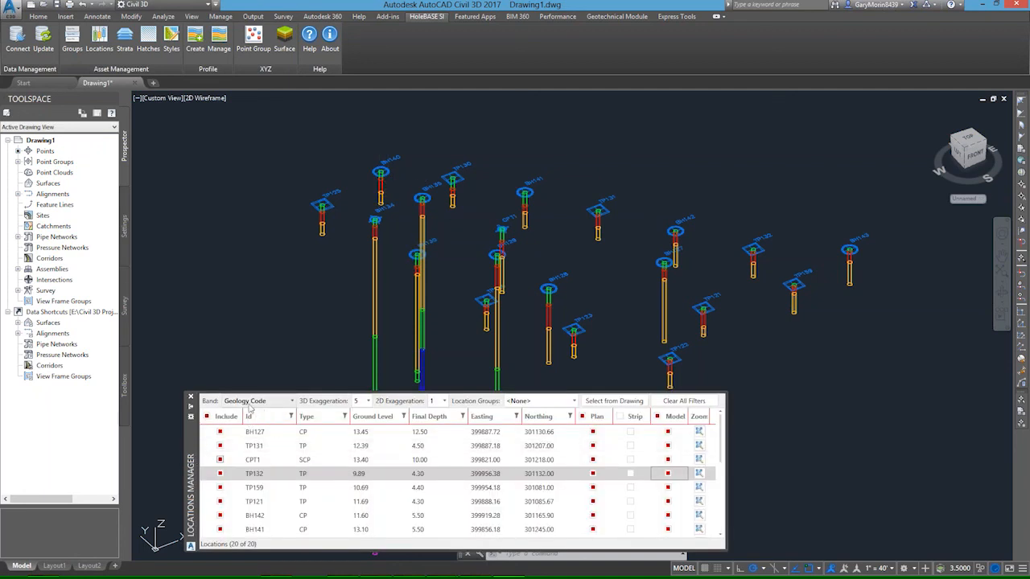
# Step: Switch the strata band to Legend Code and back to Geology Code, and check the 3D exaggeration options
pyautogui.click(261, 402)
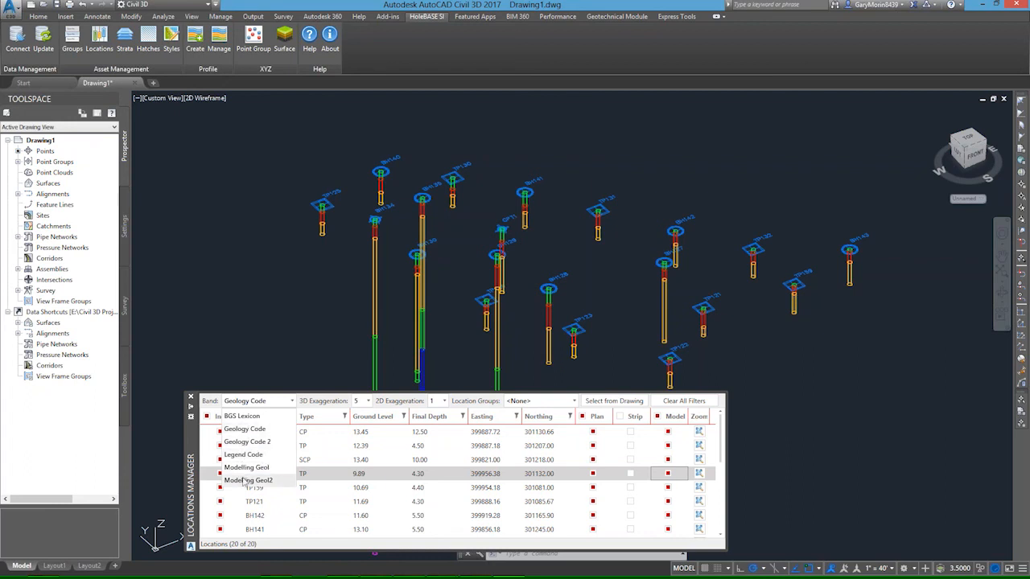
pyautogui.click(244, 455)
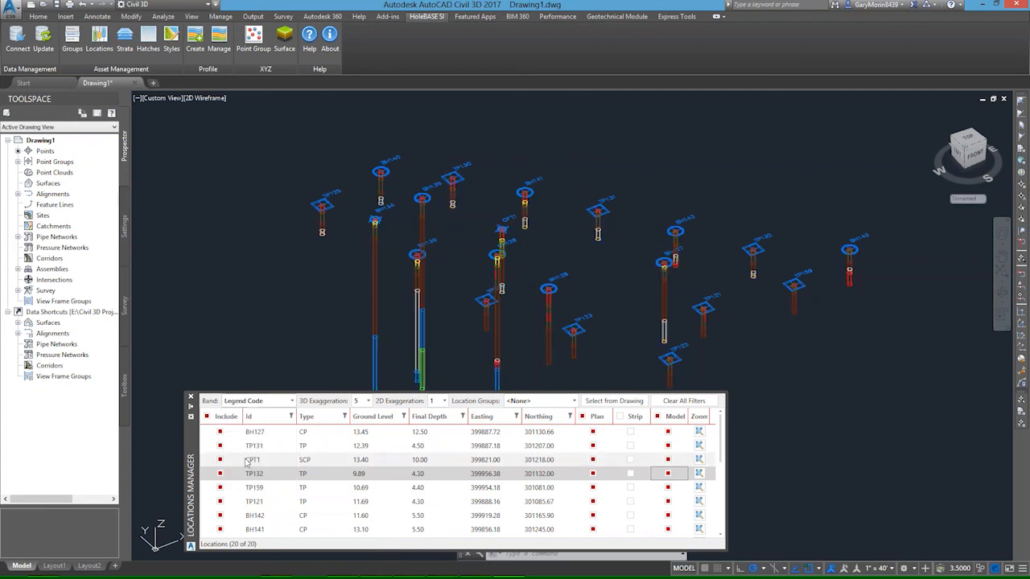
pyautogui.click(256, 403)
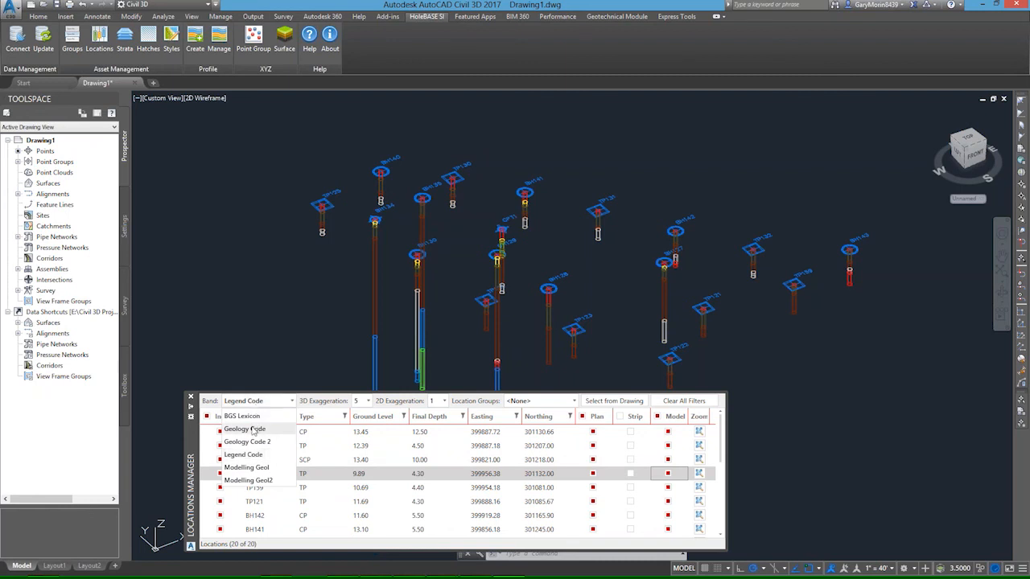
pyautogui.click(246, 428)
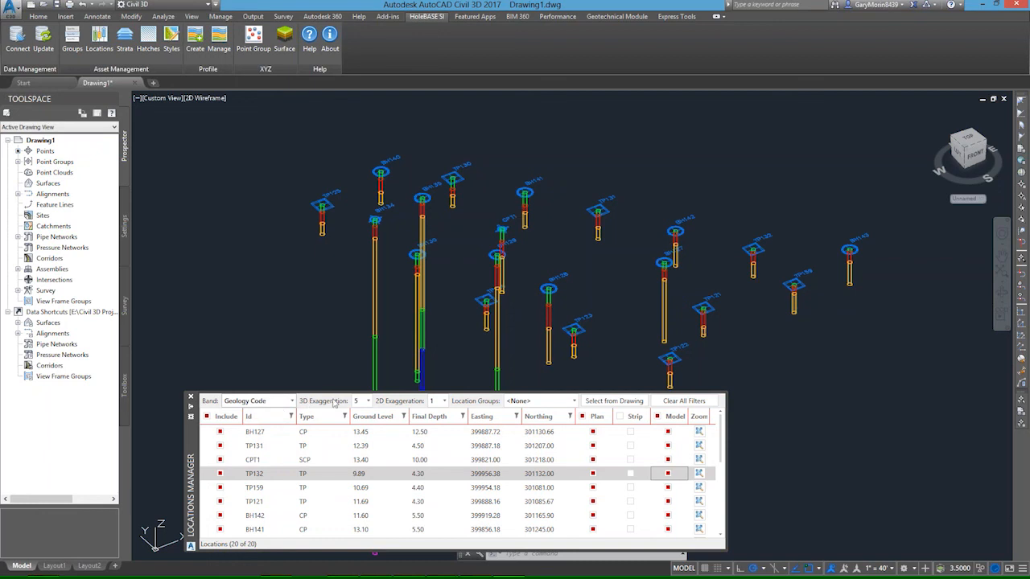
pyautogui.click(369, 400)
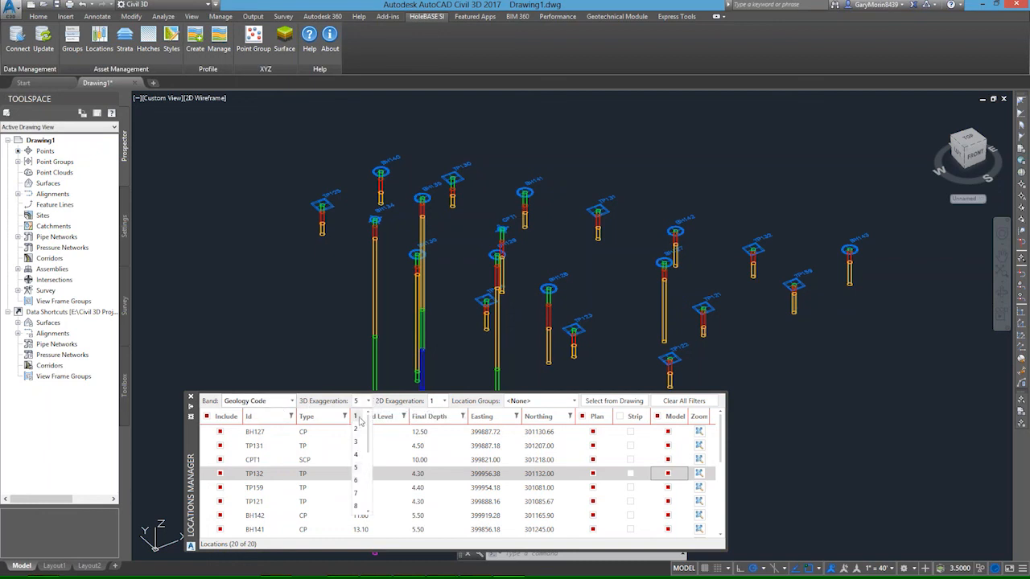
pyautogui.click(360, 418)
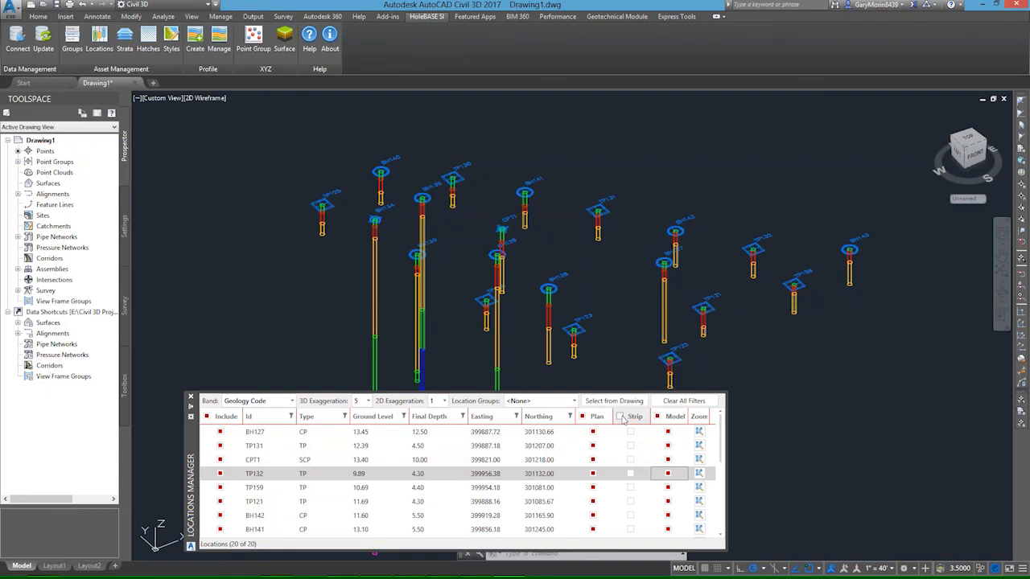
# Step: Turn on the Strip display for all locations and close the Locations Manager
pyautogui.click(620, 416)
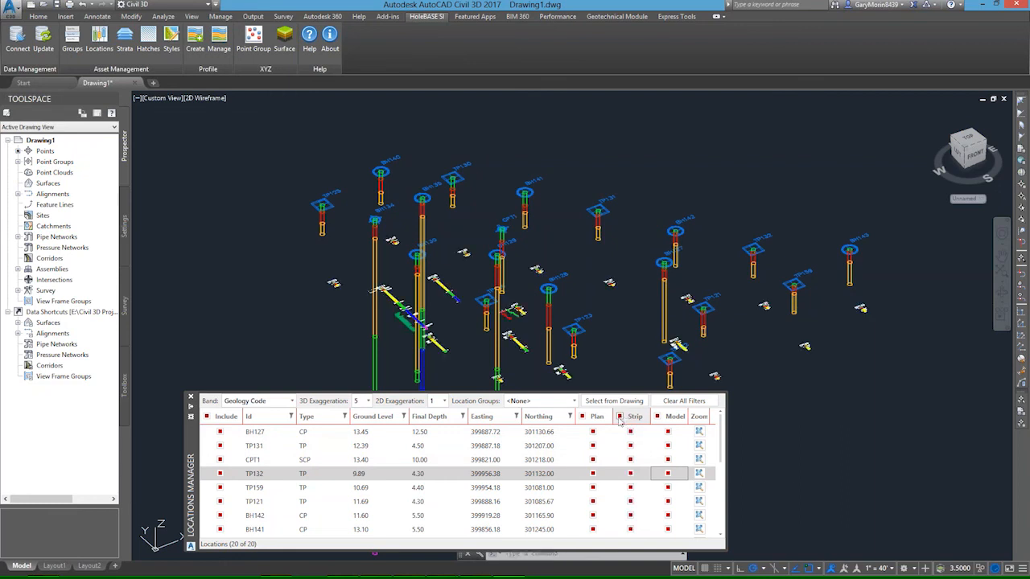
pyautogui.click(191, 398)
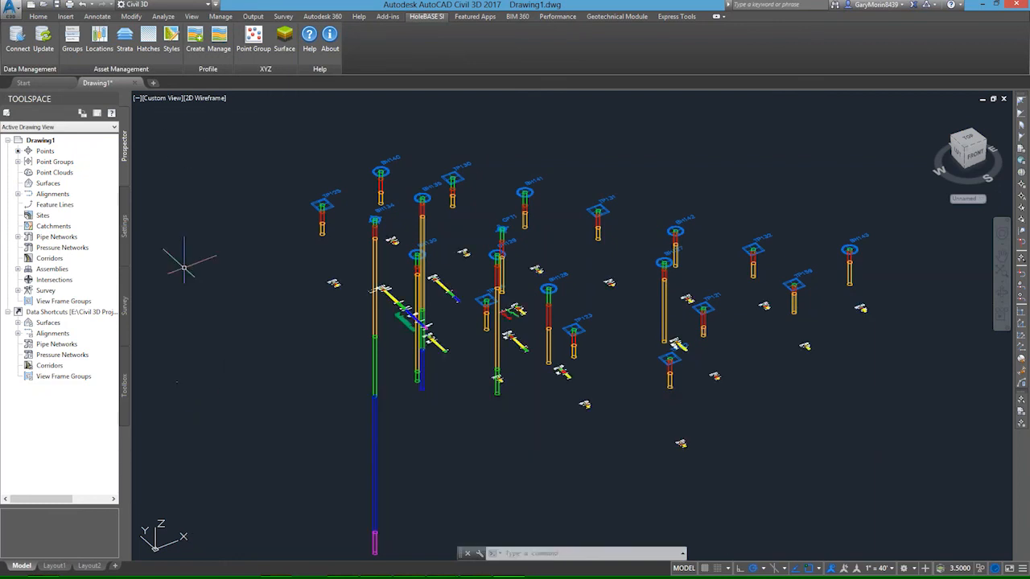
pyautogui.click(161, 111)
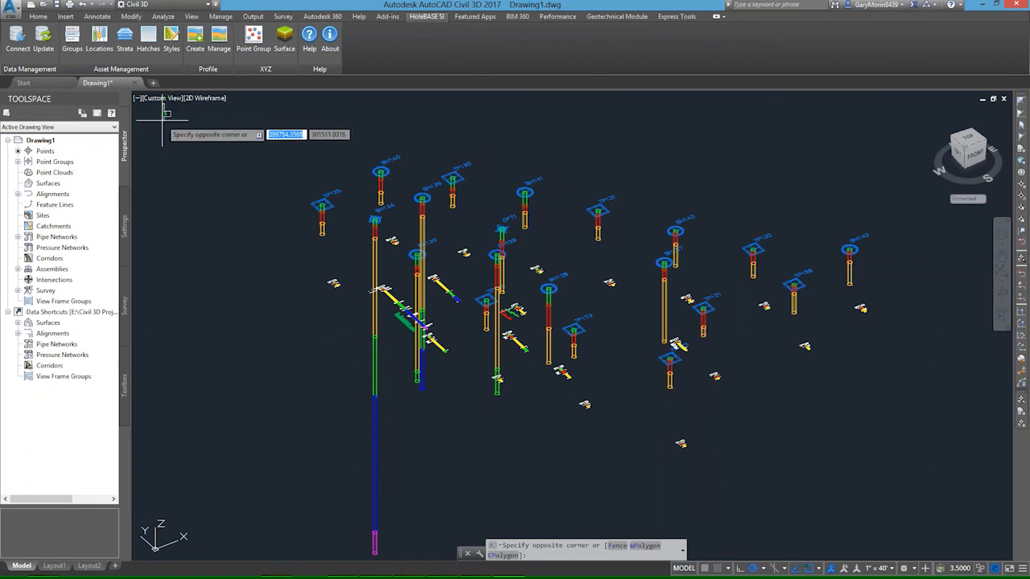
pyautogui.press('Escape')
# Step: Switch to the Top view and examine the strip logs beside the borehole and trial pit symbols
pyautogui.click(165, 97)
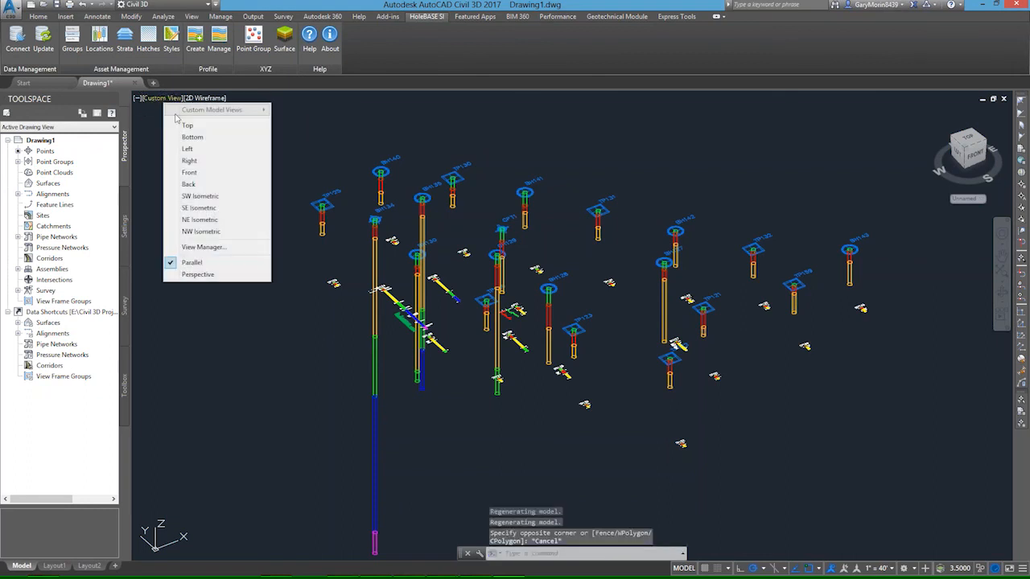
pyautogui.click(188, 126)
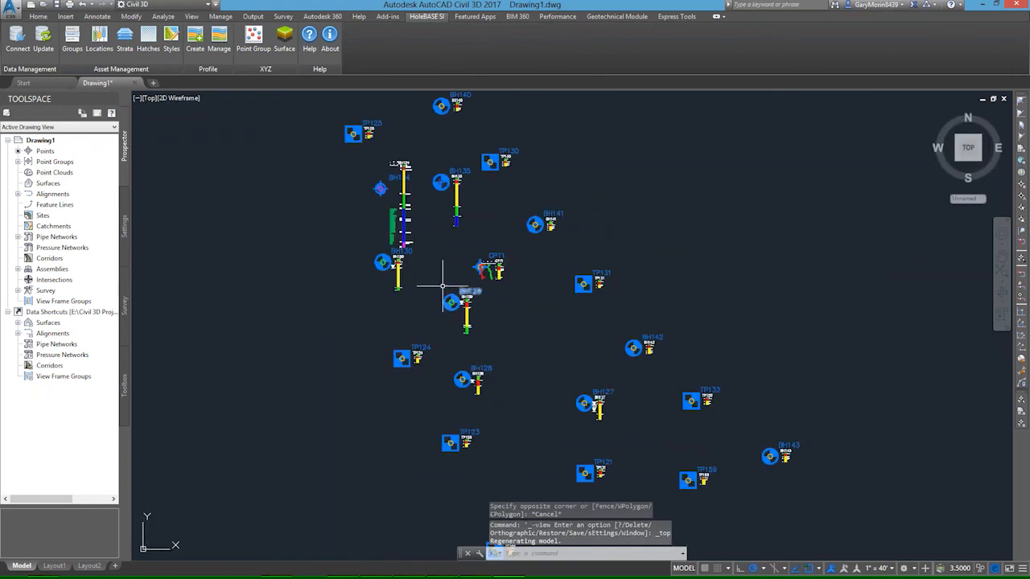
pyautogui.scroll(2, 444, 268)
pyautogui.scroll(2, 444, 268)
pyautogui.moveTo(395, 341)
pyautogui.mouseDown(button='middle')
pyautogui.moveTo(420, 483)
pyautogui.moveTo(380, 523)
pyautogui.mouseUp(button='middle')
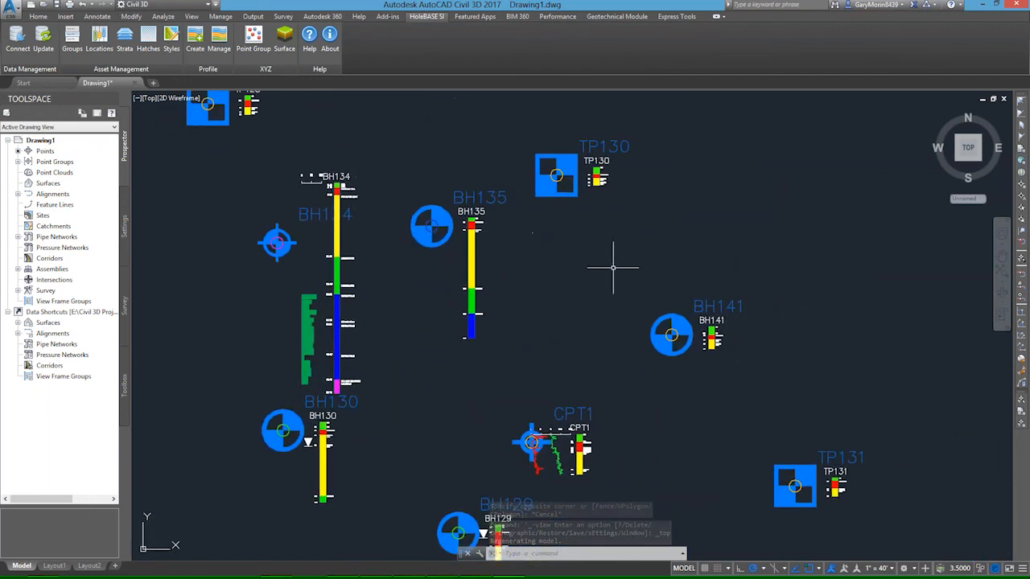
pyautogui.scroll(-2, 684, 389)
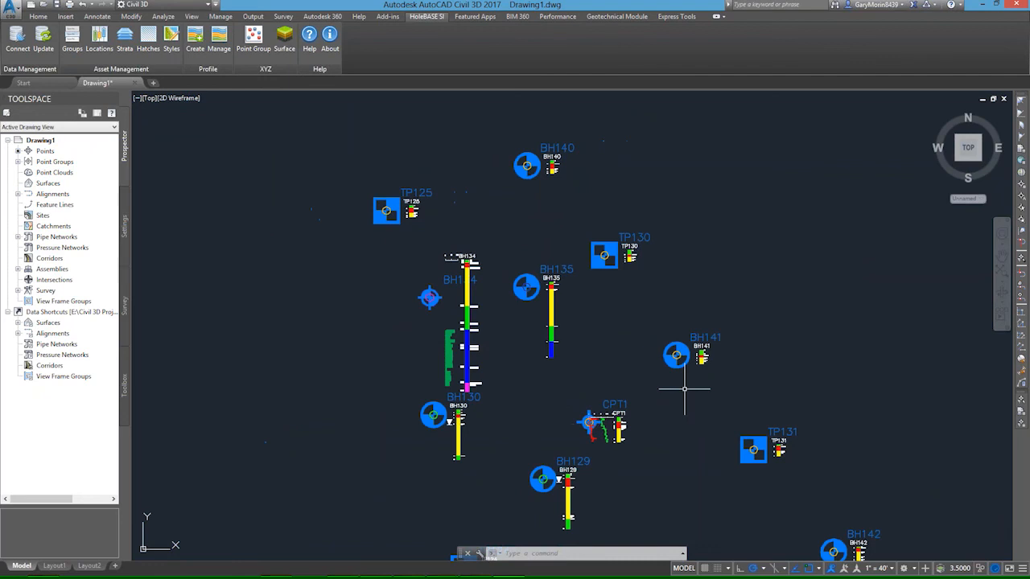
# Step: Examine the strip logs beside locations such as BH134, BH135, BH141 and CPT1 up close and across the whole site
pyautogui.scroll(2, 470, 280)
pyautogui.moveTo(450, 269); pyautogui.dragTo(435, 363, button='middle')
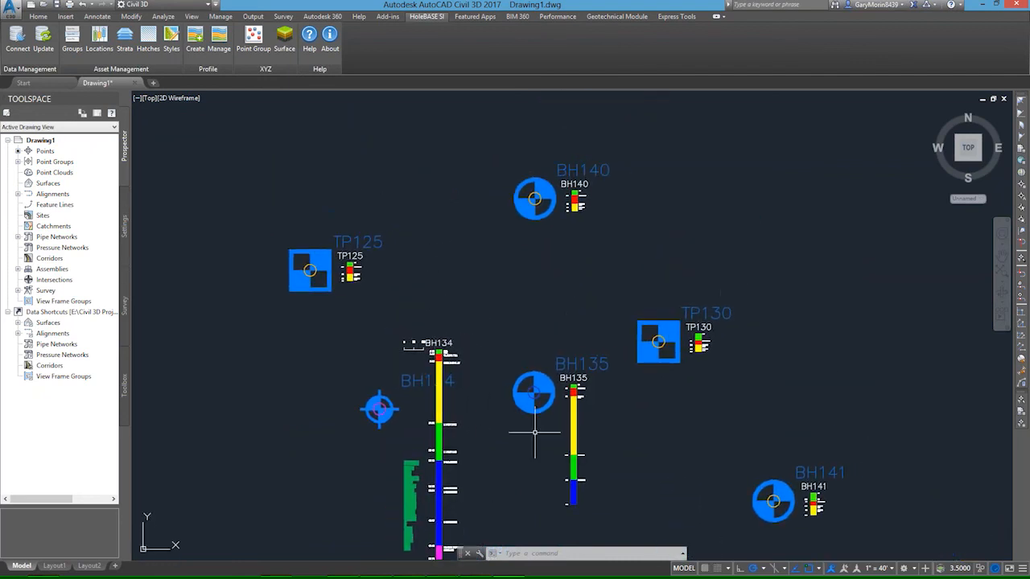
pyautogui.moveTo(648, 485); pyautogui.dragTo(603, 292, button='middle')
pyautogui.scroll(2, 649, 273)
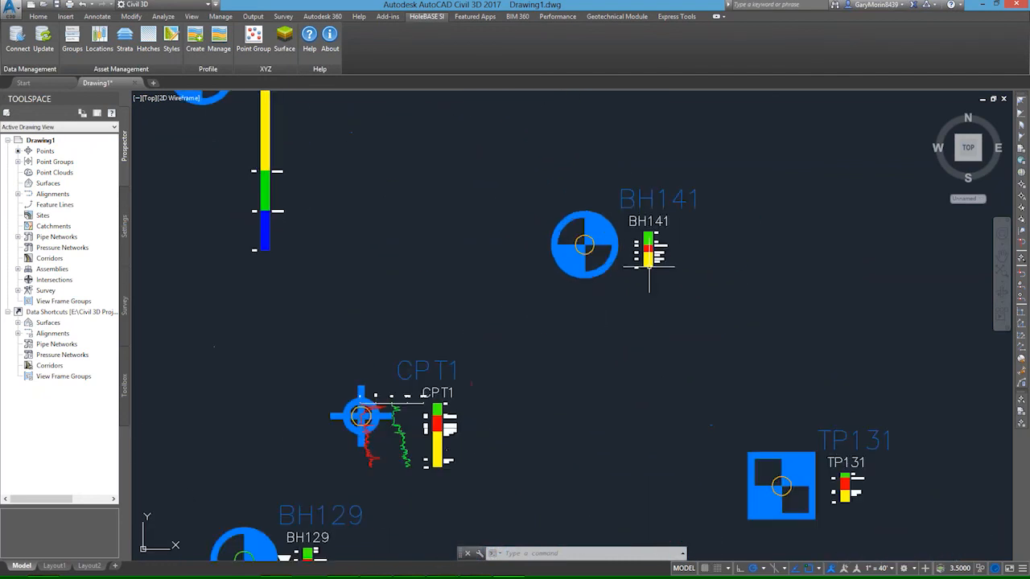
pyautogui.scroll(4, 649, 274)
pyautogui.scroll(-10, 620, 306)
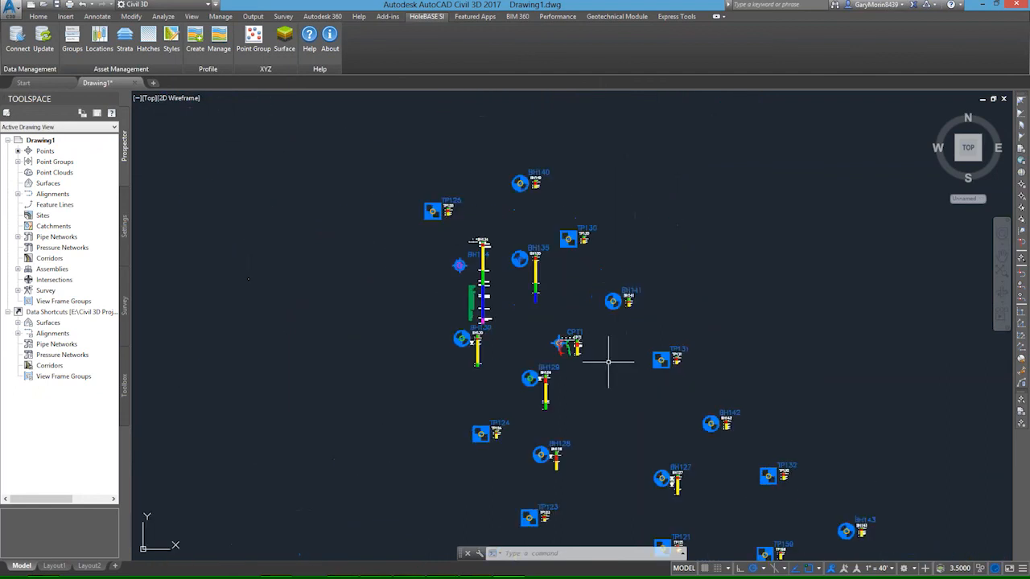
pyautogui.moveTo(593, 395); pyautogui.dragTo(518, 382, button='middle')
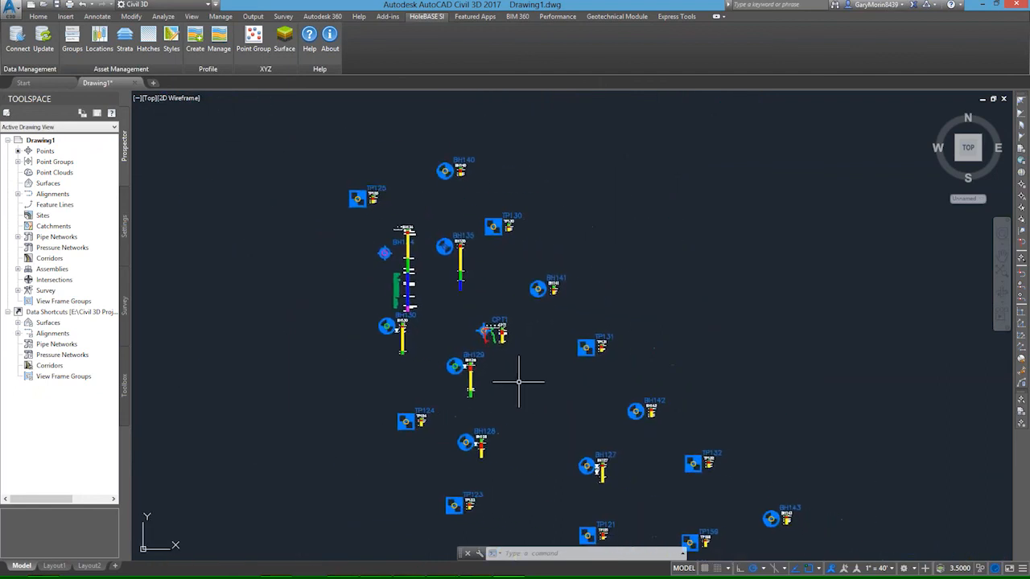
pyautogui.scroll(-2, 531, 382)
pyautogui.scroll(-1, 538, 367)
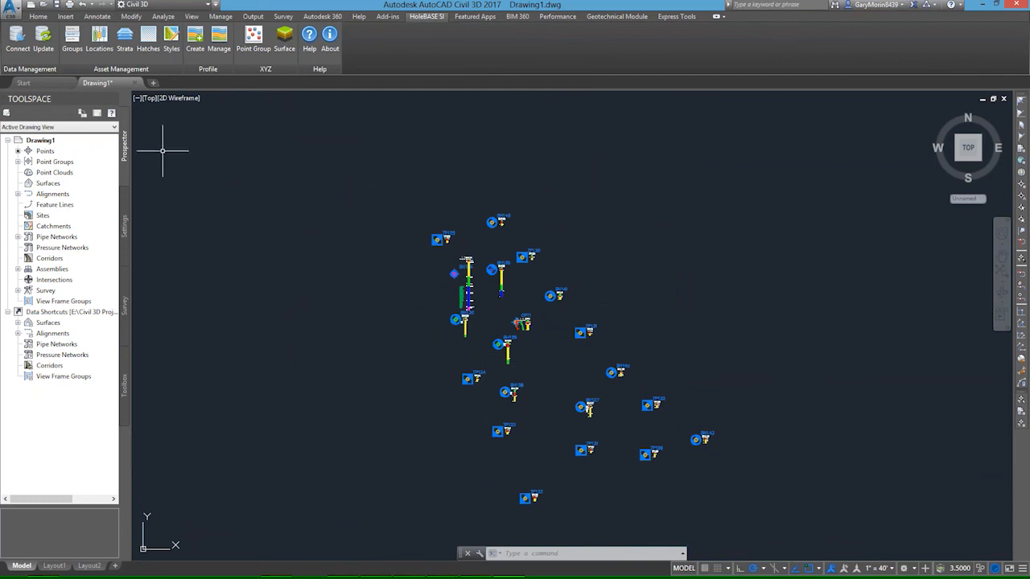
# Step: Turn off the Strip display for all locations in the Locations Manager and close it
pyautogui.click(102, 54)
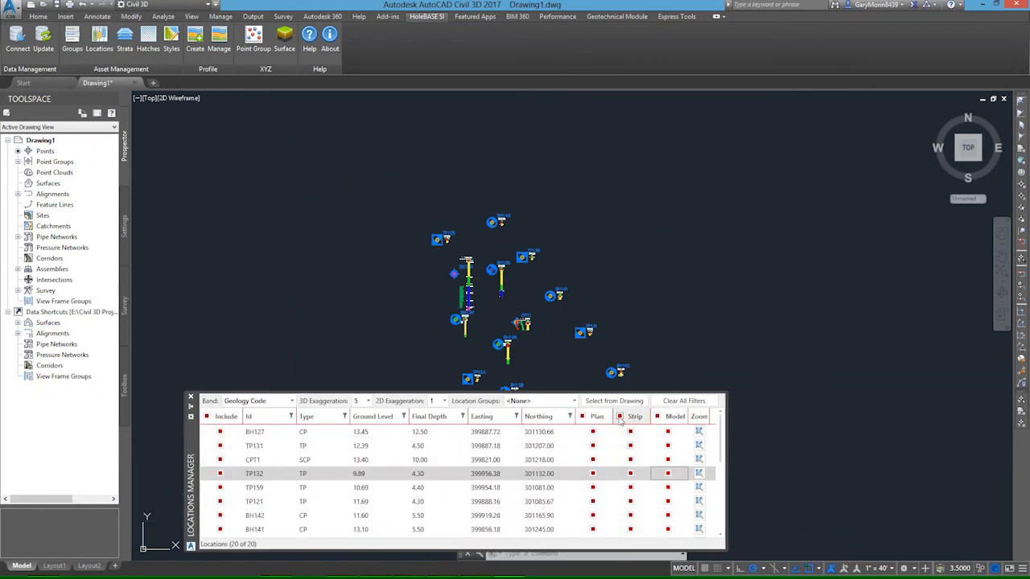
pyautogui.click(621, 417)
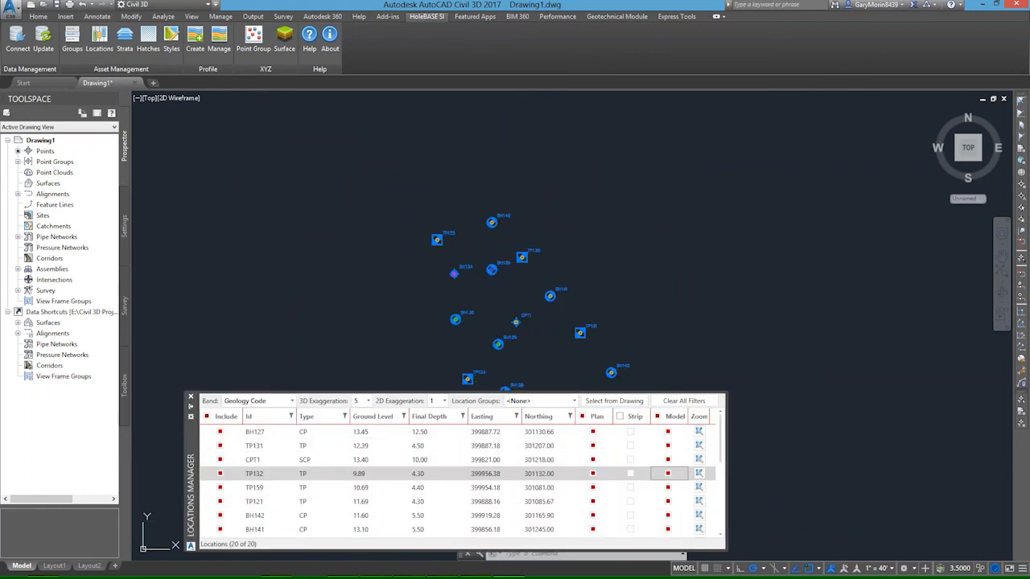
pyautogui.click(191, 397)
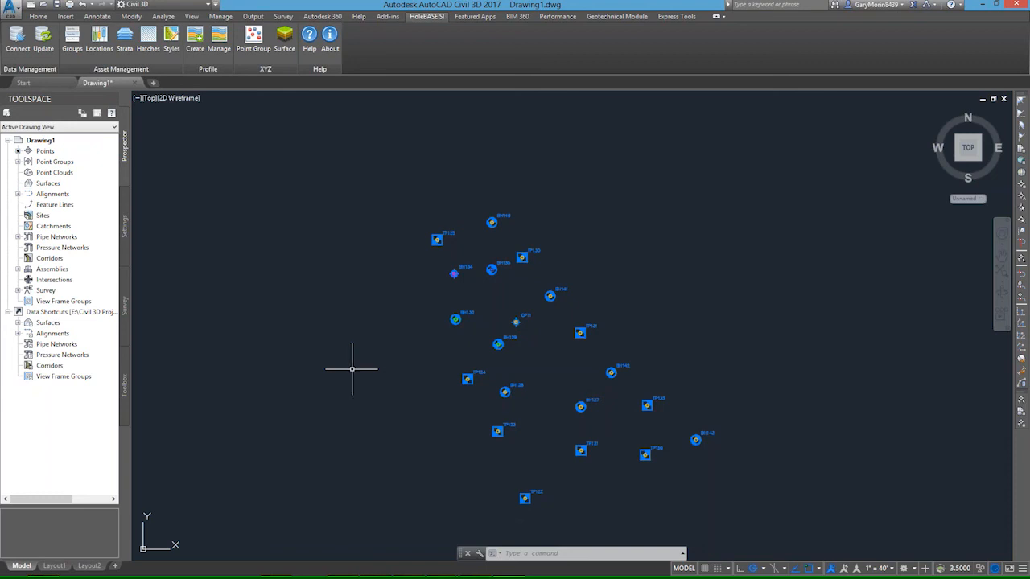
# Step: View the borehole and trial pit models in 3D, select the Surfaces collection and open the Strata Manager
pyautogui.keyDown('shift'); pyautogui.moveTo(499, 400); pyautogui.dragTo(559, 288, button='middle'); pyautogui.keyUp('shift')
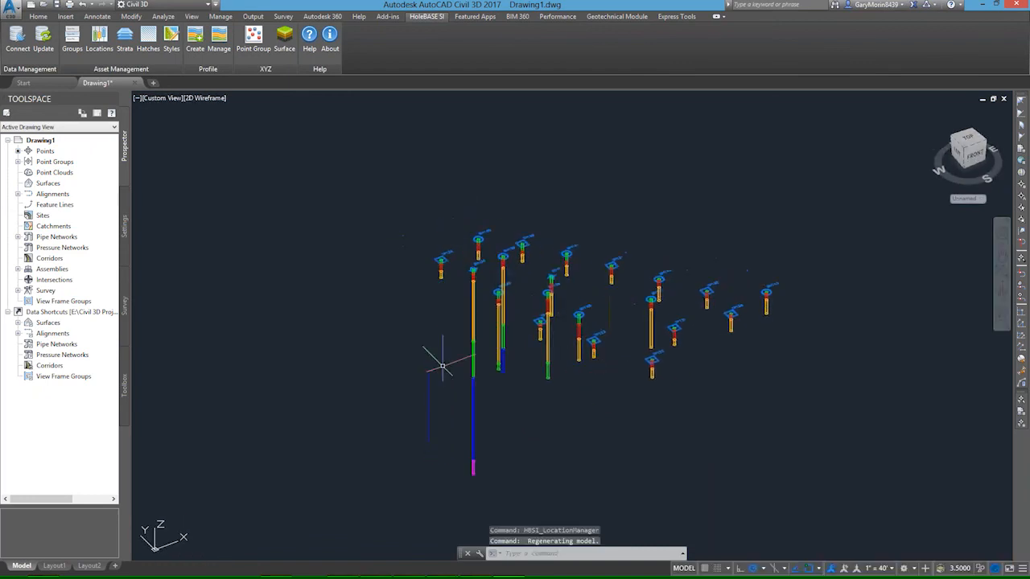
pyautogui.scroll(2, 543, 349)
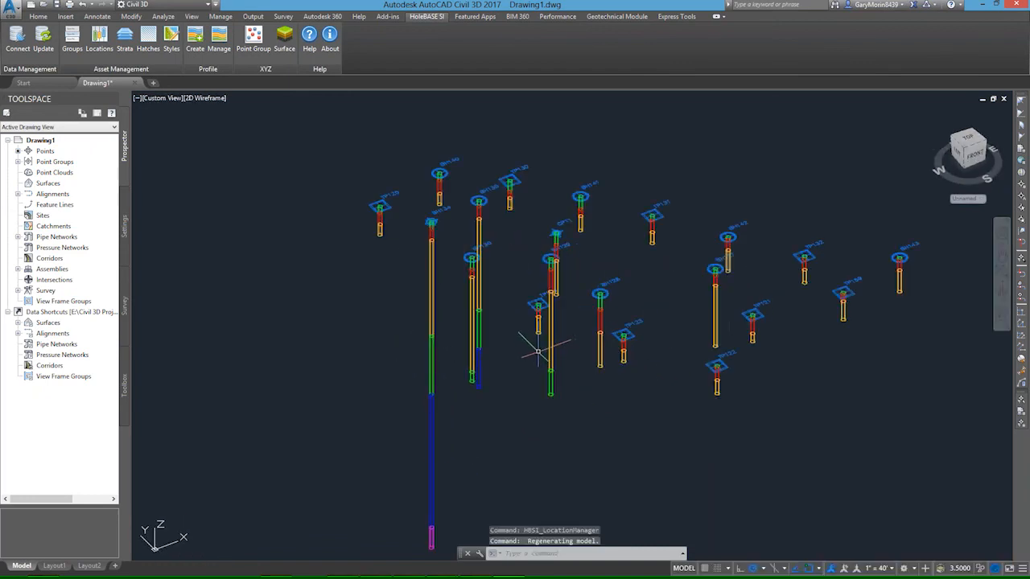
pyautogui.click(46, 183)
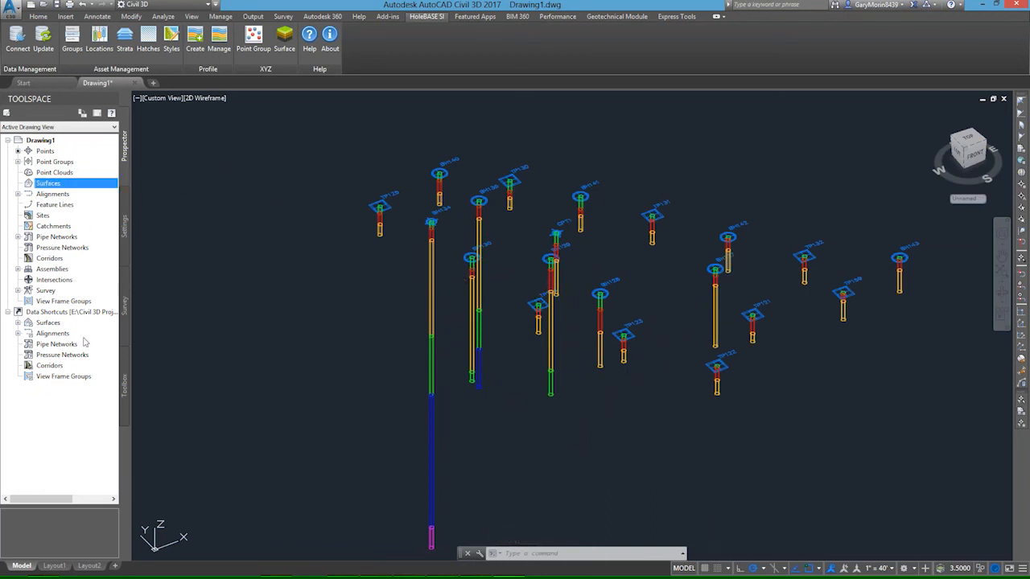
pyautogui.click(128, 51)
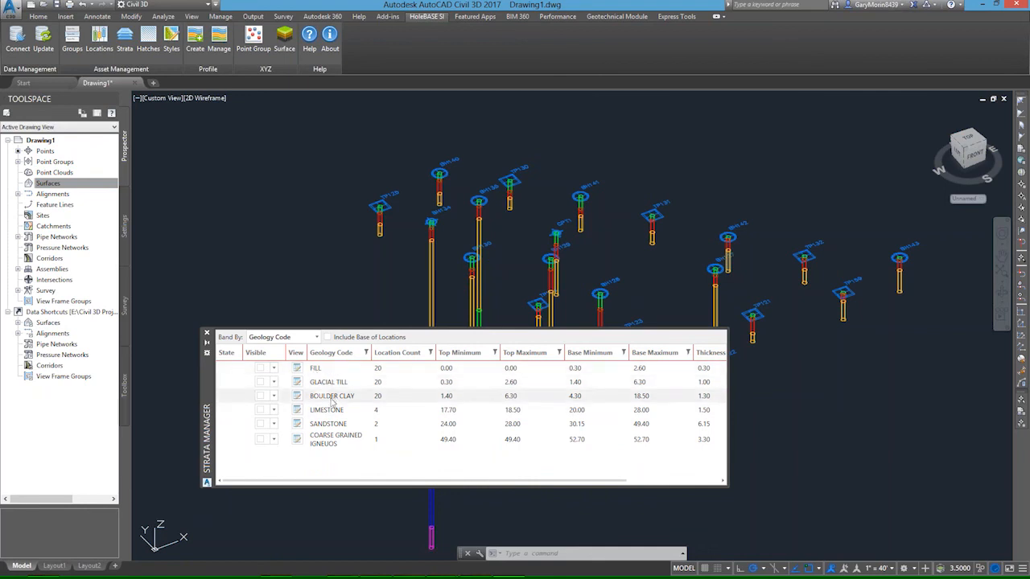
# Step: Switch to HoleBASE SI, group the Field Geological Descriptions by Geology Code and return to Civil 3D
pyautogui.moveTo(105, 556)
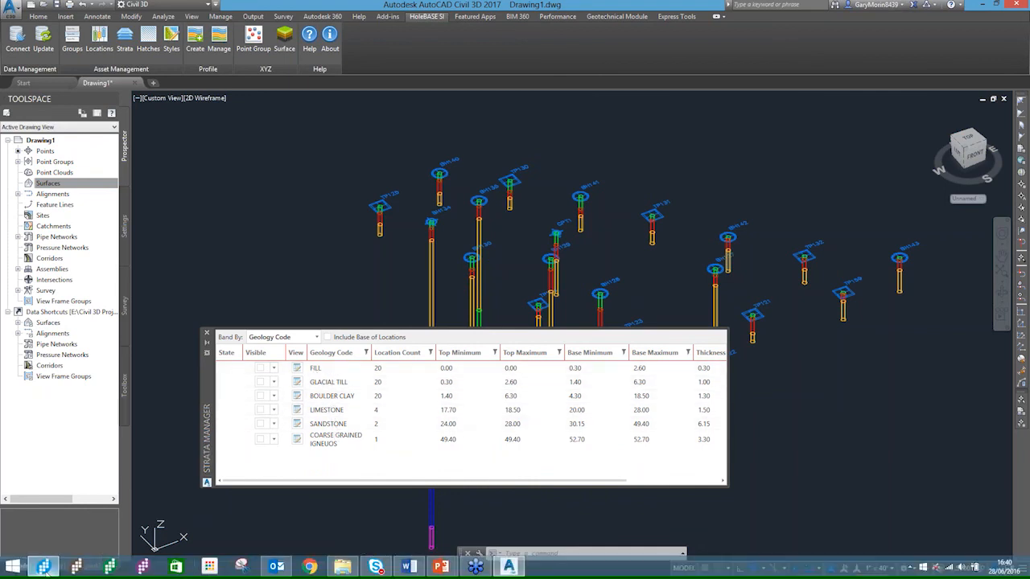
pyautogui.click(201, 463)
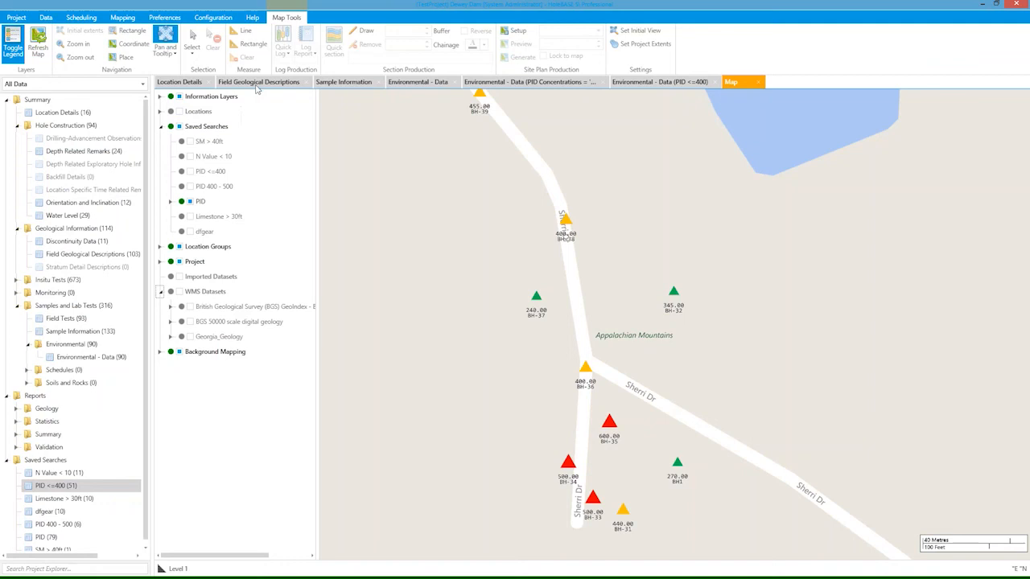
pyautogui.click(262, 82)
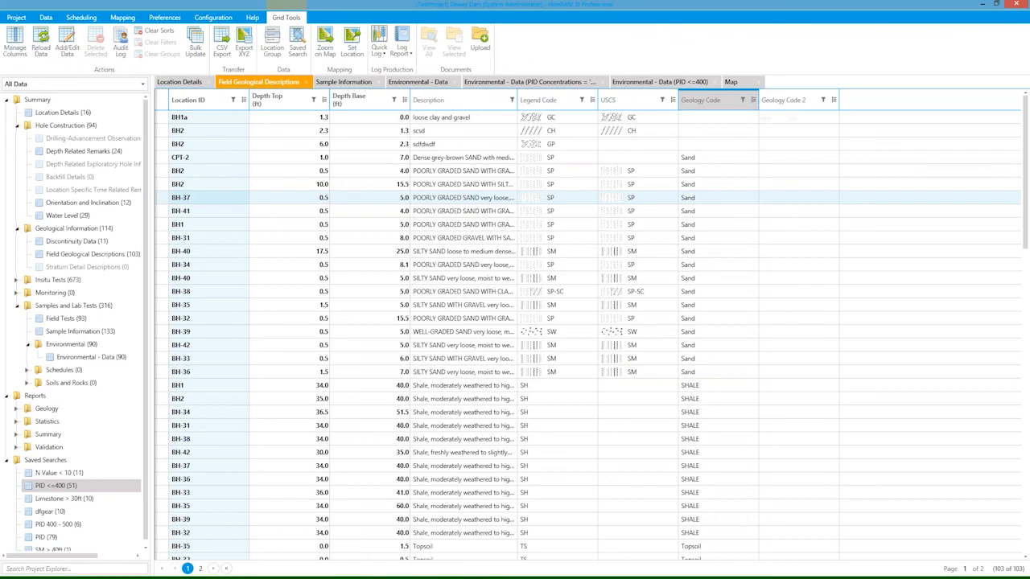
pyautogui.click(754, 101)
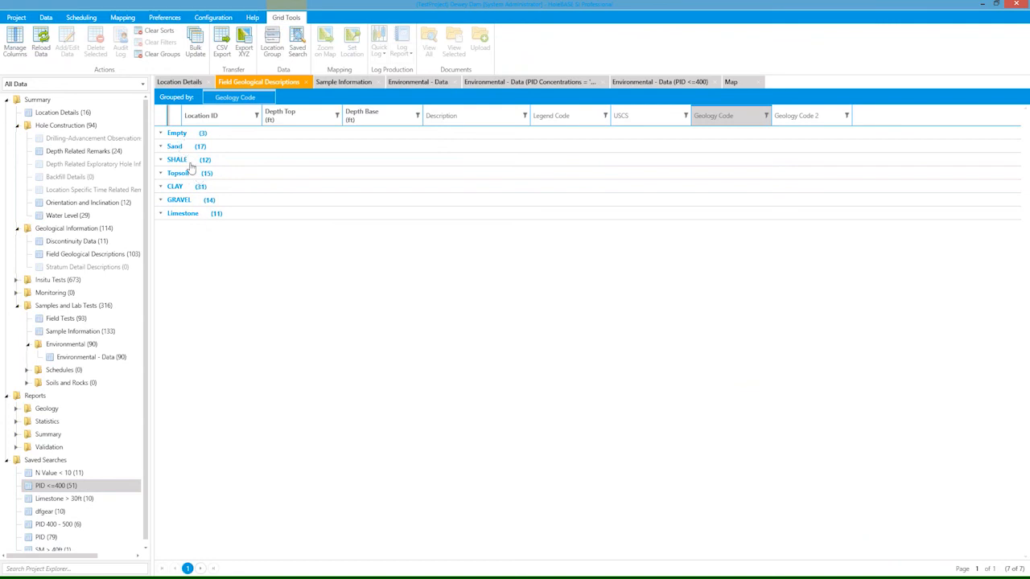
pyautogui.click(980, 6)
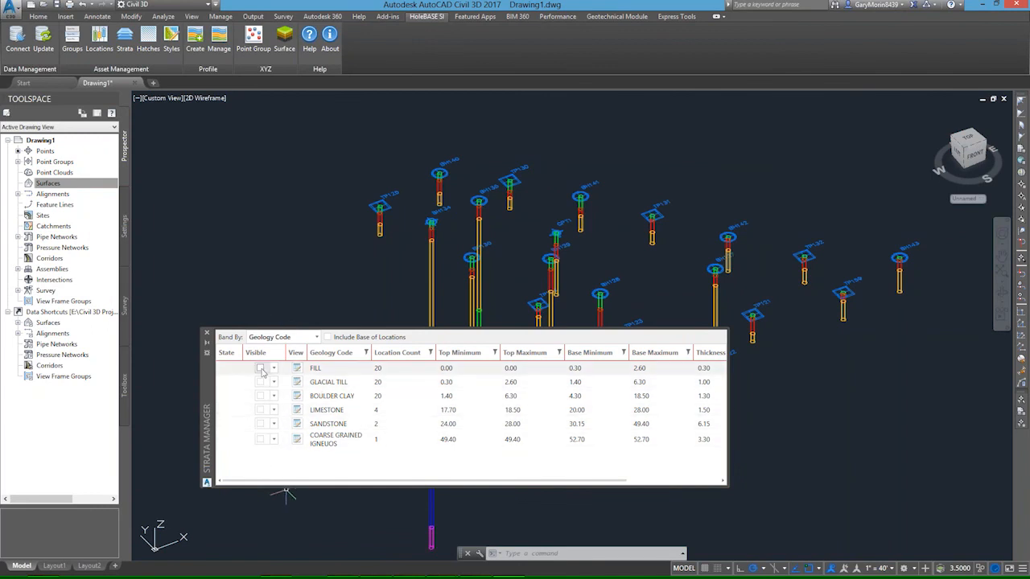
# Step: Make the FILL, GLACIAL TILL, BOULDER CLAY, LIMESTONE and SANDSTONE strata surfaces visible, expand the Surfaces collection and close the Strata Manager
pyautogui.click(261, 370)
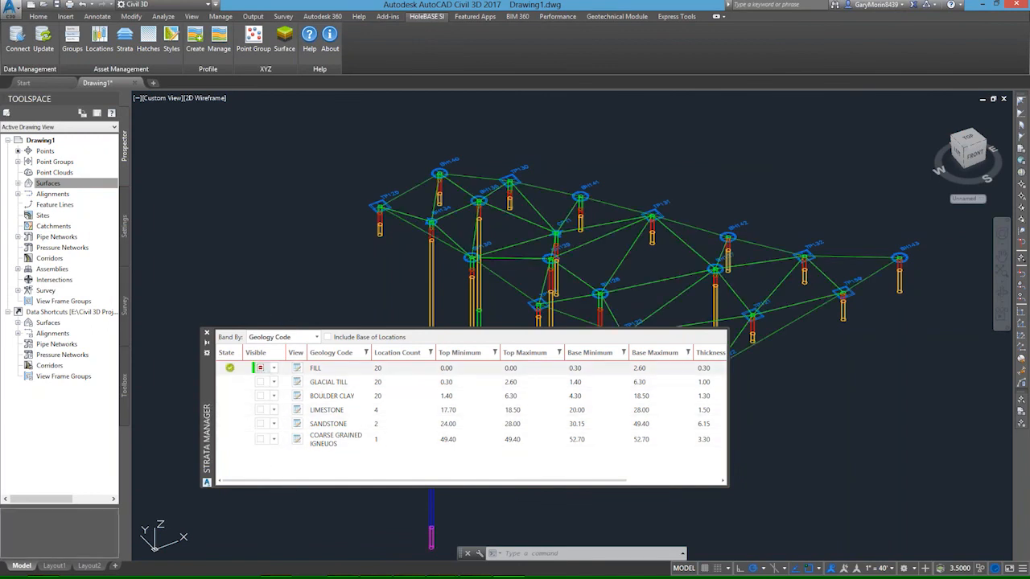
pyautogui.click(18, 183)
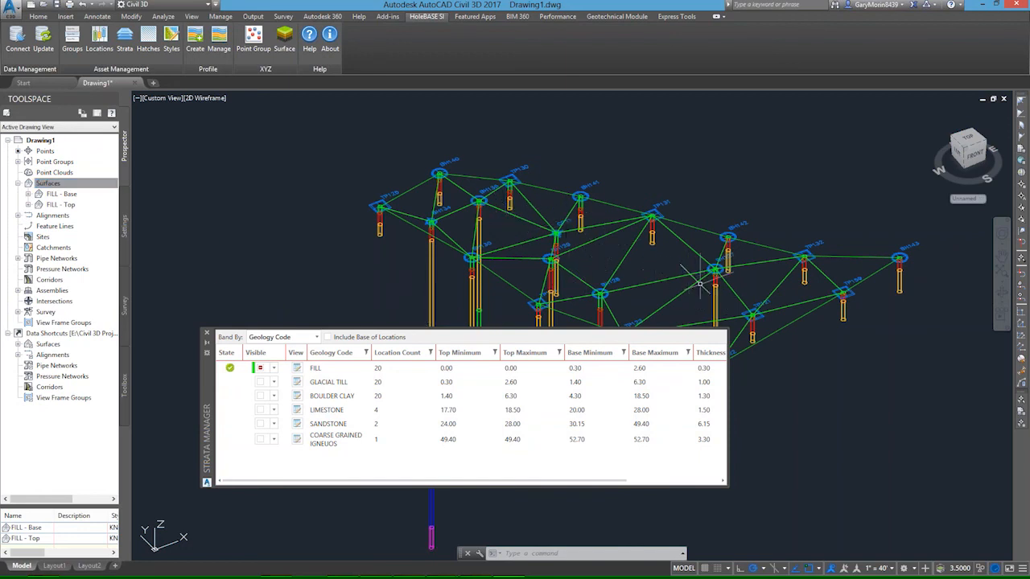
pyautogui.click(260, 382)
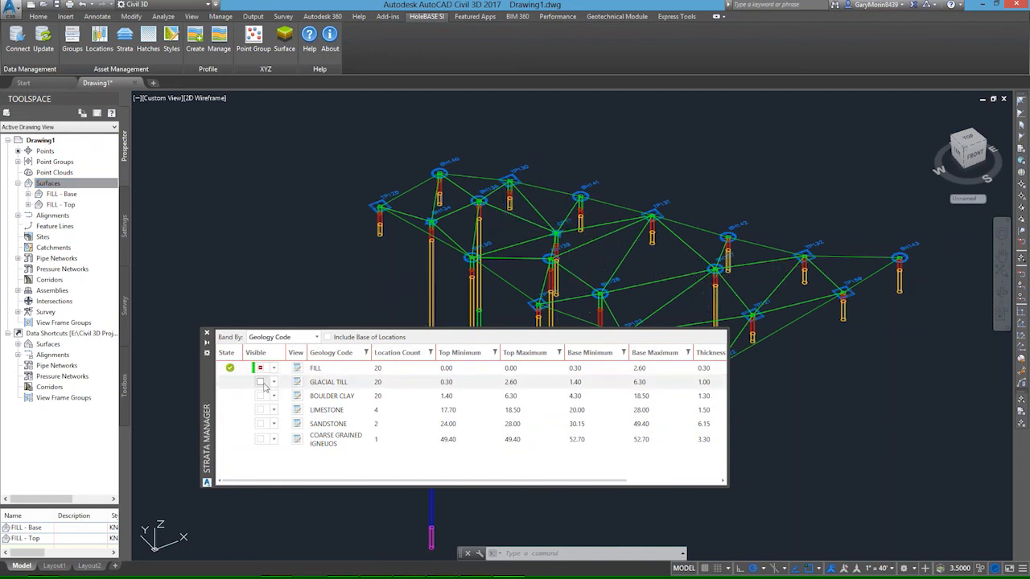
pyautogui.click(260, 396)
pyautogui.click(260, 410)
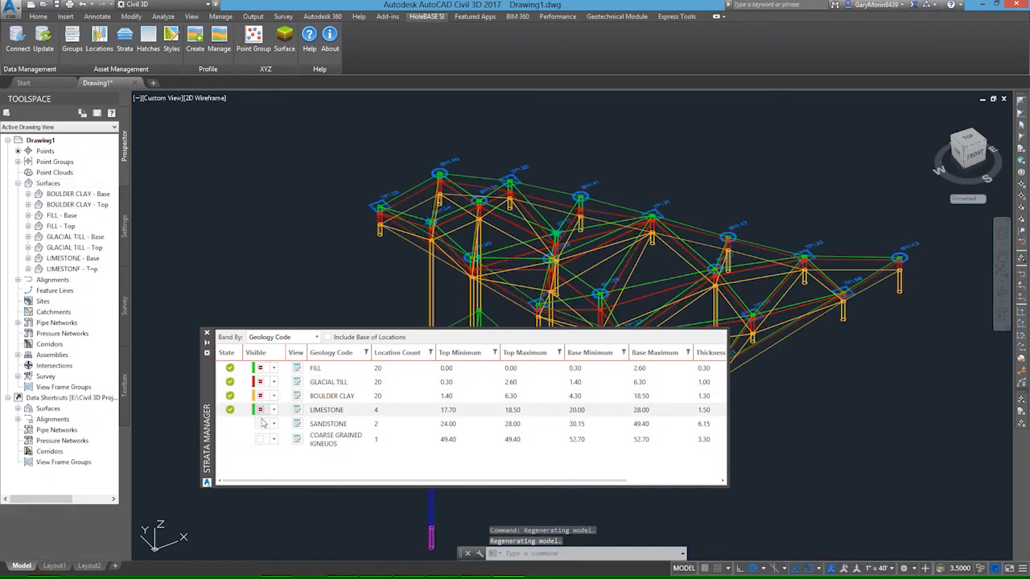
pyautogui.click(260, 424)
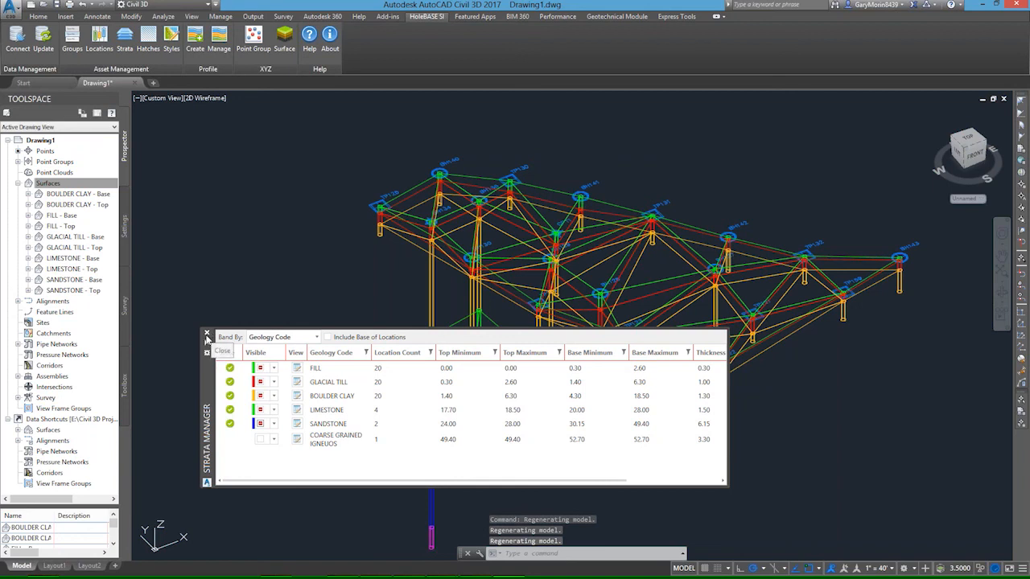
pyautogui.click(207, 334)
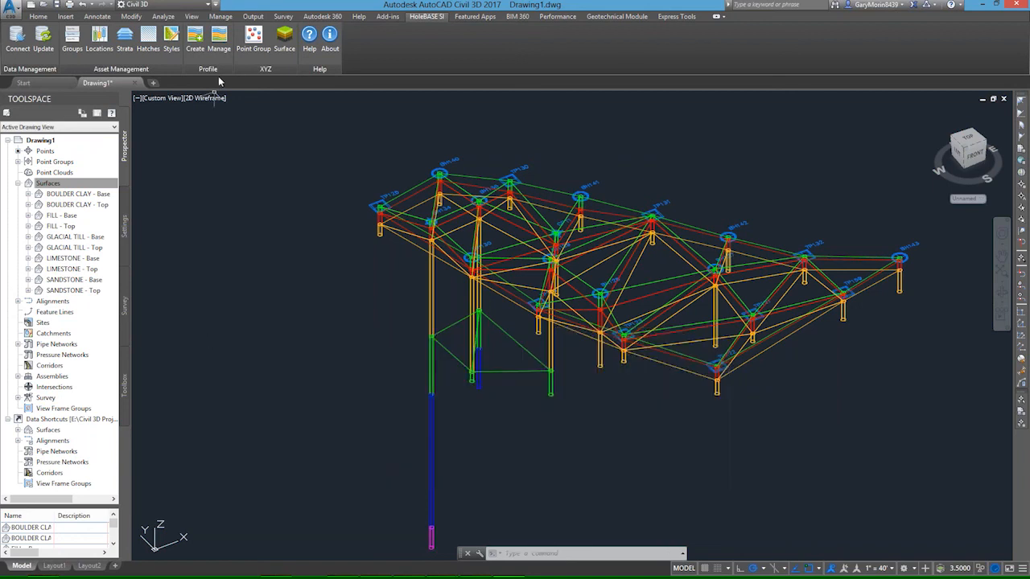
# Step: Set the visual style to Shaded and examine the strata surfaces and boreholes from several 3D angles
pyautogui.click(208, 99)
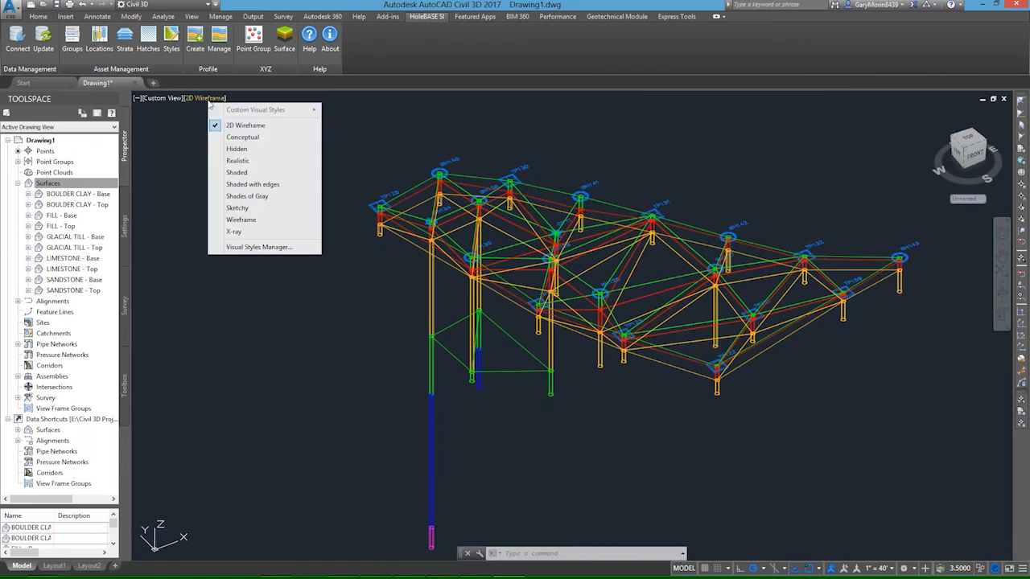
pyautogui.click(246, 175)
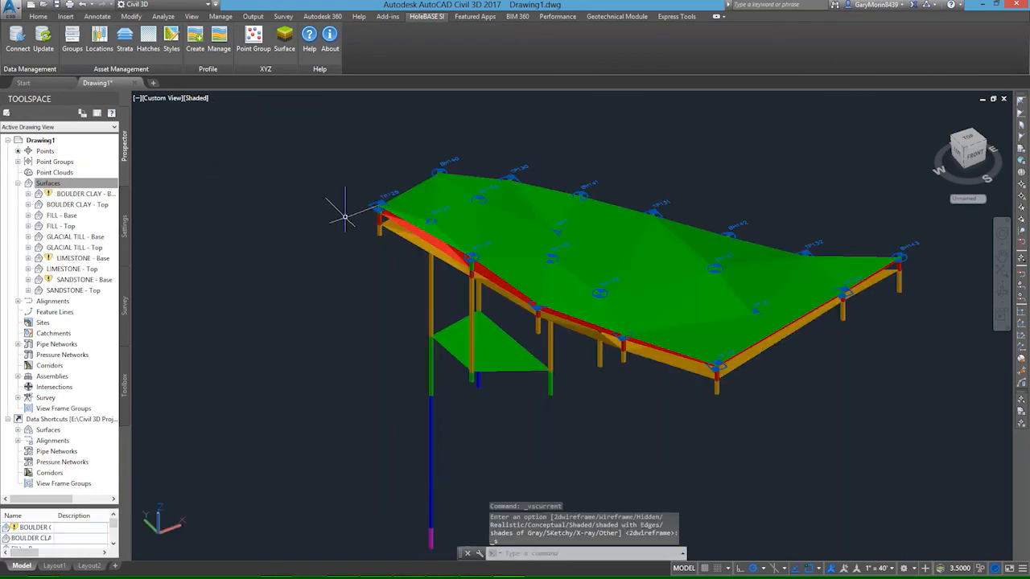
pyautogui.moveTo(430, 349)
pyautogui.keyDown('shift'); pyautogui.mouseDown(button='middle')
pyautogui.moveTo(609, 280)
pyautogui.moveTo(569, 317)
pyautogui.moveTo(727, 285)
pyautogui.moveTo(664, 329)
pyautogui.moveTo(568, 362)
pyautogui.moveTo(409, 349)
pyautogui.moveTo(422, 397)
pyautogui.moveTo(529, 301)
pyautogui.moveTo(720, 308)
pyautogui.moveTo(625, 347)
pyautogui.moveTo(349, 357)
pyautogui.moveTo(398, 317)
pyautogui.moveTo(403, 368)
pyautogui.moveTo(356, 358)
pyautogui.mouseUp(button='middle'); pyautogui.keyUp('shift')
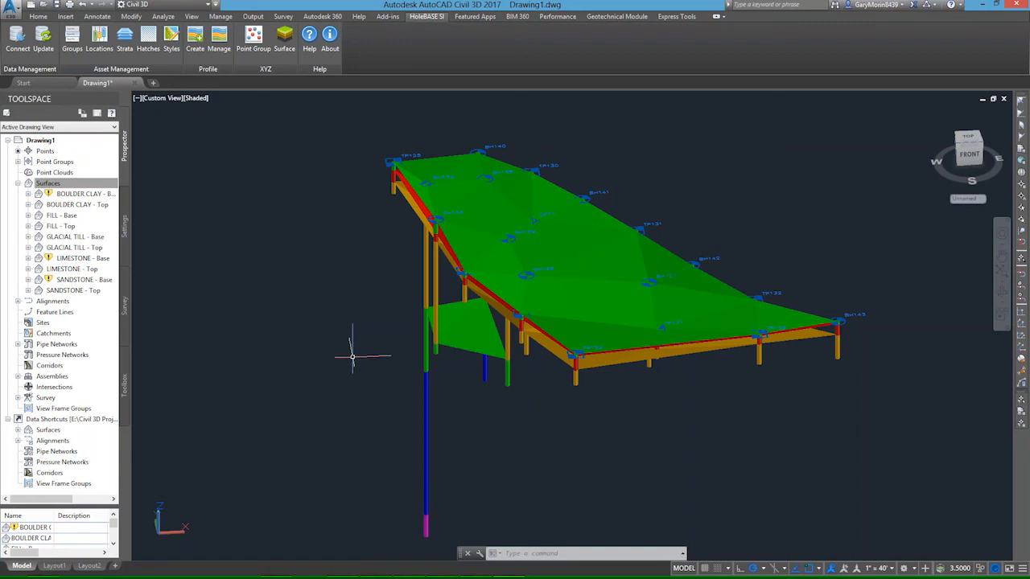
pyautogui.scroll(-2, 452, 364)
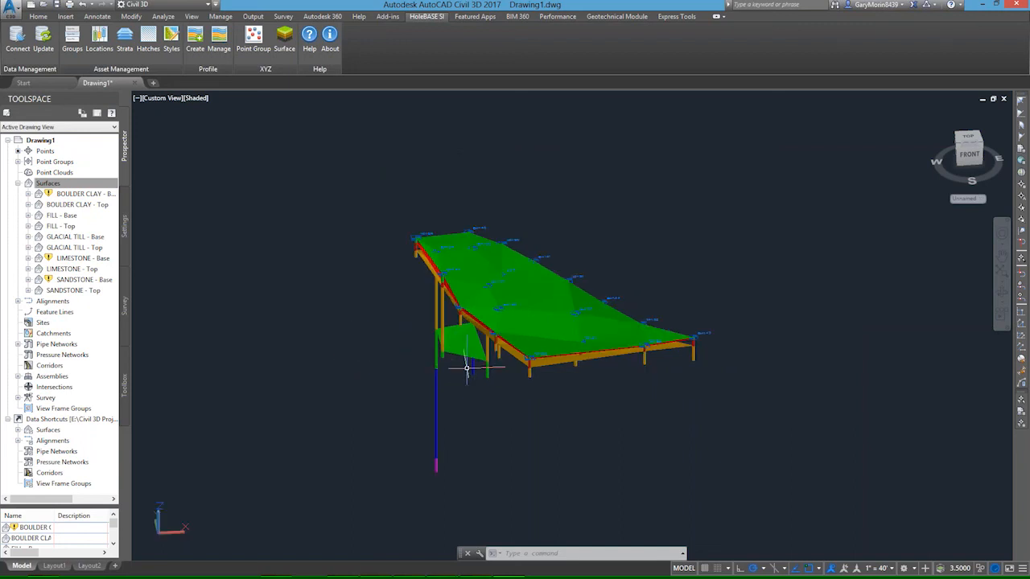
pyautogui.scroll(2, 453, 363)
pyautogui.keyDown('shift'); pyautogui.moveTo(500, 382); pyautogui.dragTo(592, 367, button='middle'); pyautogui.keyUp('shift')
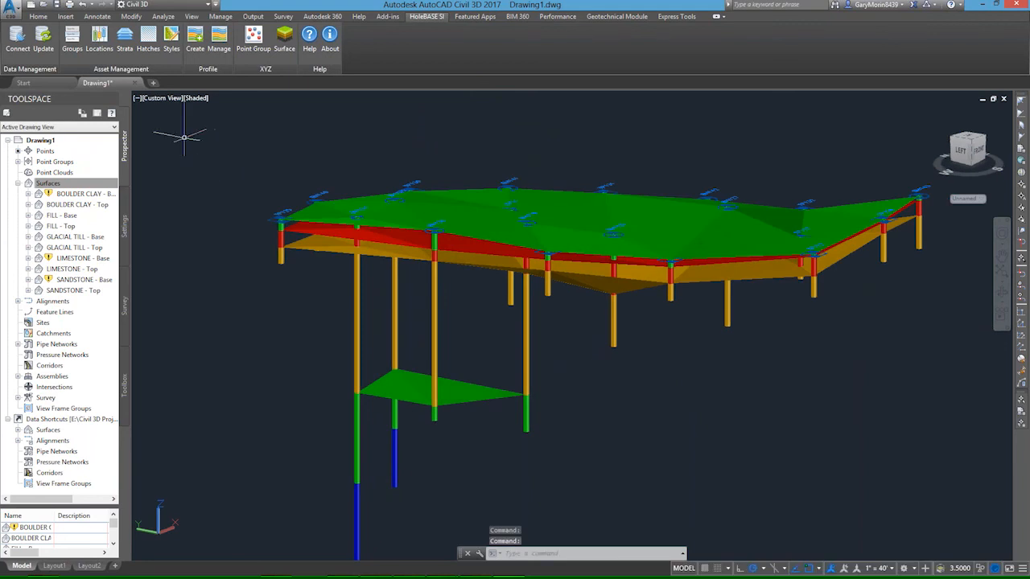
# Step: Turn on the Base surface of BOULDER CLAY in addition to its Top surface and close the Strata Manager
pyautogui.click(125, 40)
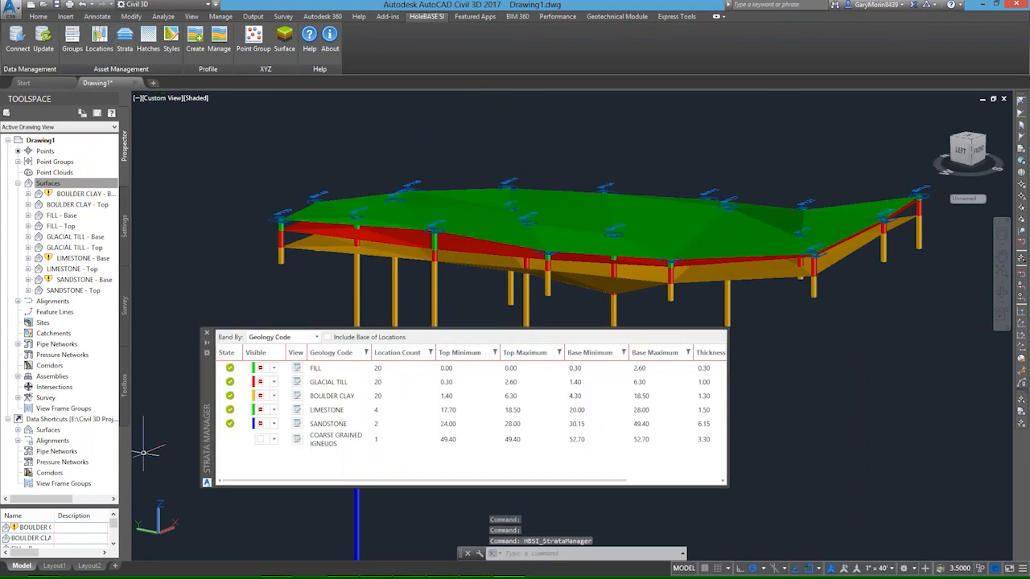
pyautogui.click(274, 396)
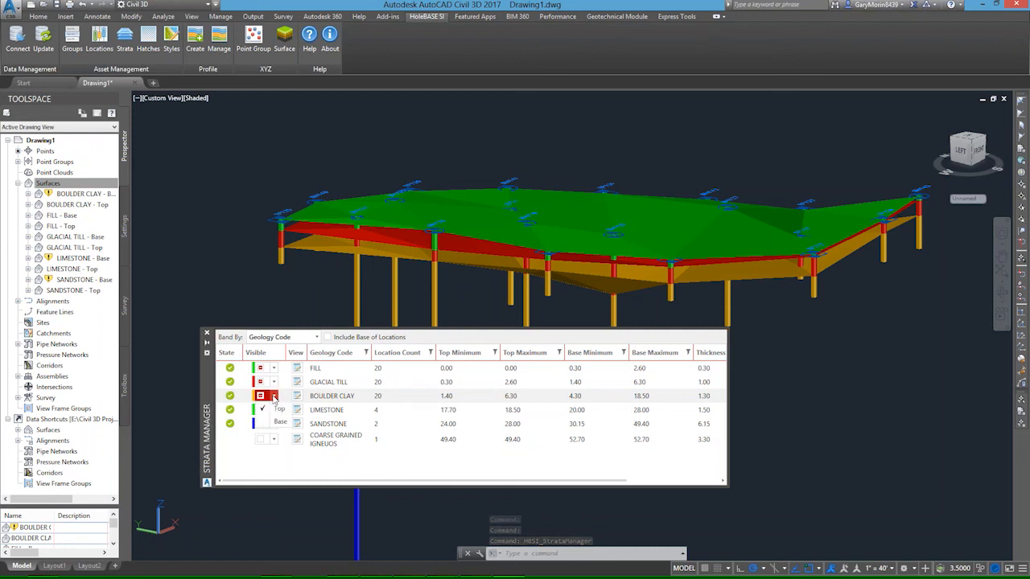
pyautogui.click(262, 409)
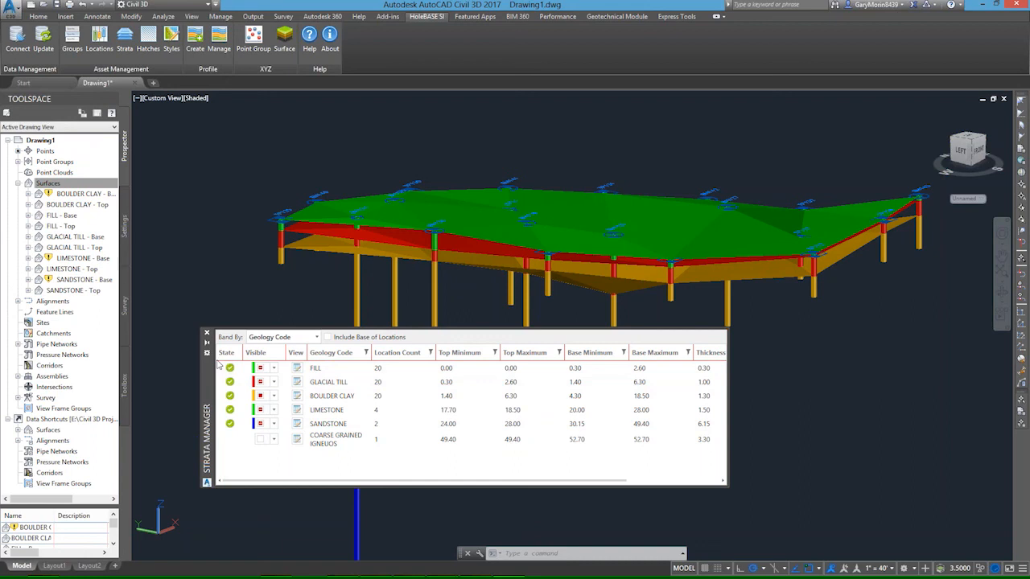
pyautogui.click(206, 333)
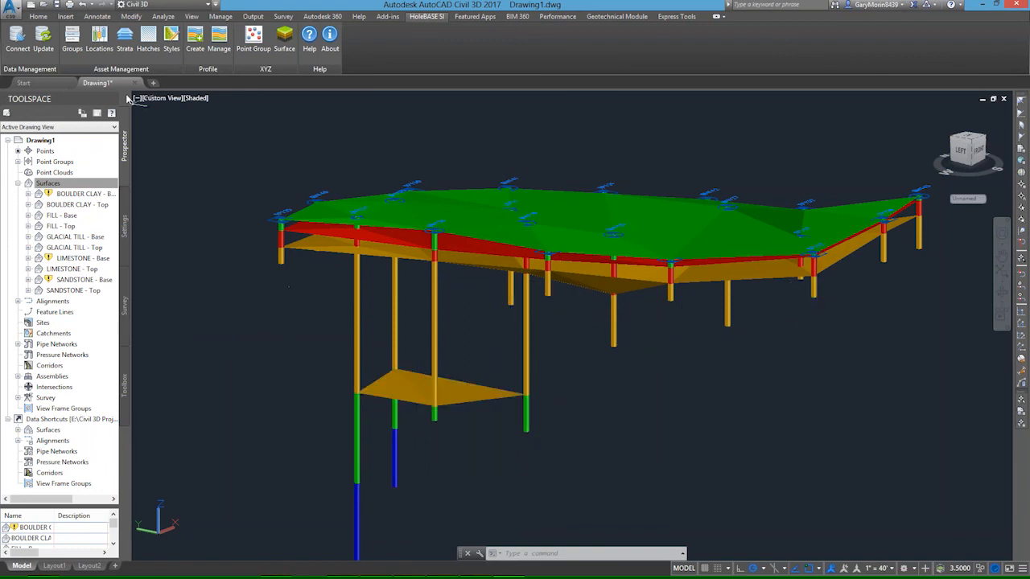
# Step: Reopen the Strata Manager and enable Include Base of Locations for the strata surfaces
pyautogui.click(125, 38)
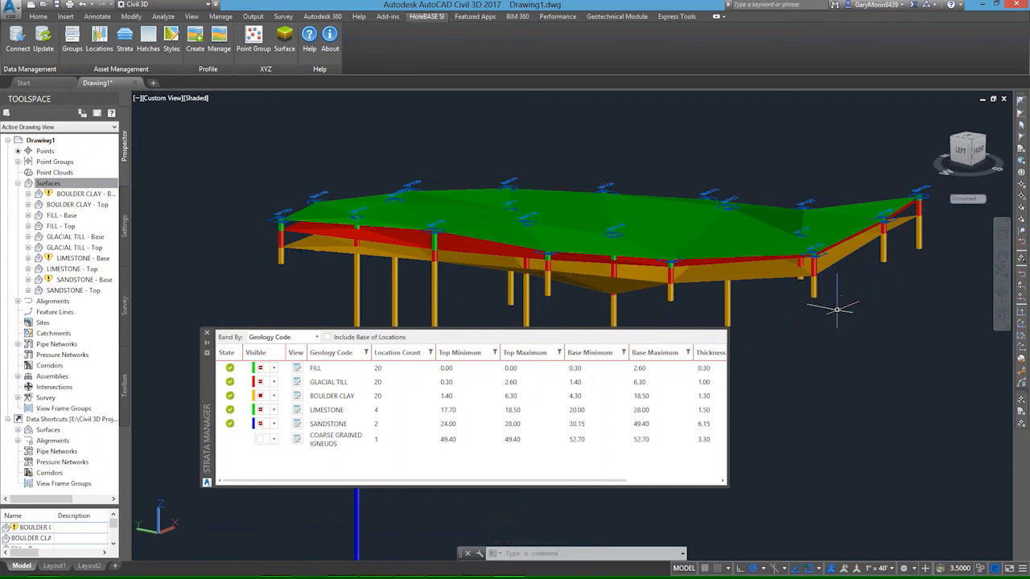
pyautogui.moveTo(836, 309)
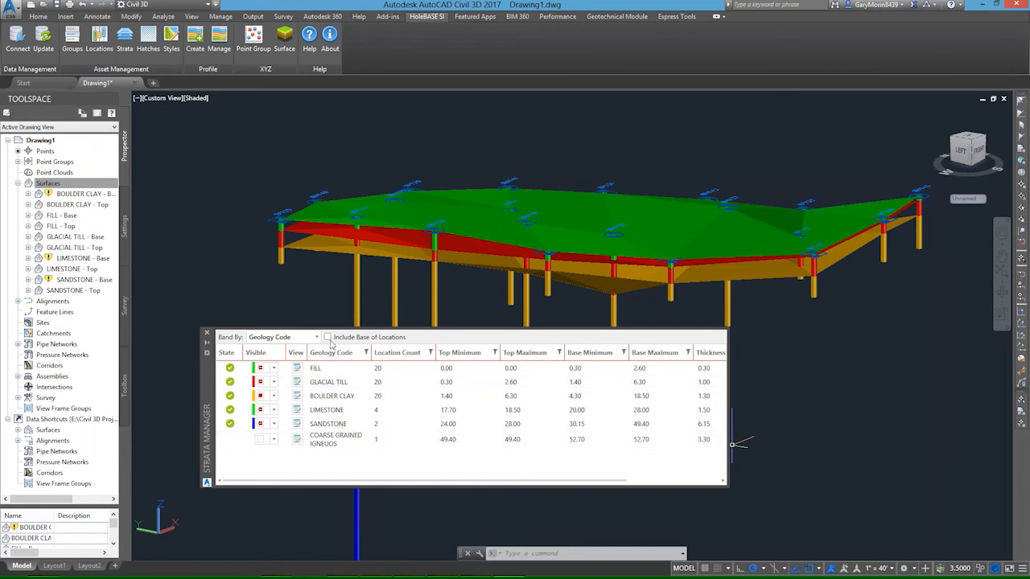
pyautogui.click(327, 338)
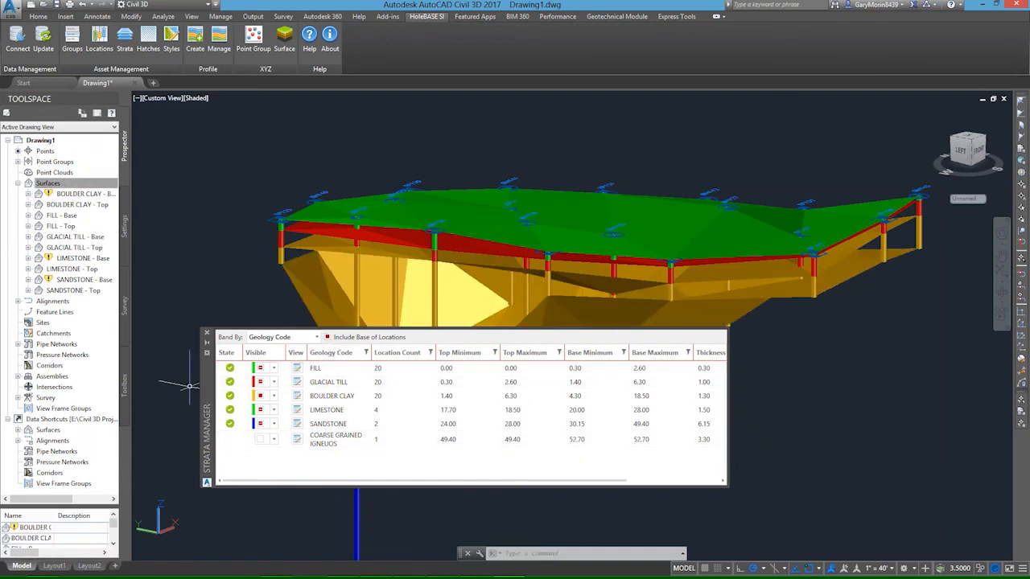
# Step: Turn off Include Base of Locations for the strata surfaces, review the Band By options and close the Strata Manager
pyautogui.moveTo(207, 382); pyautogui.dragTo(224, 323)
pyautogui.click(341, 301)
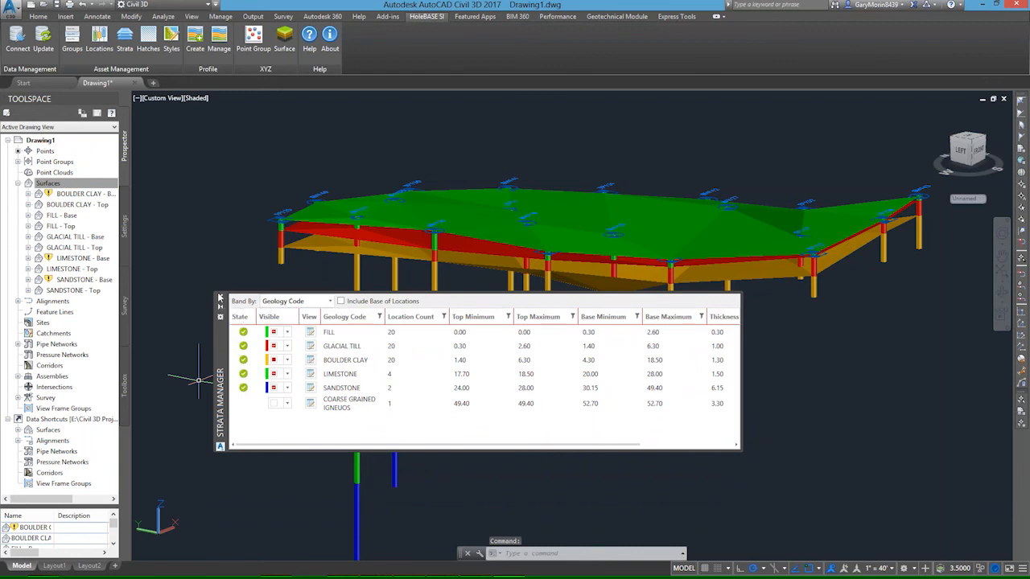
pyautogui.click(300, 302)
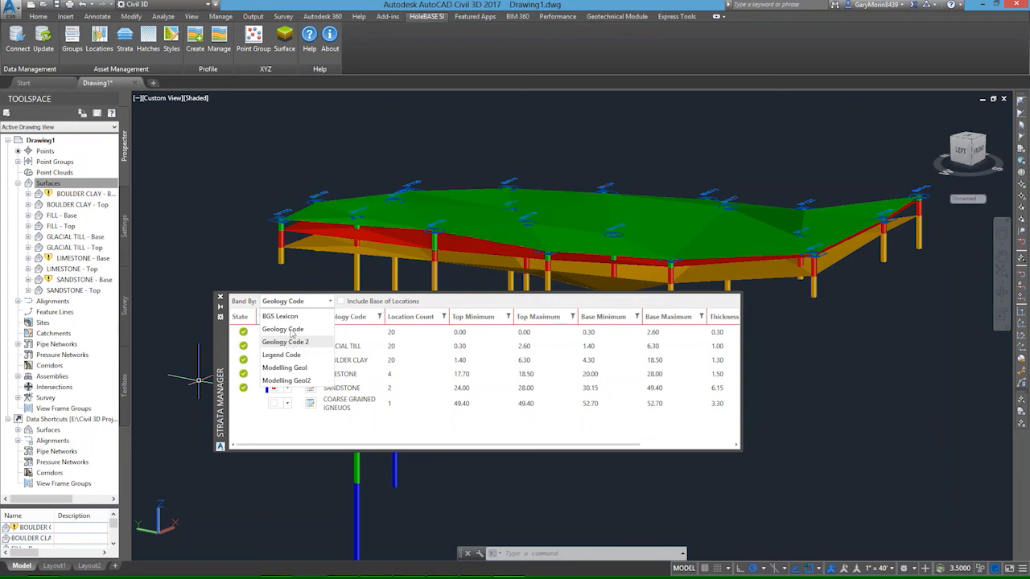
pyautogui.click(221, 298)
pyautogui.click(222, 299)
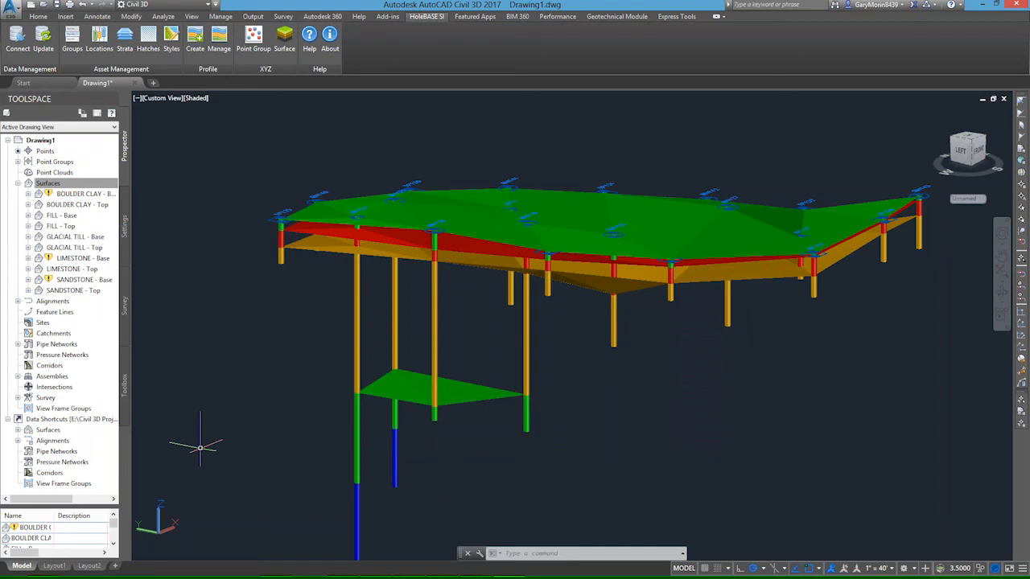
# Step: Switch to the PowerPoint slide show, advance through the dynamic geotechnical sections title to the Demonstration slide, and return to Civil 3D
pyautogui.moveTo(224, 577)
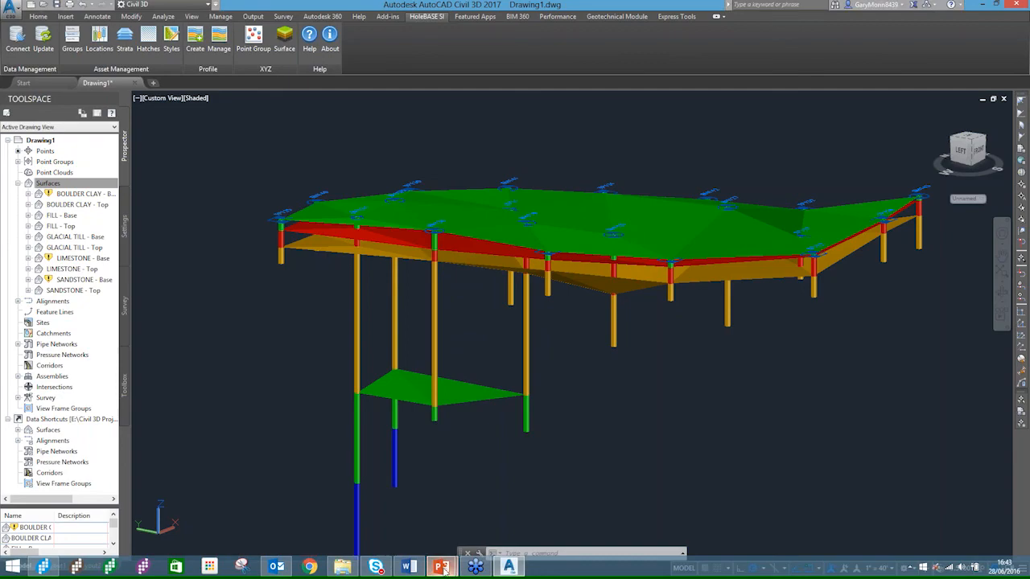
pyautogui.moveTo(440, 568)
pyautogui.click(483, 530)
pyautogui.press('Right')
pyautogui.press('Right')
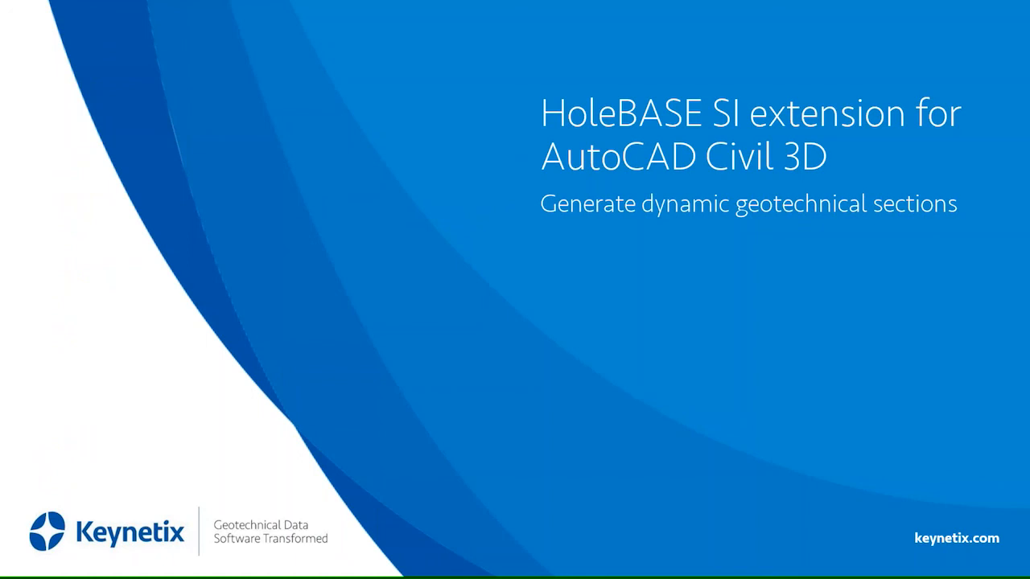
pyautogui.press('Right')
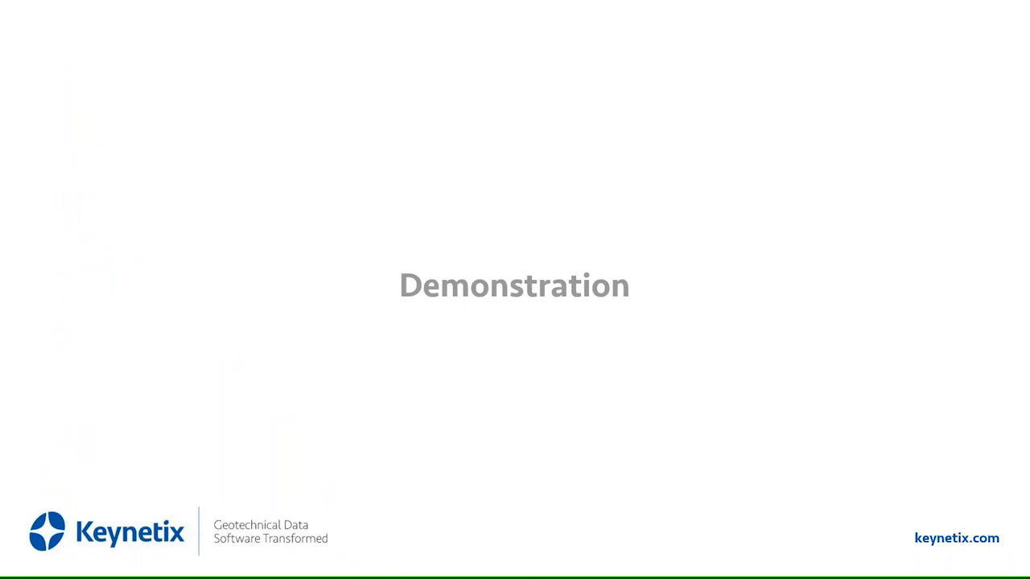
pyautogui.click(508, 567)
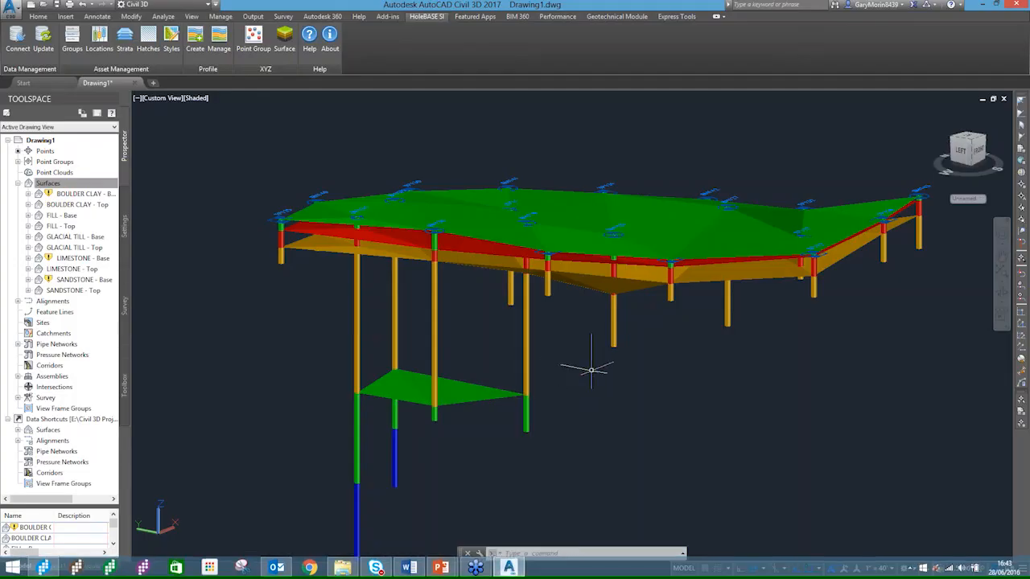
# Step: Set the visual style of the strata model to 2D Wireframe and open the list of preset model views
pyautogui.click(196, 99)
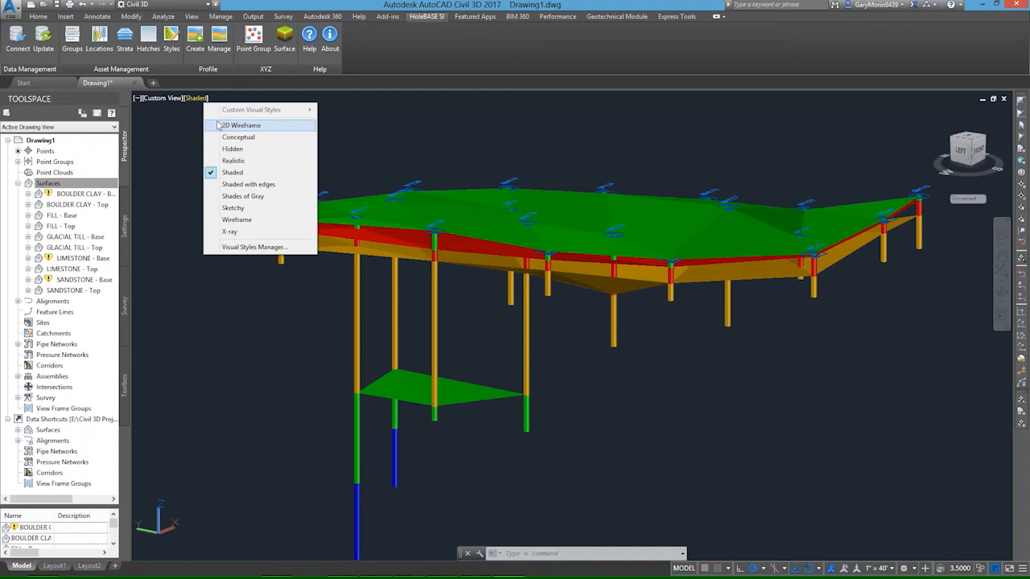
pyautogui.click(222, 125)
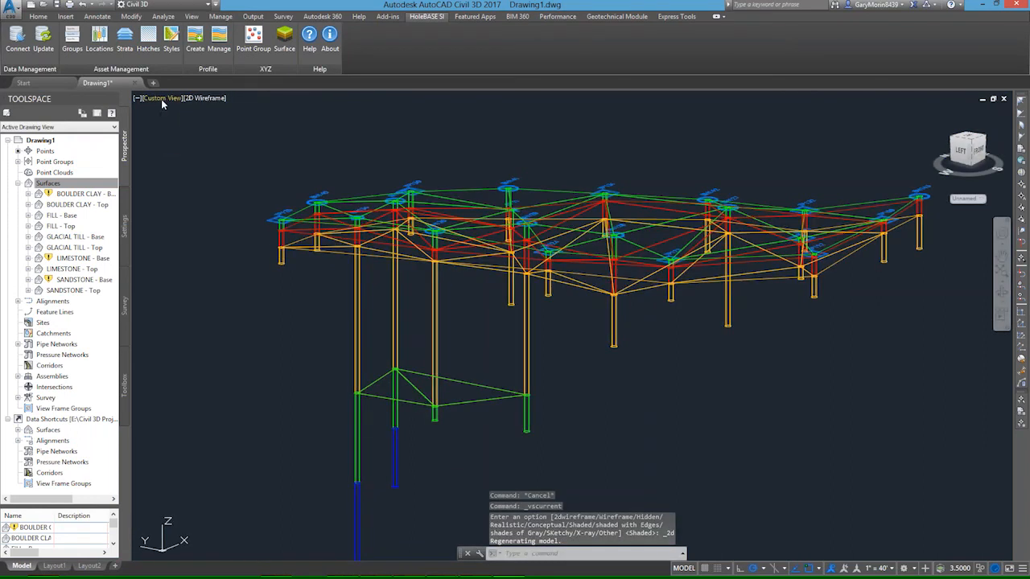
pyautogui.click(161, 99)
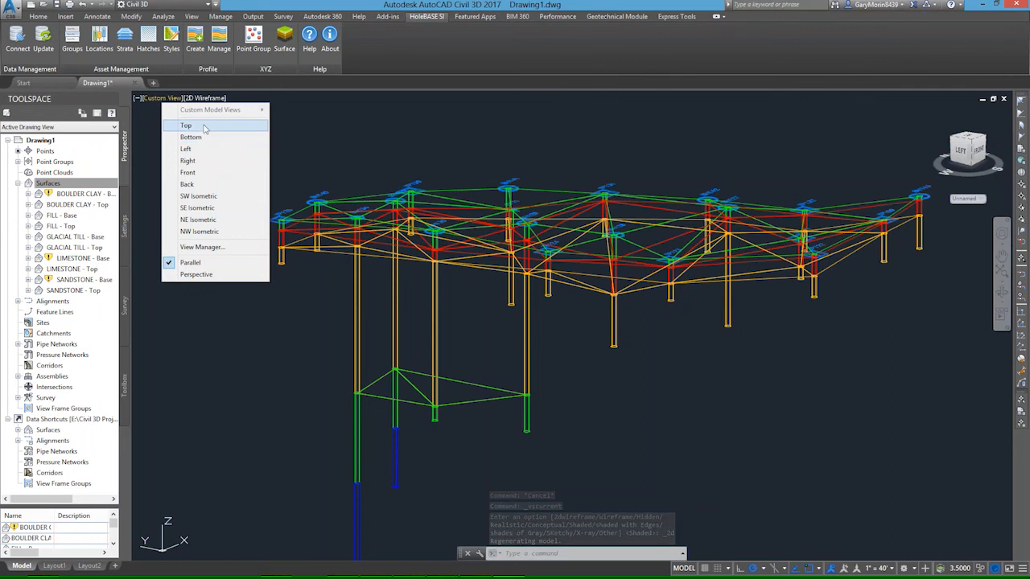
# Step: Switch the model to the Top view, split it into two vertical viewports, and centre the triangulated surfaces in the first one
pyautogui.click(204, 126)
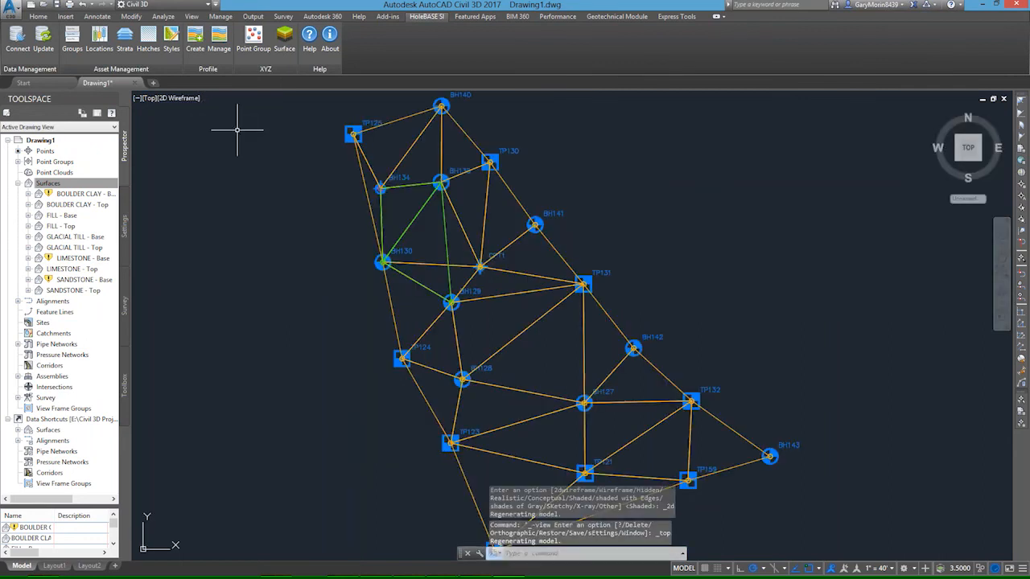
pyautogui.click(42, 17)
pyautogui.click(191, 17)
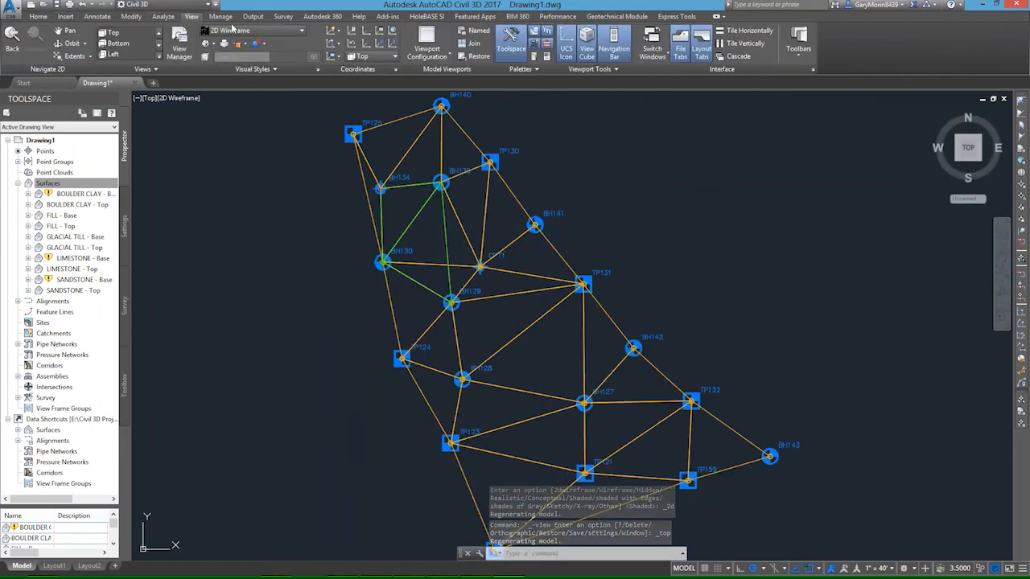
pyautogui.click(444, 56)
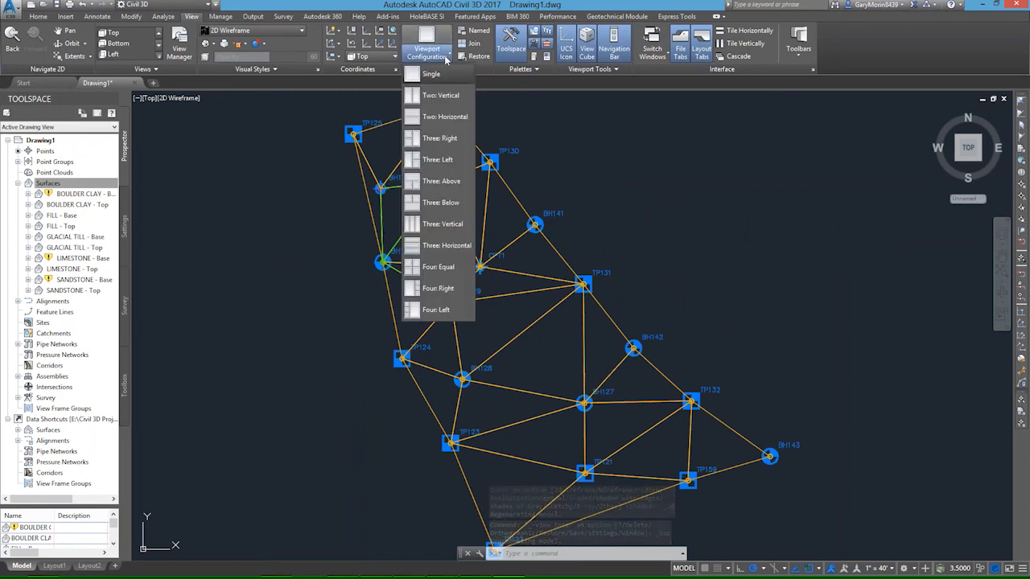
pyautogui.click(445, 96)
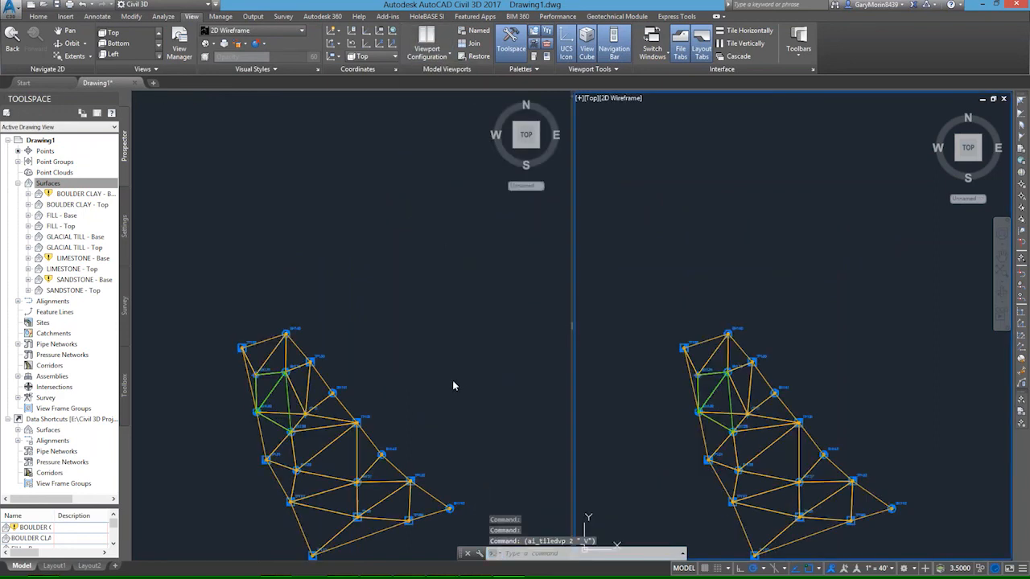
pyautogui.click(452, 385)
pyautogui.moveTo(391, 417)
pyautogui.mouseDown(button='middle')
pyautogui.moveTo(375, 391)
pyautogui.moveTo(378, 316)
pyautogui.moveTo(363, 359)
pyautogui.moveTo(368, 391)
pyautogui.mouseUp(button='middle')
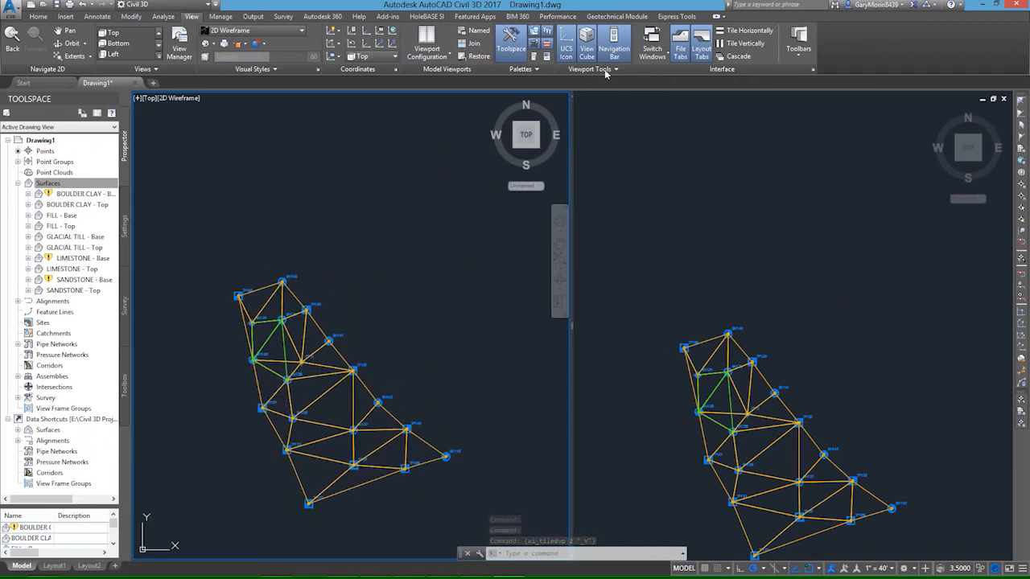
# Step: Start a HoleBASE SI geotechnical profile named Section AA with the Profile View style
pyautogui.click(426, 16)
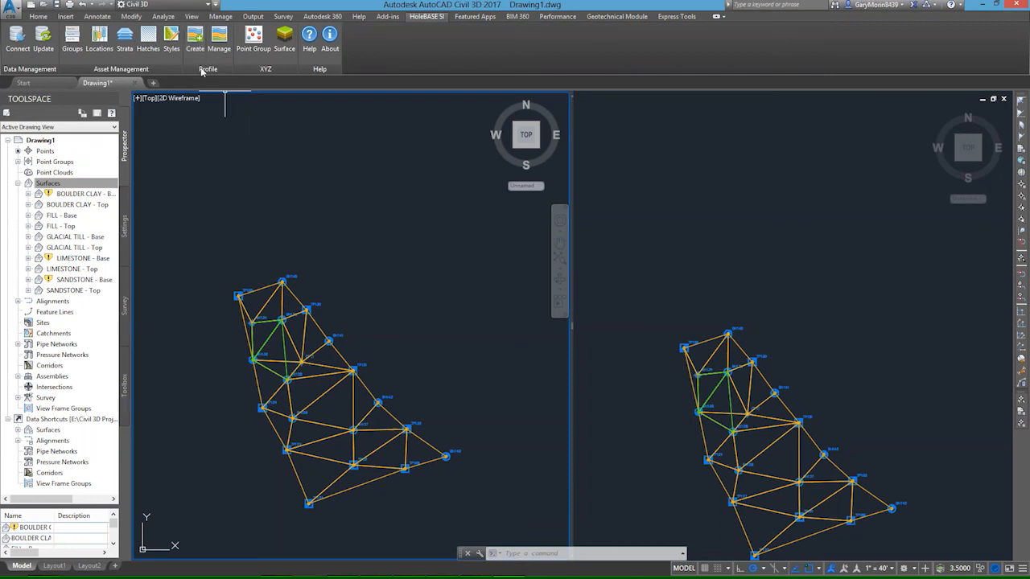
pyautogui.click(195, 36)
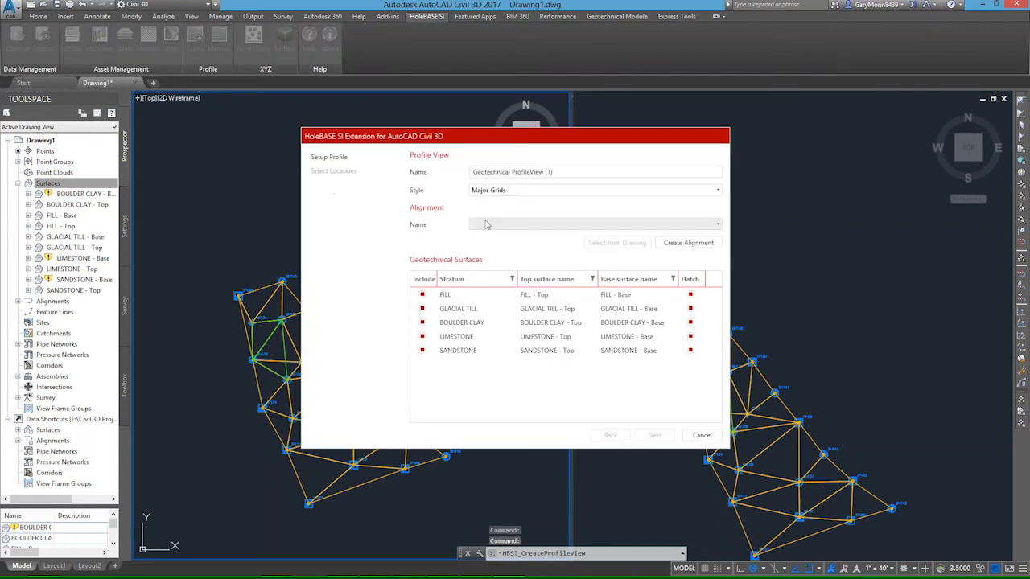
pyautogui.moveTo(552, 171); pyautogui.dragTo(433, 175)
pyautogui.write('Sectio')
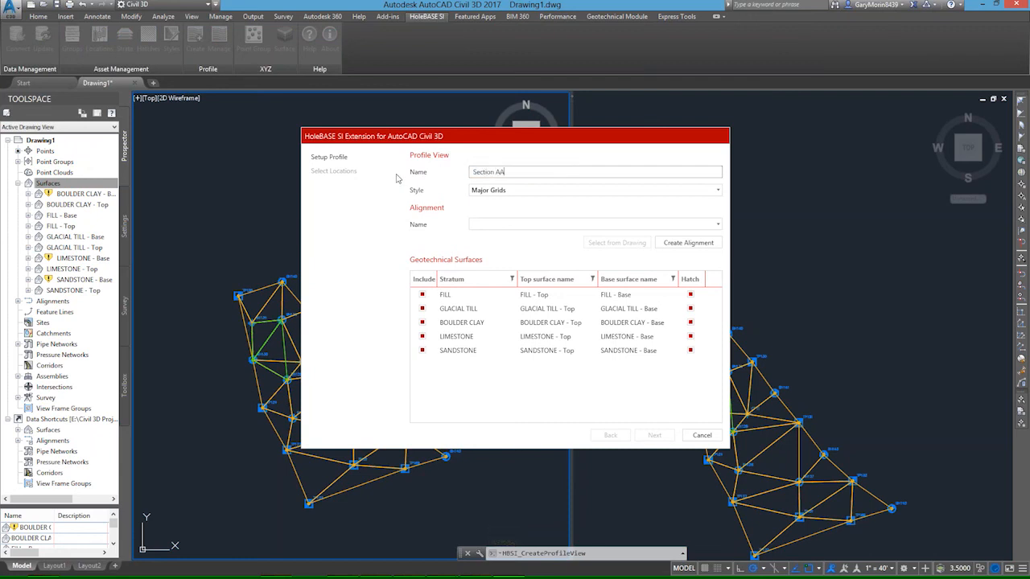
pyautogui.write('n AA')
pyautogui.click(532, 191)
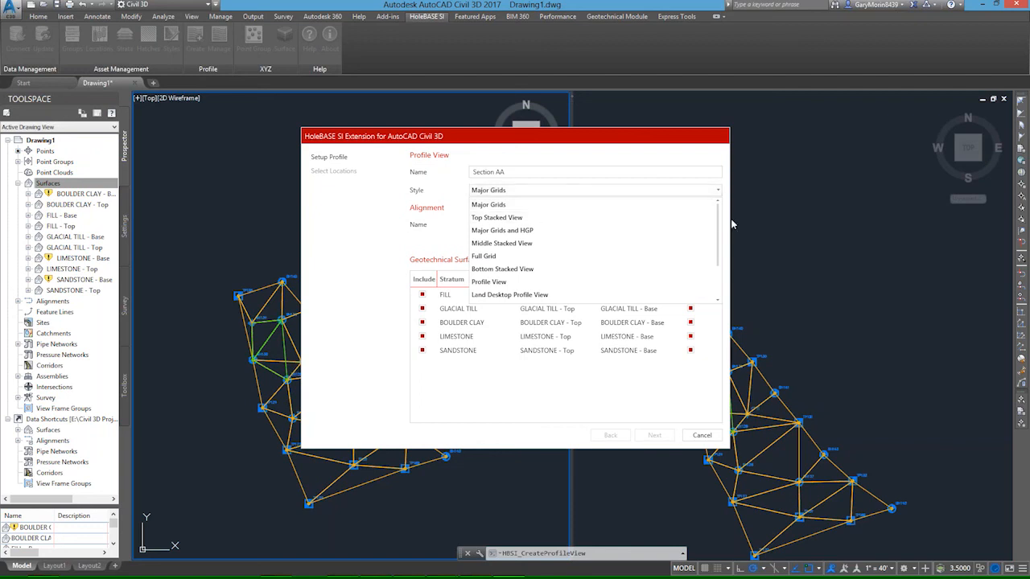
pyautogui.scroll(-2, 718, 242)
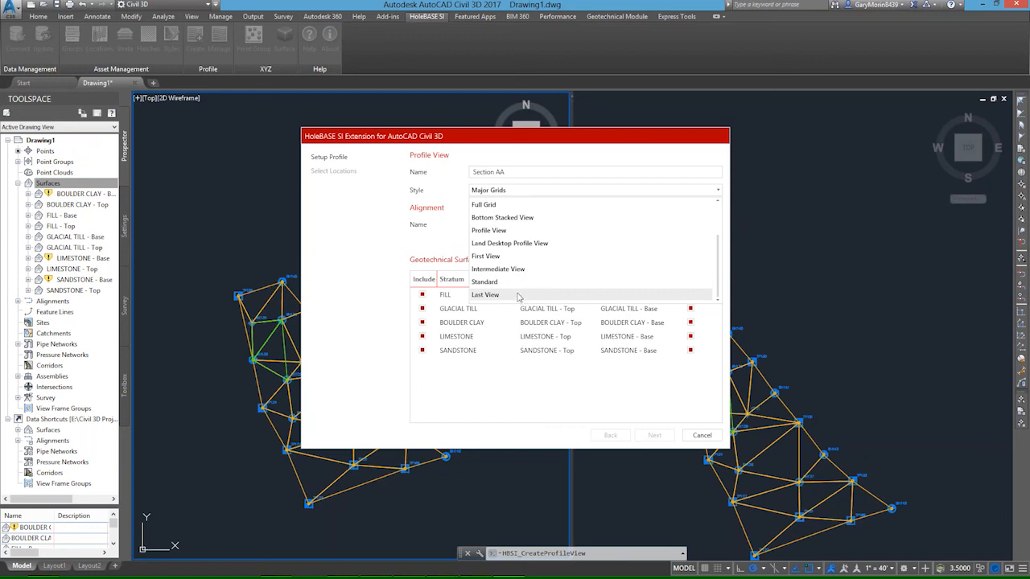
pyautogui.click(504, 231)
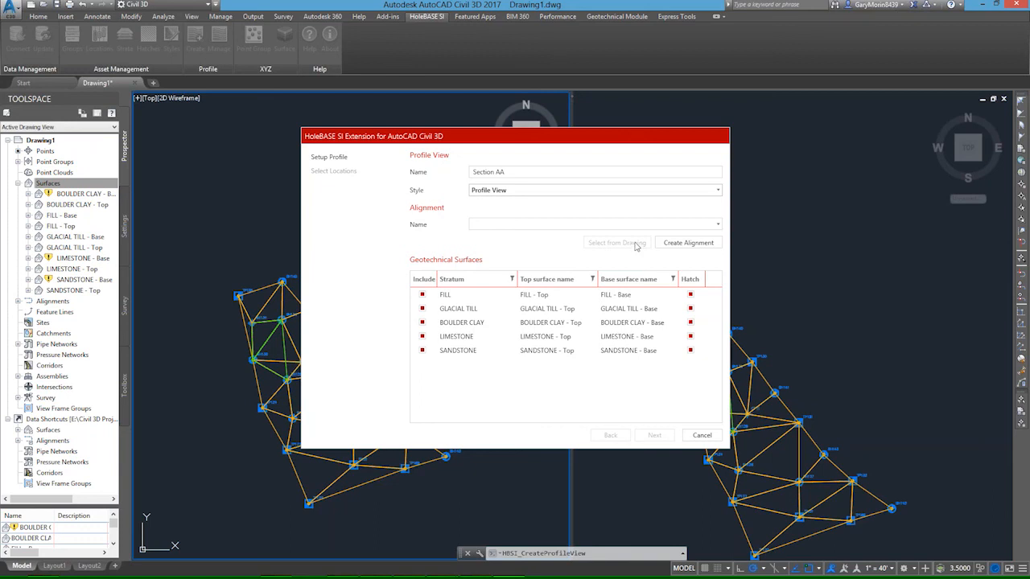
# Step: Try to draw a new alignment for the profile from north-west of the site through BH140, then leave the profile setup
pyautogui.click(688, 242)
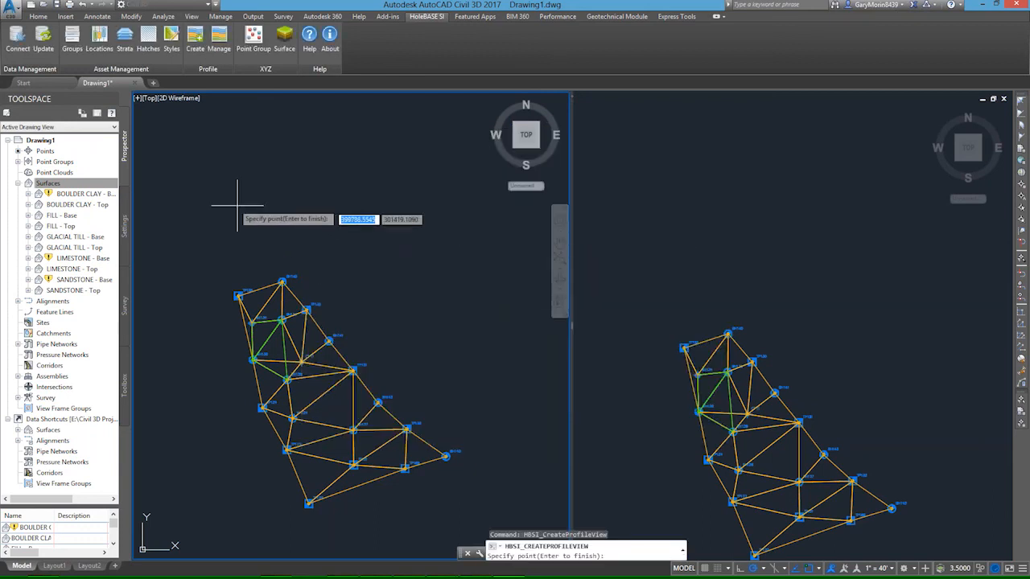
pyautogui.click(204, 178)
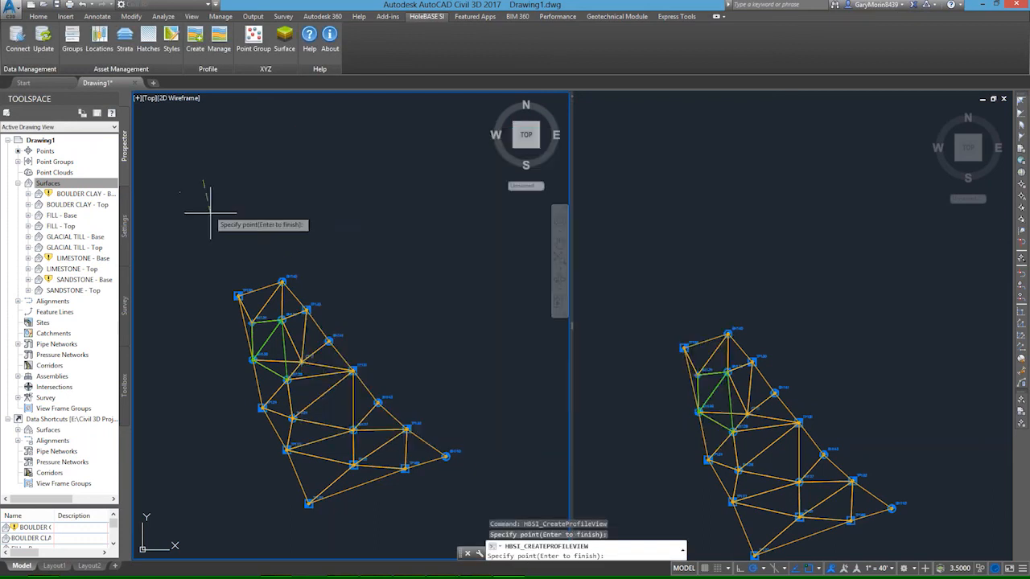
pyautogui.click(282, 283)
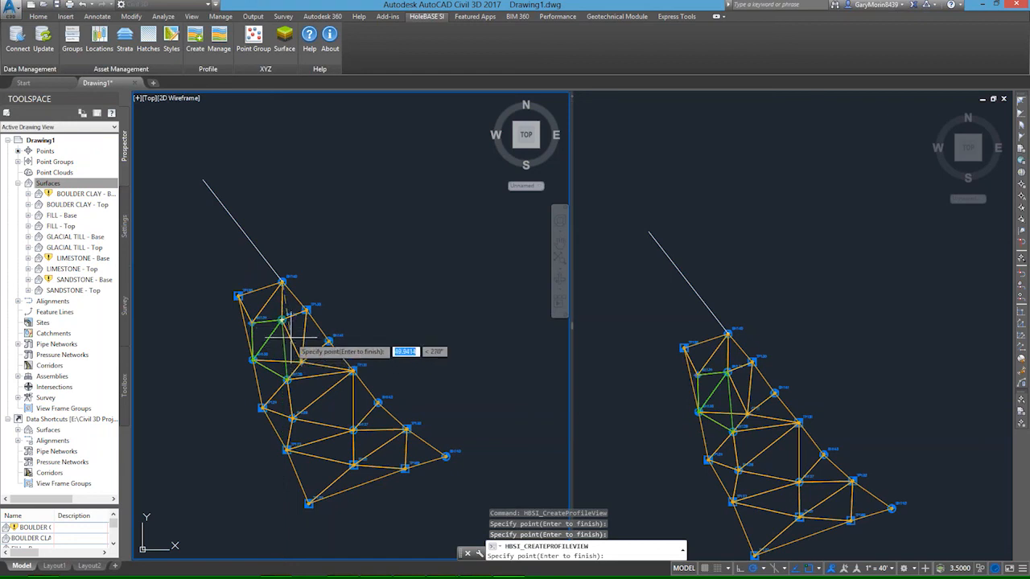
pyautogui.write('u')
pyautogui.press('Return')
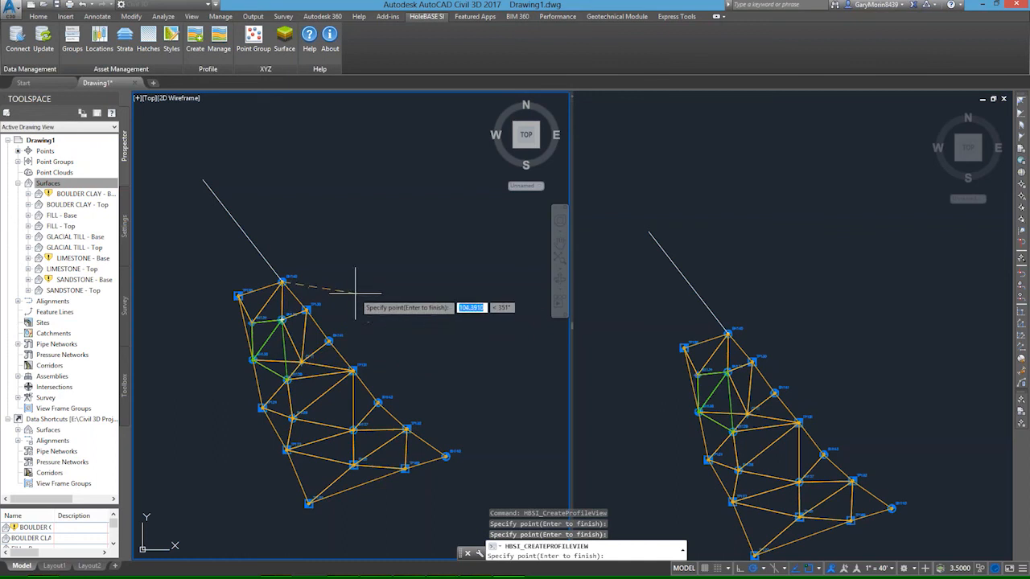
pyautogui.press('BackSpace')
pyautogui.write('u')
pyautogui.press('Return')
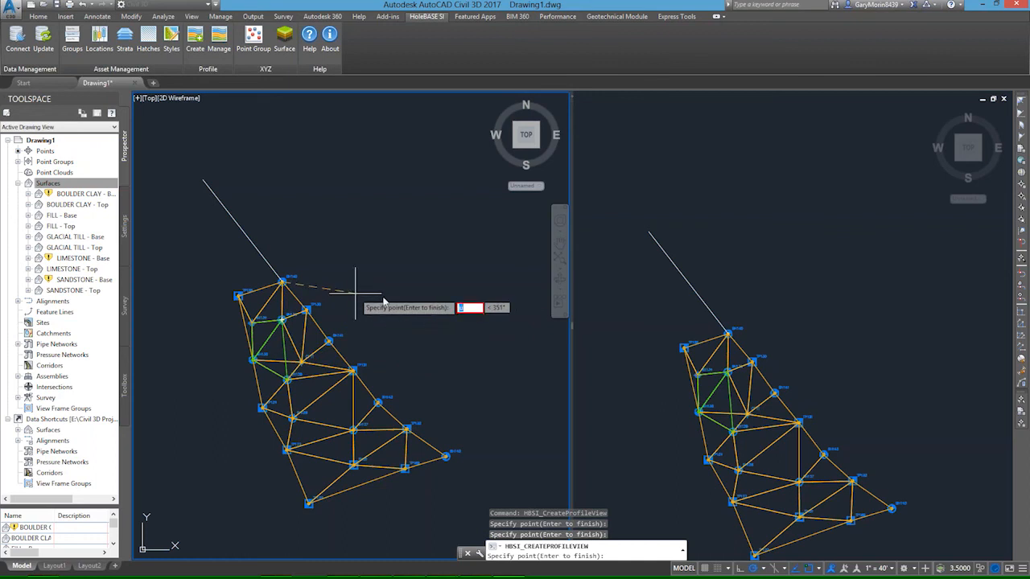
pyautogui.click(350, 262)
pyautogui.press('Return')
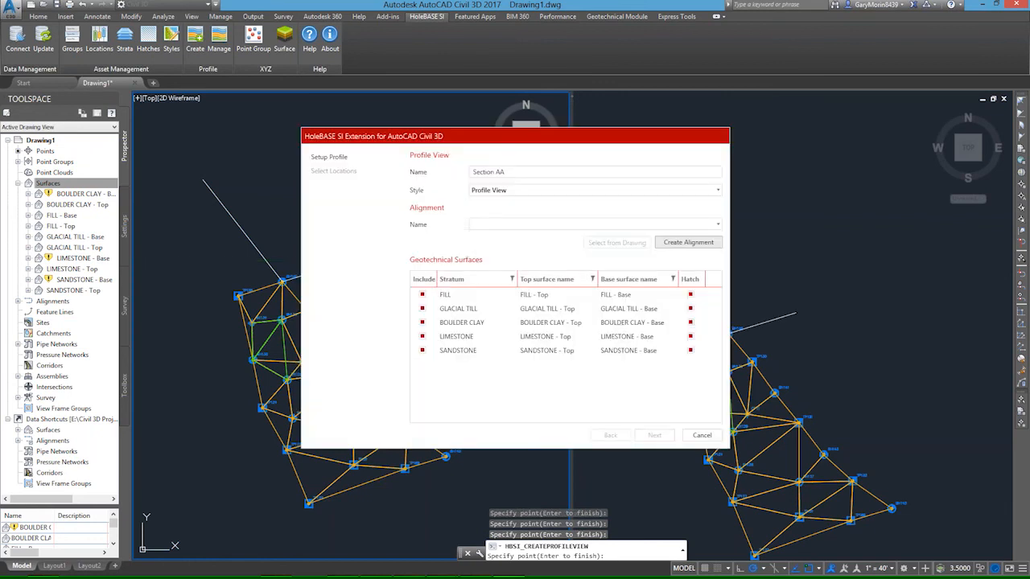
pyautogui.press('Escape')
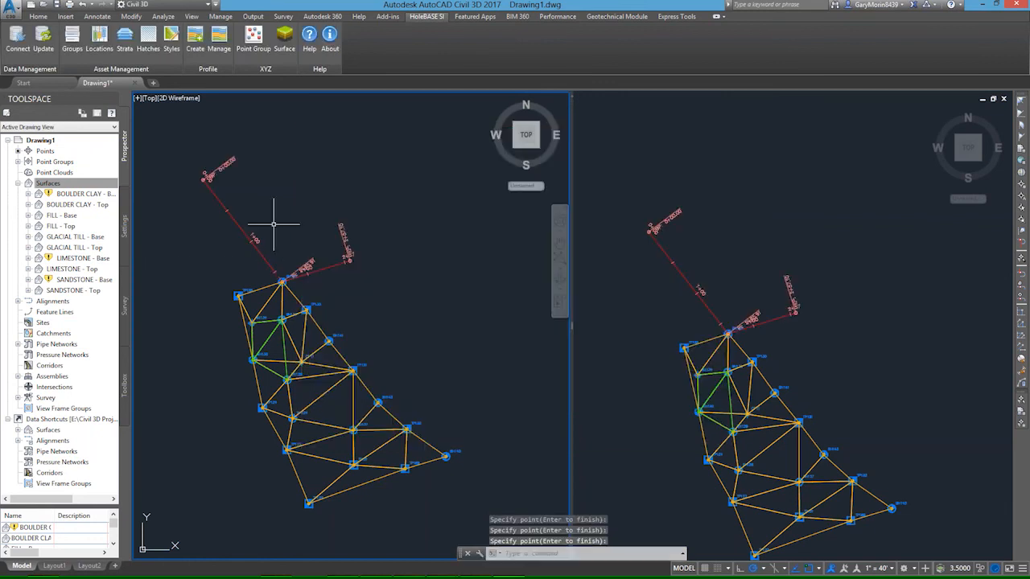
# Step: Delete the misdrawn alignment north of the boreholes
pyautogui.click(213, 194)
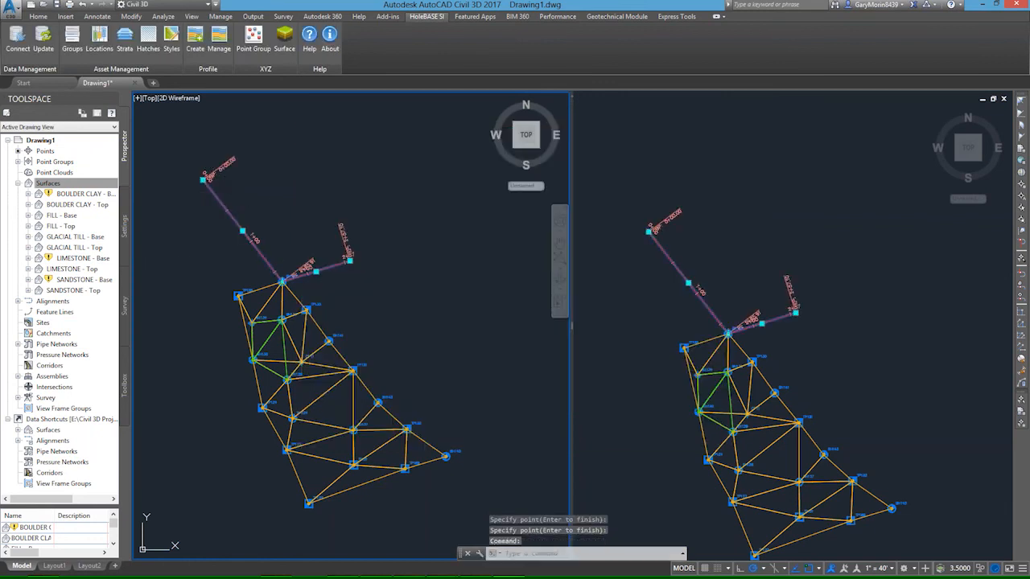
pyautogui.press('Delete')
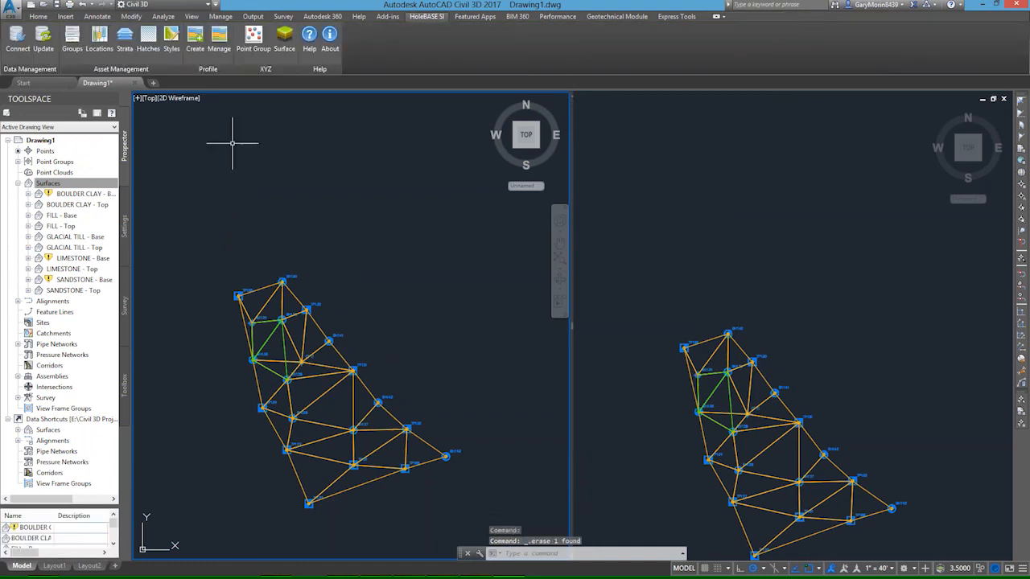
# Step: Create a new geotechnical profile view named Section AA using the Profile View style
pyautogui.click(193, 38)
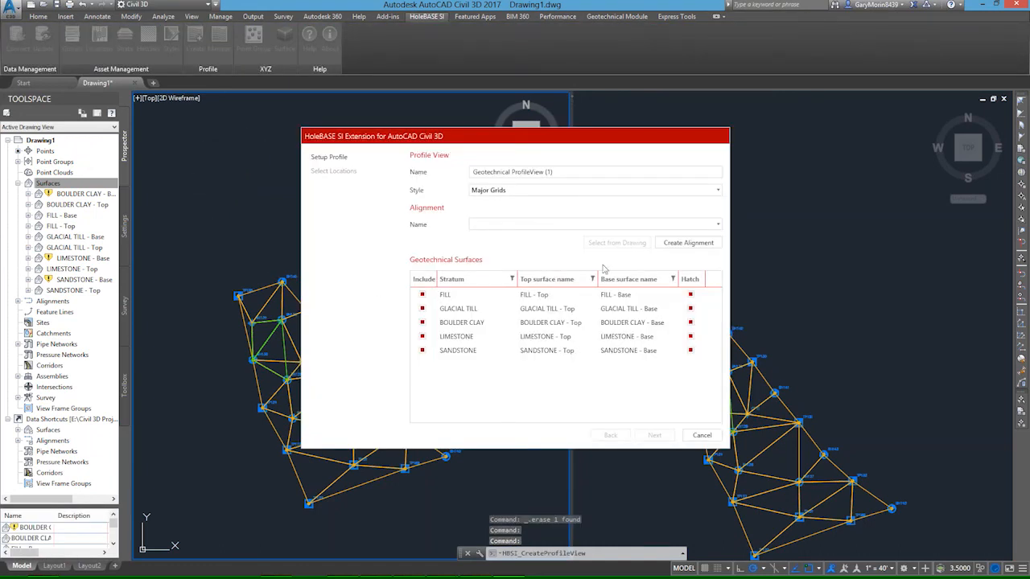
pyautogui.moveTo(558, 172); pyautogui.dragTo(420, 175)
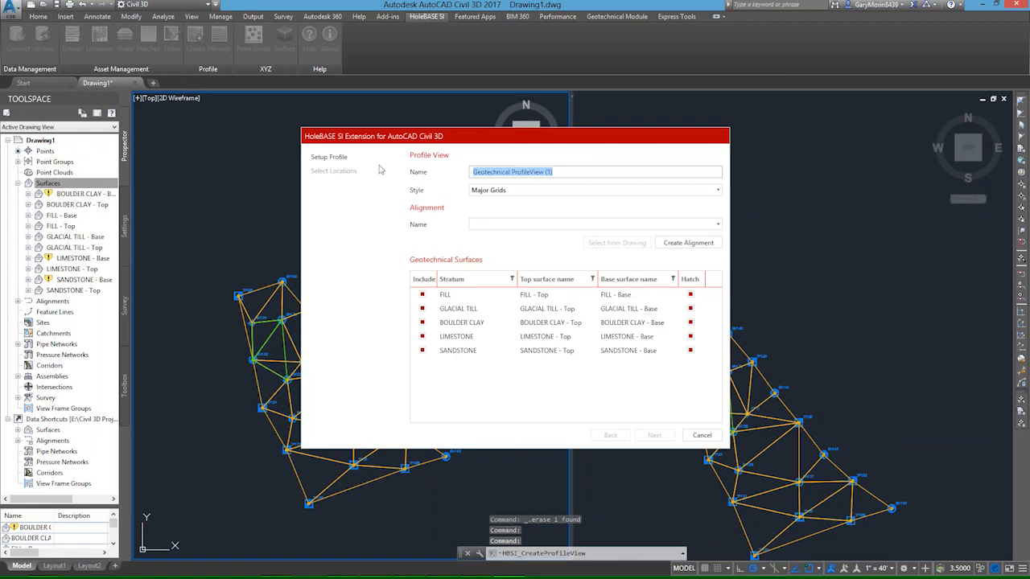
pyautogui.write('Section AA')
pyautogui.click(595, 190)
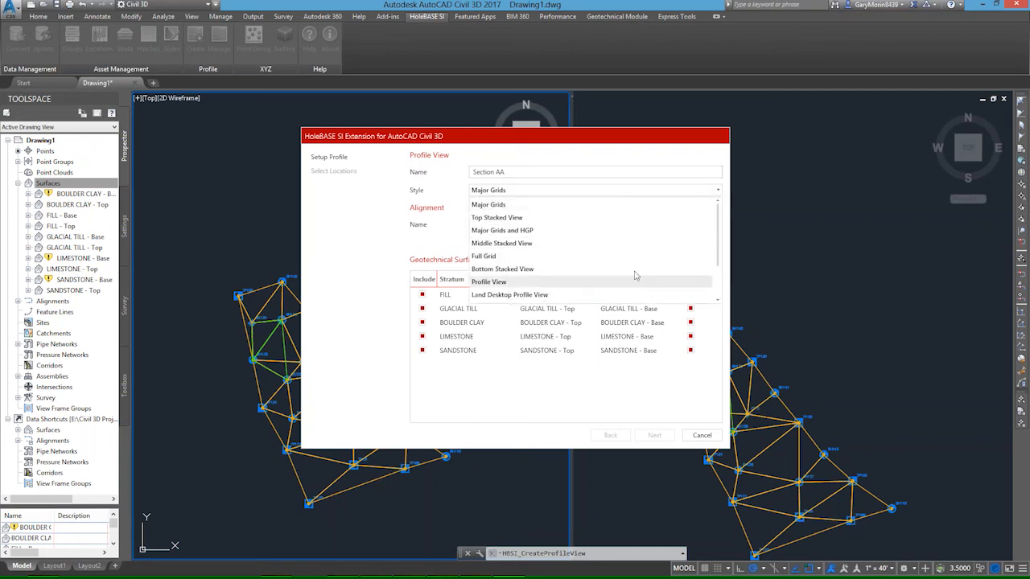
pyautogui.click(490, 283)
# Step: Draw the profile's alignment from north-west of the site past BH135, CPT1 and BH127 to beyond its south-east edge
pyautogui.click(686, 244)
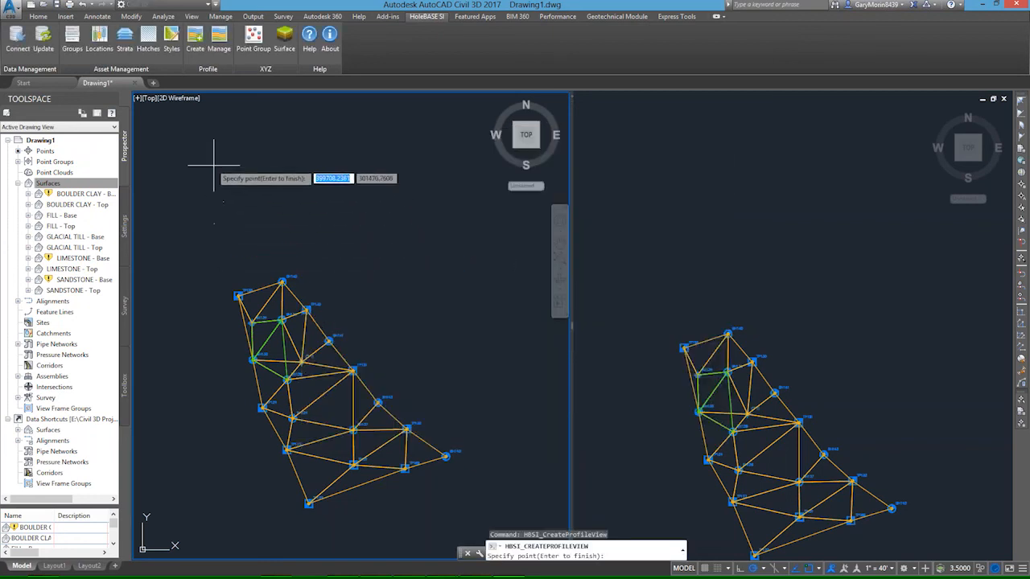
pyautogui.click(208, 164)
pyautogui.click(252, 279)
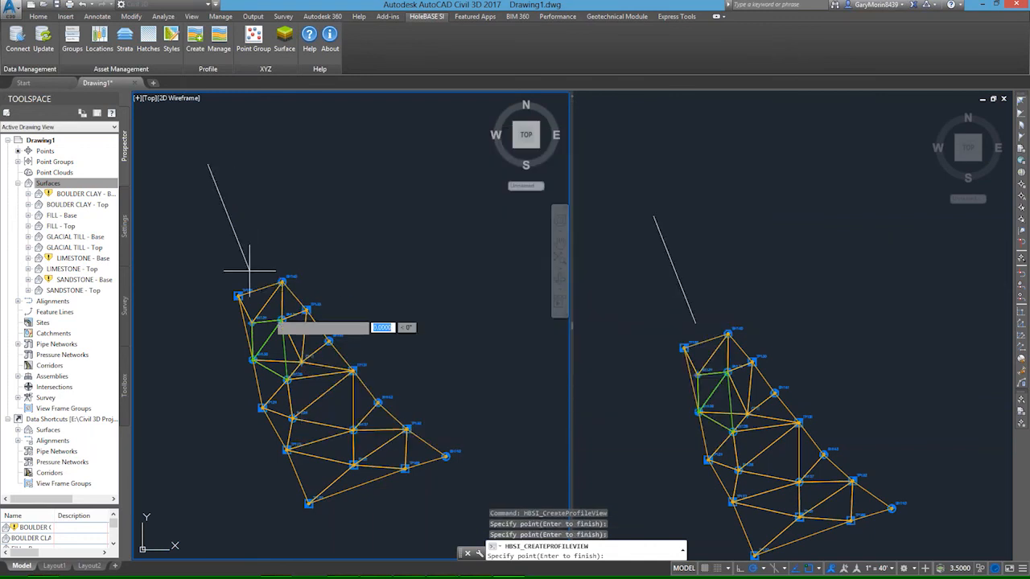
pyautogui.click(270, 322)
pyautogui.scroll(4, 270, 325)
pyautogui.click(349, 414)
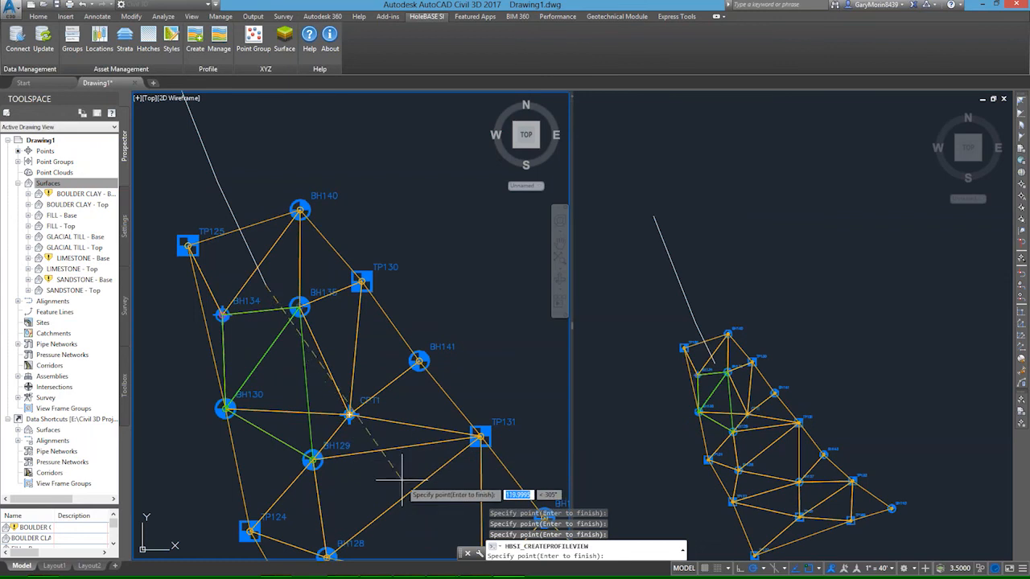
pyautogui.moveTo(402, 483); pyautogui.dragTo(232, 130, button='middle')
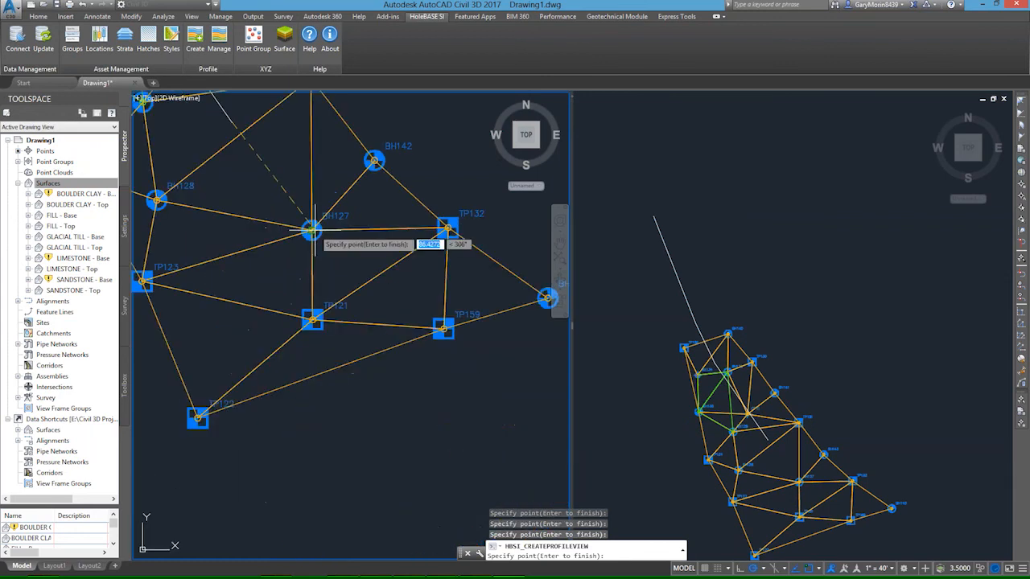
pyautogui.press('Return')
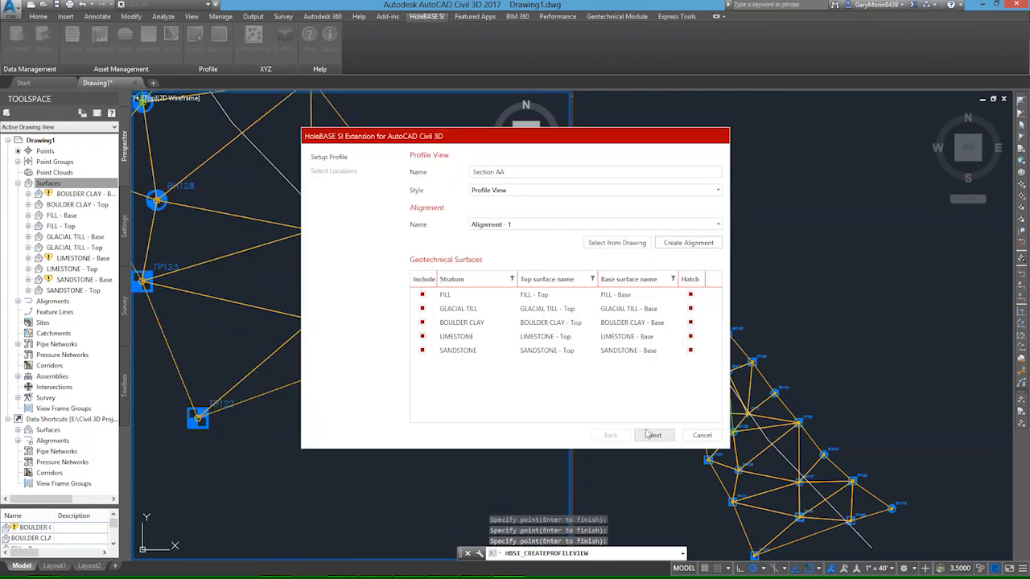
# Step: Turn off hatching for Glacial Till, Boulder Clay, Limestone and Sandstone, keep it for Fill, and continue to location selection
pyautogui.click(691, 308)
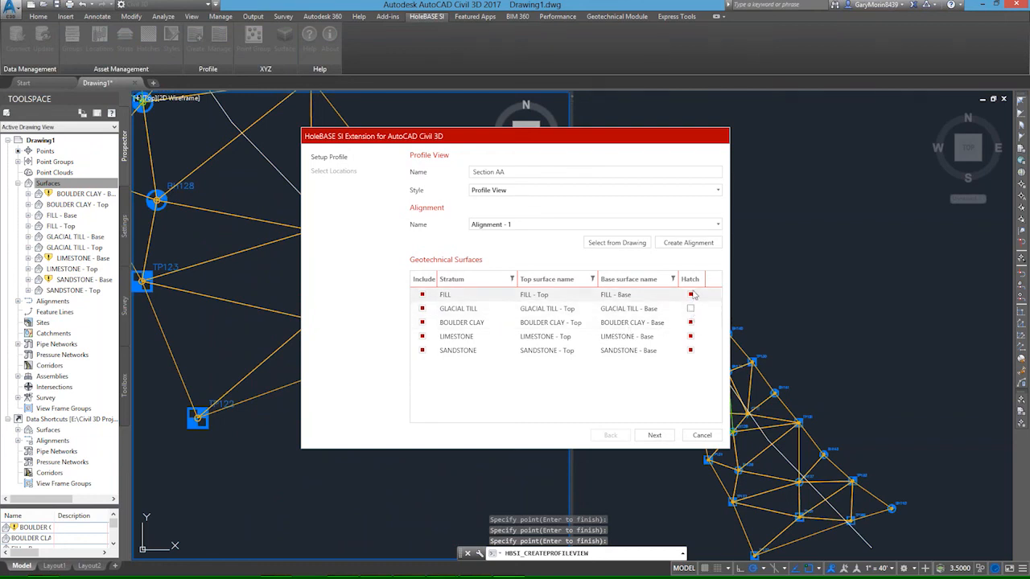
pyautogui.click(690, 323)
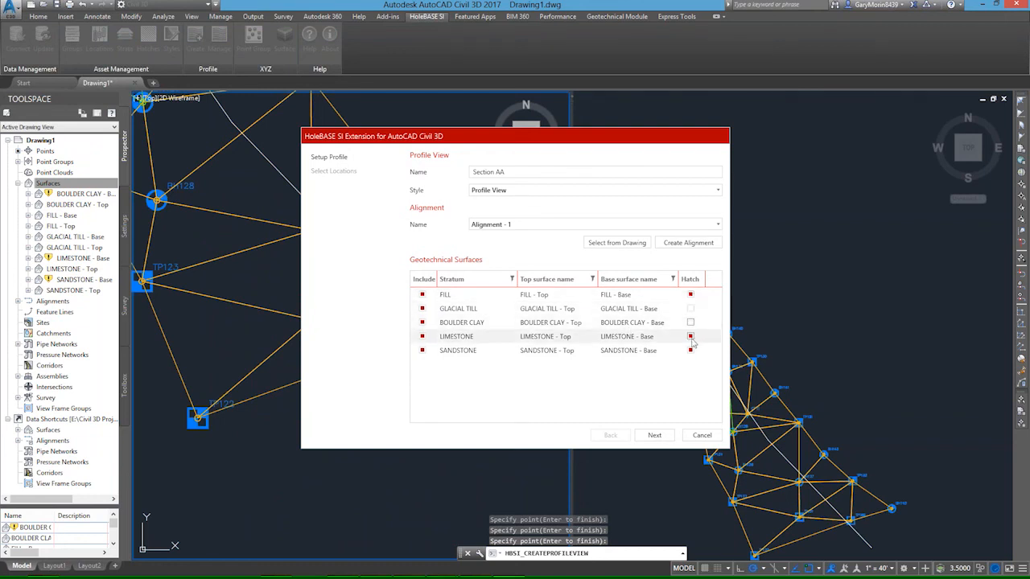
pyautogui.click(690, 350)
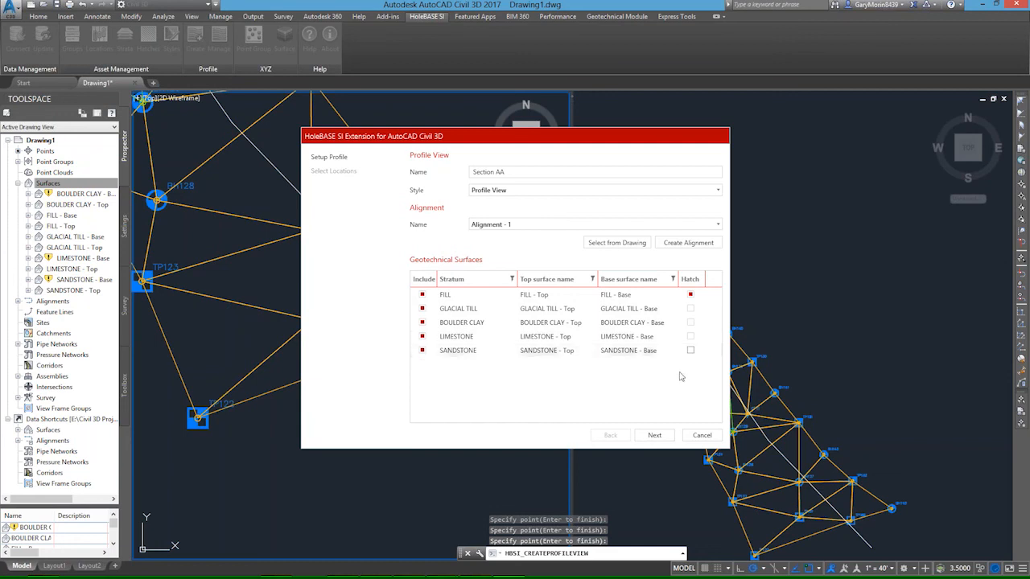
pyautogui.click(654, 436)
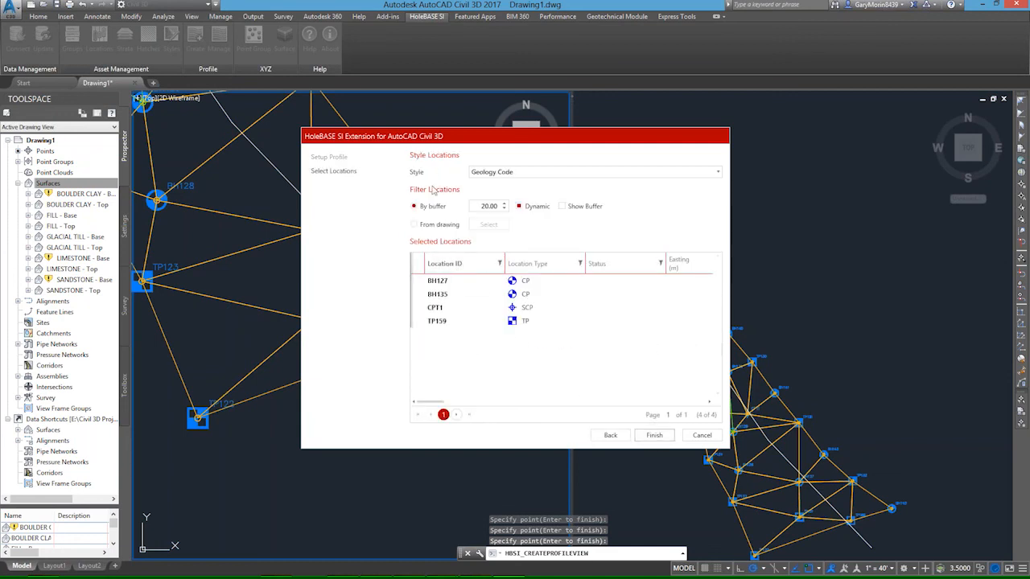
# Step: Keep the Geology Code style for the profile's locations and set the location filter buffer to 40
pyautogui.click(522, 173)
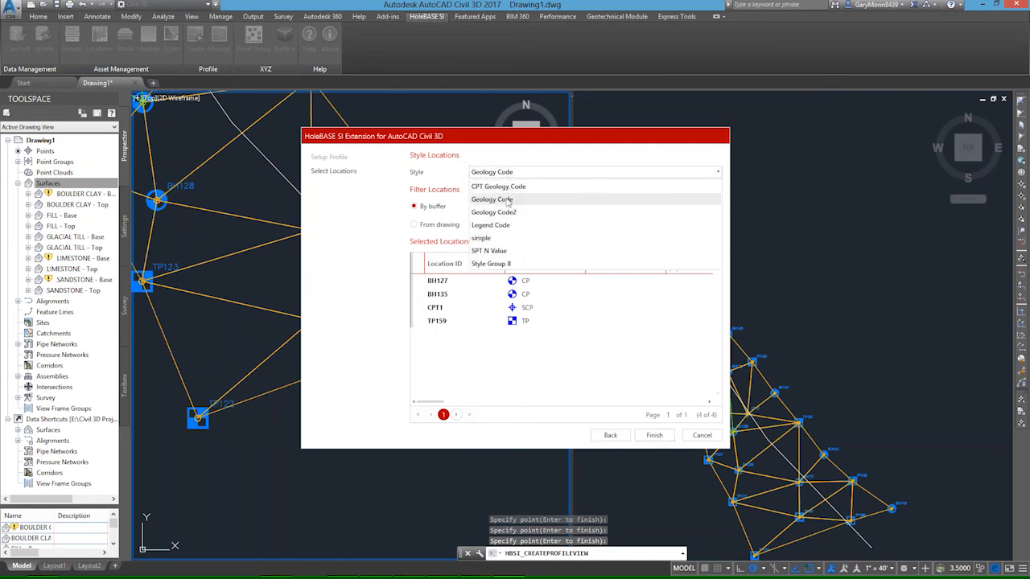
pyautogui.click(505, 199)
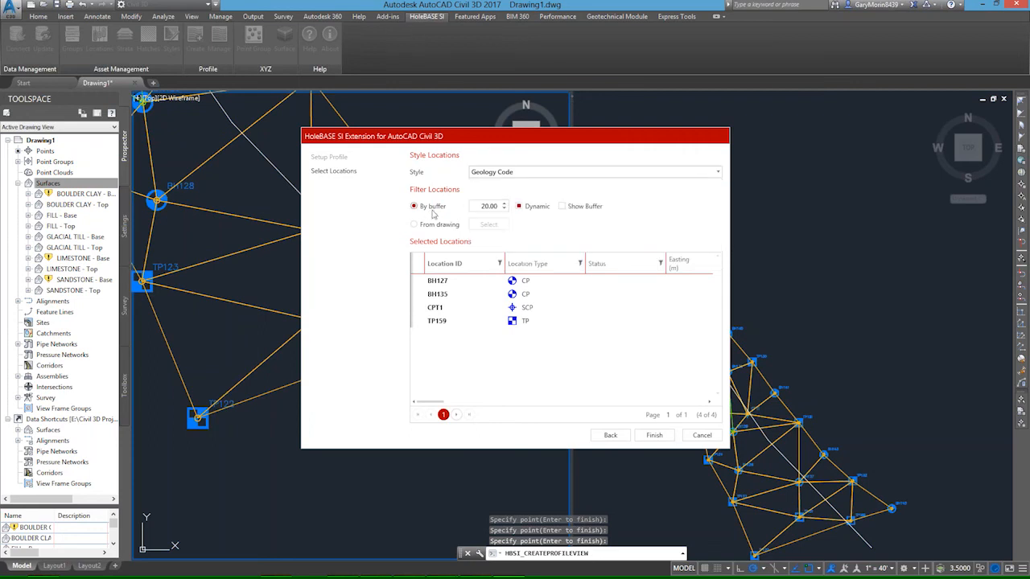
pyautogui.doubleClick(491, 208)
pyautogui.write('40')
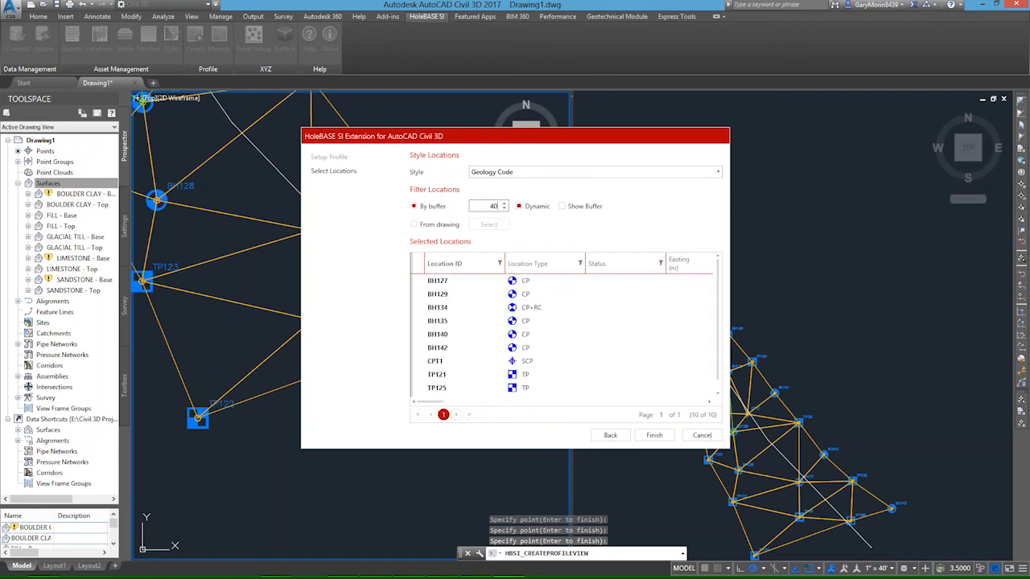
# Step: Set the location filter buffer to 20, finish the profile setup and place the Section AA profile view north-east of the site
pyautogui.press('BackSpace')
pyautogui.press('BackSpace')
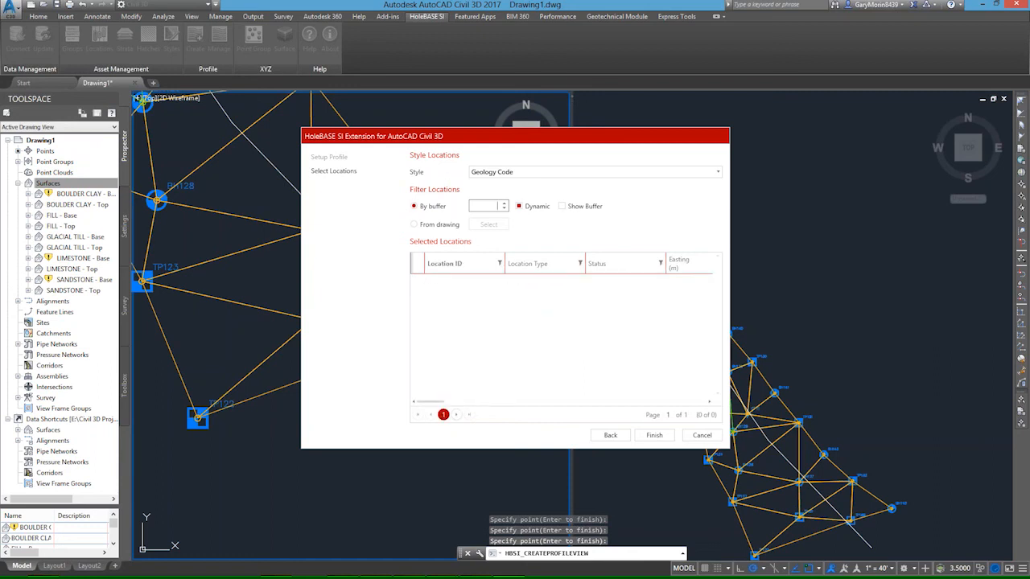
pyautogui.write('20')
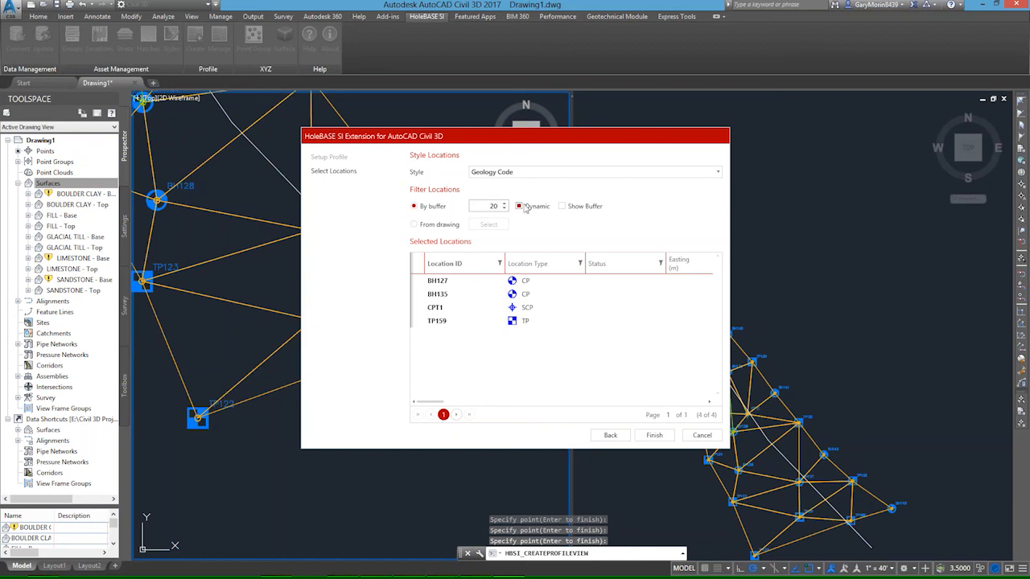
pyautogui.click(655, 437)
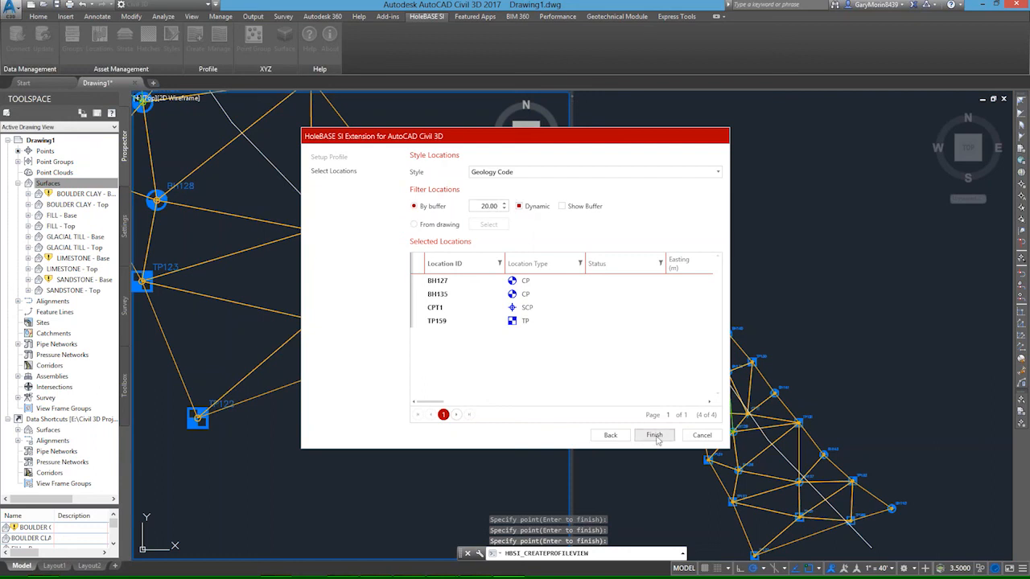
pyautogui.click(821, 274)
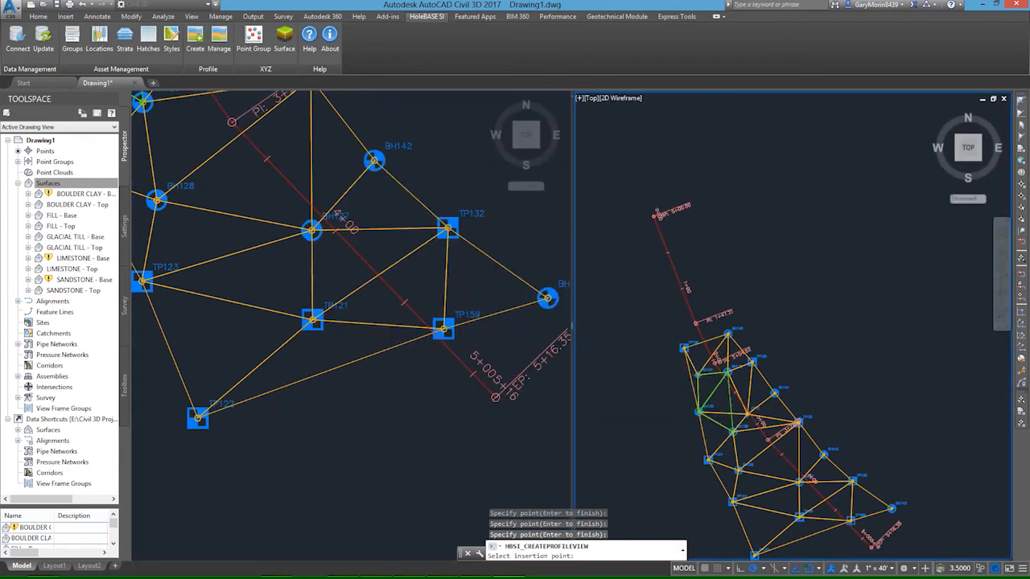
pyautogui.click(720, 361)
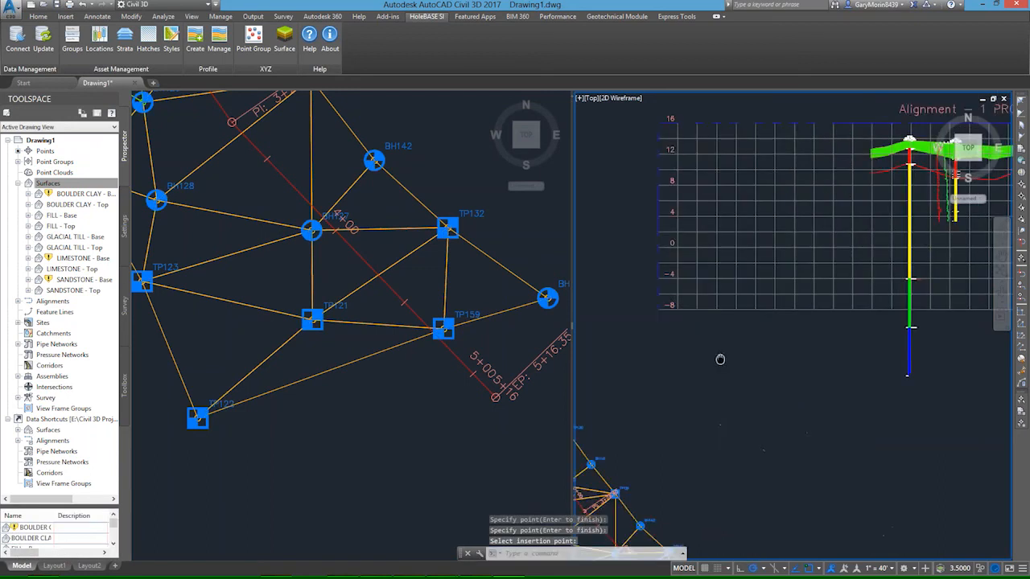
# Step: Move the alignment's central segment south-west onto the borehole just north of BH128
pyautogui.click(352, 361)
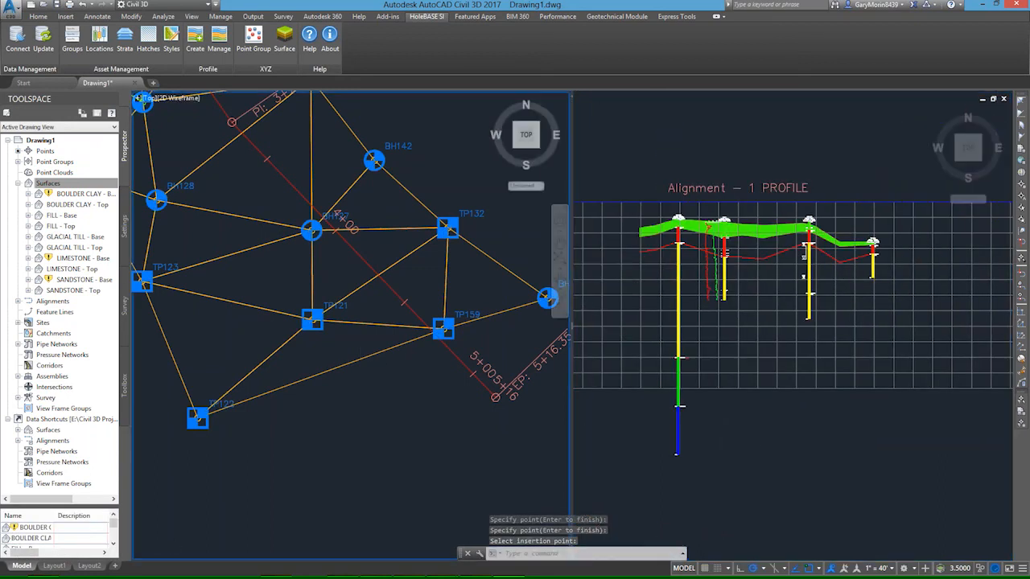
pyautogui.scroll(-2, 359, 402)
pyautogui.moveTo(360, 427); pyautogui.dragTo(370, 516, button='middle')
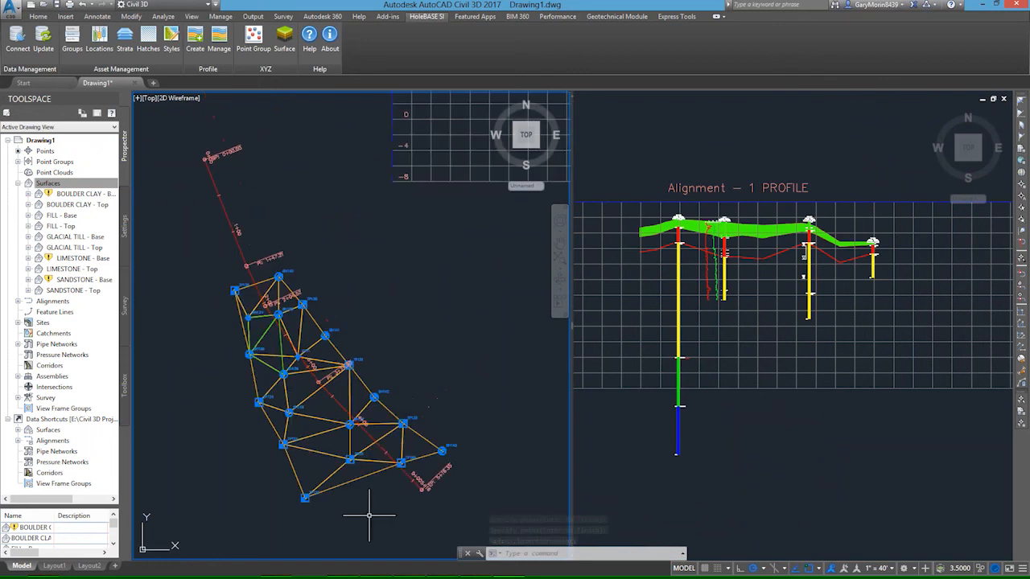
pyautogui.click(367, 433)
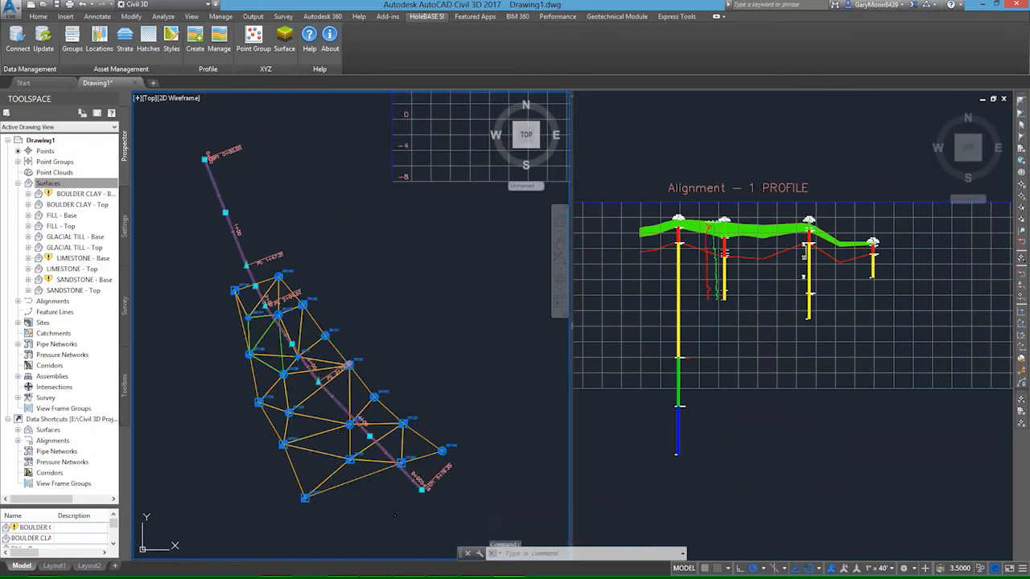
pyautogui.click(292, 344)
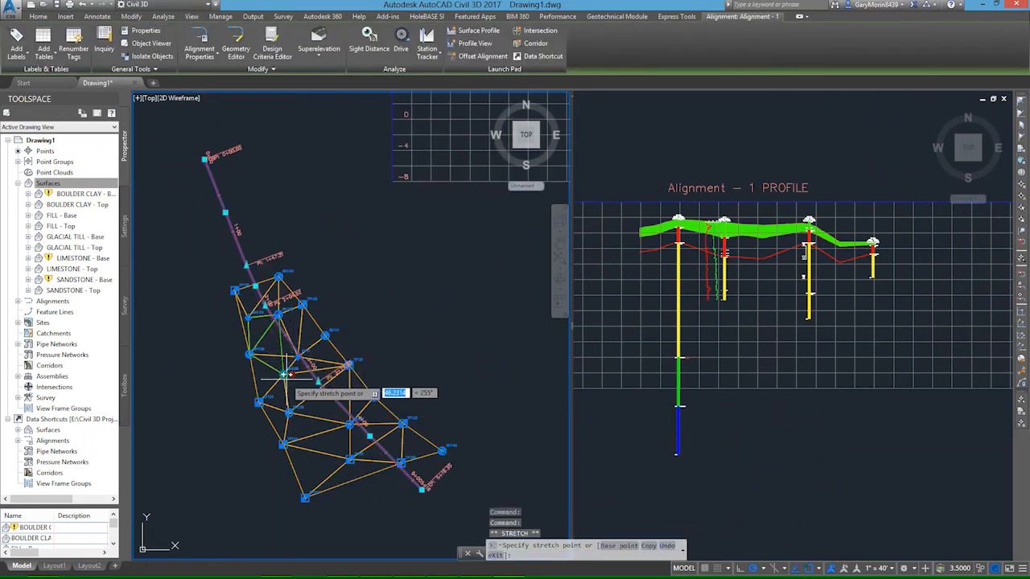
pyautogui.click(286, 376)
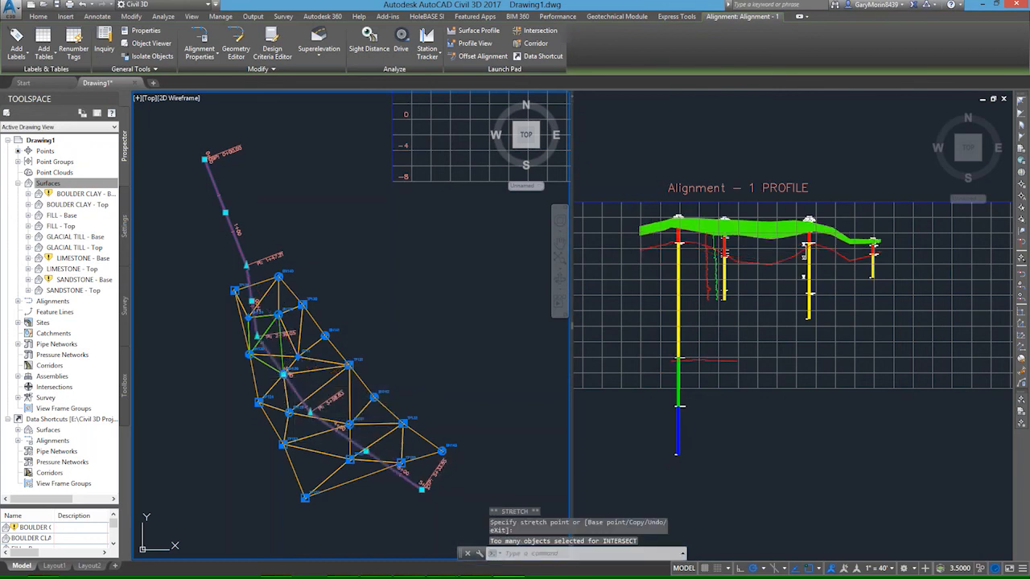
pyautogui.press('Escape')
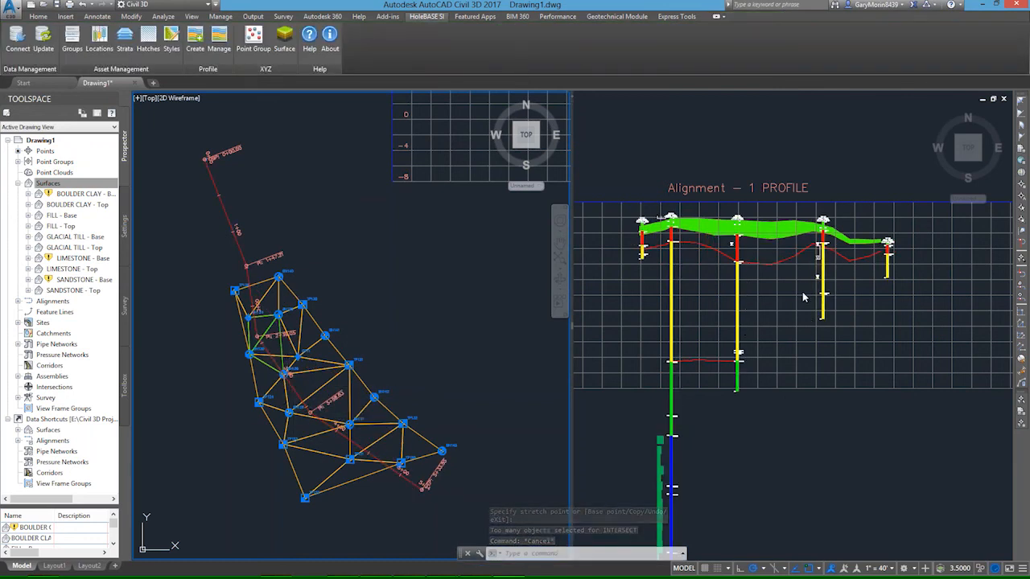
# Step: Examine the boreholes and strata lines in the Section AA profile view, including the deepest borehole and BH127
pyautogui.scroll(5, 811, 276)
pyautogui.scroll(-5, 797, 309)
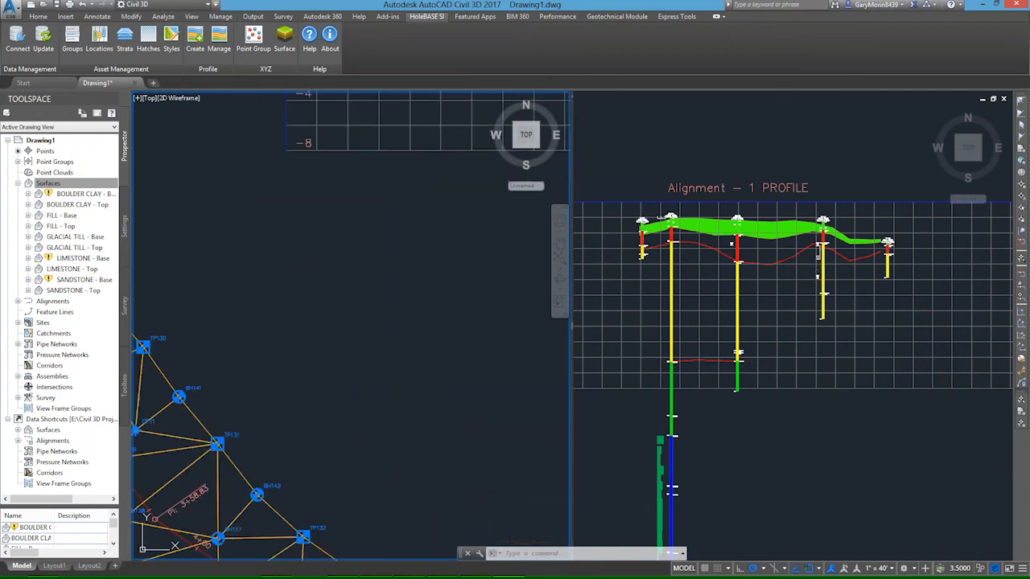
pyautogui.click(724, 478)
pyautogui.moveTo(724, 478); pyautogui.dragTo(753, 391, button='middle')
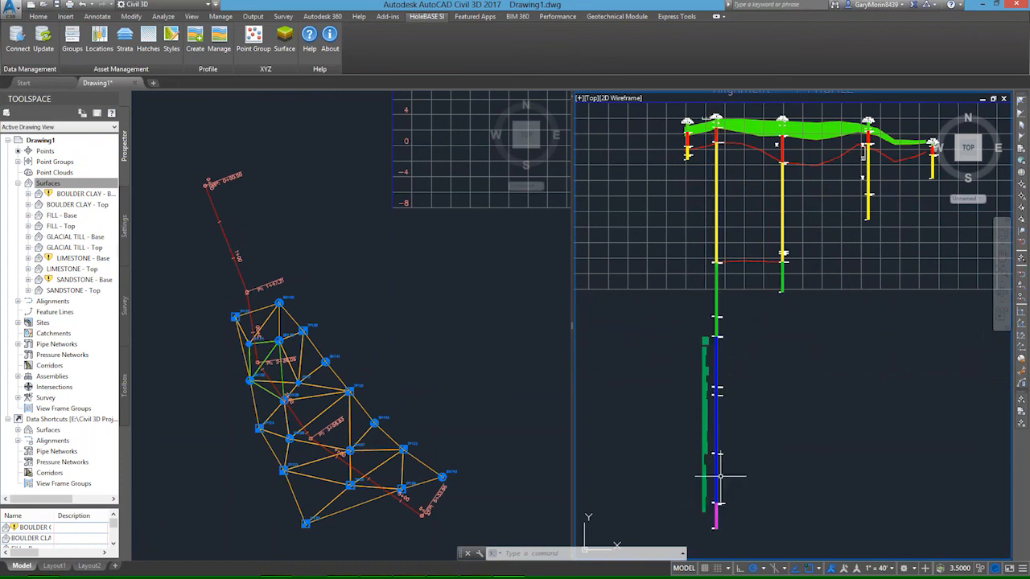
pyautogui.moveTo(855, 349); pyautogui.dragTo(785, 459, button='middle')
pyautogui.scroll(3, 791, 262)
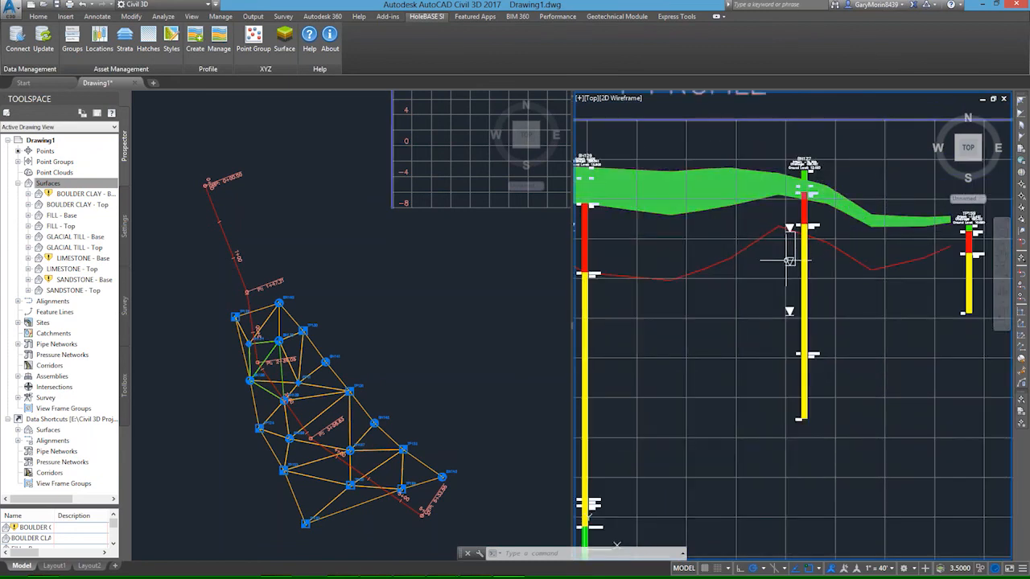
pyautogui.scroll(-5, 787, 288)
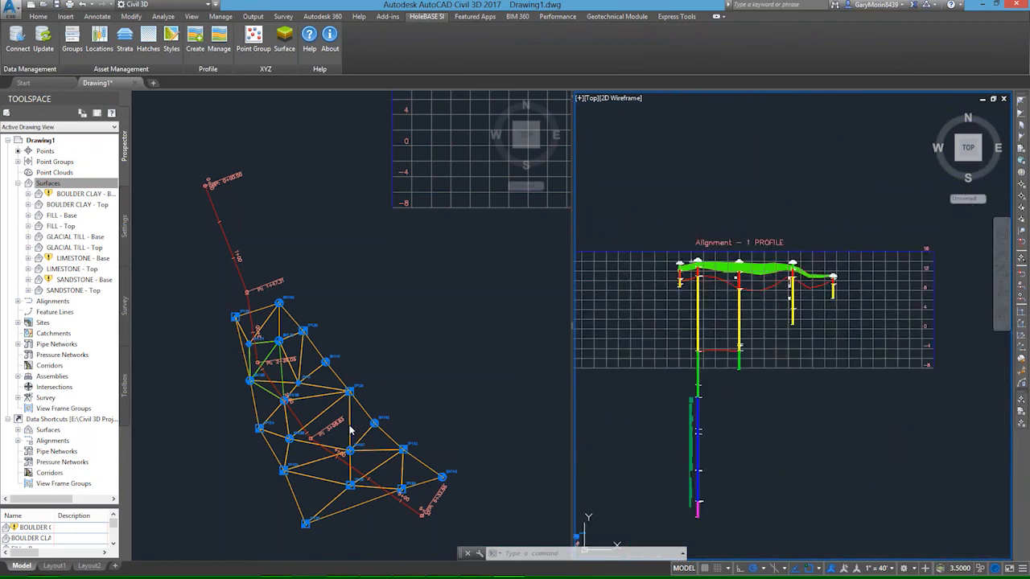
# Step: Move the alignment's central segment back north-east toward the middle of the site
pyautogui.click(299, 423)
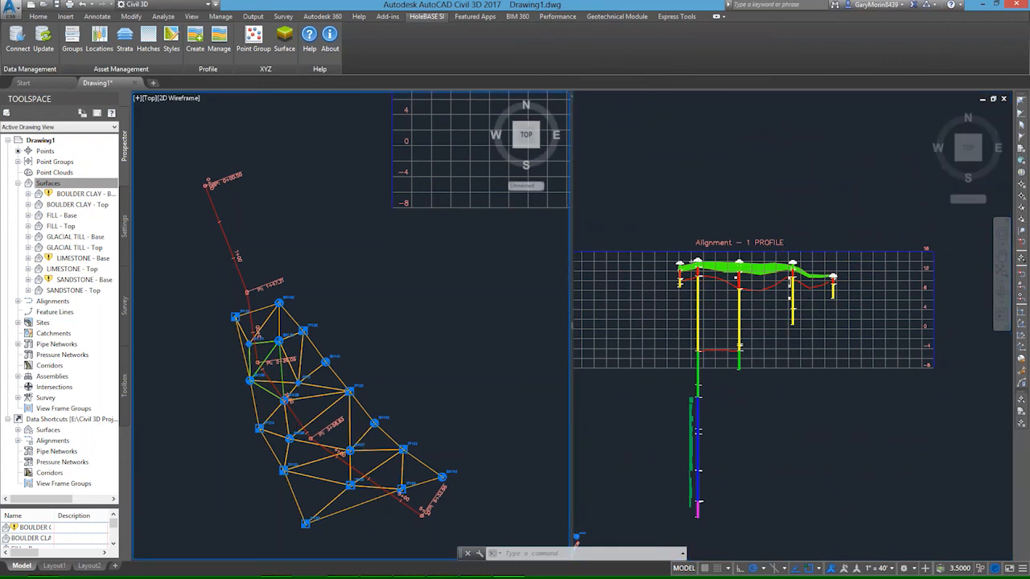
pyautogui.click(290, 411)
pyautogui.click(284, 400)
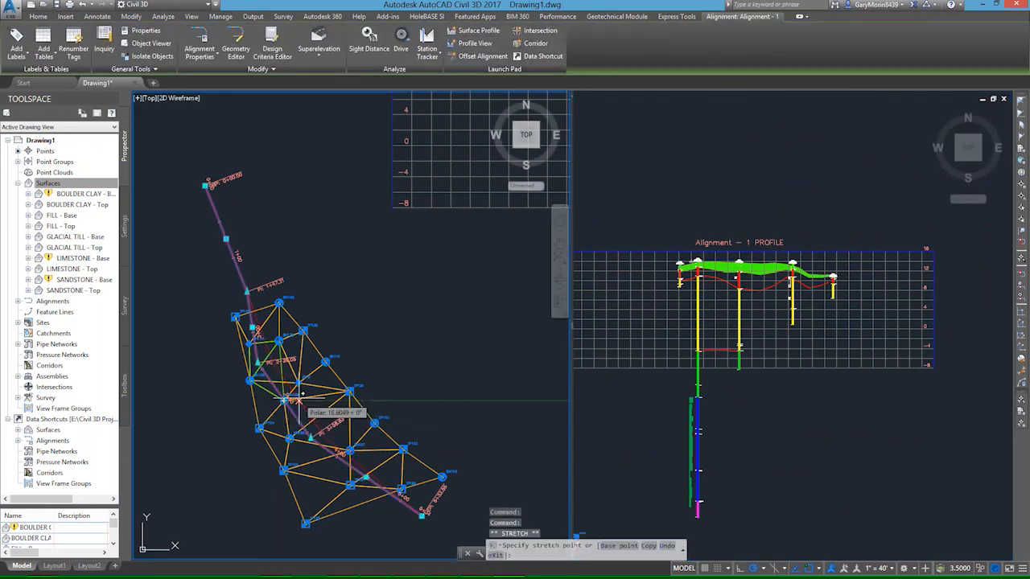
pyautogui.click(307, 396)
pyautogui.press('Escape')
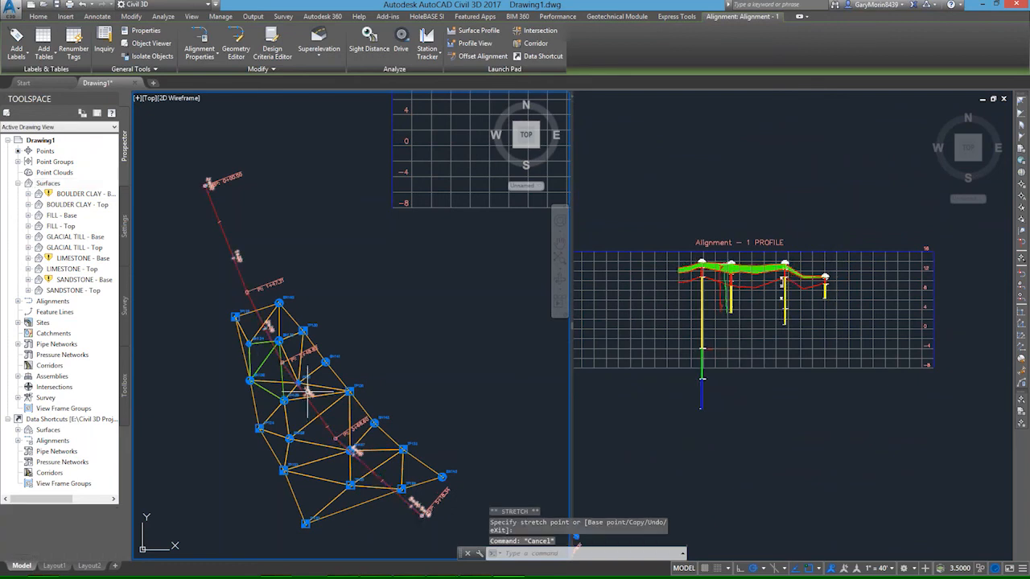
# Step: Examine the CPT1 traces and the neighbouring boreholes in the Section AA profile view
pyautogui.click(704, 330)
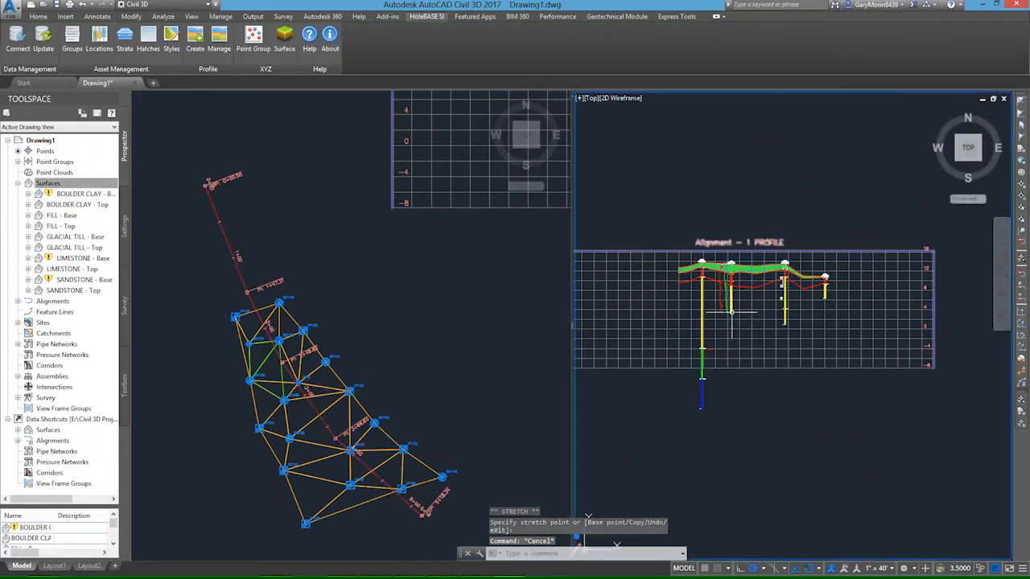
pyautogui.scroll(4, 728, 310)
pyautogui.scroll(2, 729, 306)
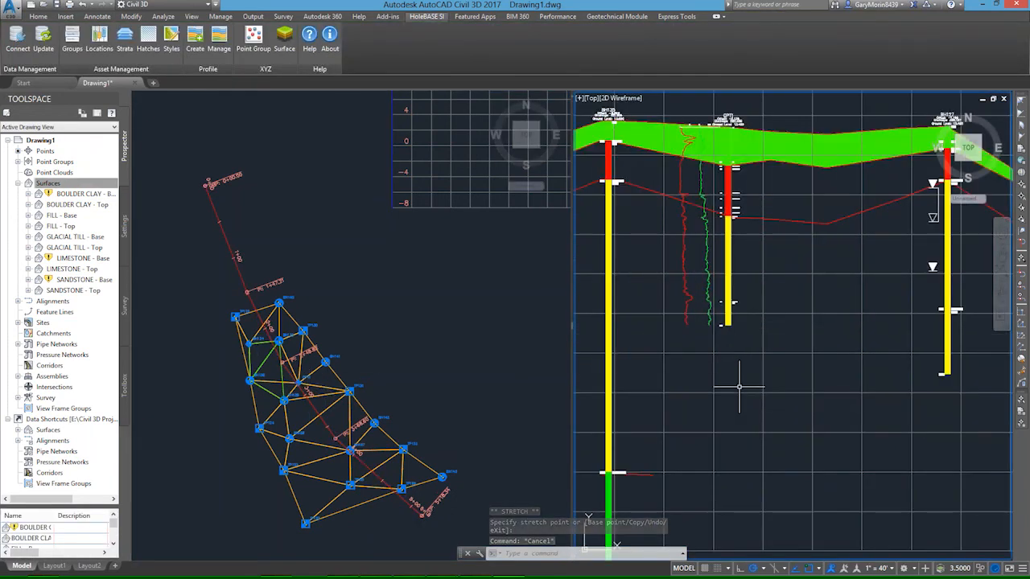
pyautogui.moveTo(741, 389); pyautogui.dragTo(780, 397, button='middle')
pyautogui.scroll(-4, 781, 396)
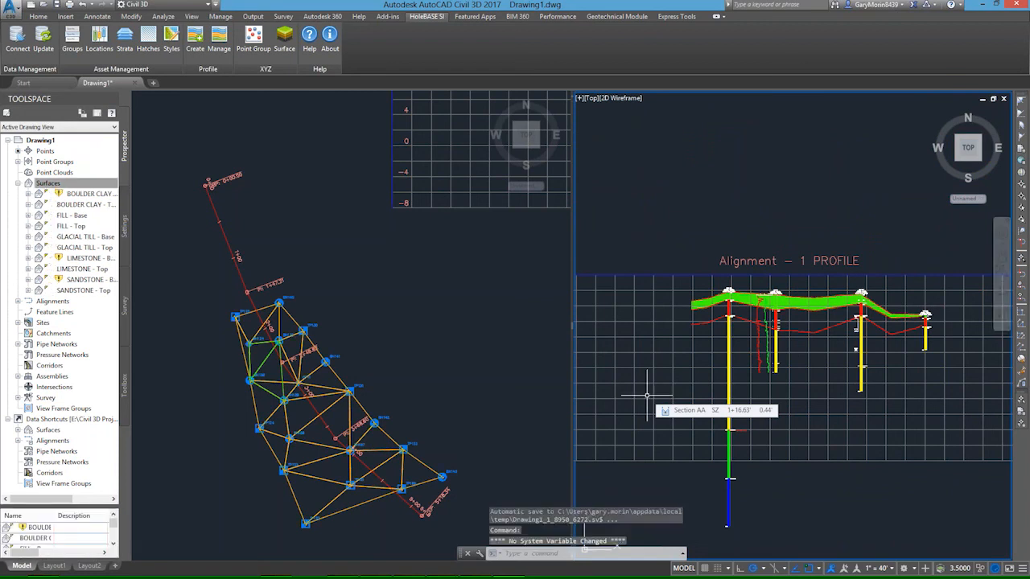
# Step: Include the North Zone location group alongside South Zone and save the location groups
pyautogui.moveTo(48, 569)
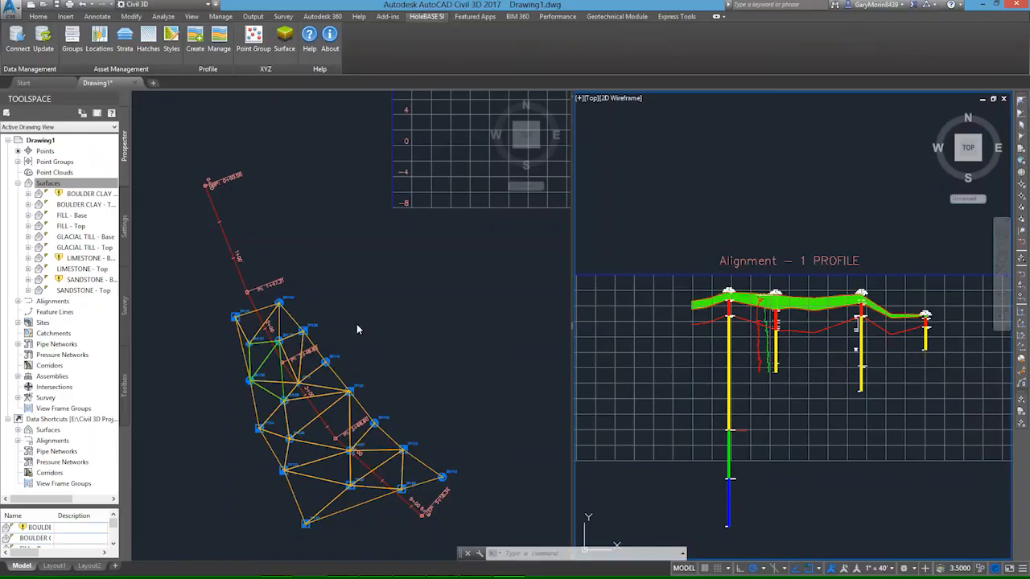
pyautogui.click(367, 330)
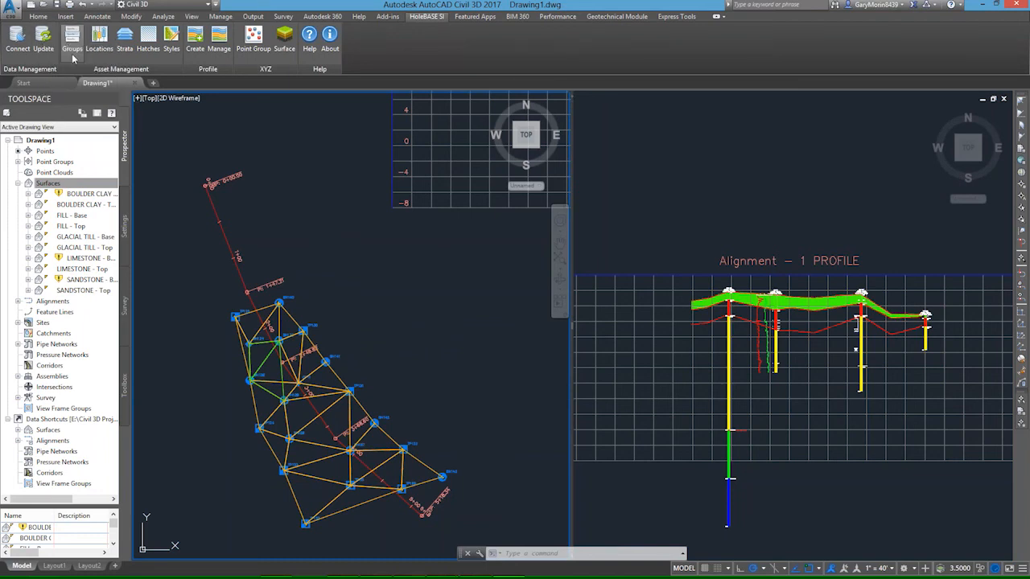
pyautogui.click(73, 58)
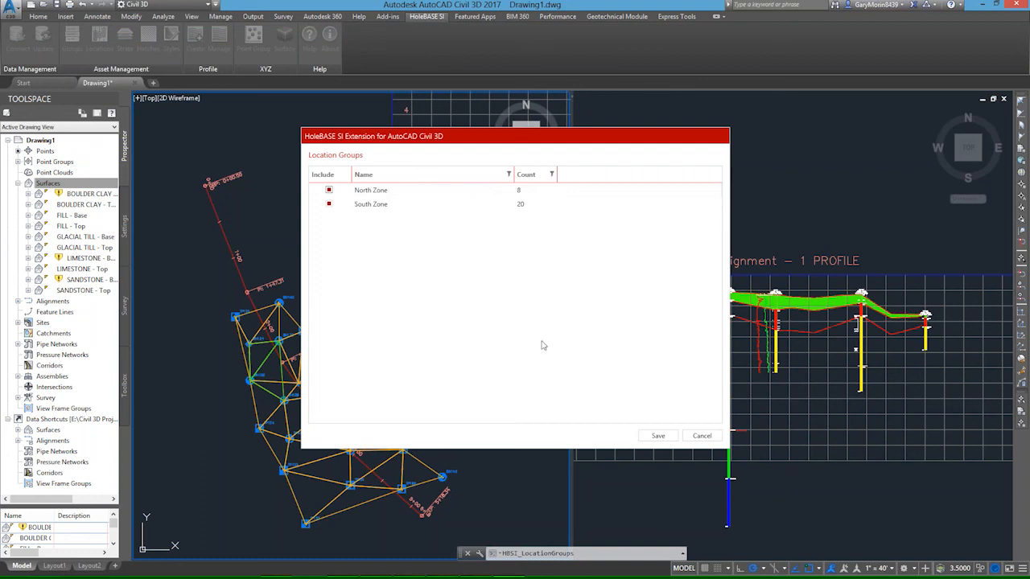
pyautogui.click(659, 435)
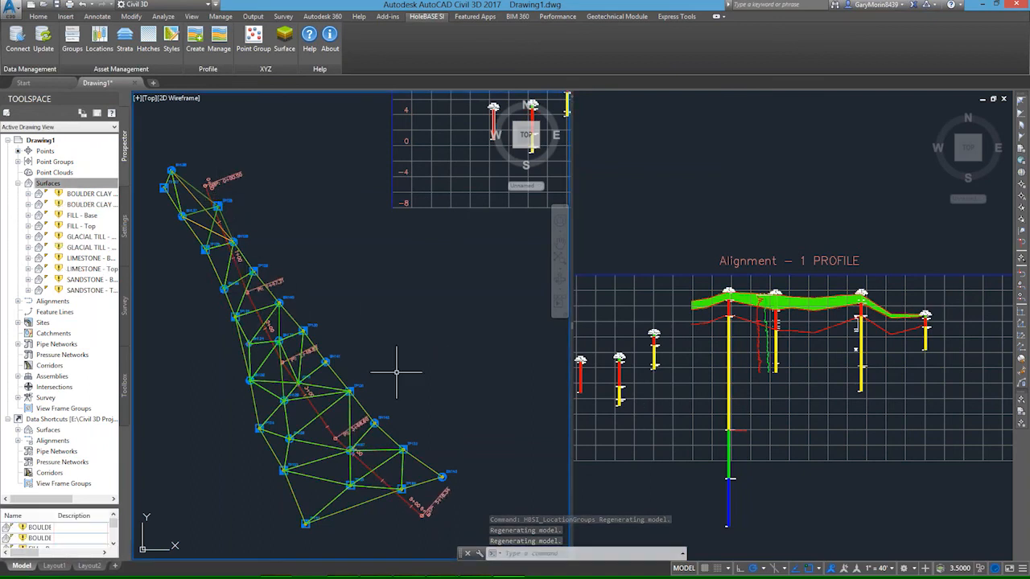
# Step: Move the alignment's north-western start point onto the northernmost borehole of the site
pyautogui.click(207, 191)
pyautogui.click(206, 186)
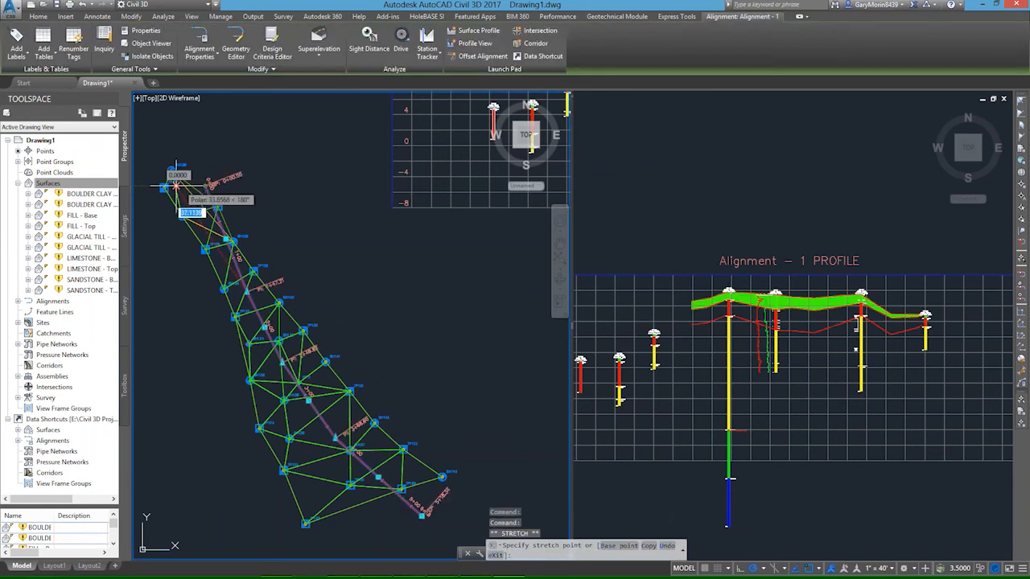
pyautogui.click(172, 169)
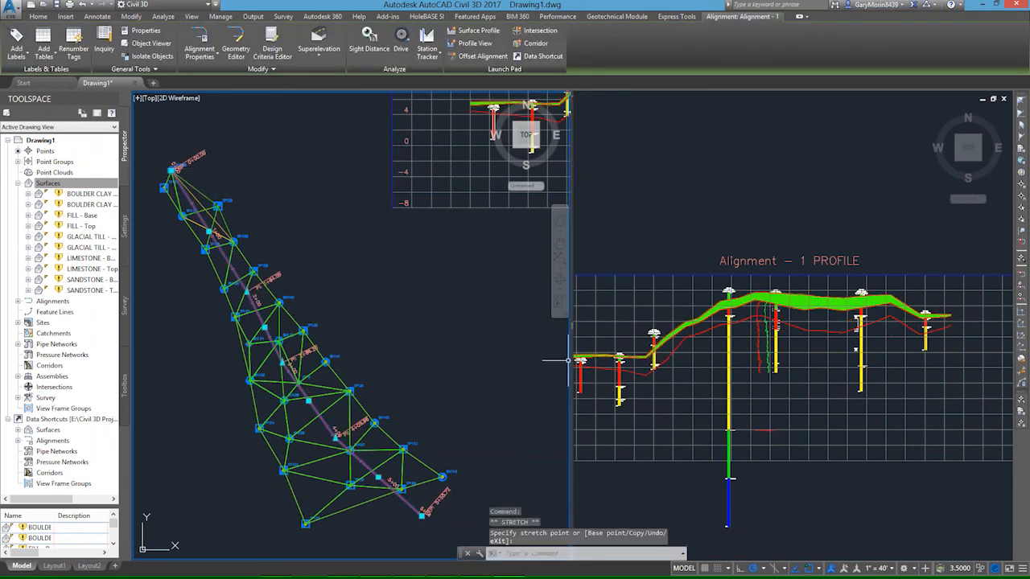
pyautogui.press('Escape')
# Step: Examine the full extent of the extended Section AA profile view across both zones
pyautogui.click(808, 457)
pyautogui.moveTo(808, 457); pyautogui.dragTo(877, 375, button='middle')
pyautogui.scroll(-3, 877, 374)
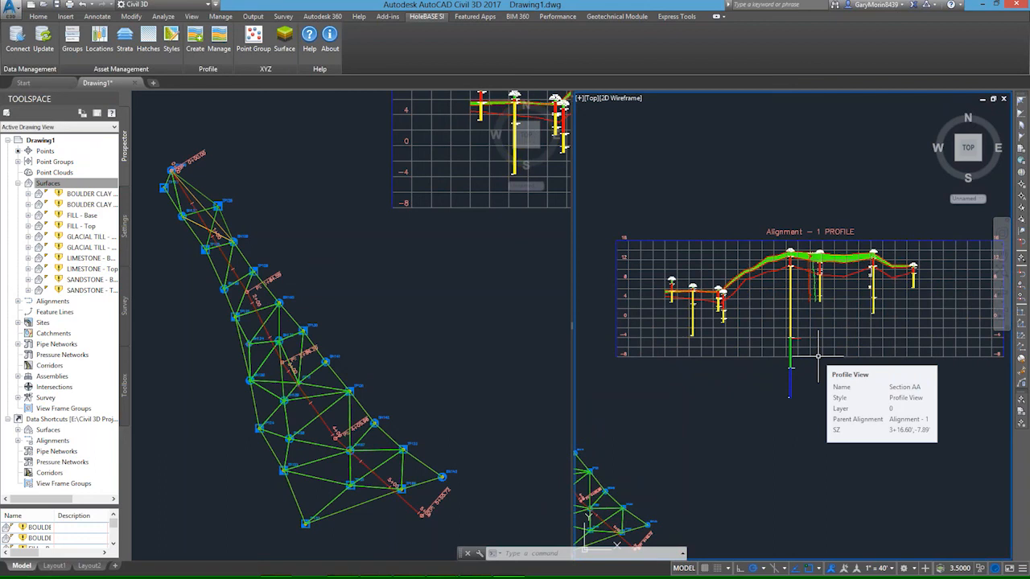
pyautogui.press('Escape')
pyautogui.press('Escape')
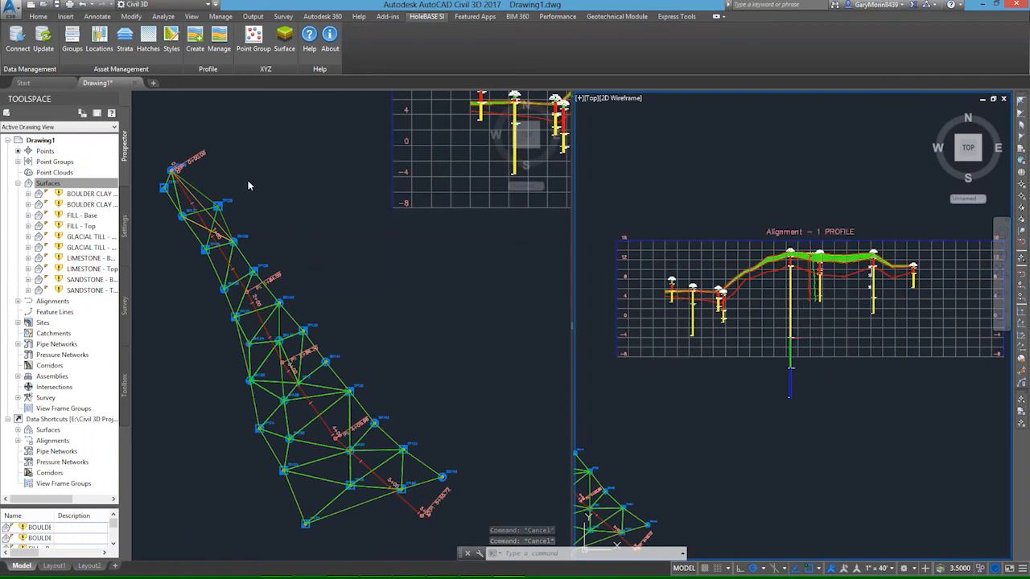
# Step: Start a new geotechnical profile view and set its style to Profile View
pyautogui.click(195, 40)
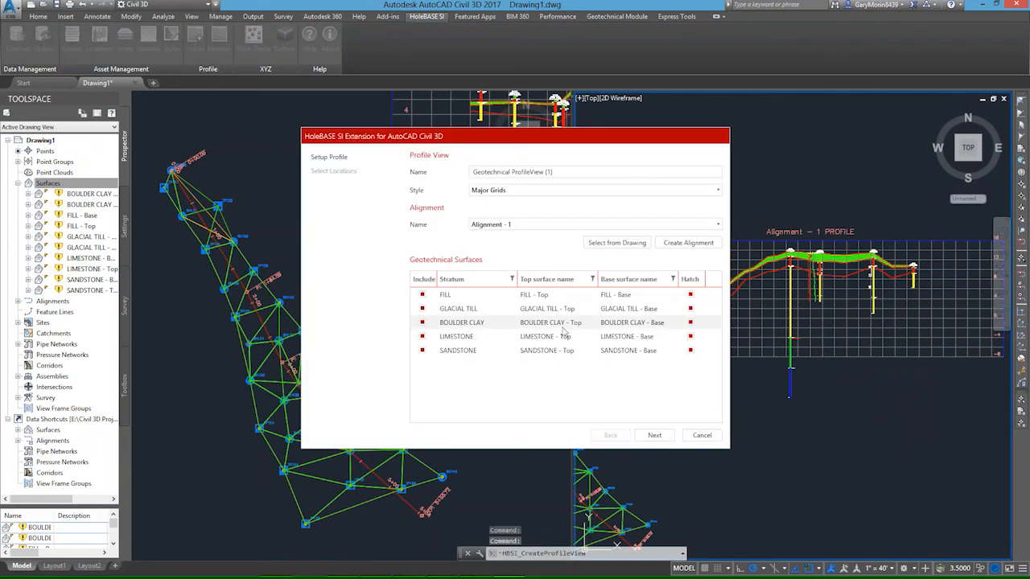
pyautogui.click(521, 189)
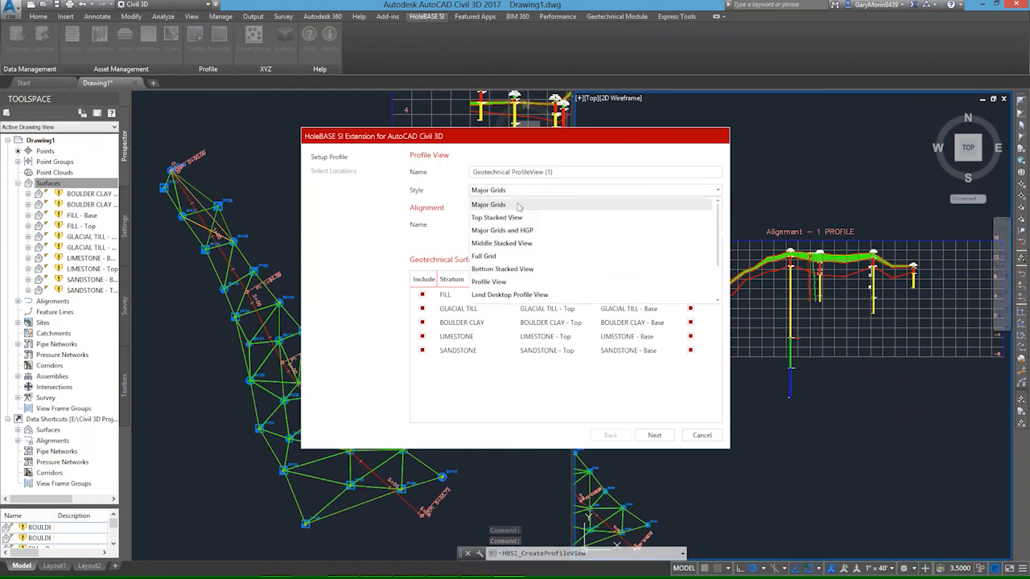
pyautogui.click(489, 282)
# Step: Draw a new alignment across the site from south-west to north-east, crossing the existing one, and continue to location selection
pyautogui.click(689, 242)
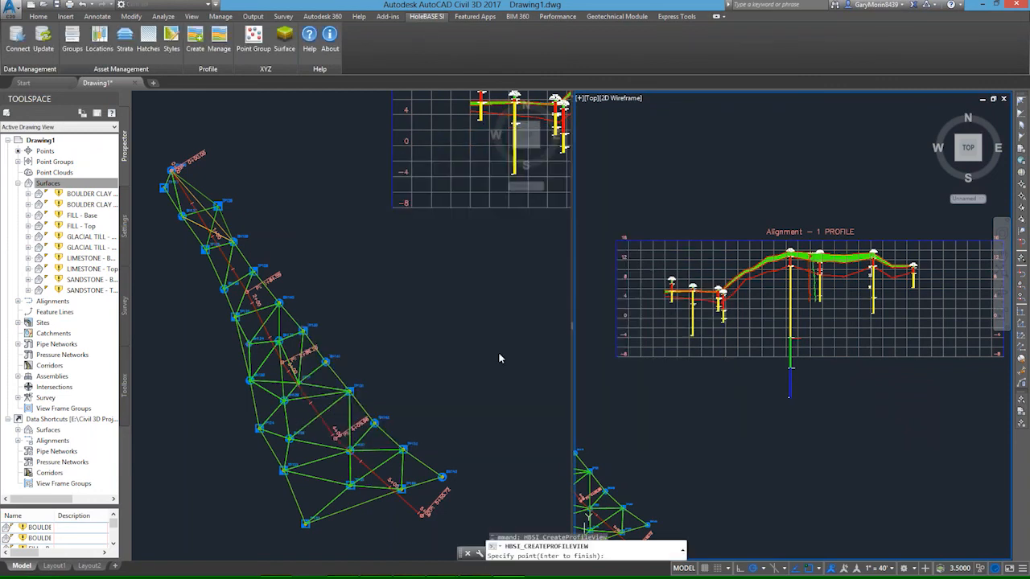
pyautogui.click(231, 459)
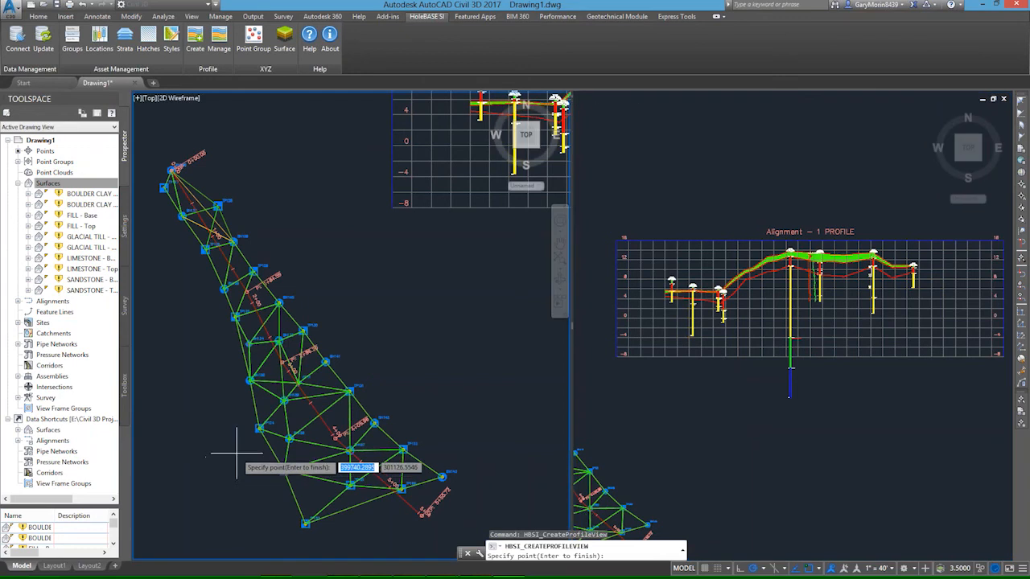
pyautogui.click(338, 362)
pyautogui.press('Return')
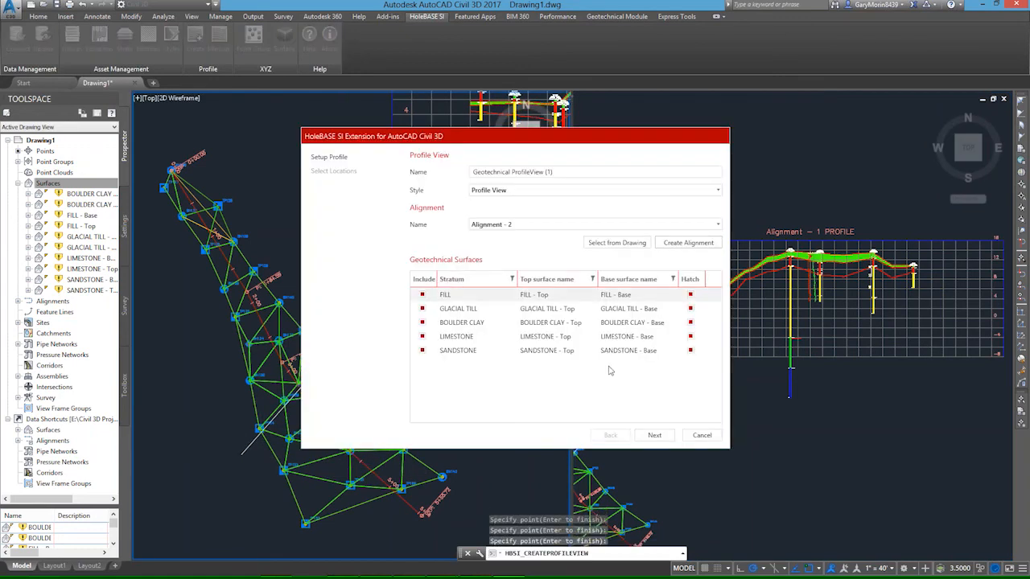
pyautogui.click(657, 437)
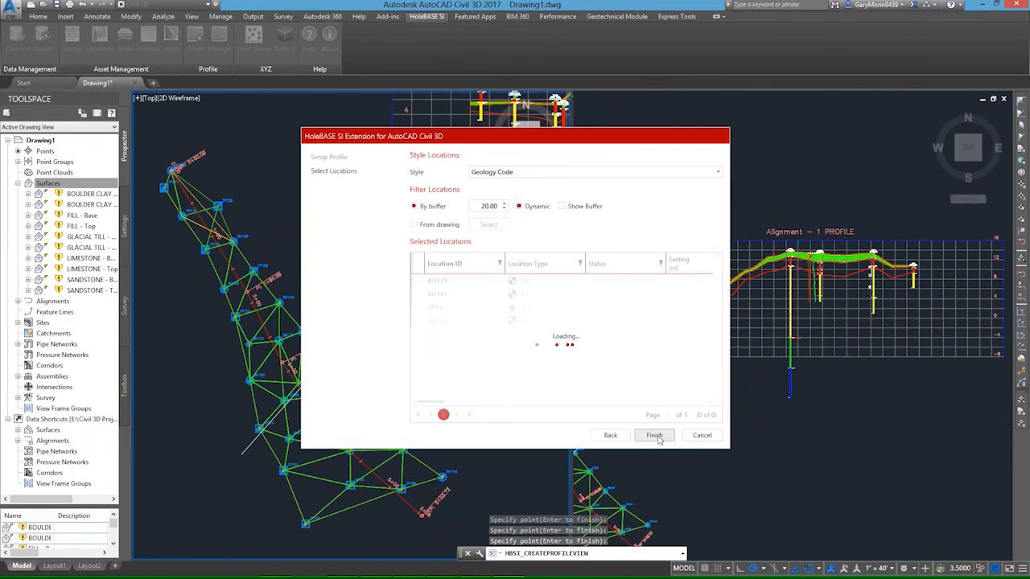
# Step: Set the location style to Legend Code, finish the profile setup and place the new profile view above the Alignment - 1 profile
pyautogui.click(519, 175)
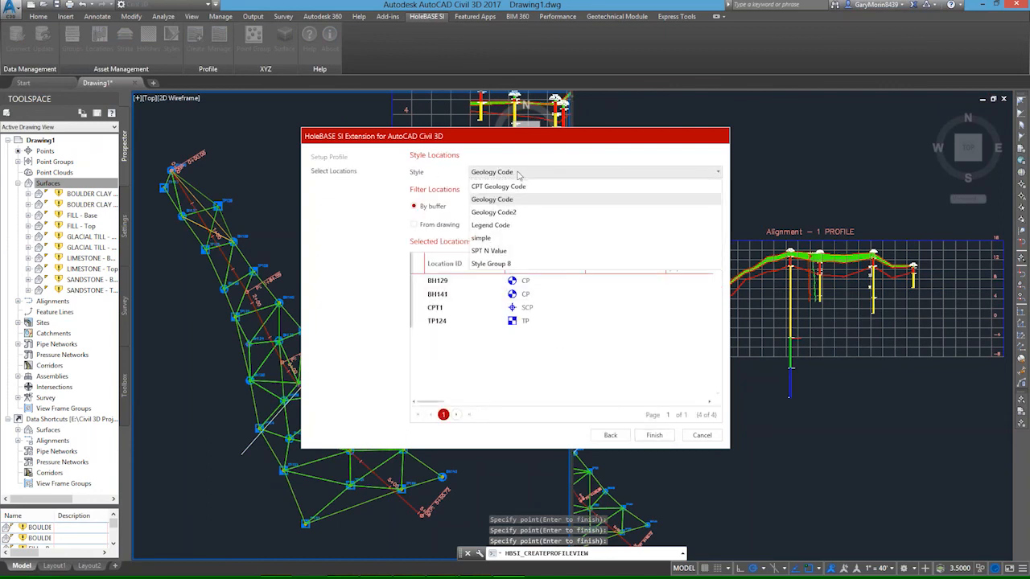
pyautogui.click(505, 226)
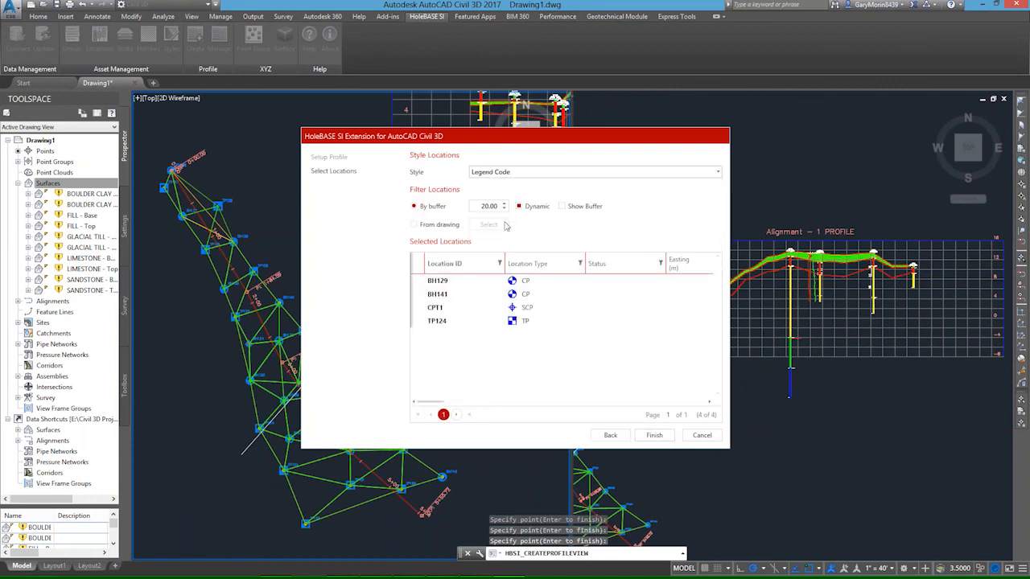
pyautogui.click(654, 434)
pyautogui.click(648, 154)
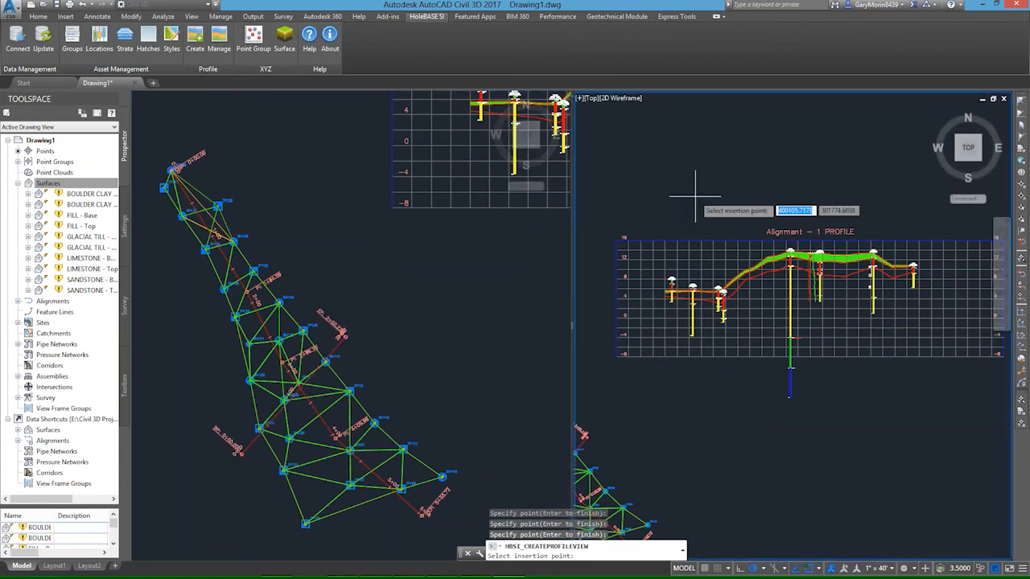
pyautogui.scroll(-3, 650, 129)
pyautogui.click(649, 123)
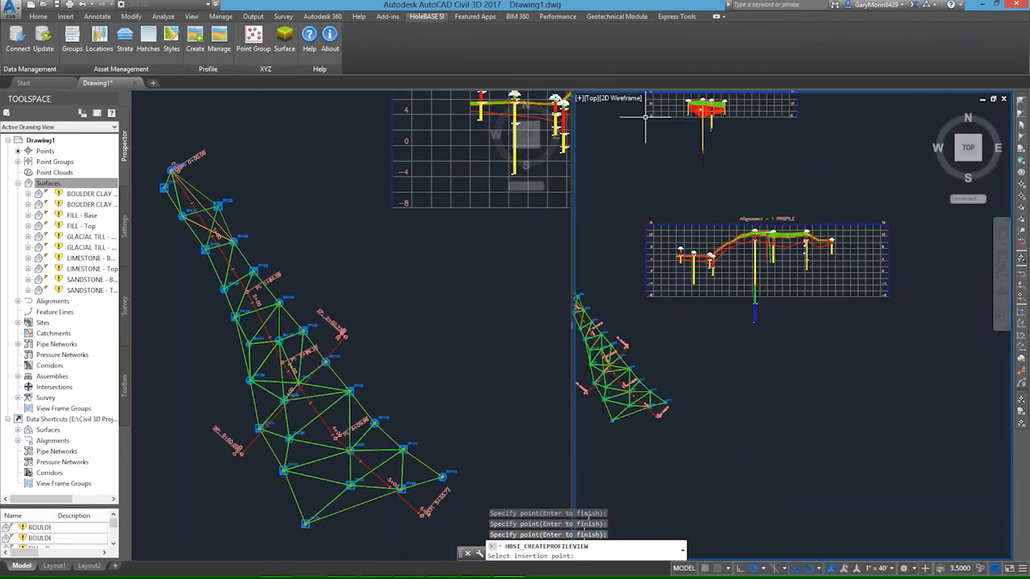
# Step: Examine the borehole legend hatching and strata in the new Alignment - 2 profile view, up close and as a whole
pyautogui.moveTo(699, 215); pyautogui.dragTo(701, 240, button='middle')
pyautogui.scroll(6, 701, 240)
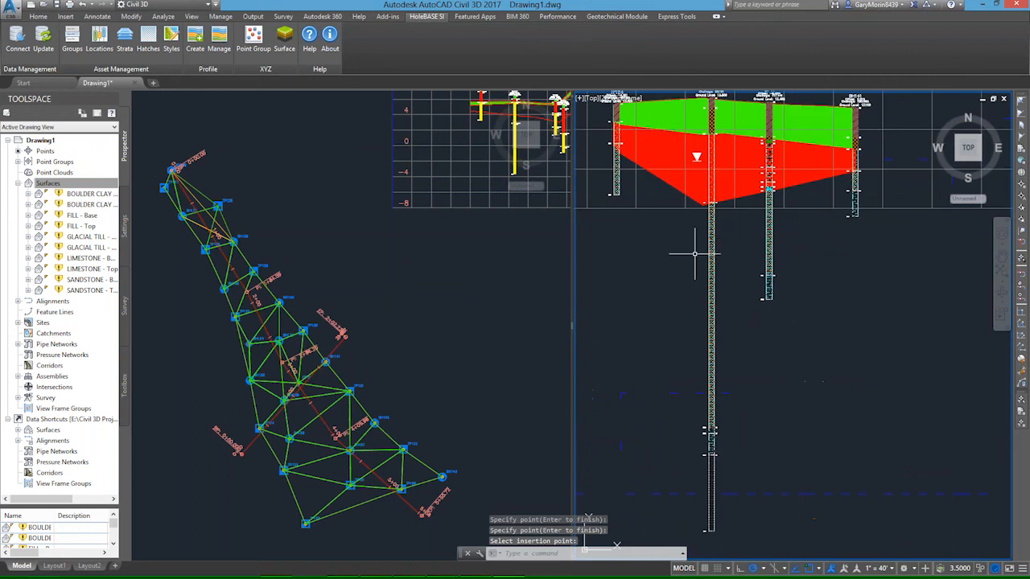
pyautogui.scroll(-5, 683, 260)
pyautogui.scroll(7, 680, 250)
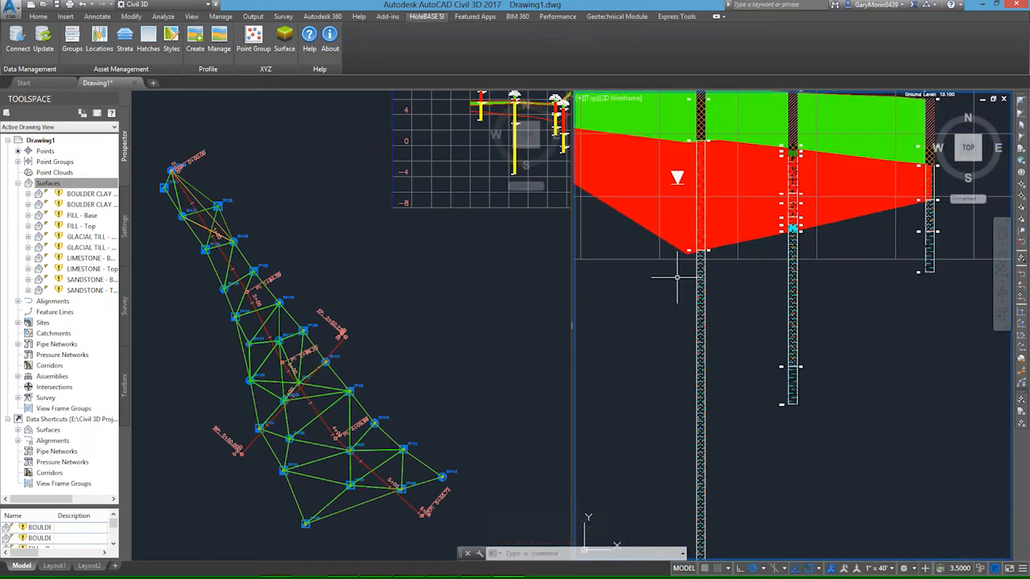
pyautogui.scroll(-3, 678, 238)
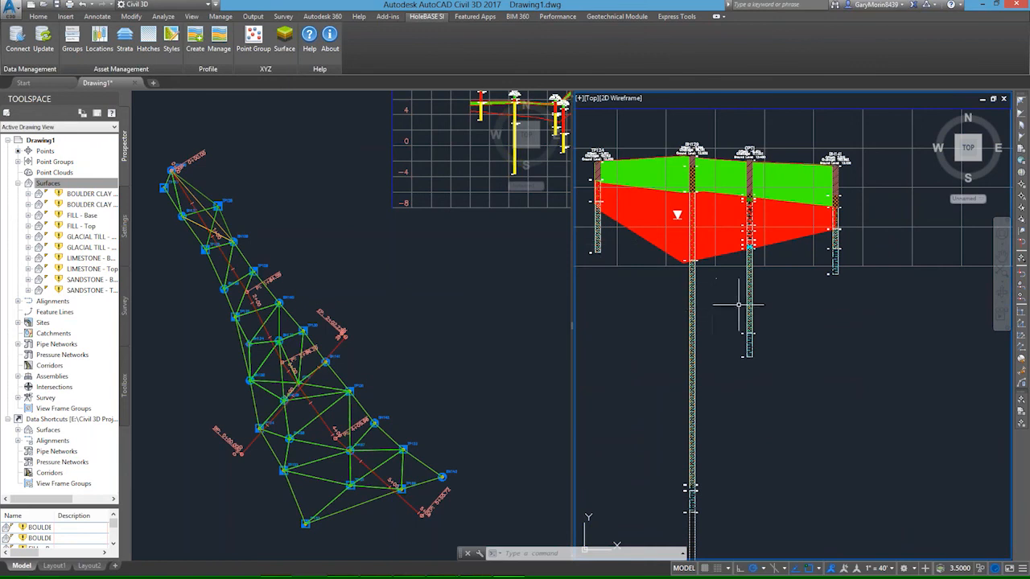
pyautogui.scroll(7, 692, 303)
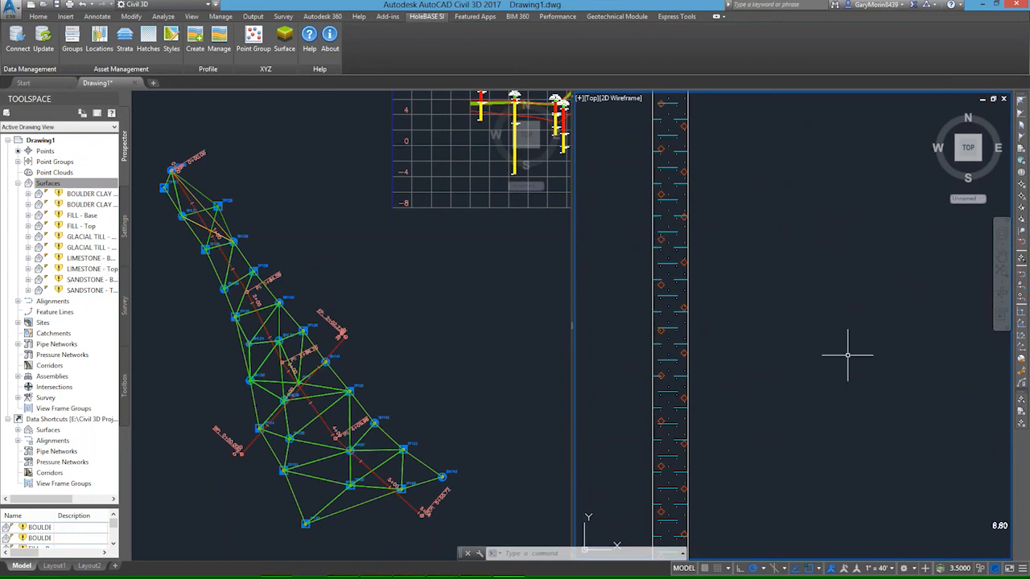
pyautogui.scroll(-8, 848, 355)
pyautogui.scroll(-3, 845, 362)
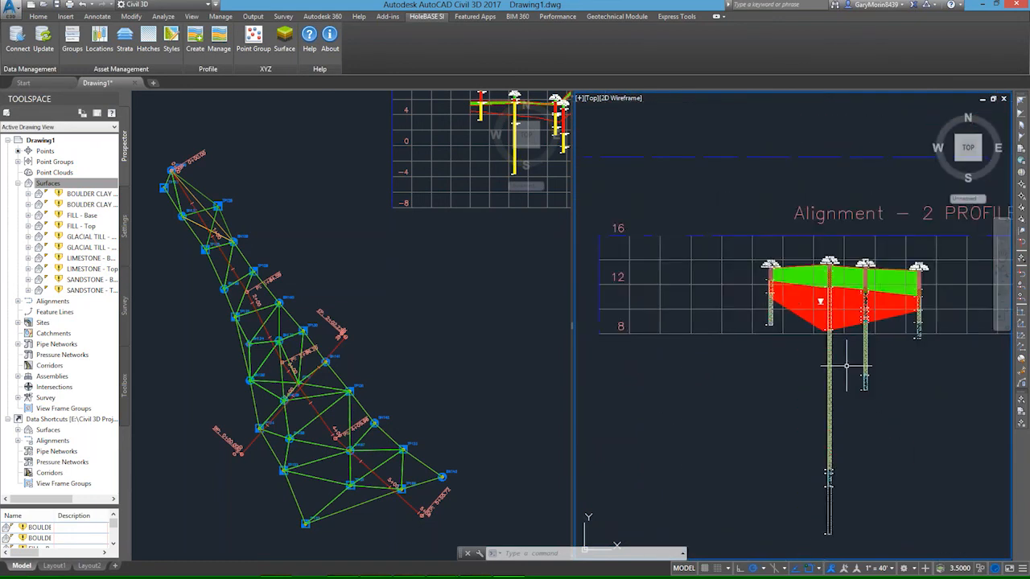
# Step: Switch the Alignment - 2 profile view to a user specified height with a minimum elevation of -10
pyautogui.click(669, 332)
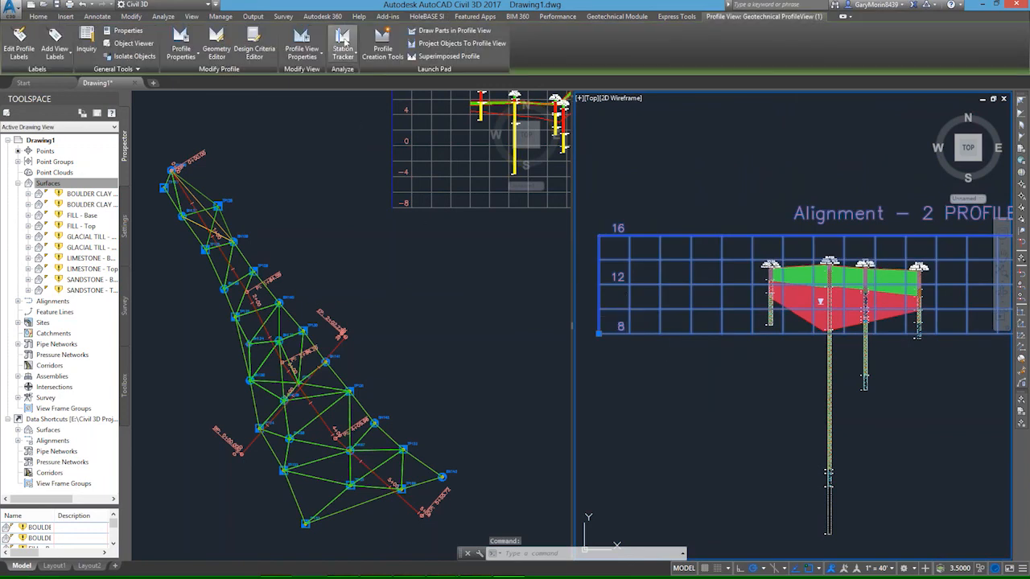
pyautogui.click(302, 36)
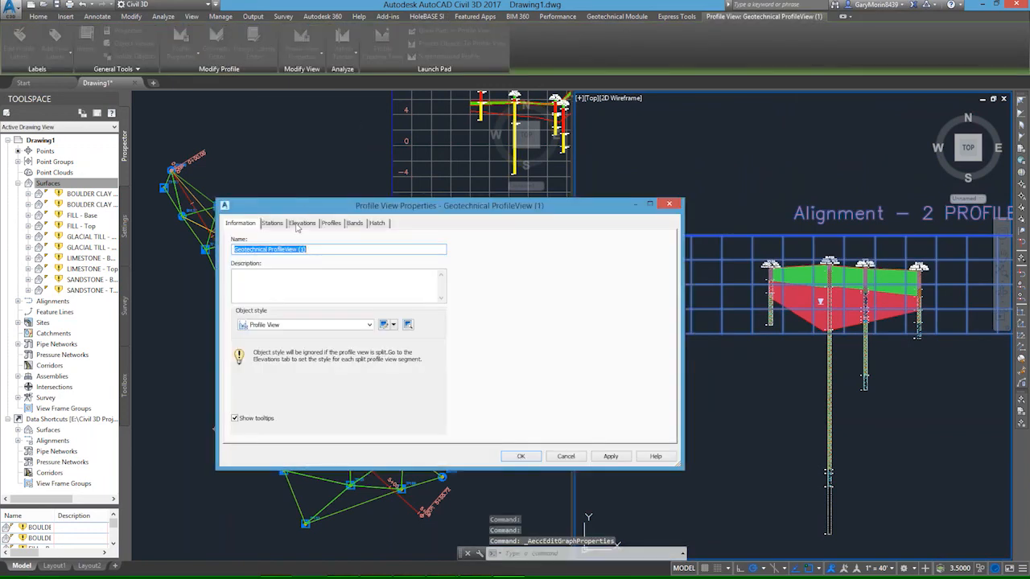
pyautogui.click(297, 226)
pyautogui.click(244, 287)
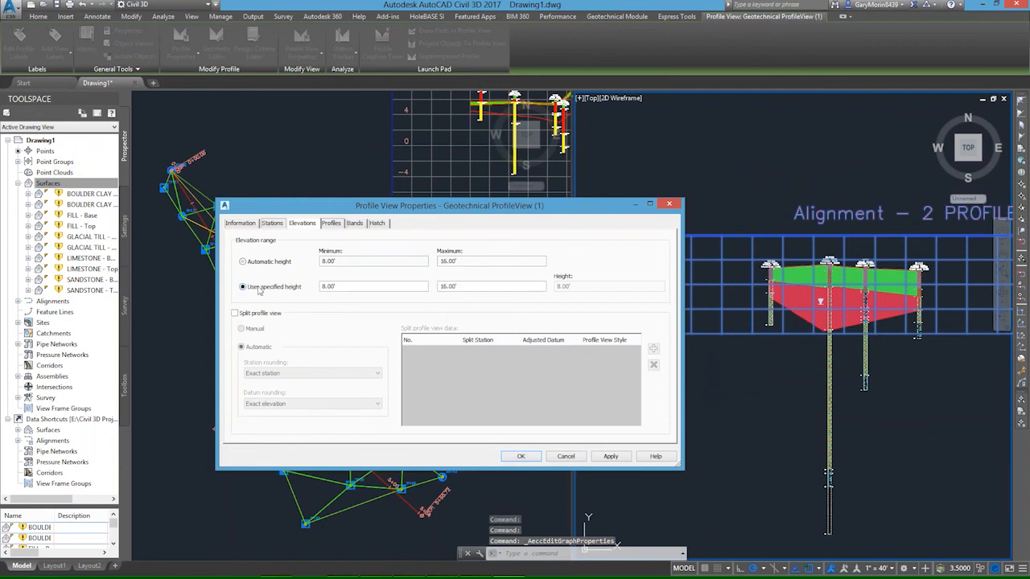
pyautogui.doubleClick(350, 287)
pyautogui.write('-10')
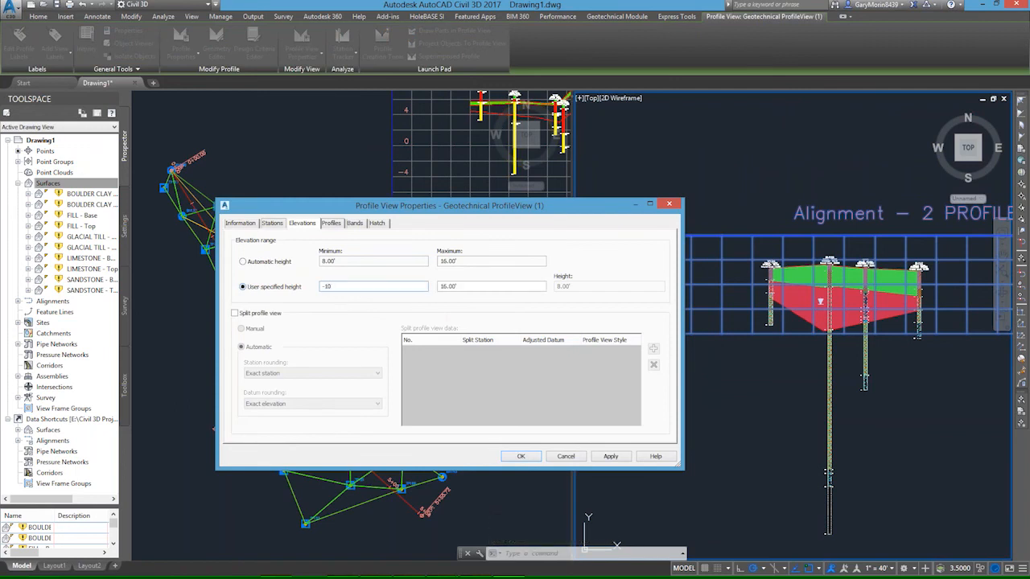
pyautogui.click(529, 459)
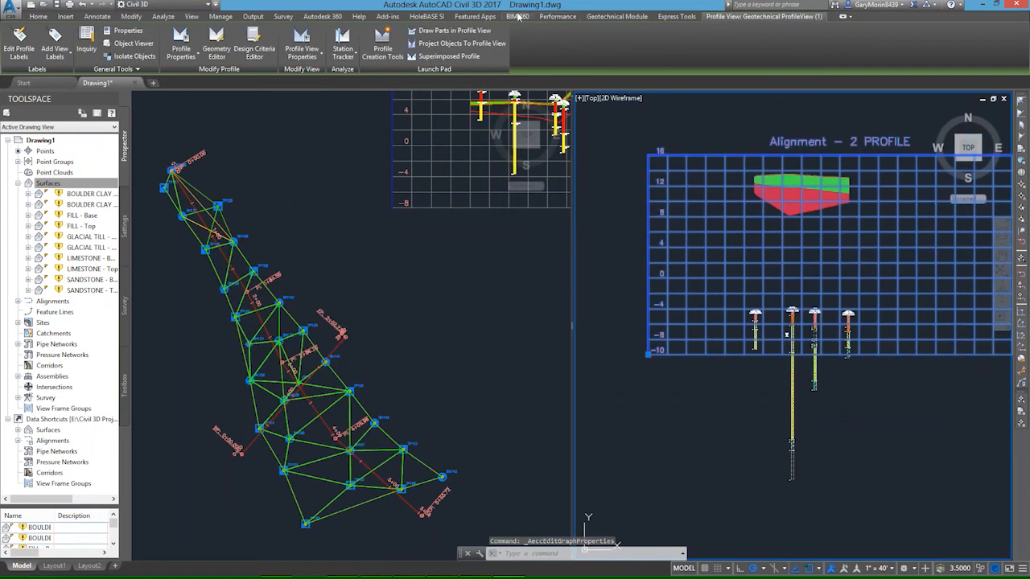
# Step: Rebuild all geotechnical profiles and close the profile manager
pyautogui.click(427, 16)
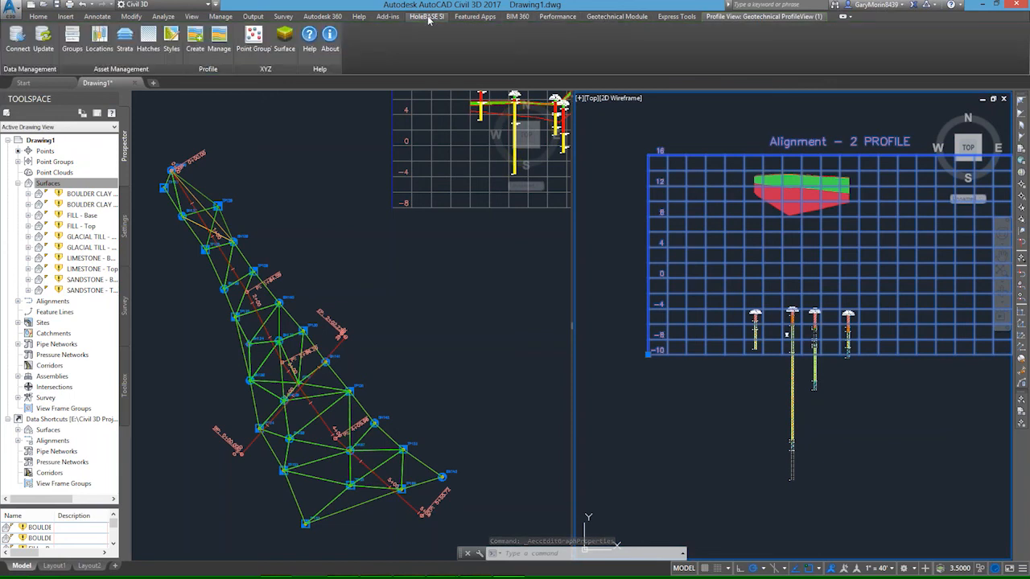
pyautogui.click(224, 44)
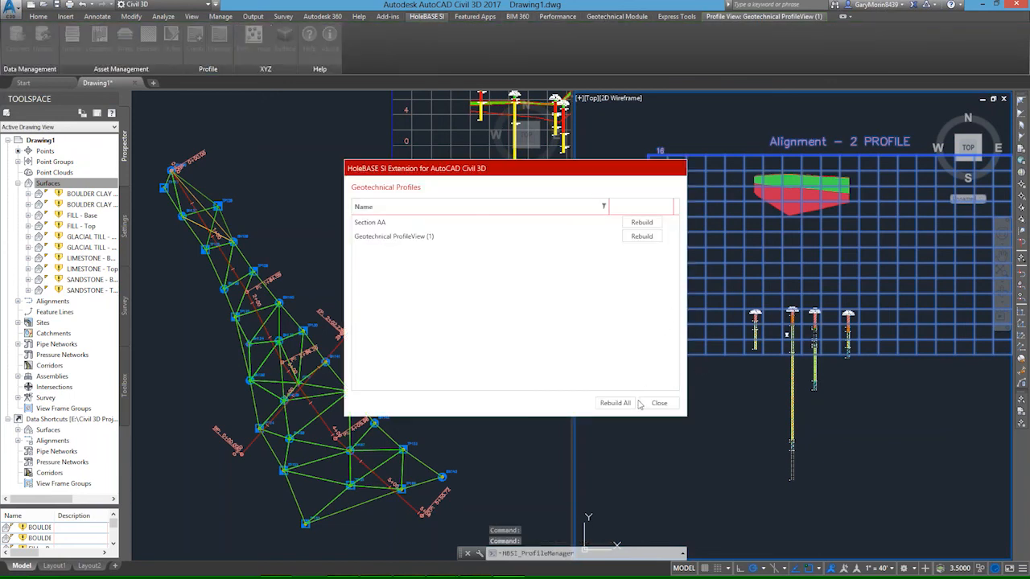
pyautogui.click(617, 404)
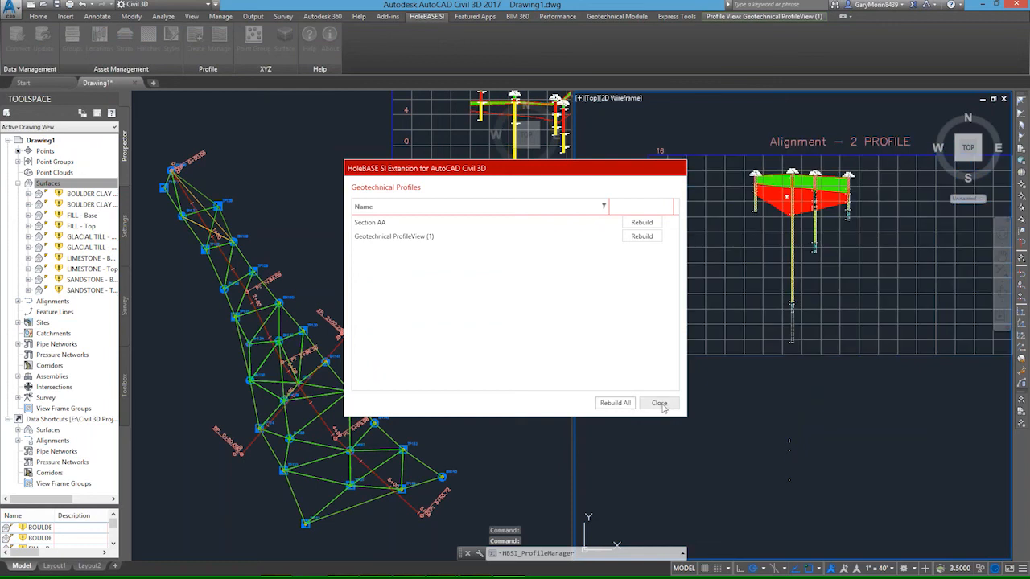
pyautogui.click(660, 404)
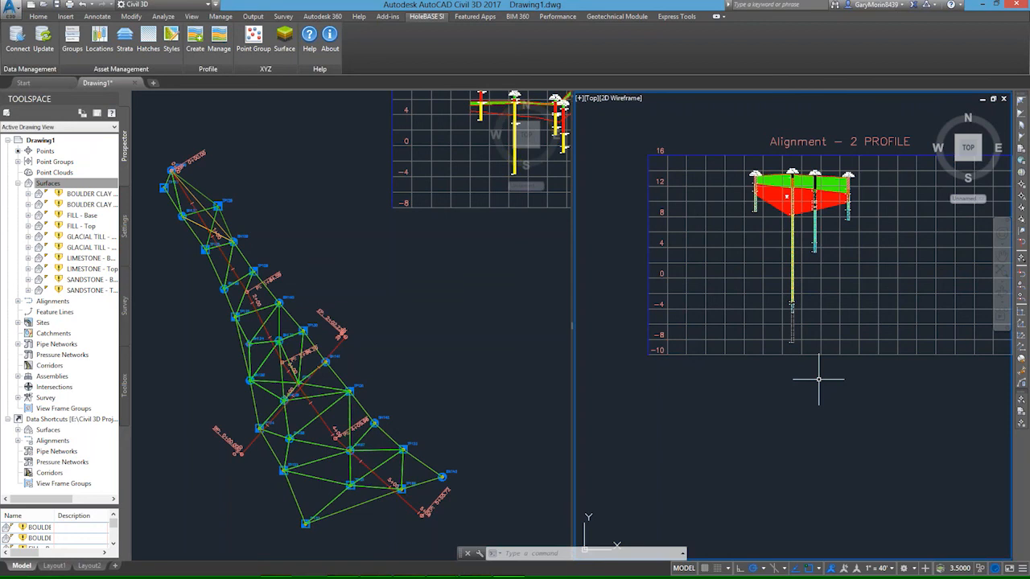
# Step: Switch to the PowerPoint slide show and advance to the slide on visualizing down hole geotechnical data
pyautogui.hotkey('alt', 'Tab')
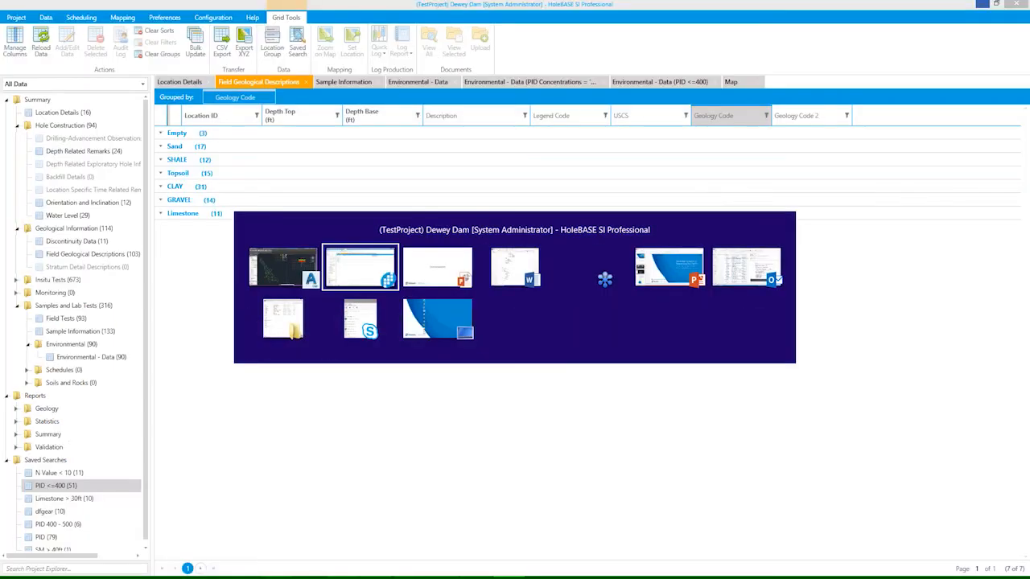
pyautogui.hotkey('alt', 'Tab')
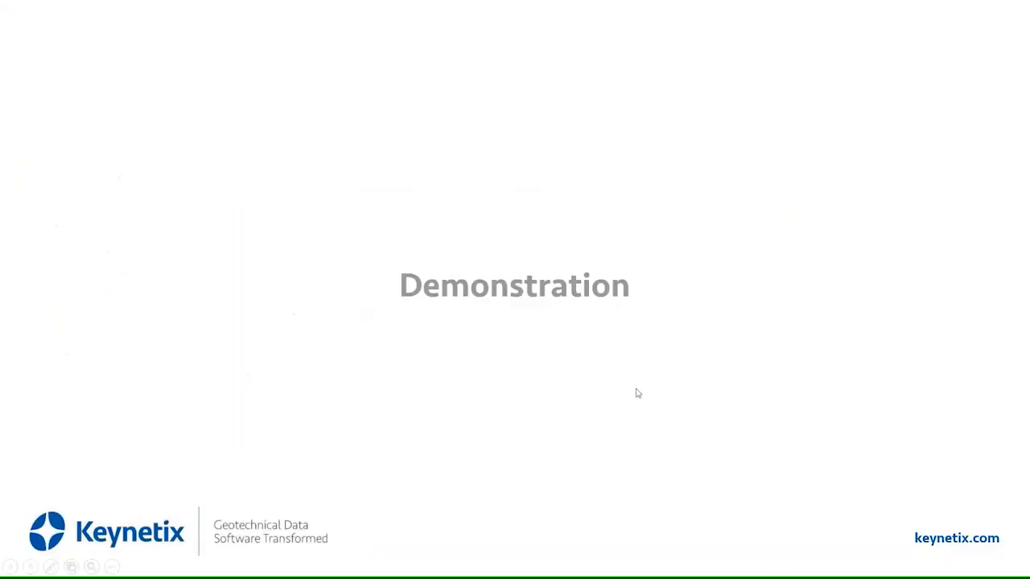
pyautogui.click(641, 411)
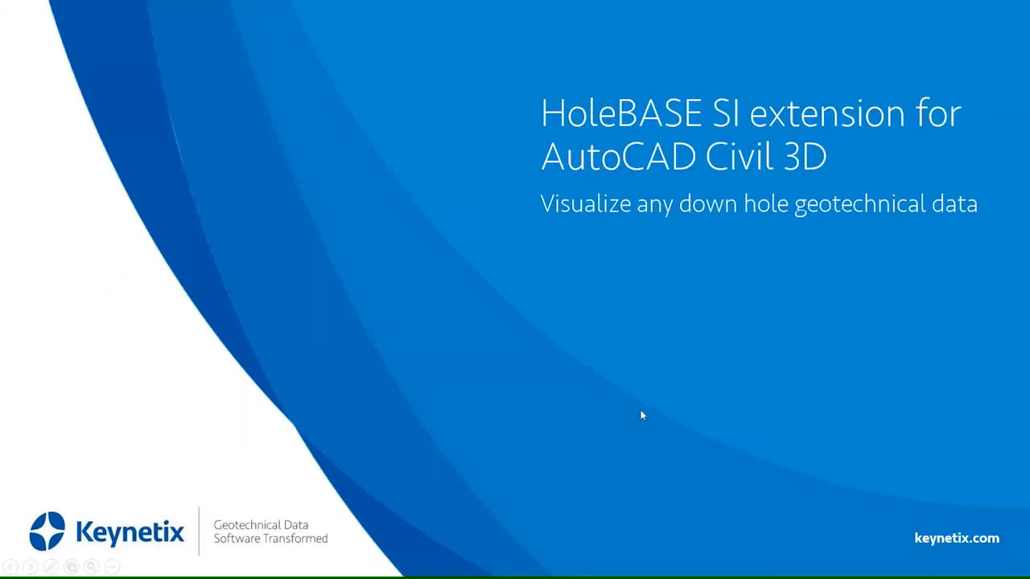
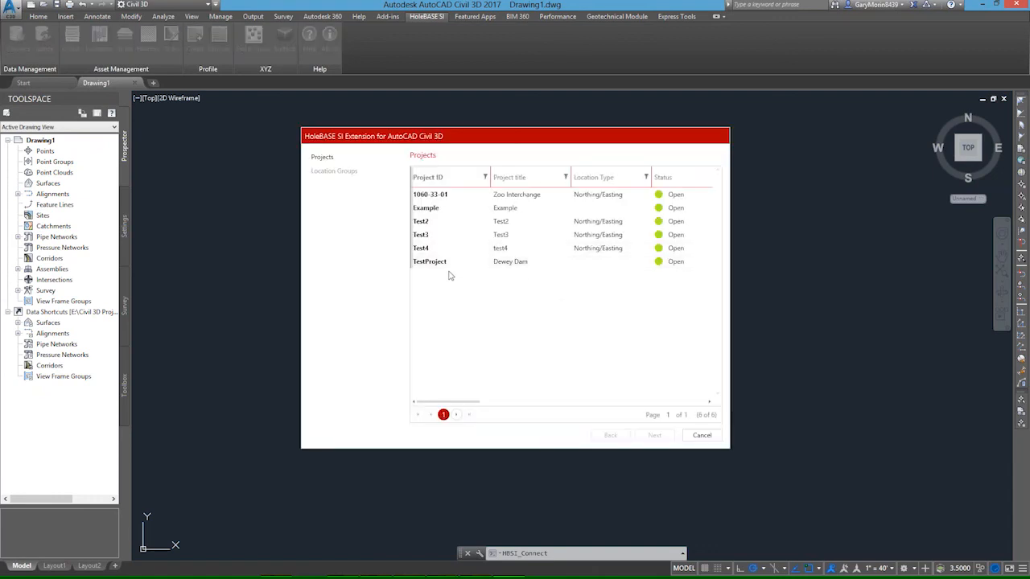
# Step: Connect the new drawing to TestProject with only the South Zone location group included, and view the imported boreholes in 3D
pyautogui.click(449, 264)
pyautogui.click(656, 437)
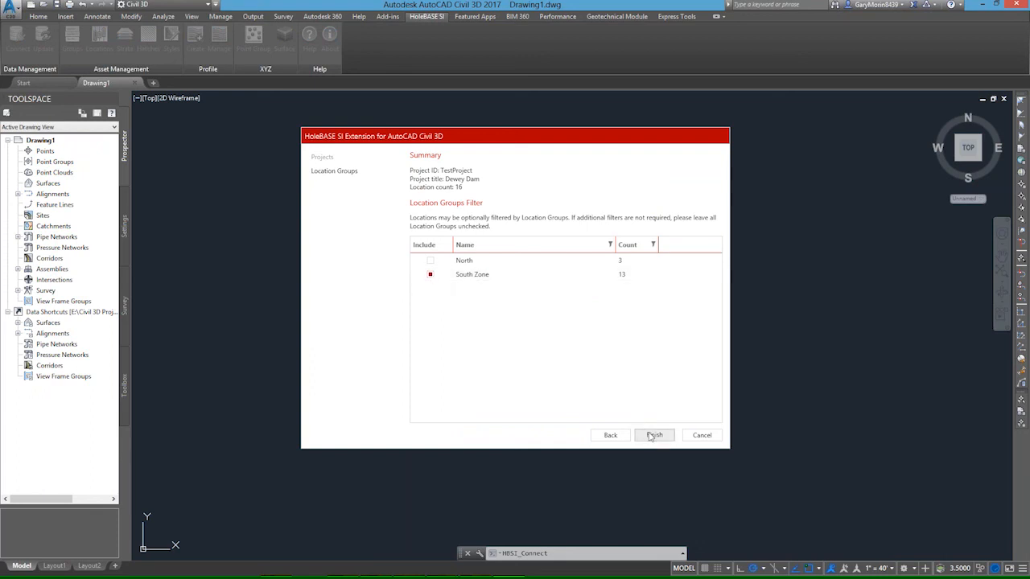
pyautogui.click(651, 435)
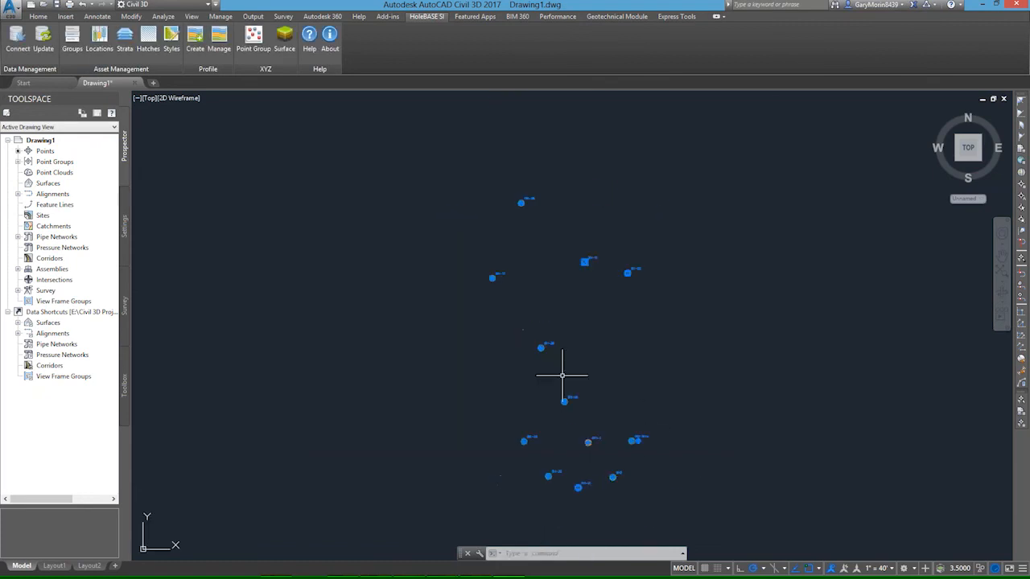
pyautogui.moveTo(563, 379)
pyautogui.keyDown('shift'); pyautogui.mouseDown(button='middle')
pyautogui.moveTo(565, 395)
pyautogui.moveTo(683, 338)
pyautogui.moveTo(578, 344)
pyautogui.mouseUp(button='middle'); pyautogui.keyUp('shift')
pyautogui.scroll(3, 568, 346)
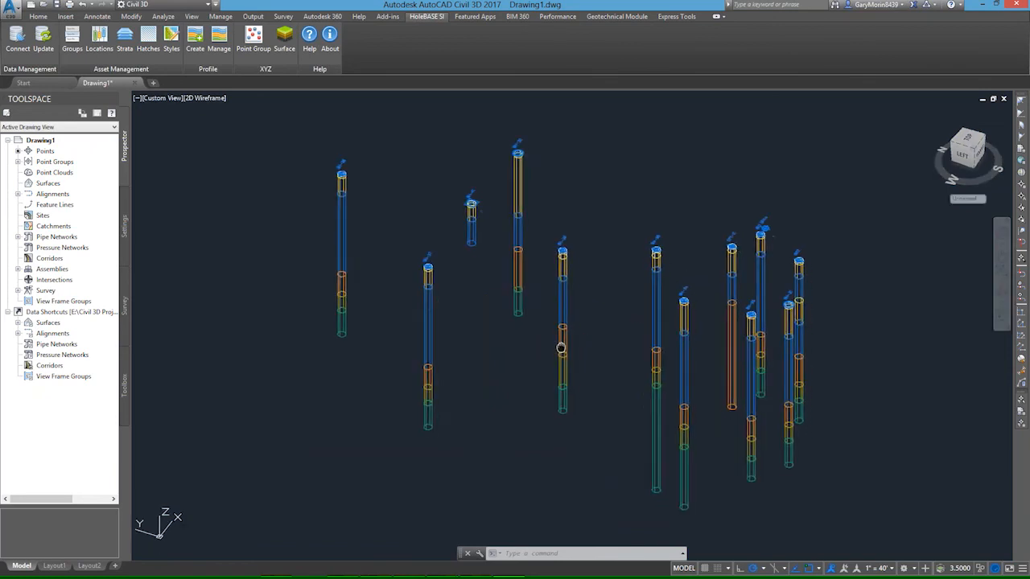
pyautogui.moveTo(354, 577)
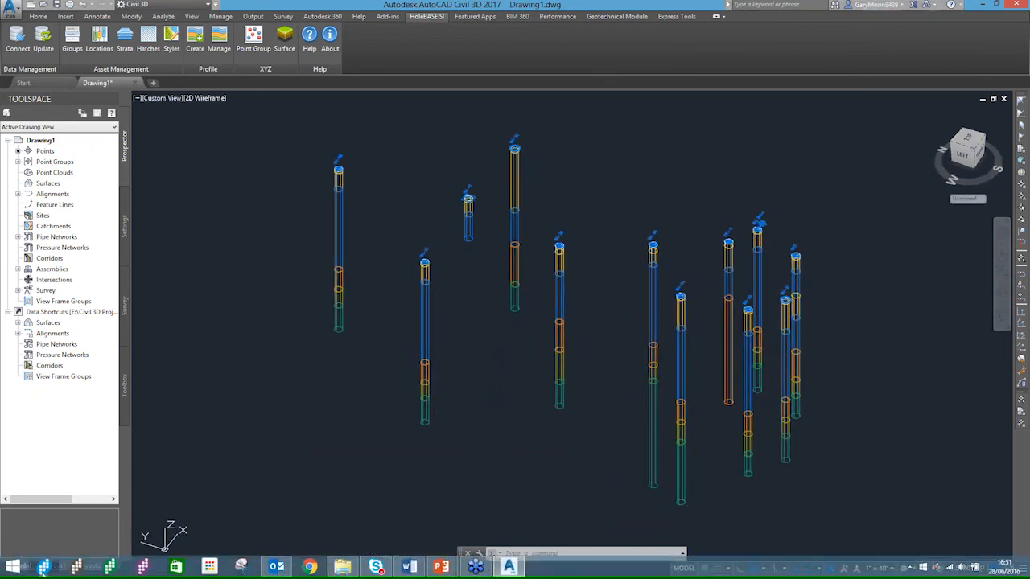
pyautogui.click(44, 567)
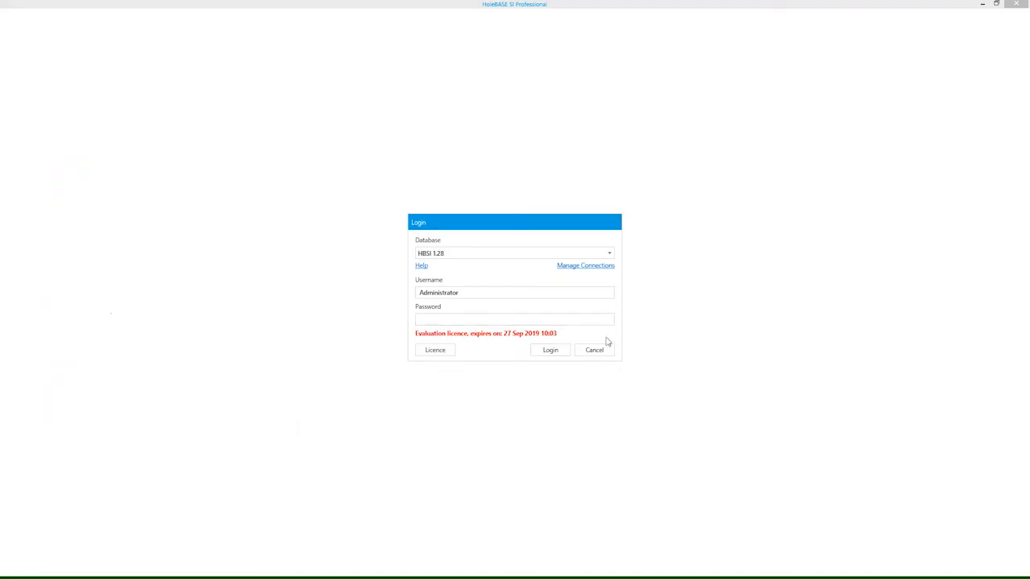
pyautogui.click(596, 351)
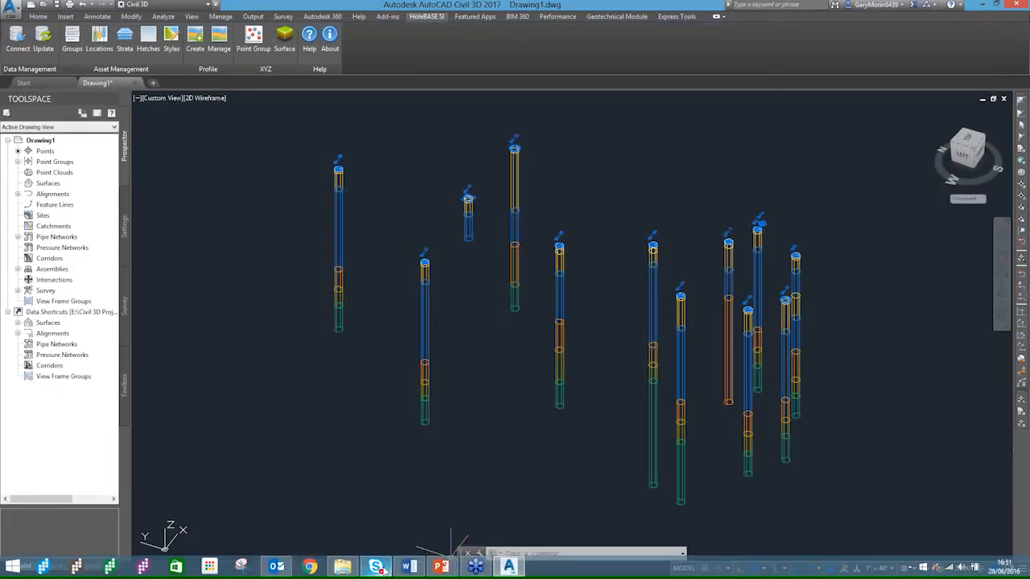
# Step: Switch to the open HoleBASE SI Professional project and display its Environmental - Data table with the PID concentrations
pyautogui.hotkey('alt', 'Tab')
pyautogui.moveTo(384, 571)
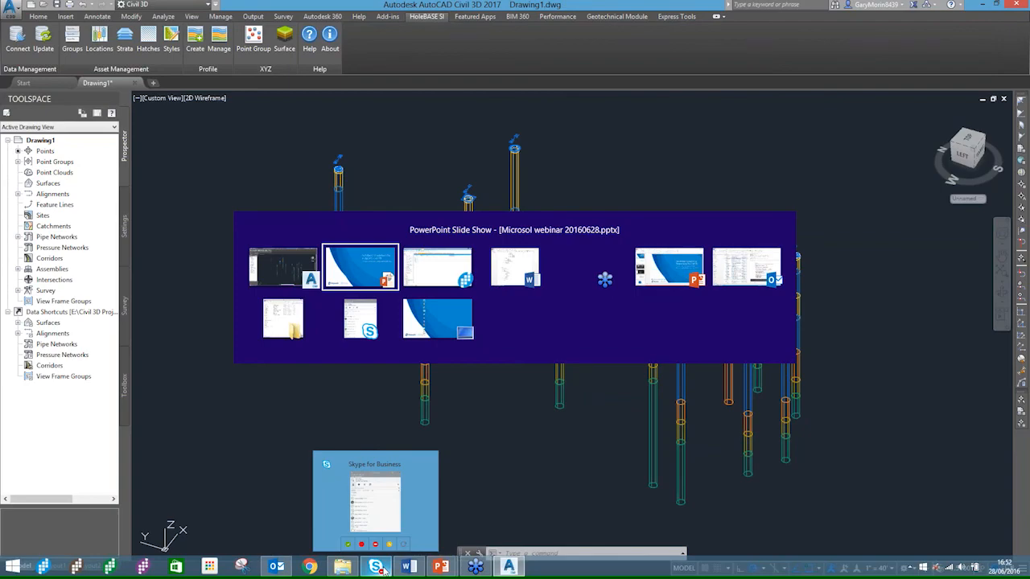
pyautogui.hotkey('alt', 'Tab')
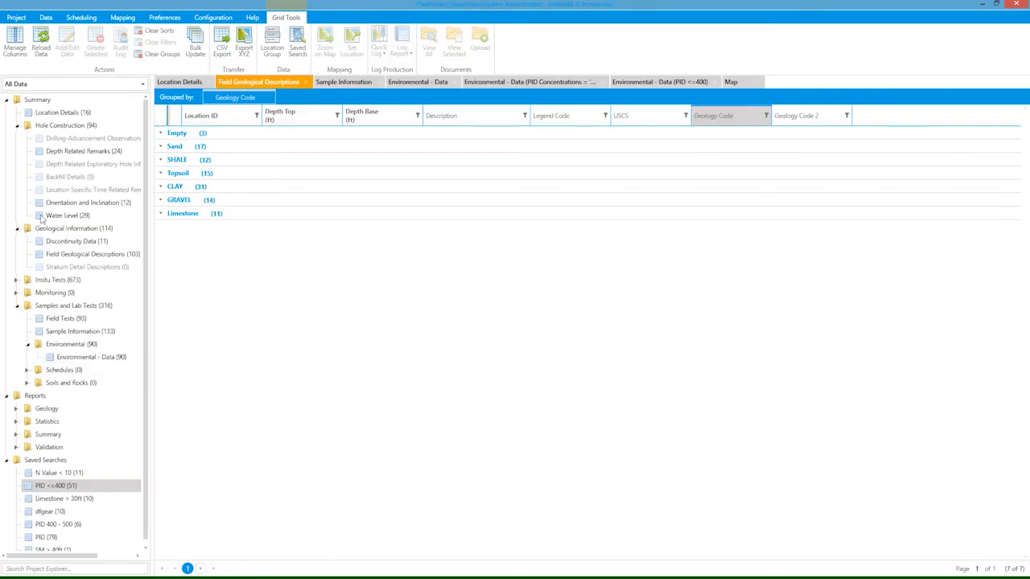
pyautogui.click(17, 293)
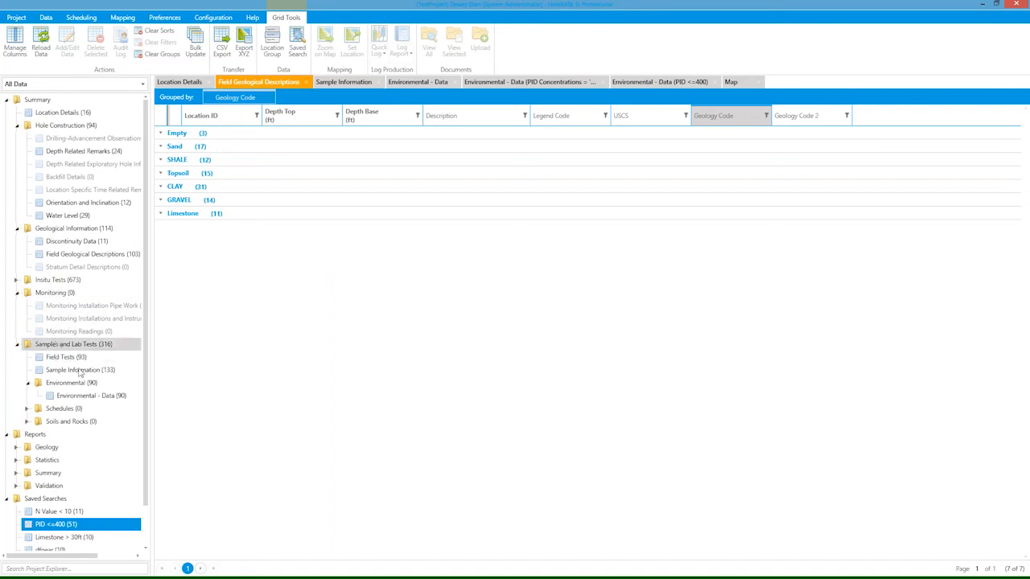
pyautogui.click(80, 397)
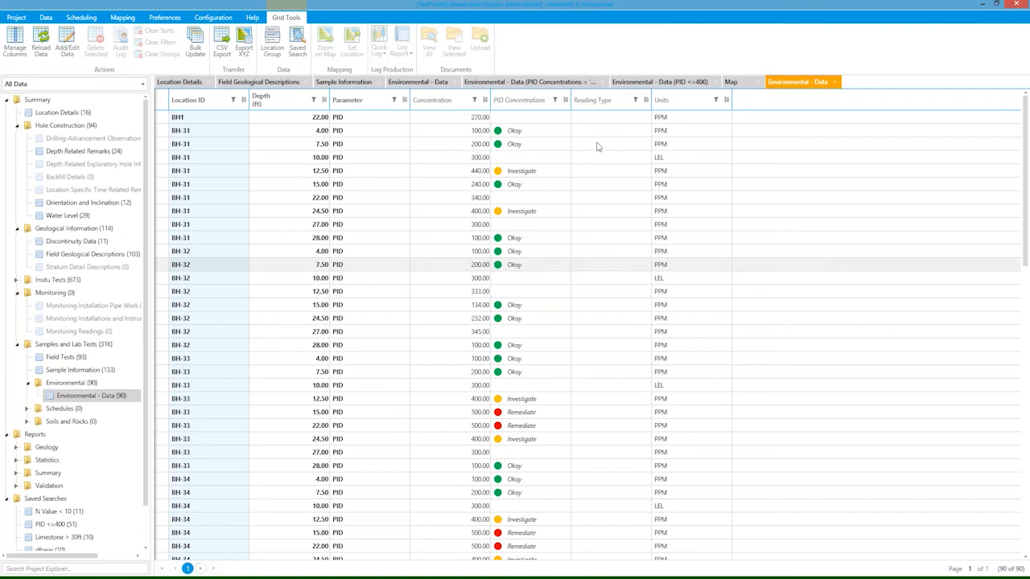
# Step: Switch back to the Civil 3D drawing and start a HoleBASE point group using the Water Level records under Hole Construction as source data
pyautogui.click(983, 5)
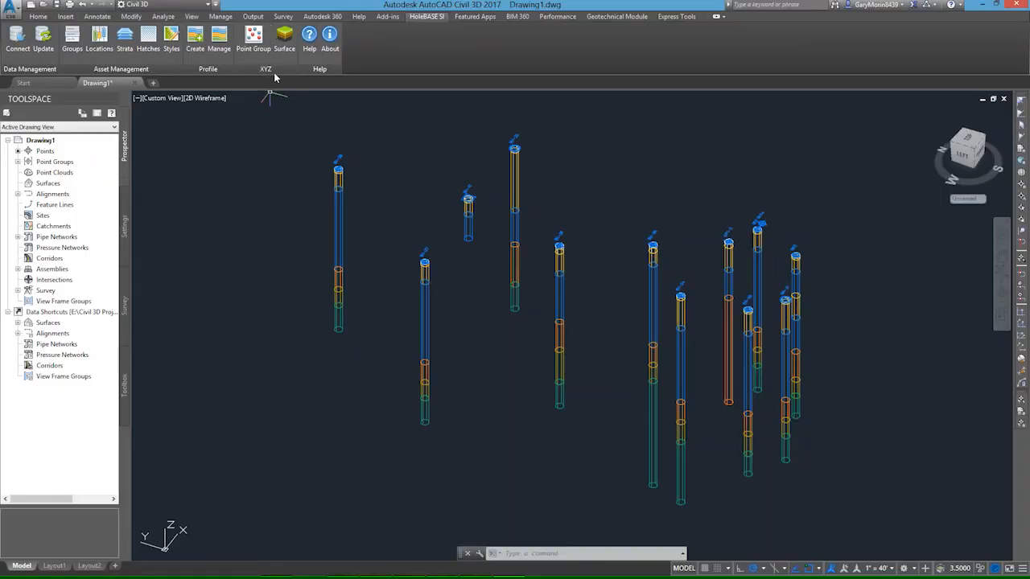
pyautogui.click(254, 46)
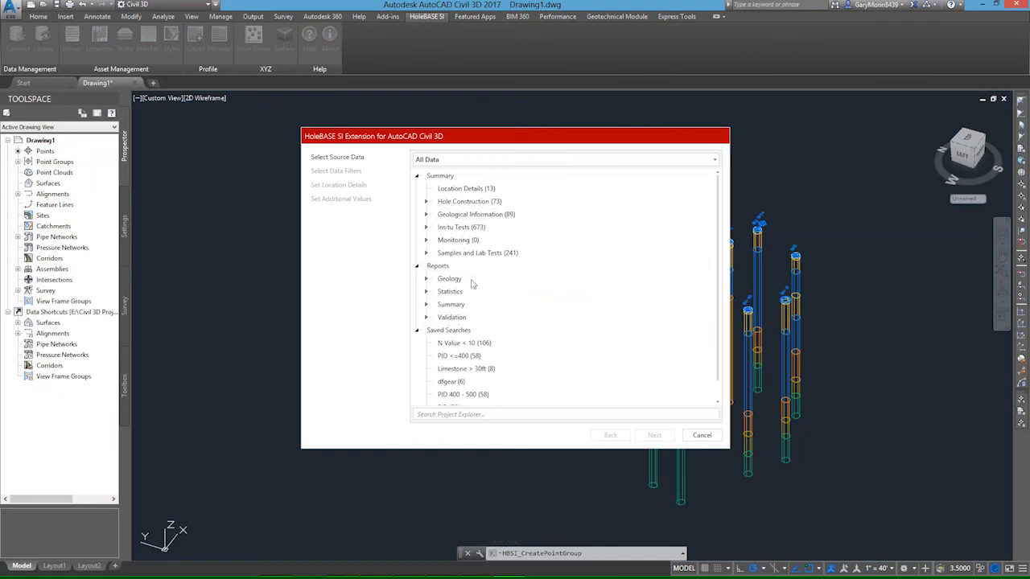
pyautogui.click(467, 160)
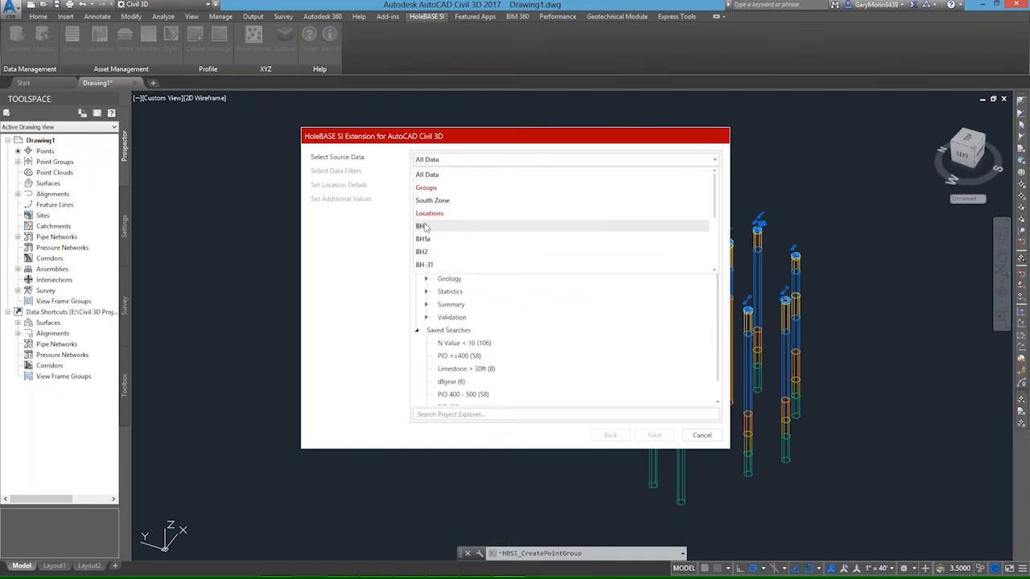
pyautogui.click(535, 145)
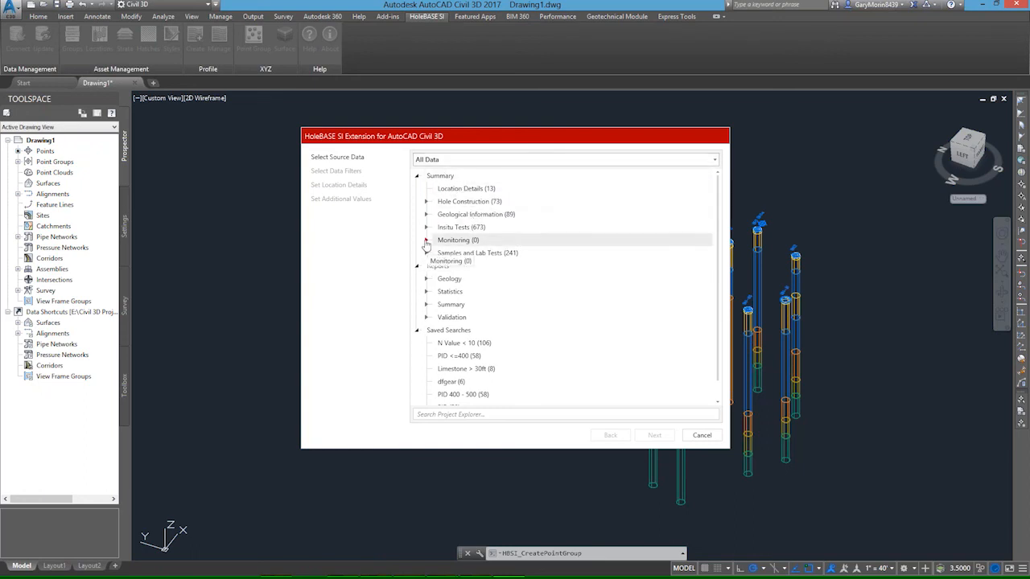
pyautogui.click(426, 201)
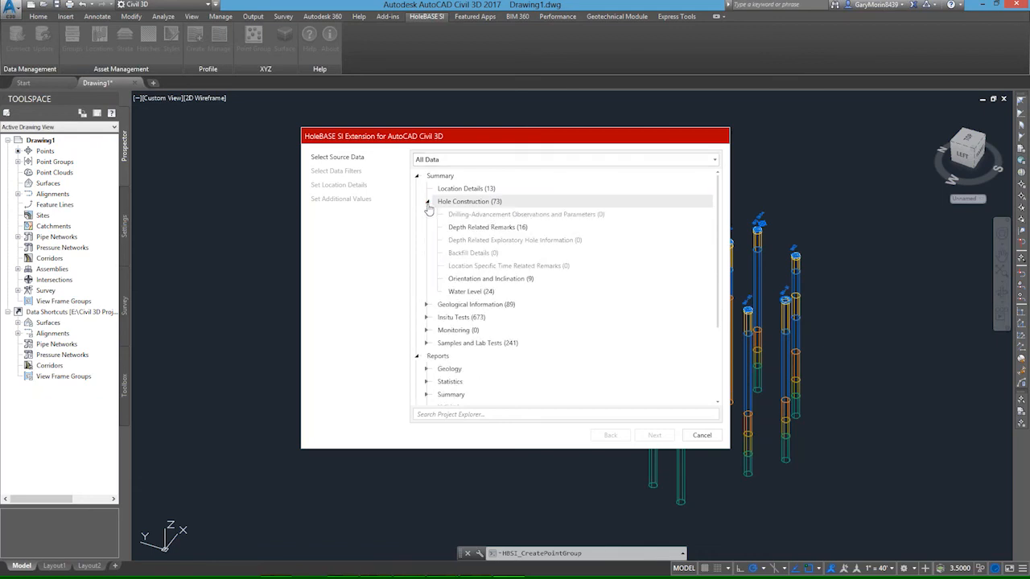
pyautogui.click(471, 293)
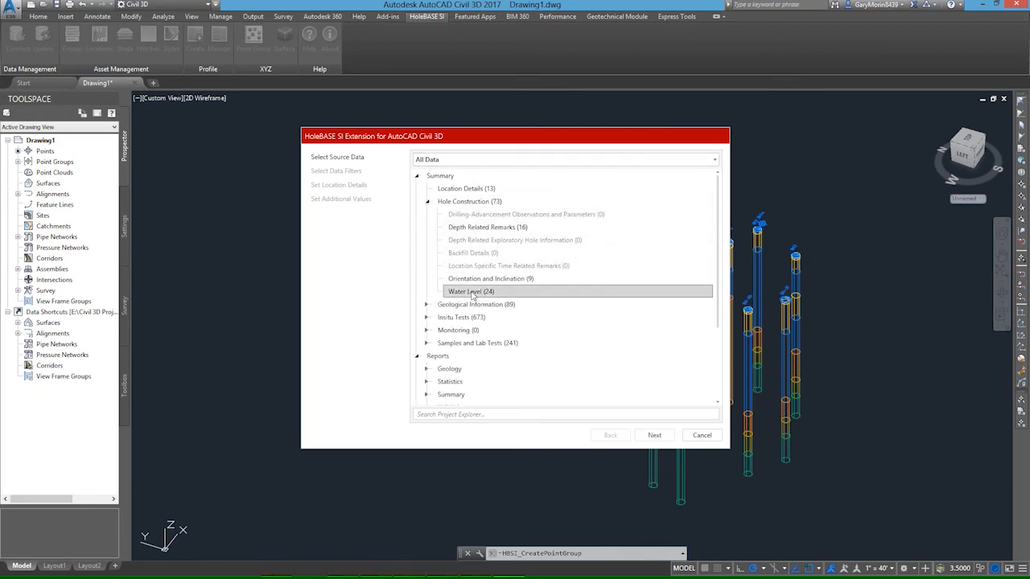
pyautogui.click(653, 436)
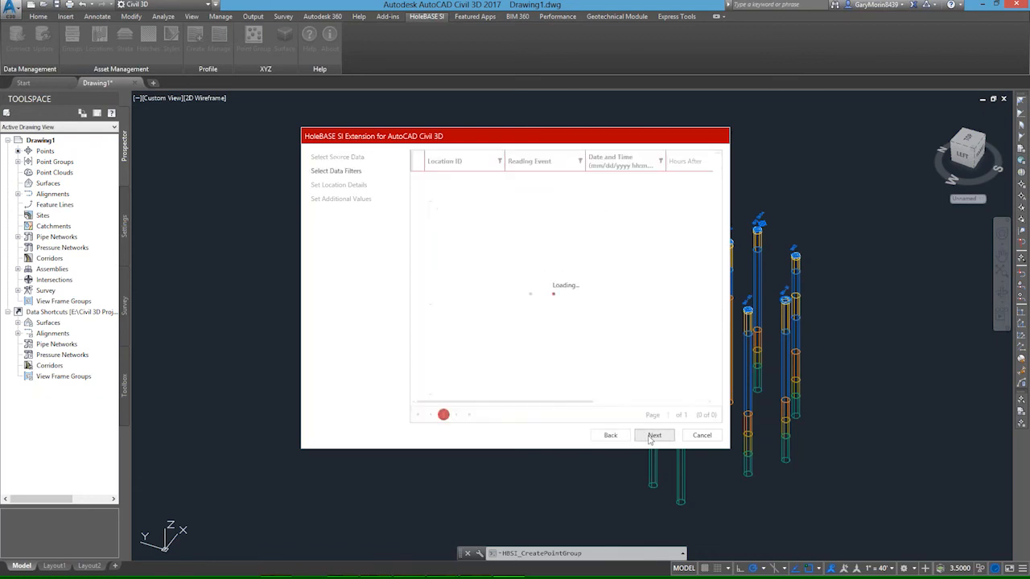
# Step: Filter the water level records to the reading event At time of drilling and continue to the location details
pyautogui.moveTo(509, 402)
pyautogui.mouseDown()
pyautogui.moveTo(596, 408)
pyautogui.moveTo(519, 405)
pyautogui.mouseUp()
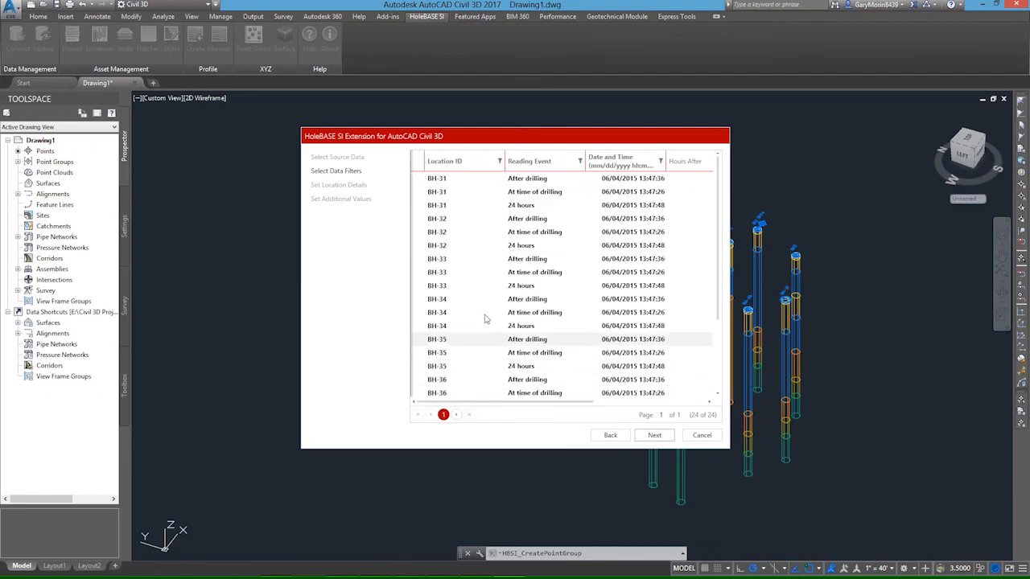
pyautogui.click(579, 161)
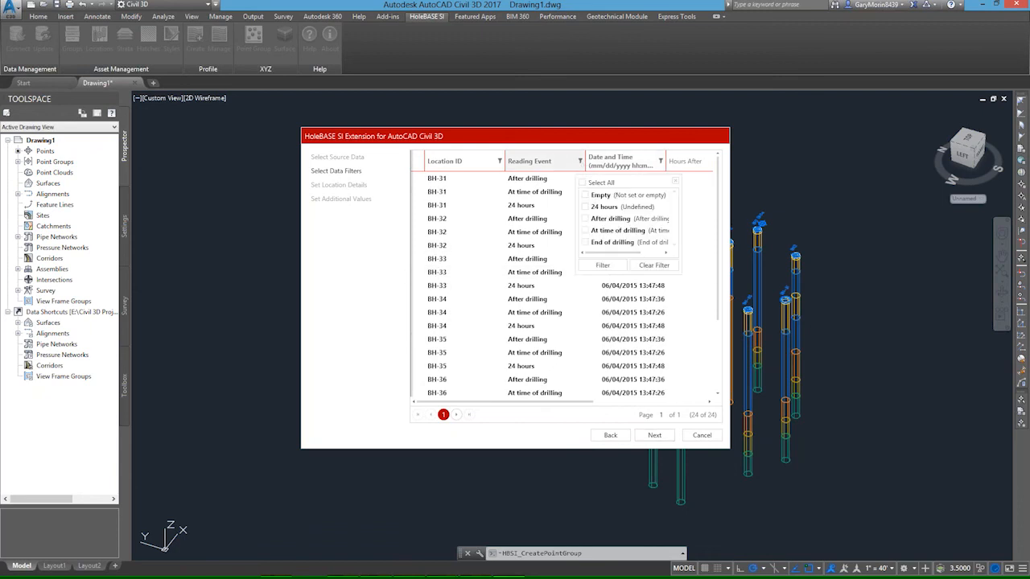
pyautogui.click(584, 231)
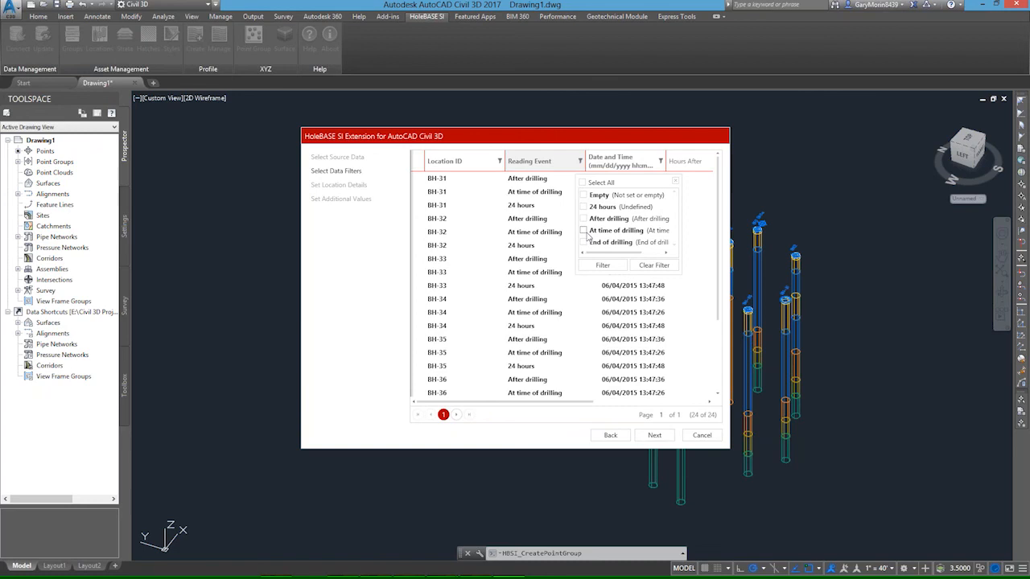
pyautogui.click(602, 266)
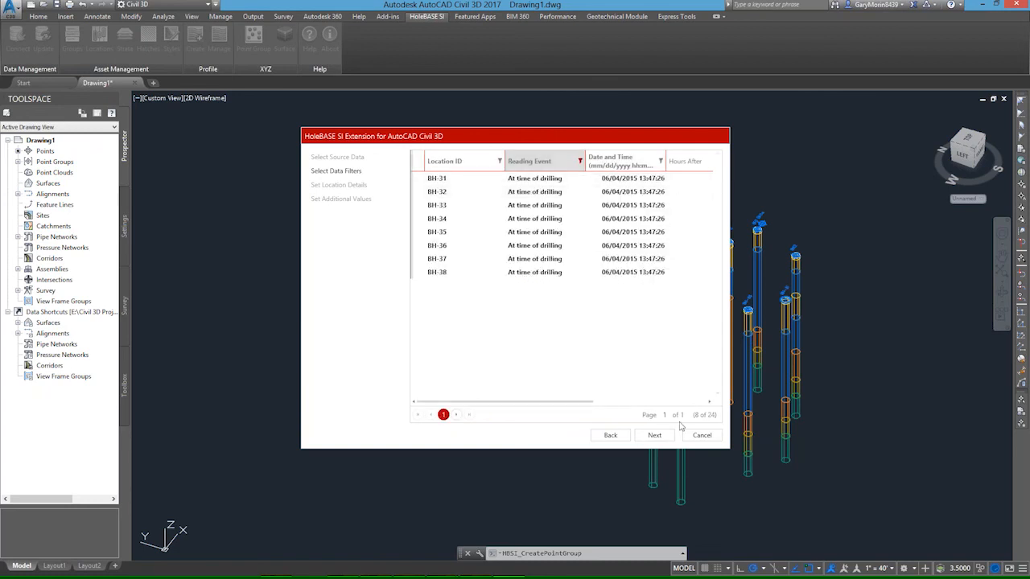
pyautogui.click(655, 435)
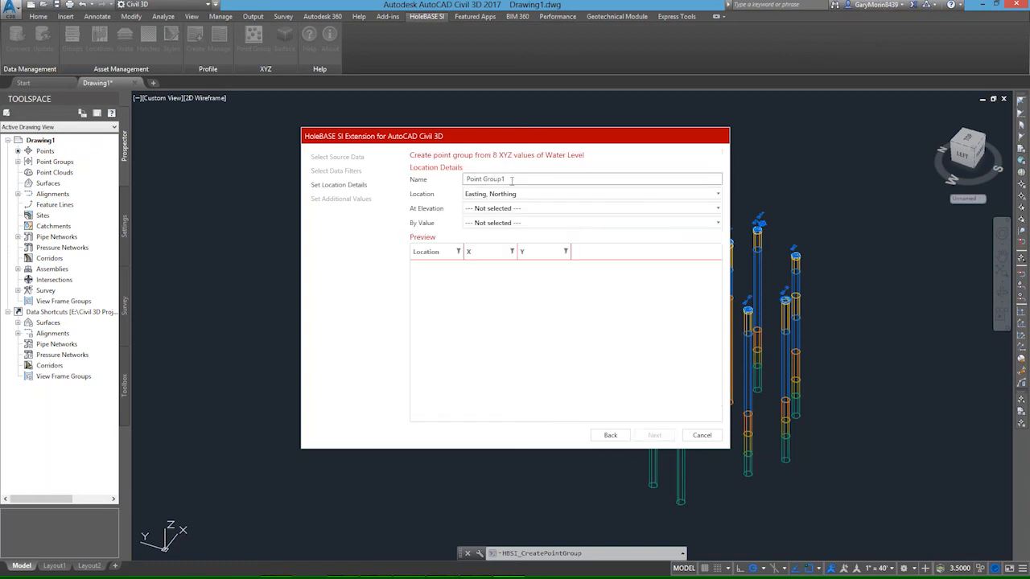
# Step: Name the point group Water Level at Drill time and set its elevation to Water levels measured in open hole - Depth
pyautogui.write('Water Level at Drill time')
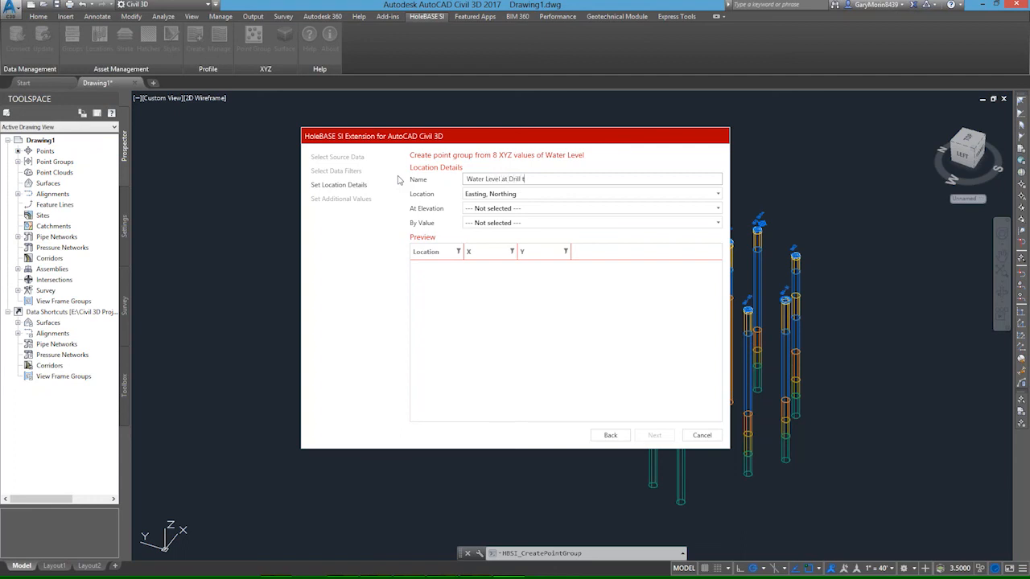
pyautogui.click(487, 210)
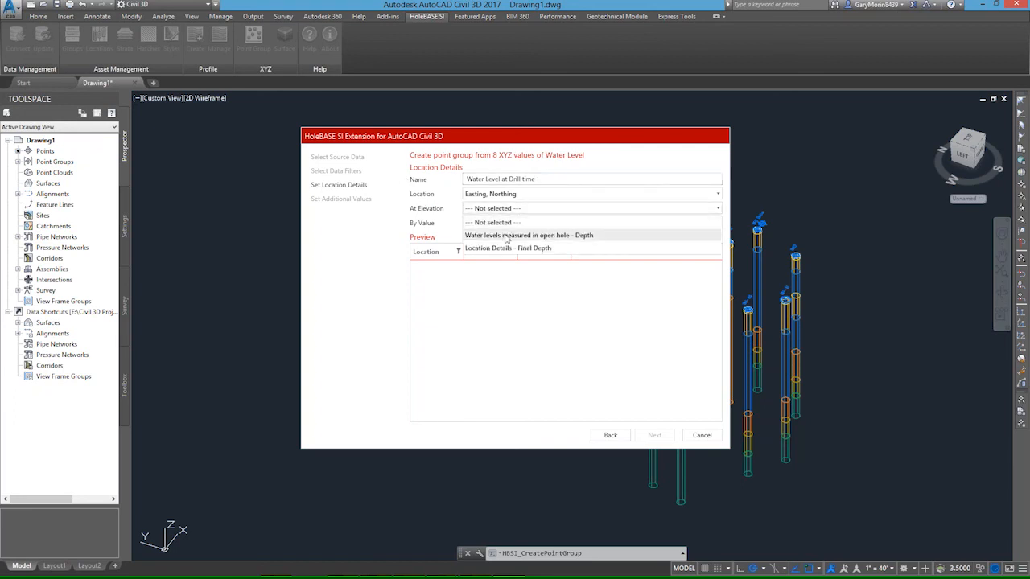
pyautogui.click(506, 236)
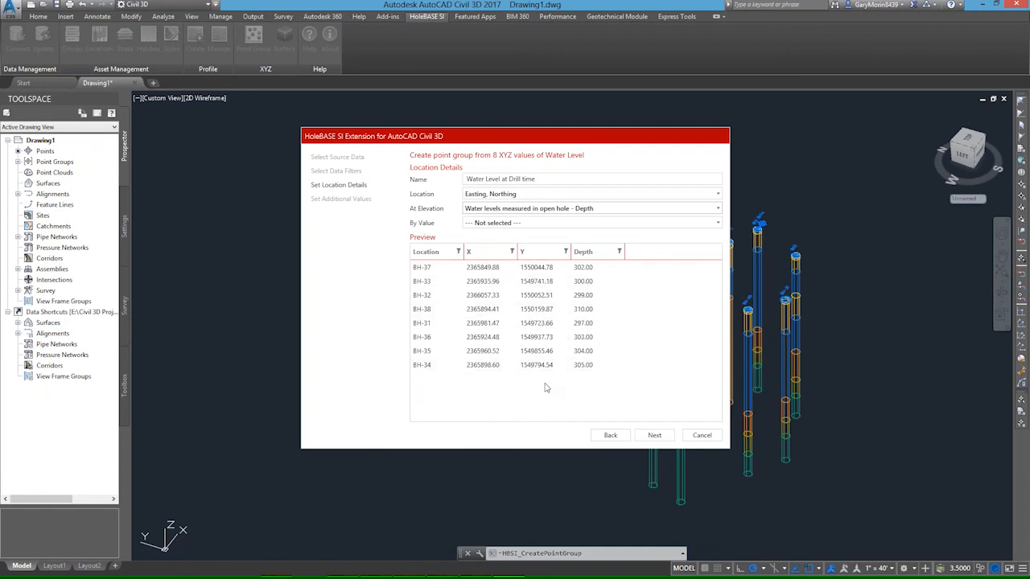
pyautogui.click(654, 436)
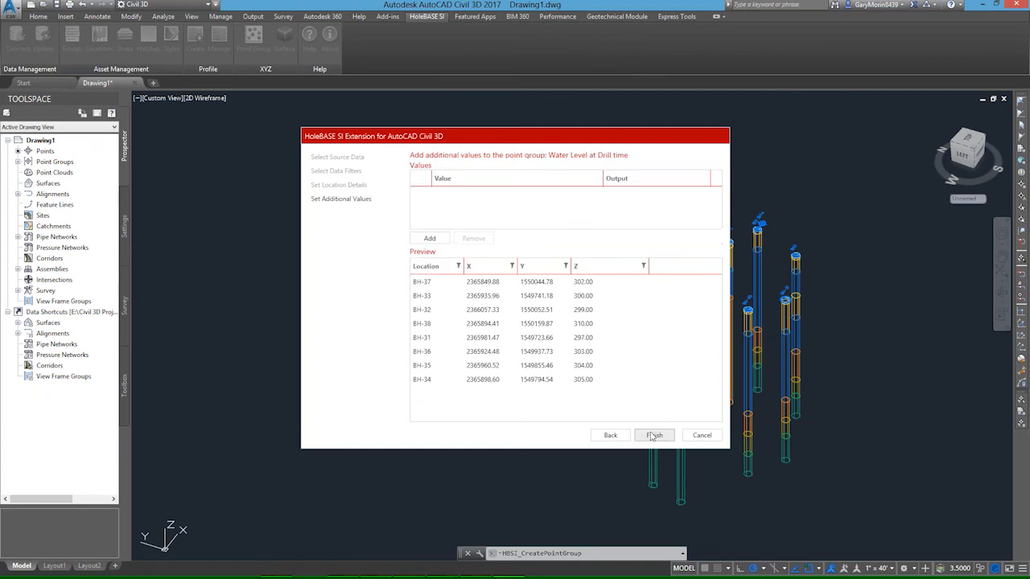
# Step: Add the open-hole water level Reading Event and Depth as additional values and create the point group
pyautogui.click(430, 239)
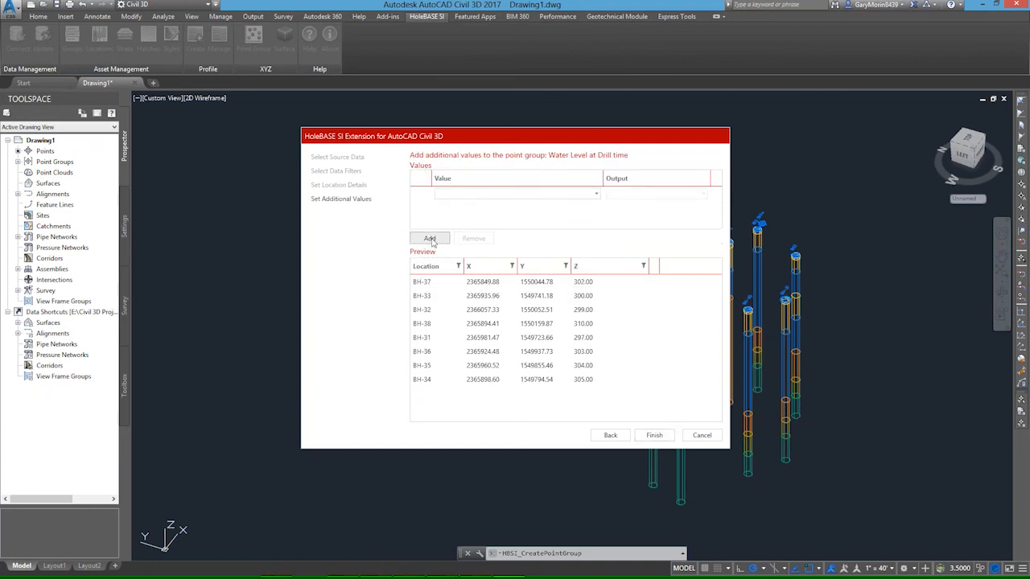
pyautogui.click(519, 195)
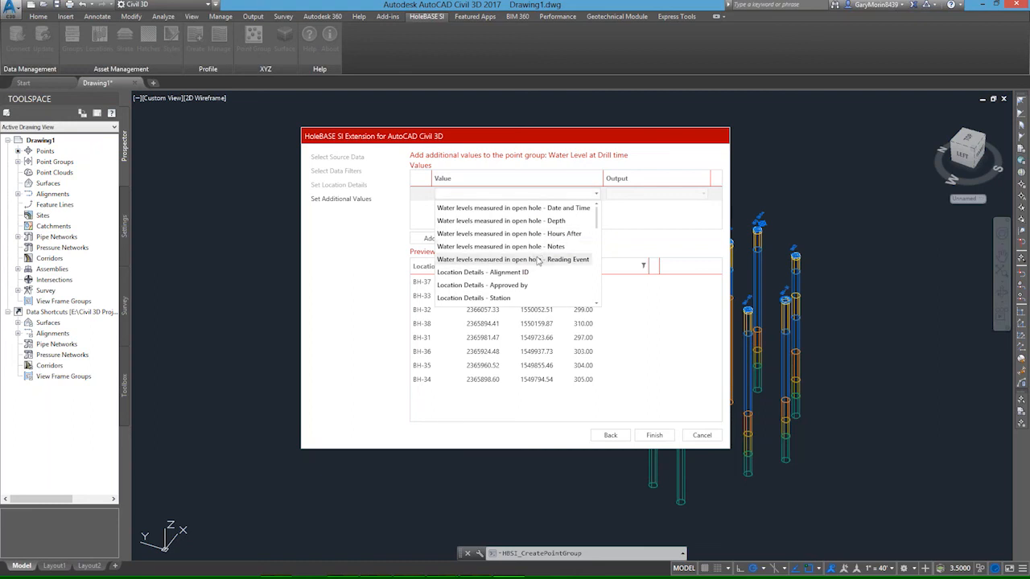
pyautogui.click(564, 259)
pyautogui.click(430, 238)
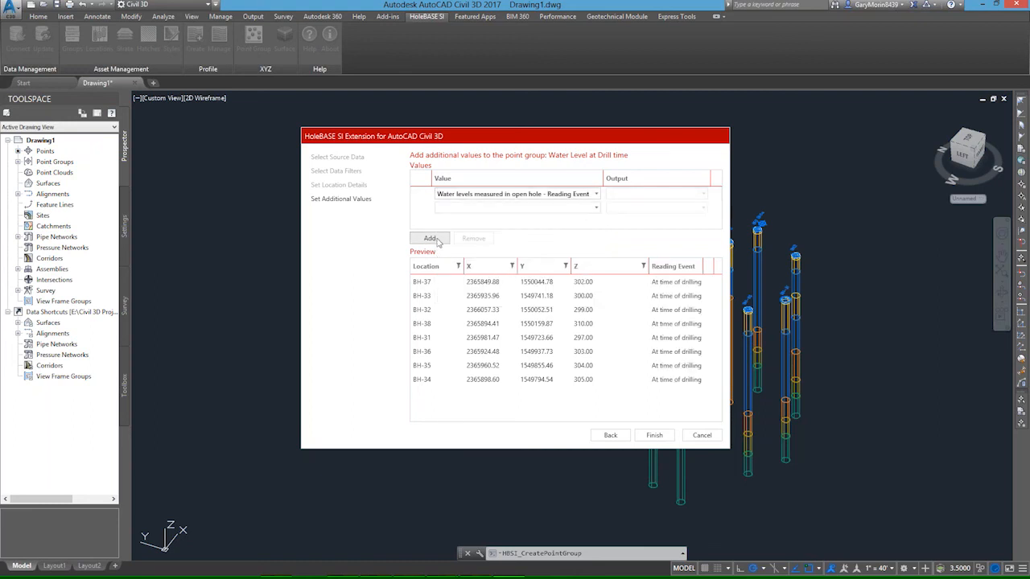
pyautogui.click(590, 208)
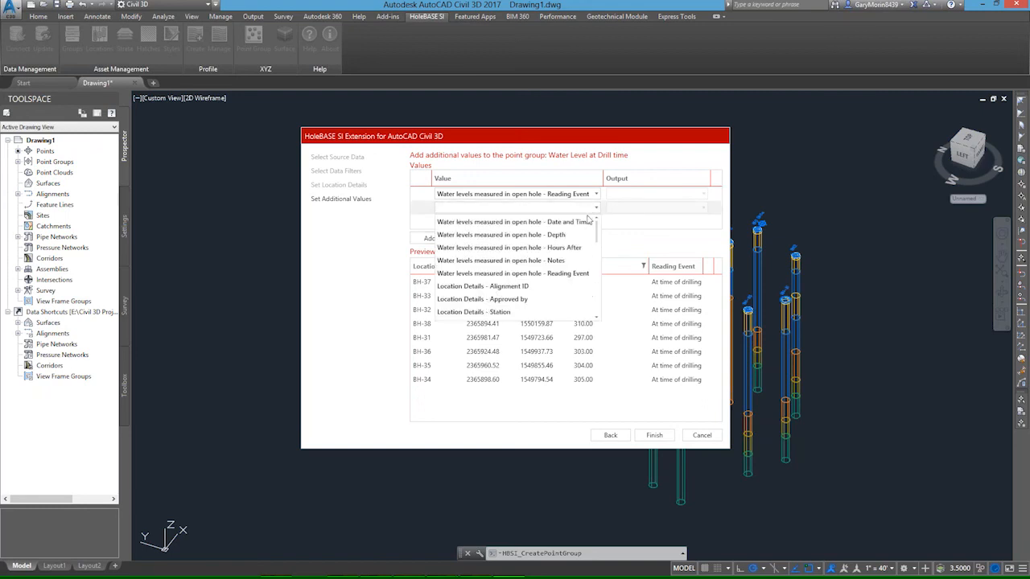
pyautogui.click(561, 235)
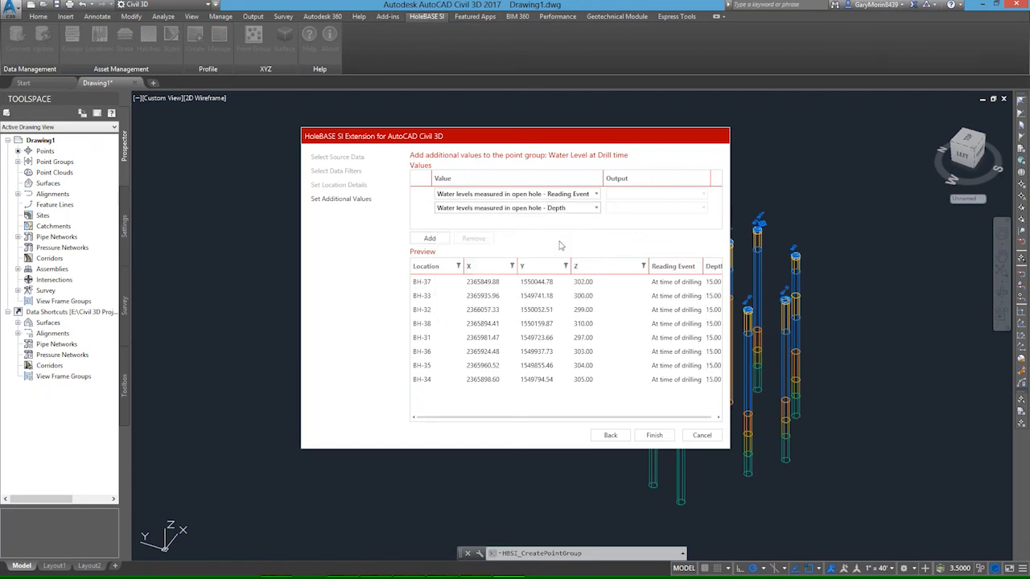
pyautogui.moveTo(608, 418); pyautogui.dragTo(653, 421)
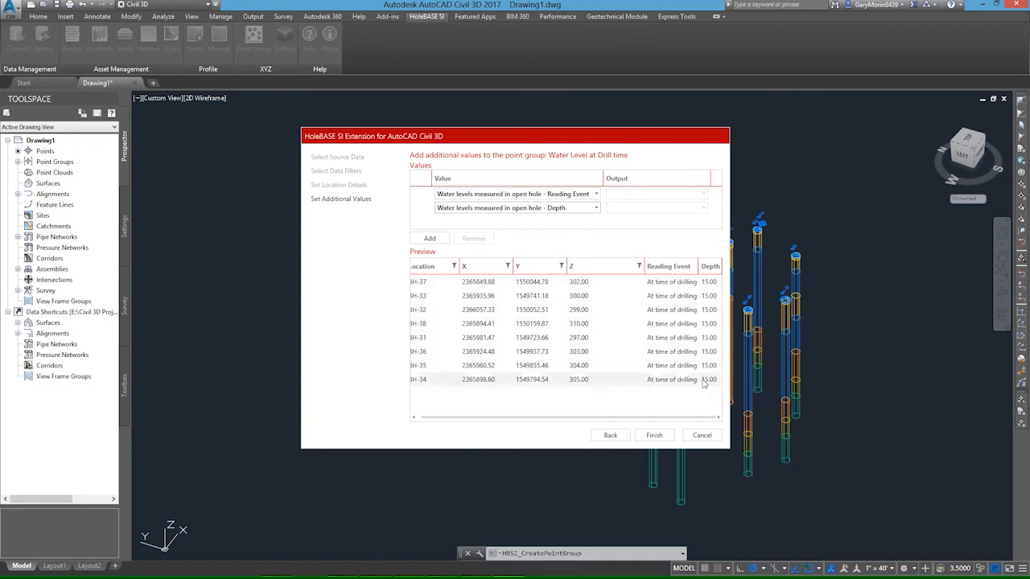
pyautogui.click(654, 435)
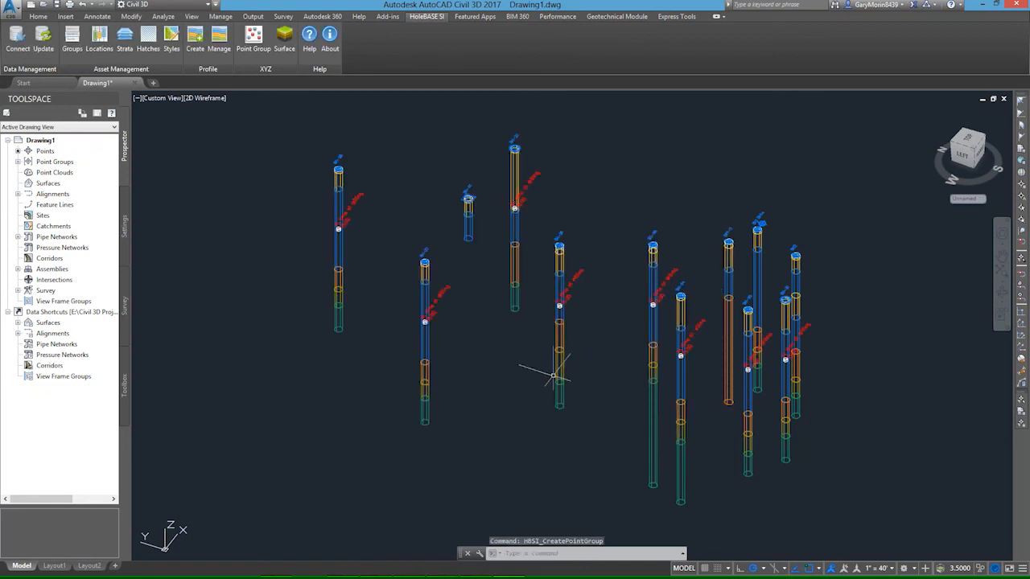
# Step: Inspect the water level labels on the boreholes and set the view's visual style to Shaded
pyautogui.scroll(5, 454, 326)
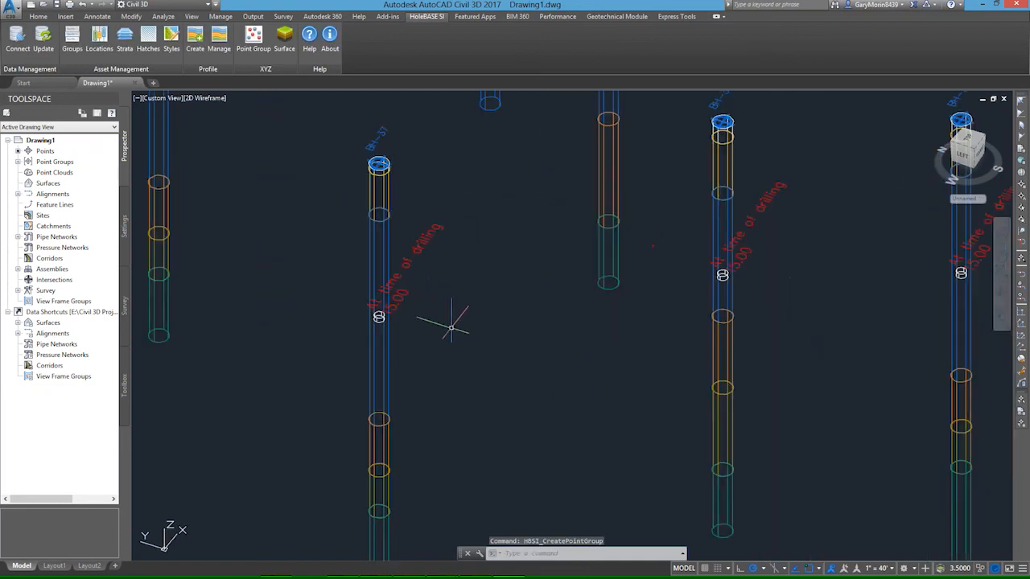
pyautogui.scroll(-5, 557, 346)
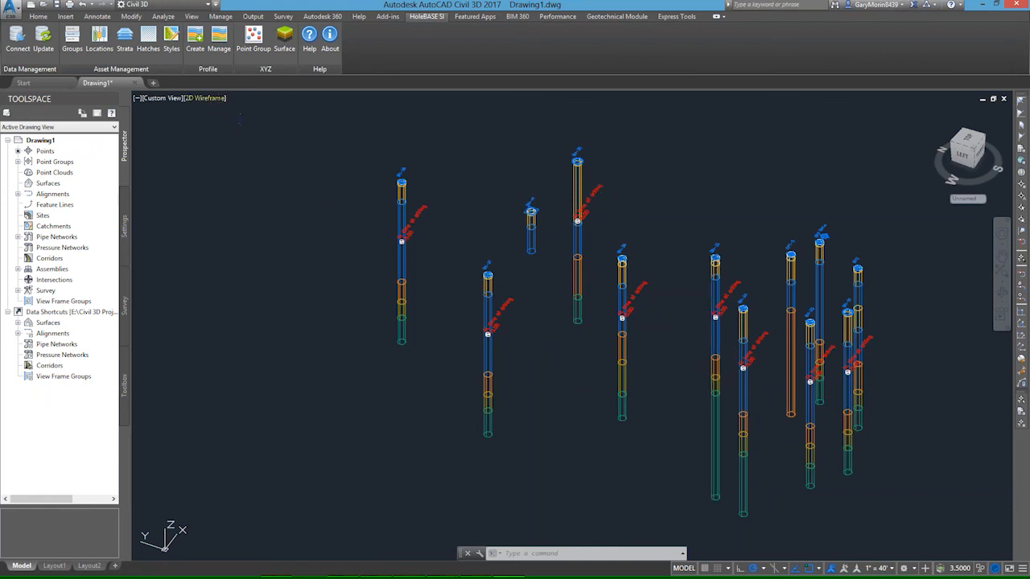
pyautogui.click(215, 100)
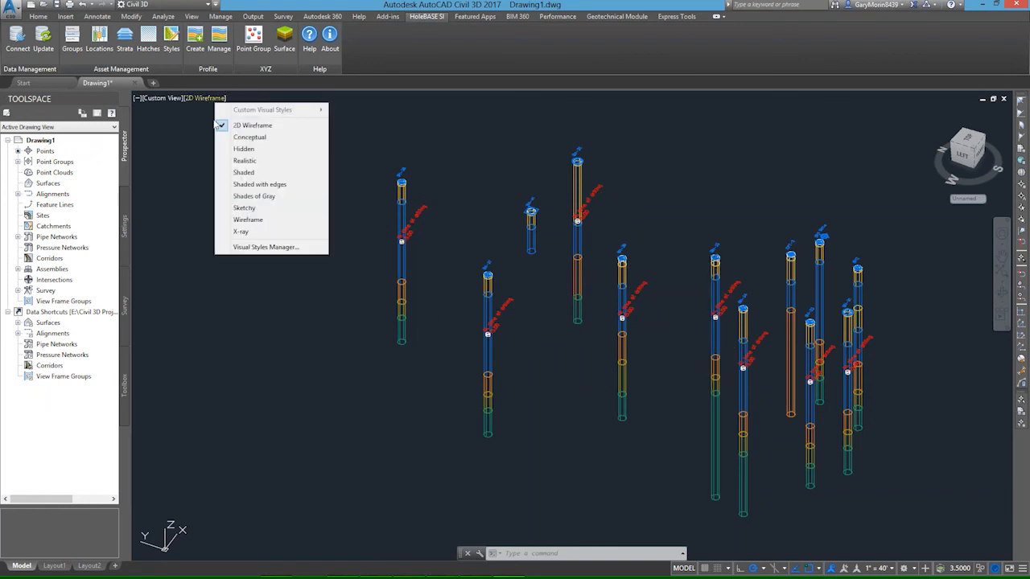
pyautogui.click(246, 172)
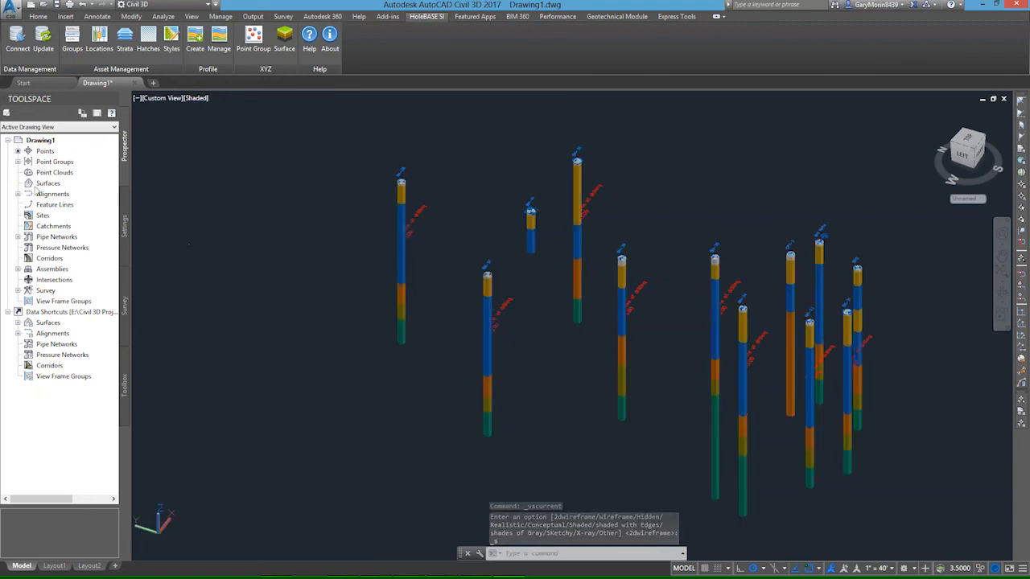
# Step: Edit the Water Level at Drill time group's KNX_Geotechnical Point style so its marker uses a size in absolute units of 12 feet
pyautogui.click(17, 162)
pyautogui.click(71, 173)
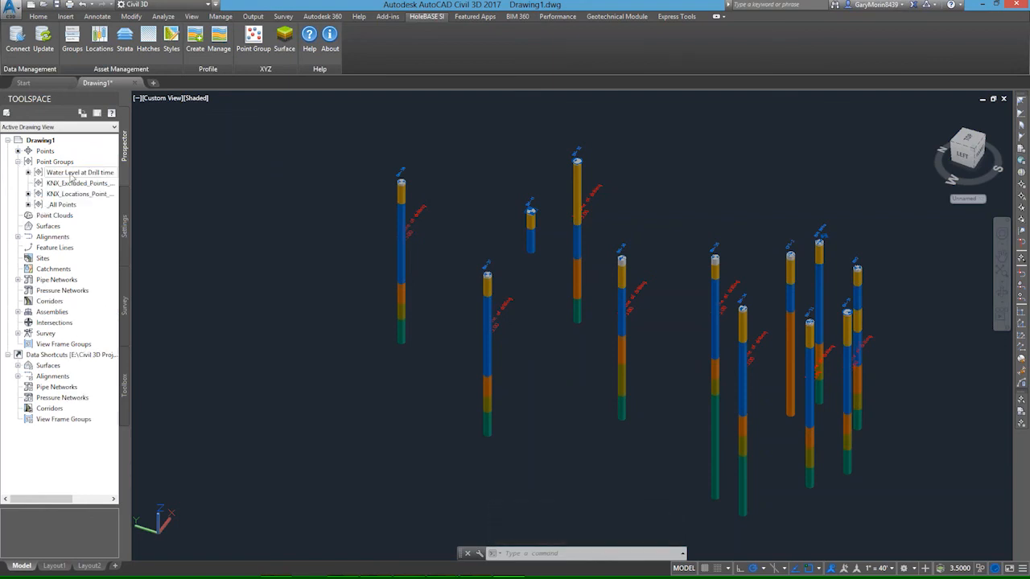
pyautogui.rightClick(78, 173)
pyautogui.click(105, 182)
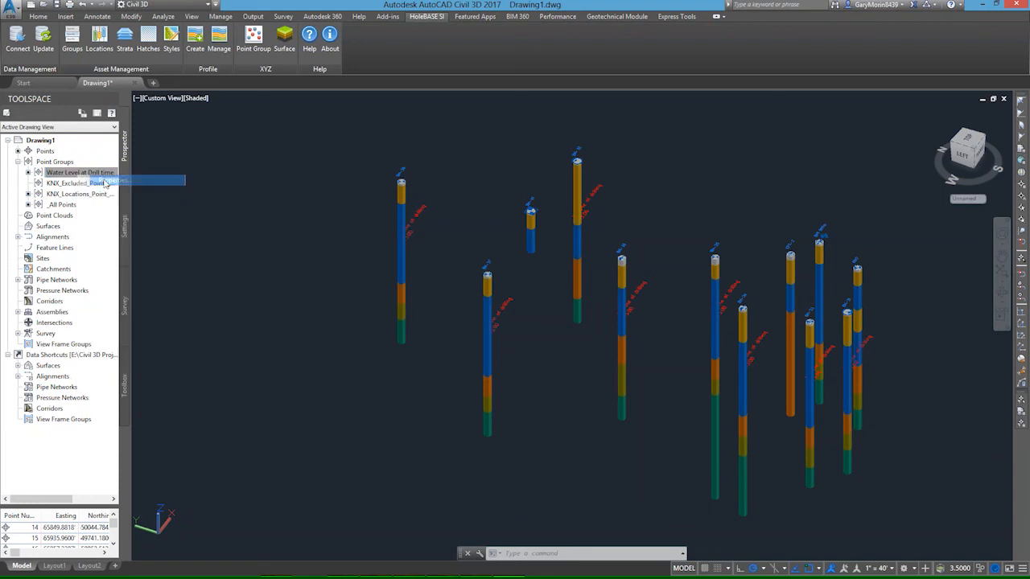
pyautogui.click(485, 295)
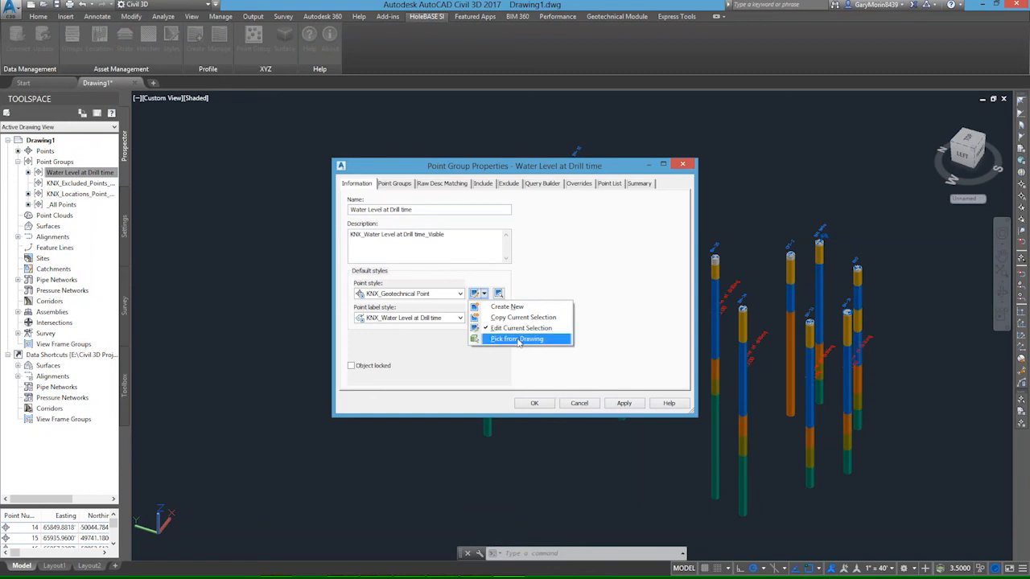
pyautogui.click(513, 328)
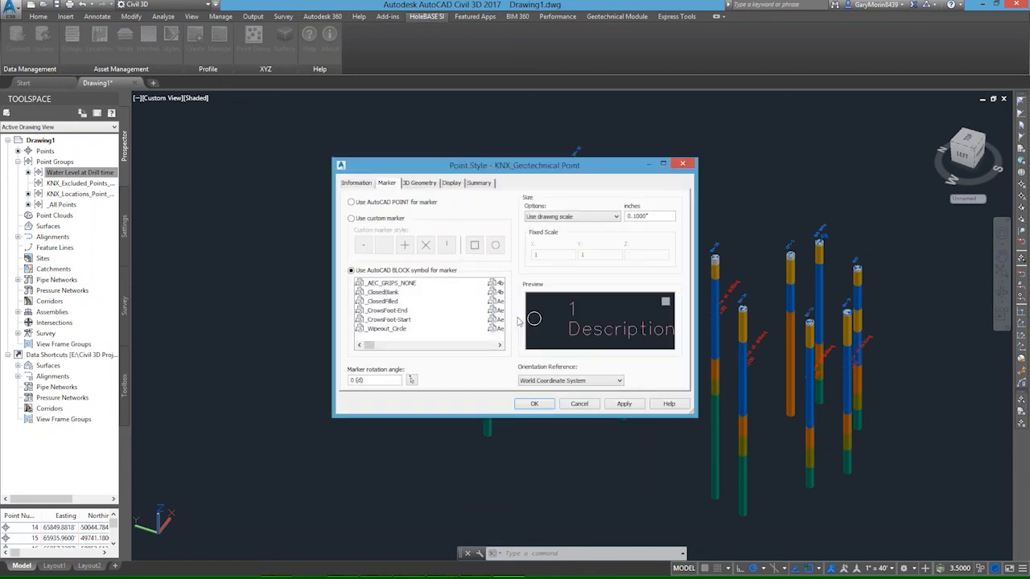
pyautogui.click(568, 217)
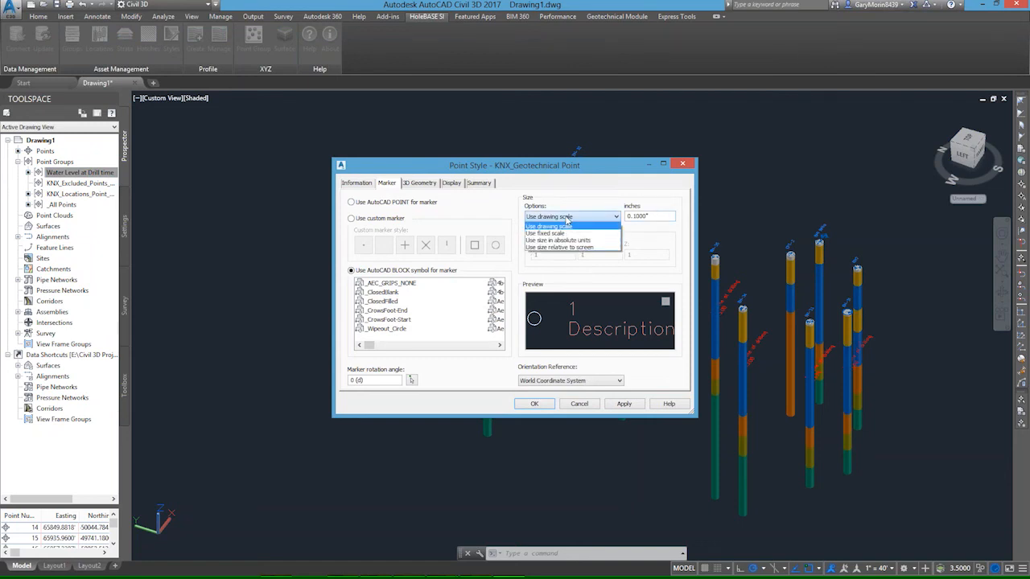
pyautogui.click(557, 241)
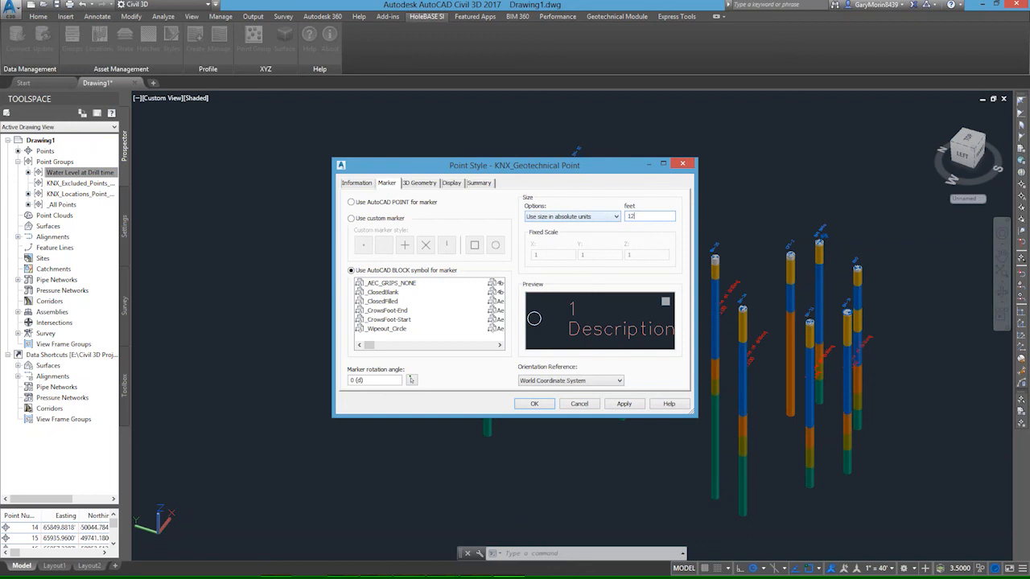
pyautogui.click(630, 404)
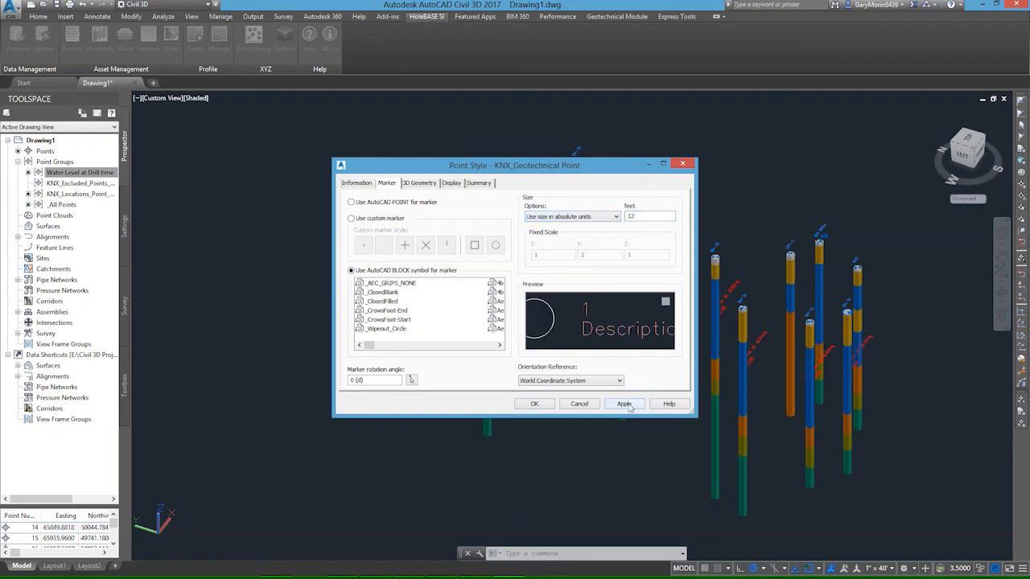
pyautogui.click(535, 404)
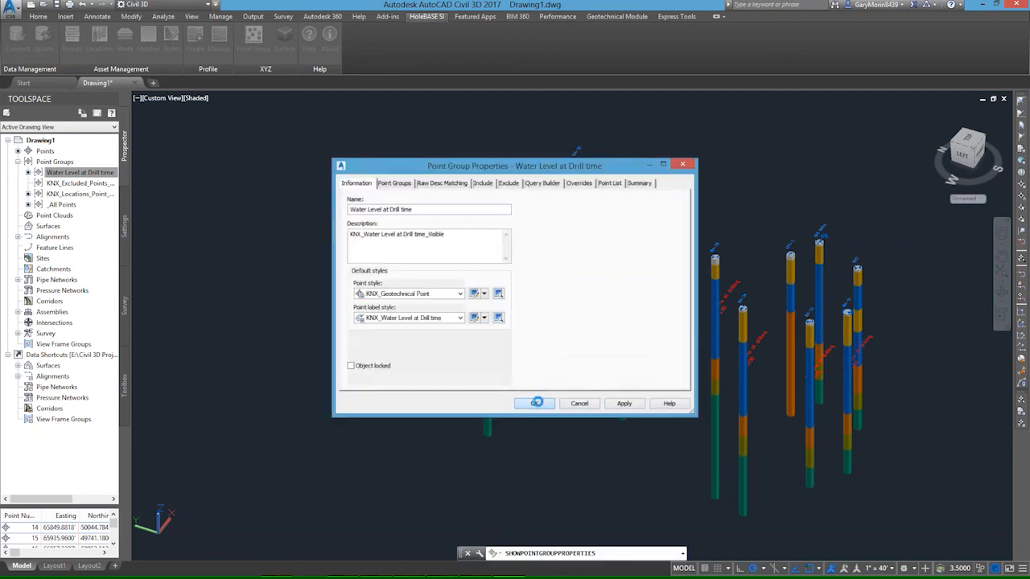
# Step: Accept the property changes for the Water Level at Drill time point group
pyautogui.click(534, 402)
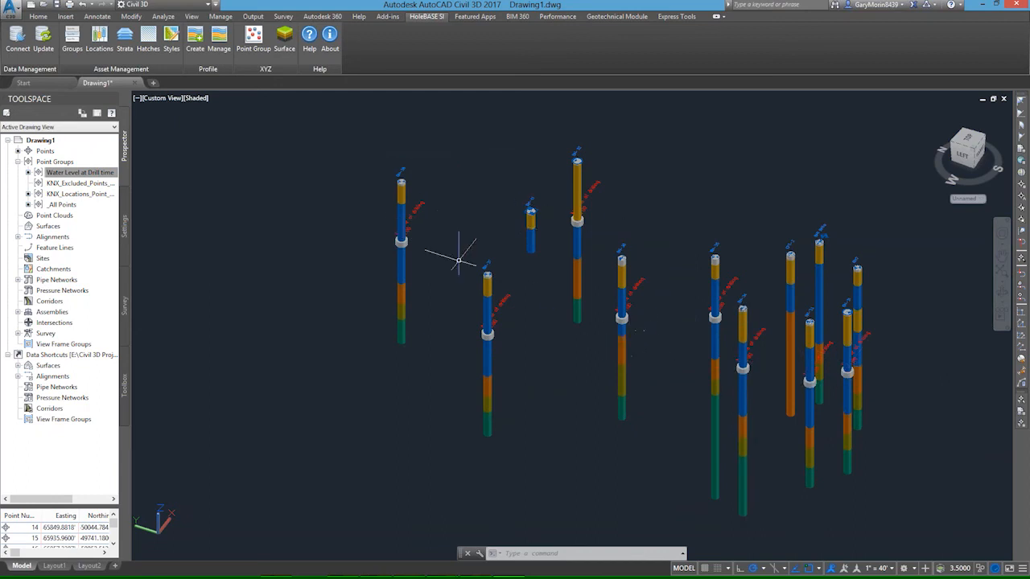
# Step: Start a new point group from the Hole Construction Water Level data, filtered to the 24 hours Reading Event
pyautogui.click(254, 39)
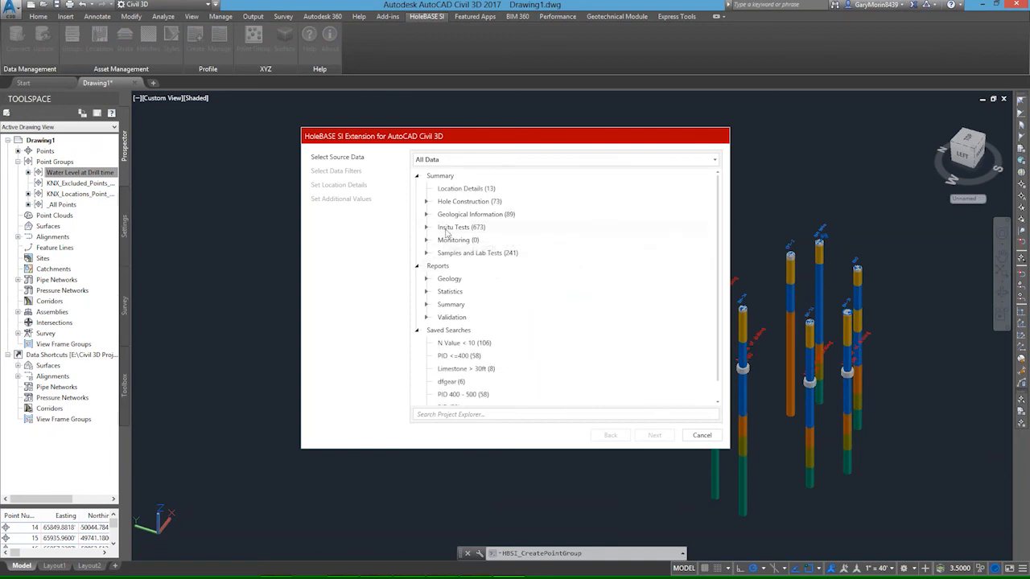
pyautogui.click(426, 202)
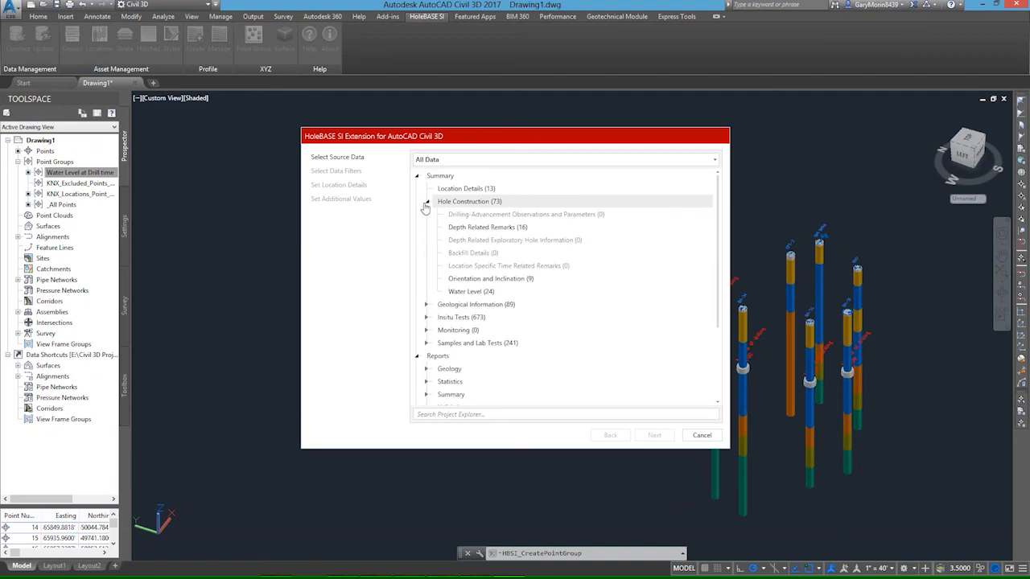
pyautogui.click(463, 293)
pyautogui.click(654, 435)
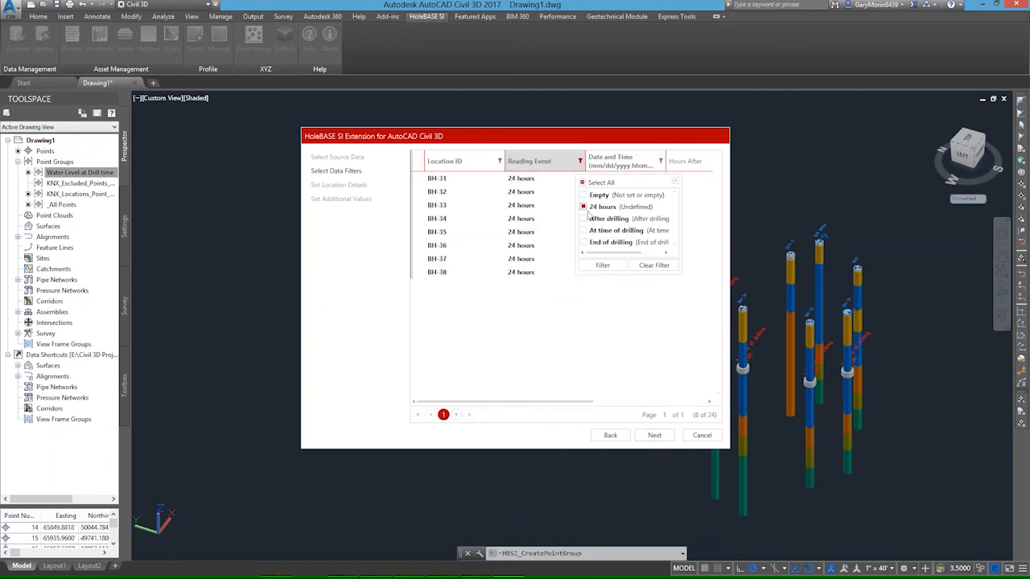
pyautogui.click(603, 265)
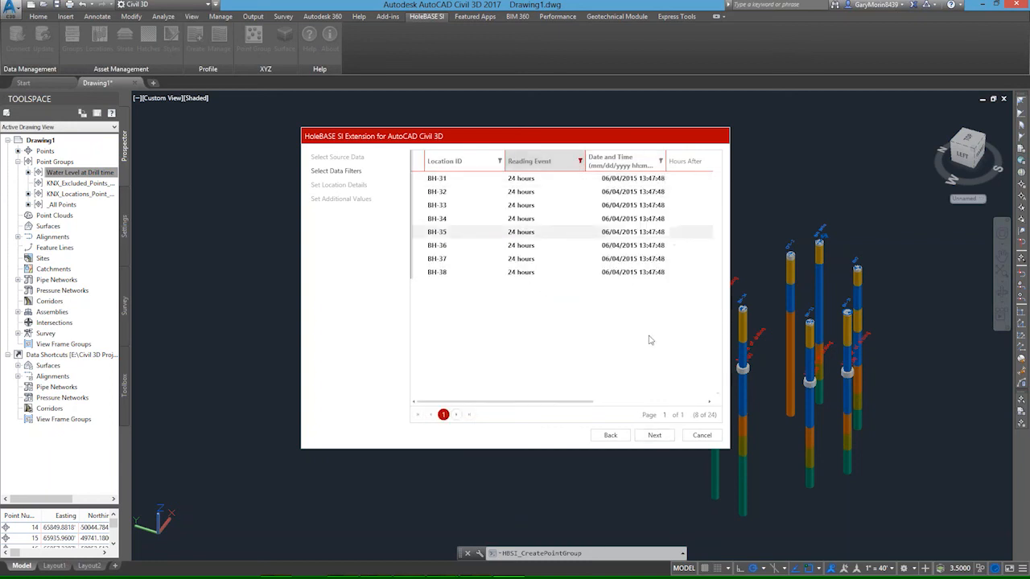
pyautogui.click(656, 436)
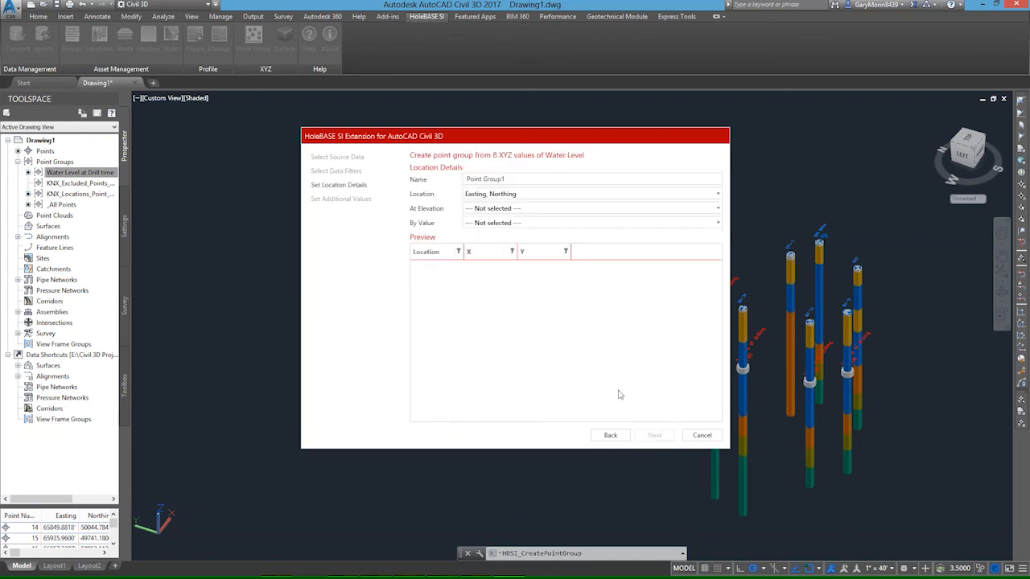
# Step: Name the point group Water level at 24 hr, set its elevation to Water levels measured in open hole - Depth, and create it without additional values
pyautogui.write('Water level at 24 hr')
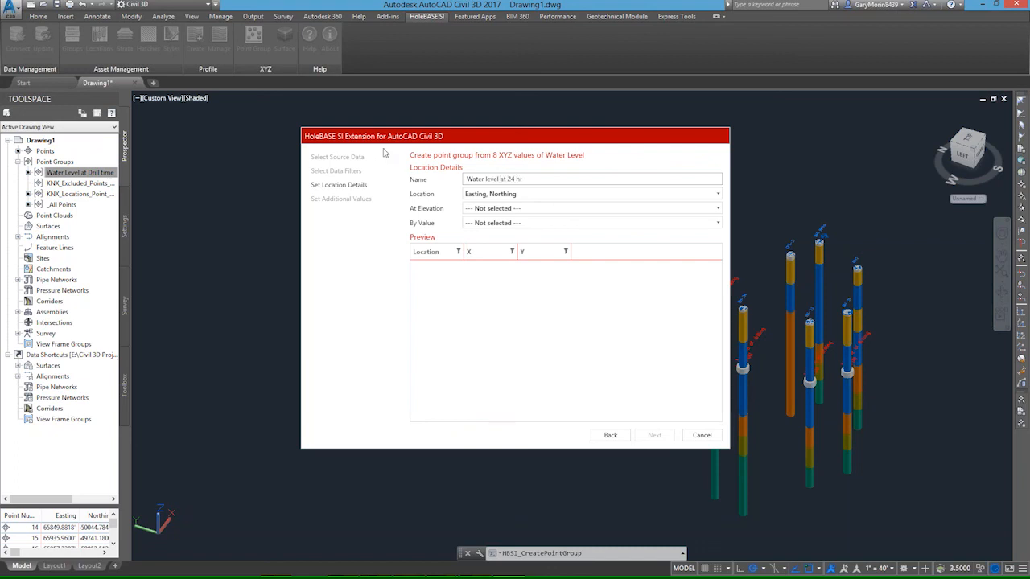
pyautogui.click(486, 209)
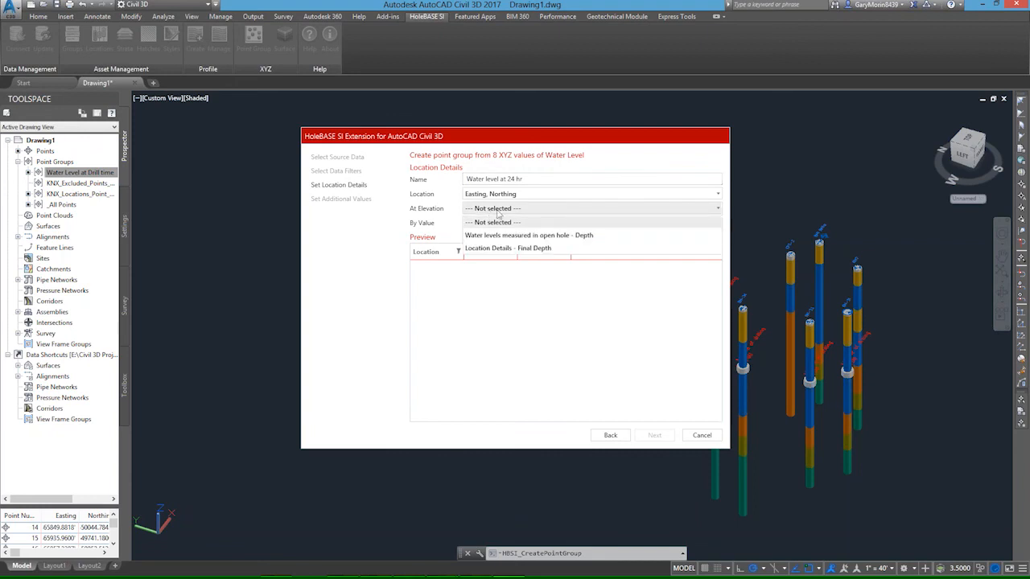
pyautogui.click(508, 236)
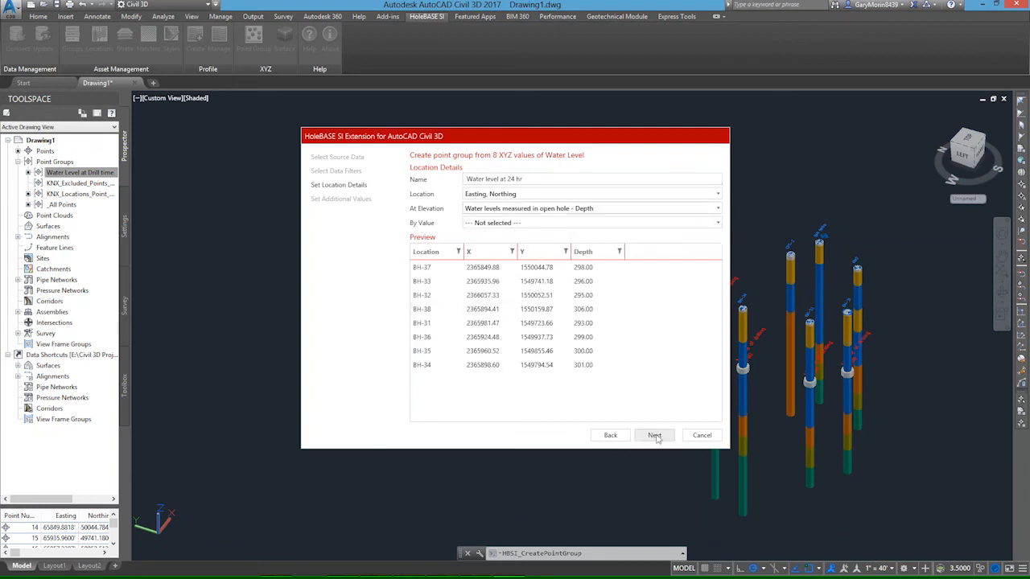
pyautogui.click(654, 434)
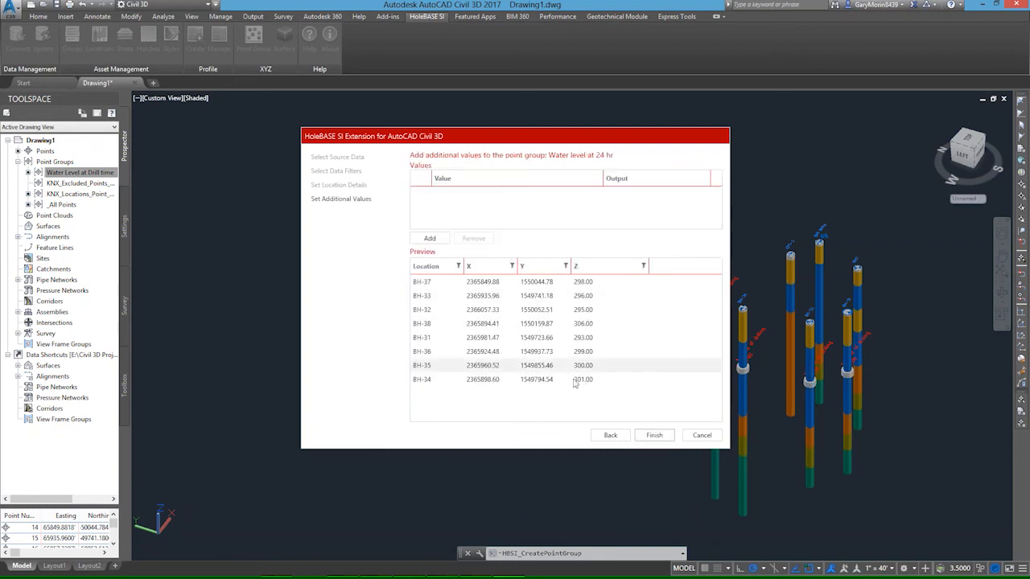
pyautogui.click(655, 435)
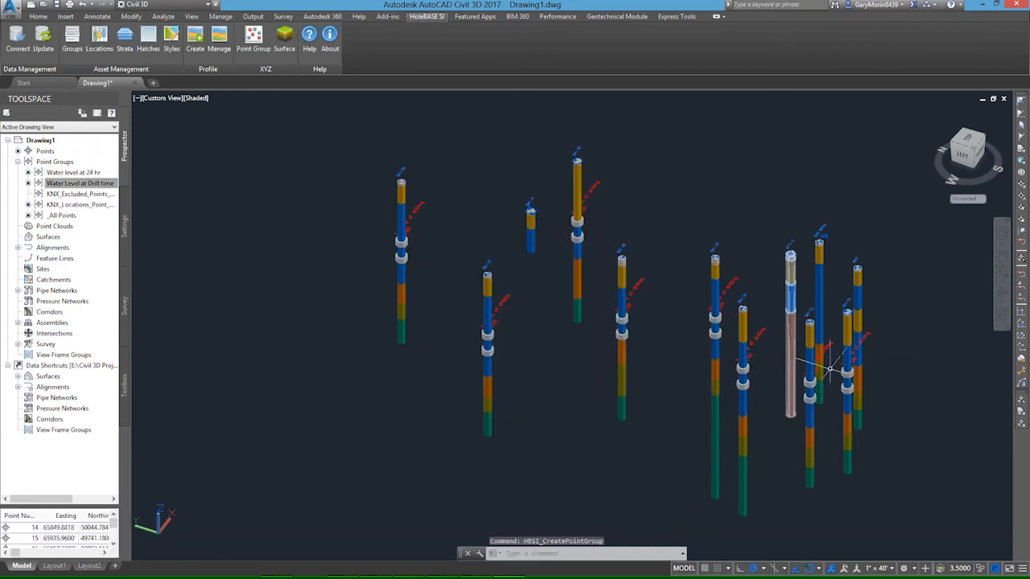
# Step: Set the Water level at 24 hr group's point style to KNX_Green_Marker
pyautogui.click(95, 177)
pyautogui.rightClick(95, 177)
pyautogui.click(119, 182)
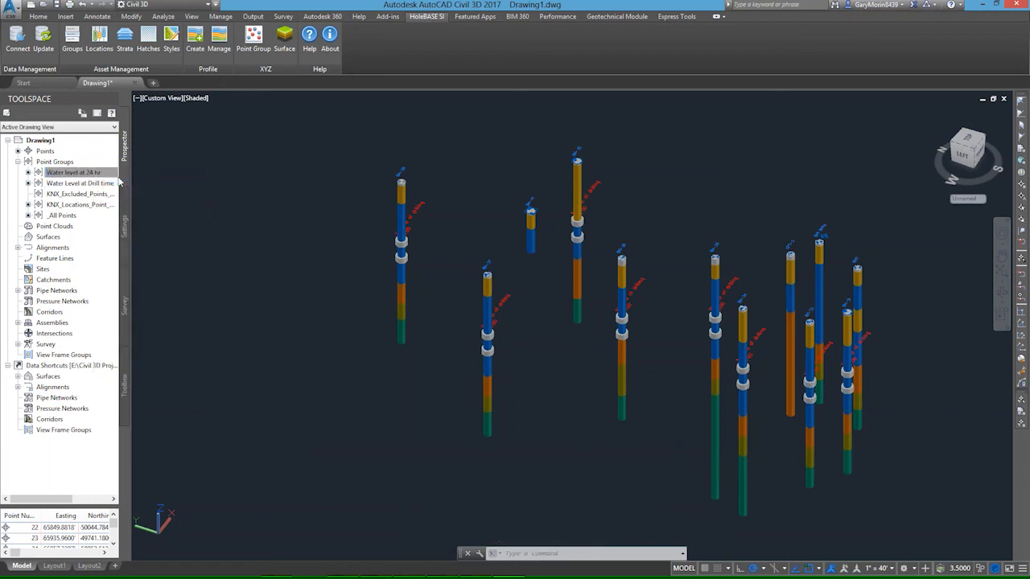
pyautogui.click(460, 294)
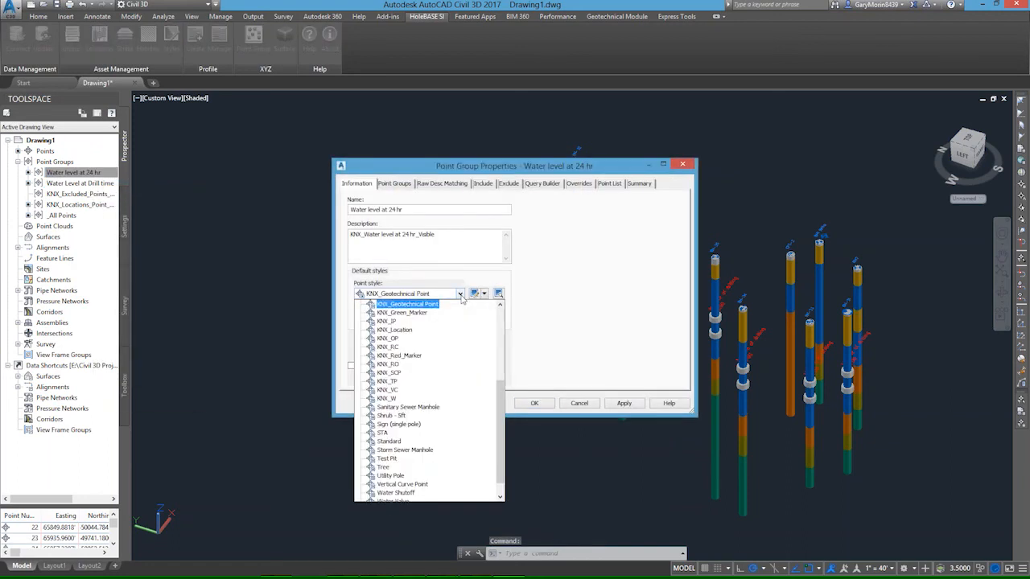
pyautogui.click(406, 313)
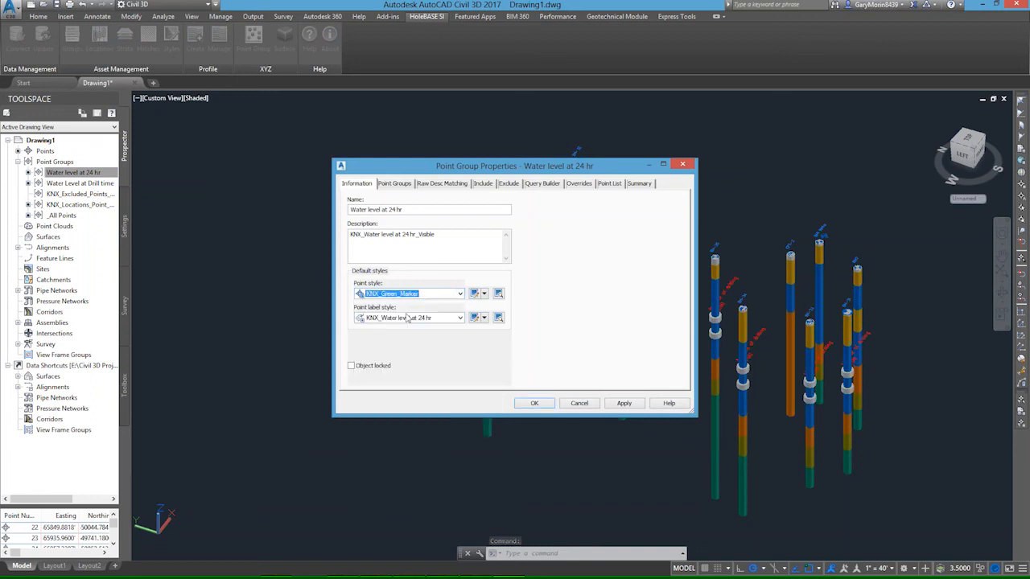
pyautogui.click(625, 403)
pyautogui.click(534, 403)
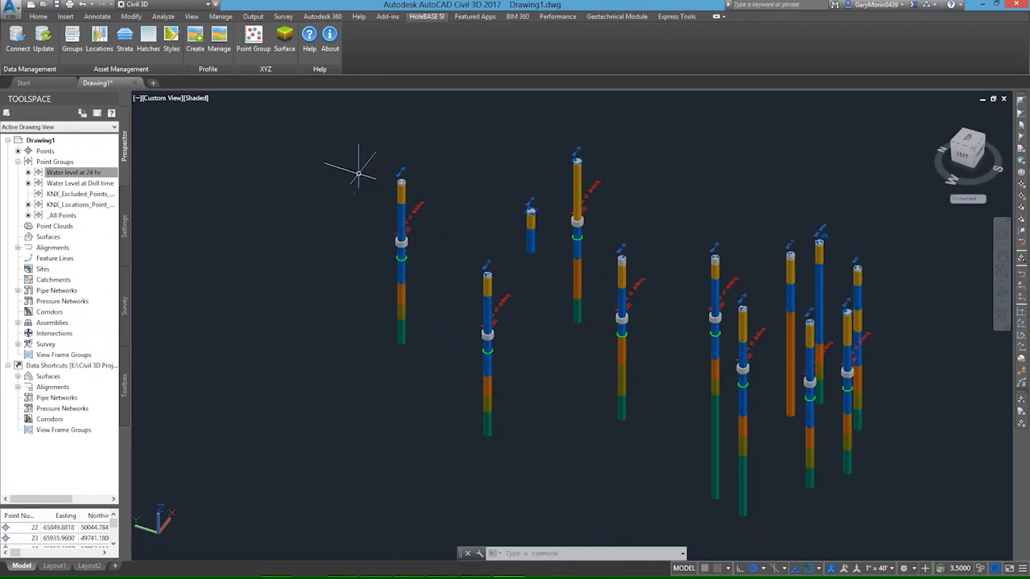
# Step: Start a new HoleBASE surface using Environmental - Data from Samples and Lab Tests as its source
pyautogui.click(285, 39)
pyautogui.click(306, 47)
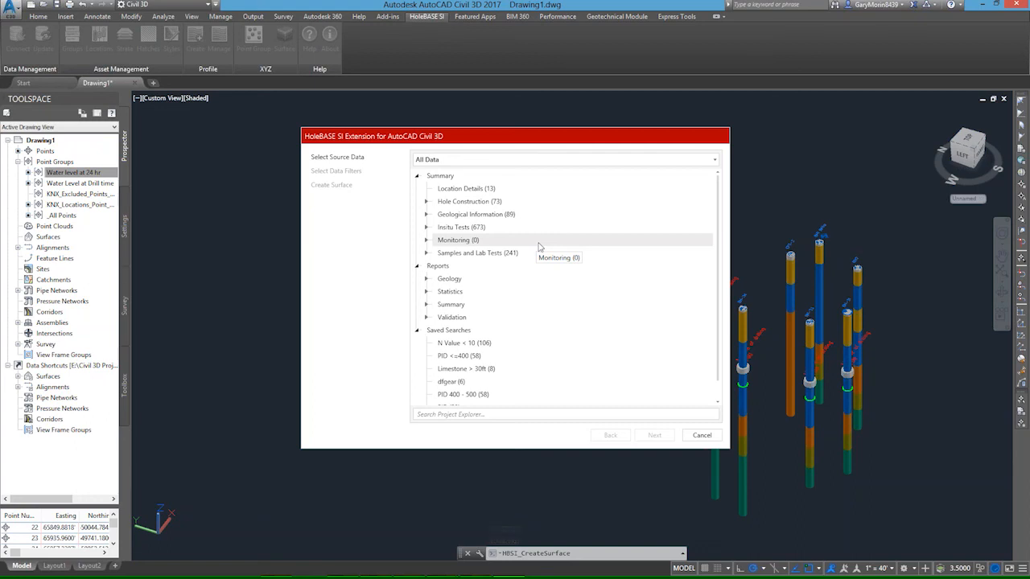
pyautogui.click(428, 253)
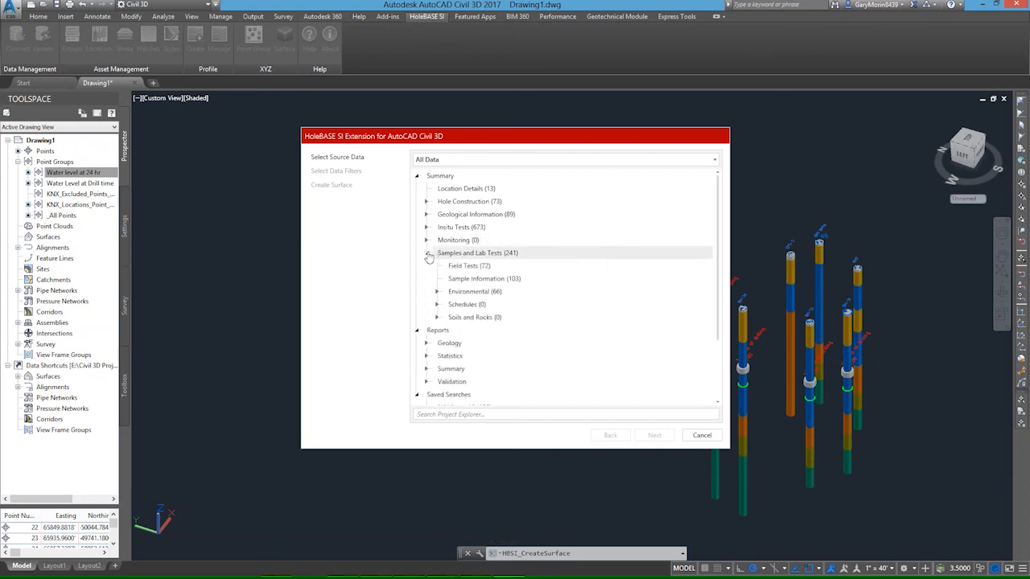
pyautogui.click(469, 295)
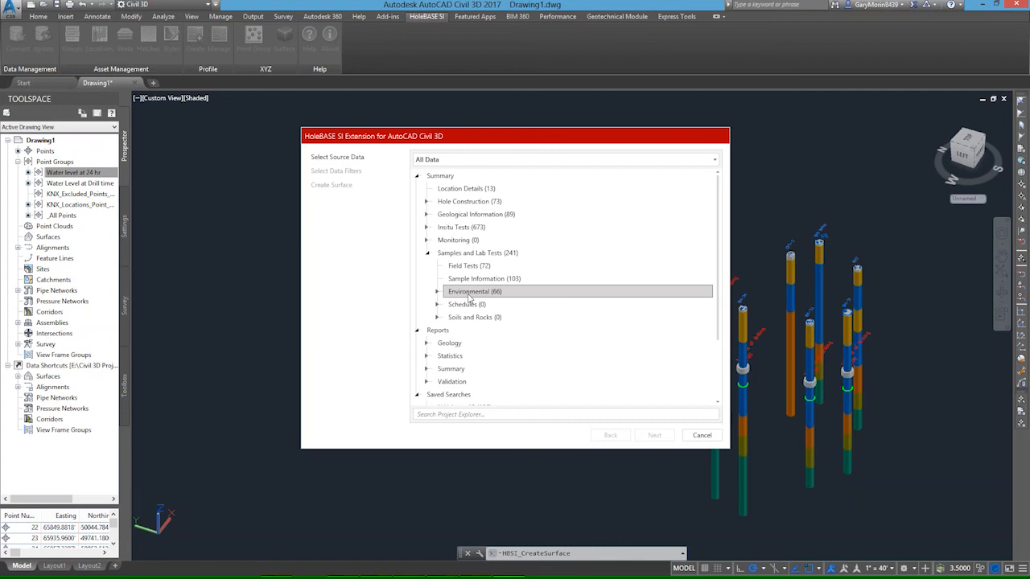
pyautogui.doubleClick(467, 297)
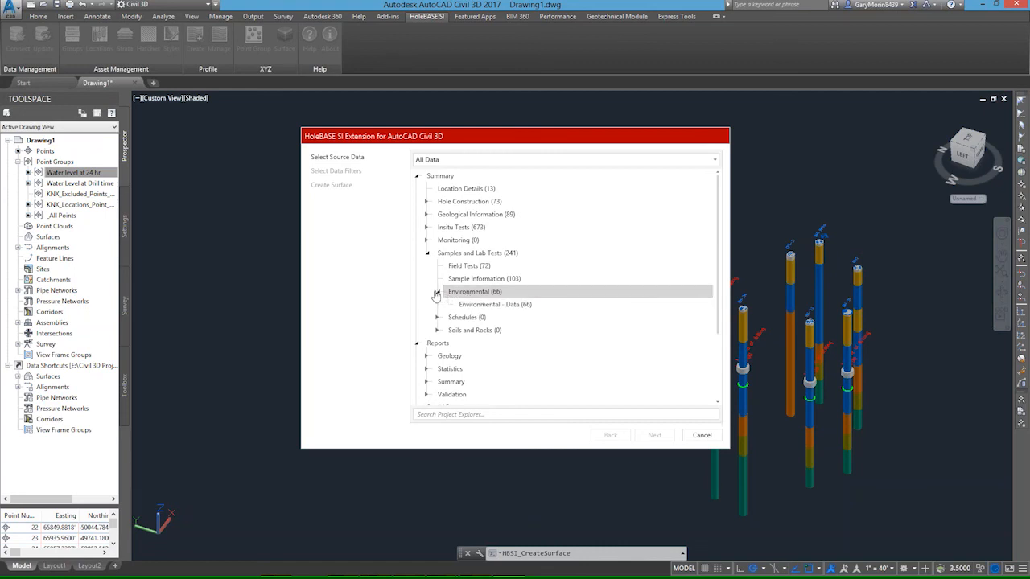
pyautogui.click(481, 305)
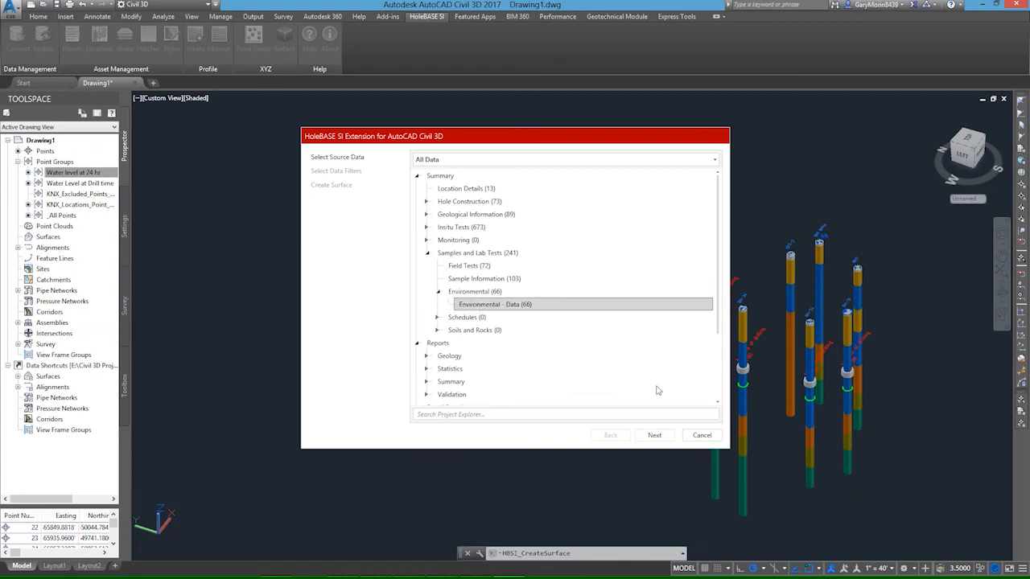
pyautogui.click(656, 435)
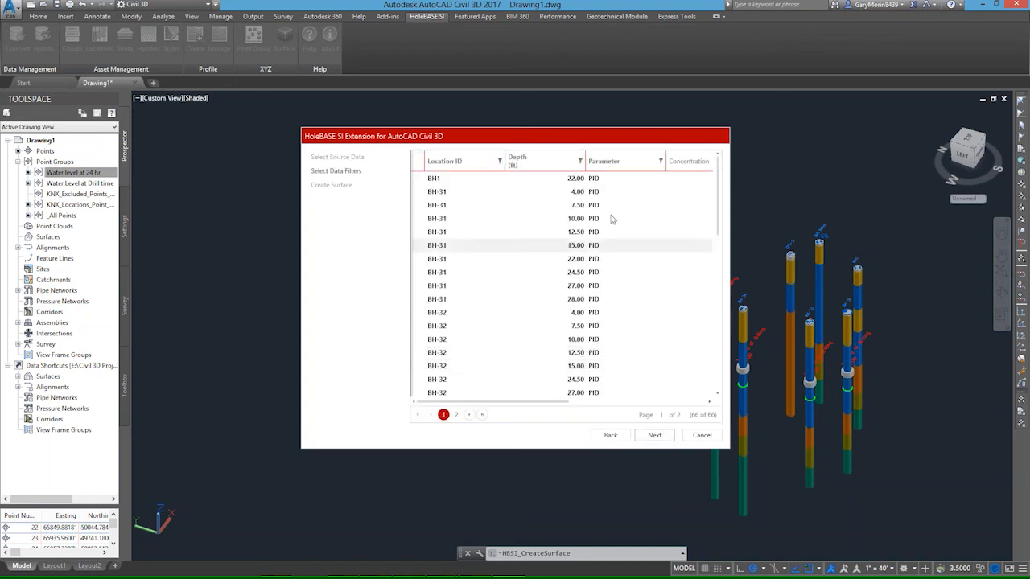
# Step: Filter the environmental data to the PID parameter and PPM units for the surface
pyautogui.click(660, 160)
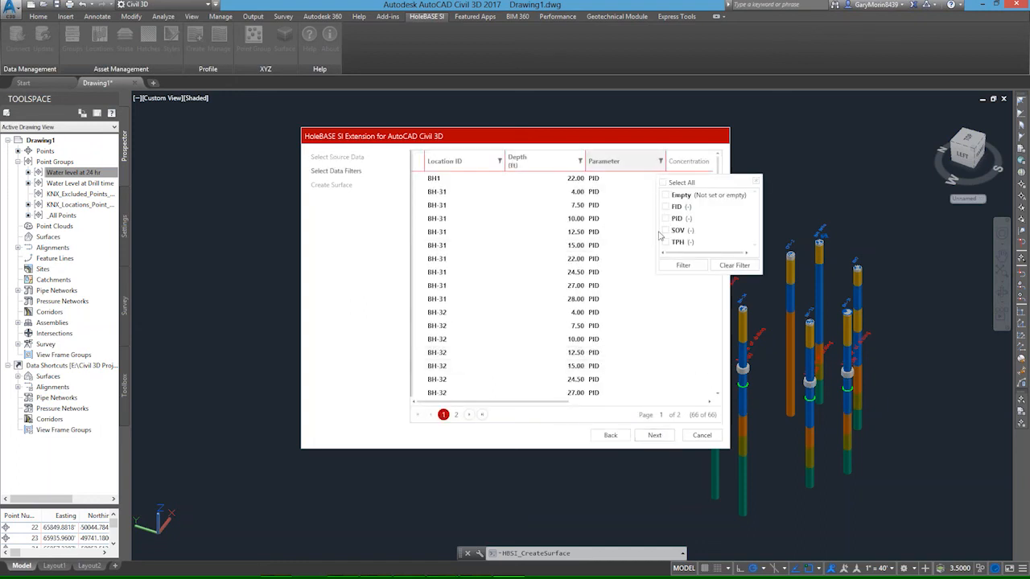
pyautogui.click(667, 218)
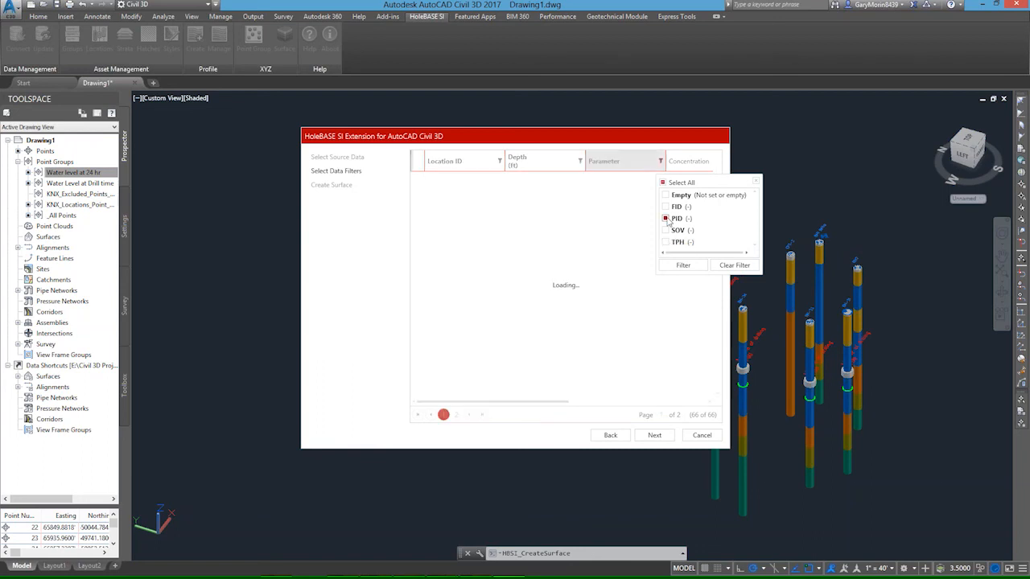
pyautogui.click(762, 186)
pyautogui.moveTo(555, 403); pyautogui.dragTo(695, 406)
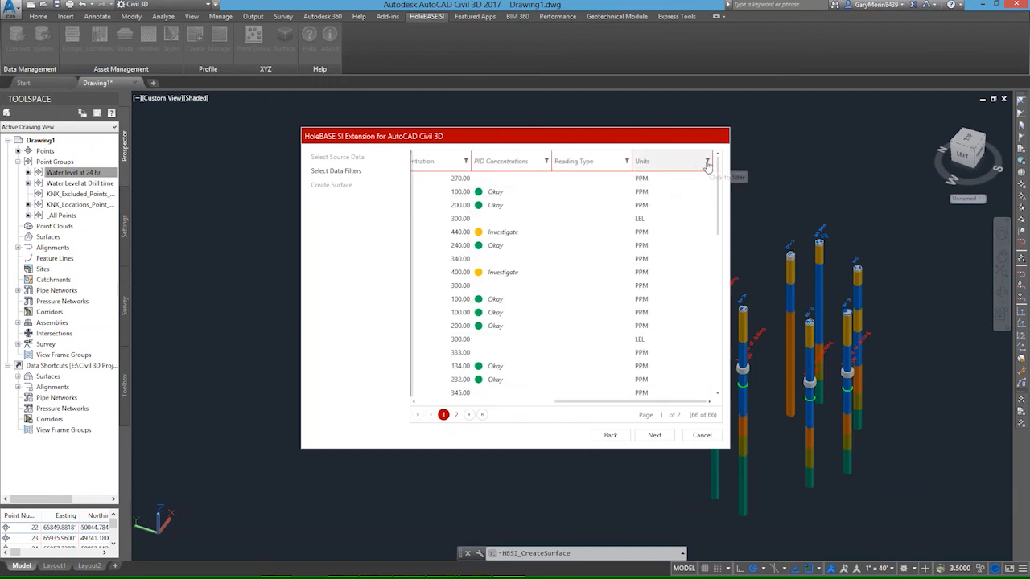
pyautogui.click(707, 163)
pyautogui.click(712, 231)
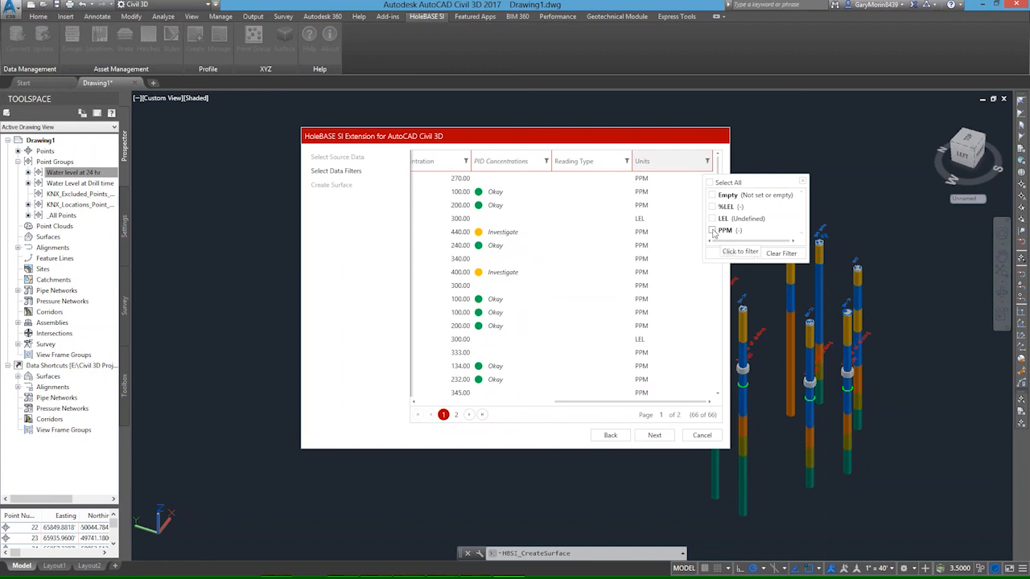
pyautogui.click(803, 183)
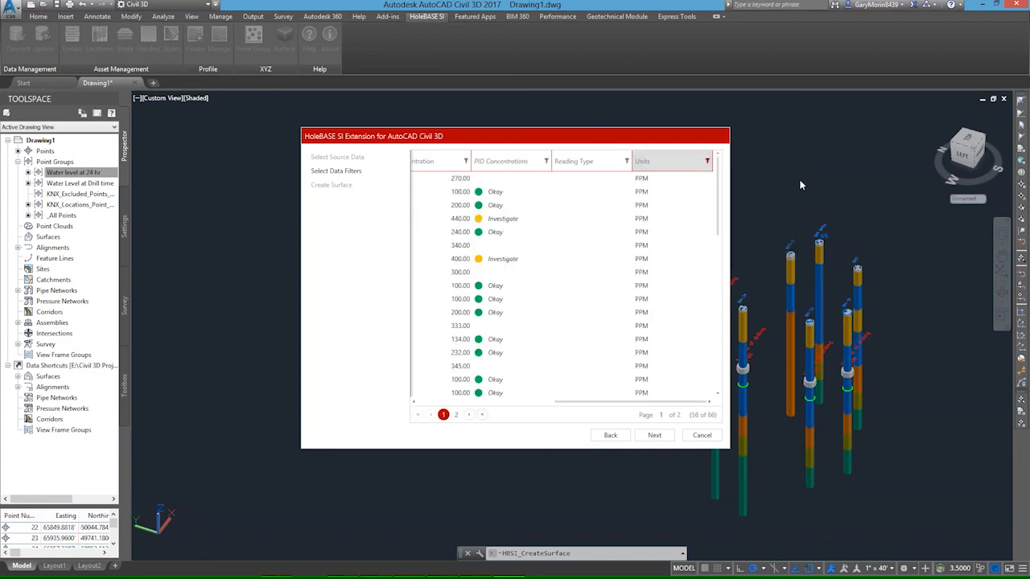
pyautogui.click(655, 435)
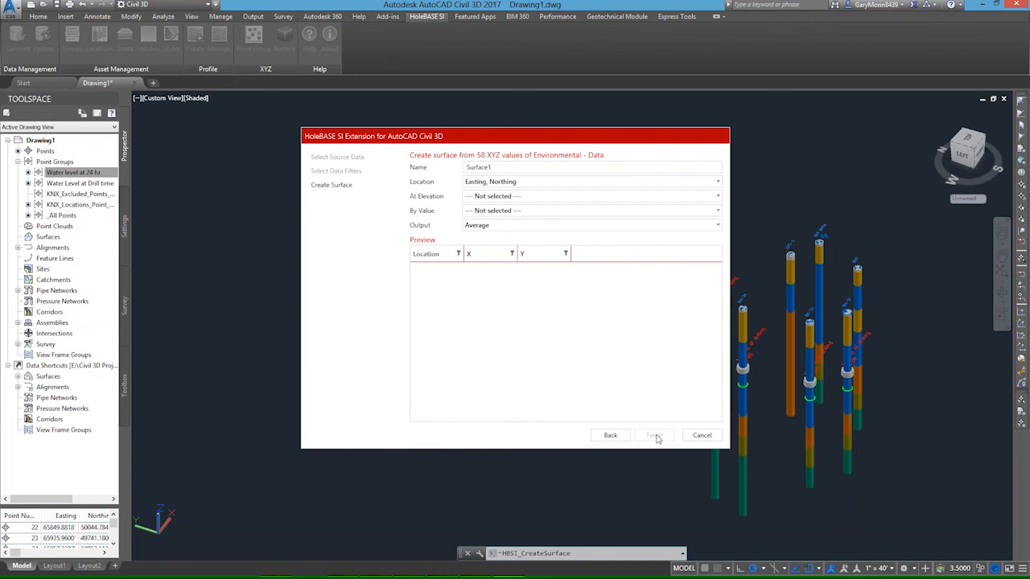
# Step: Name the surface PID heat Map, set its value to the environmental test Concentration with Max output, and create it
pyautogui.doubleClick(492, 167)
pyautogui.write('PID heat Map')
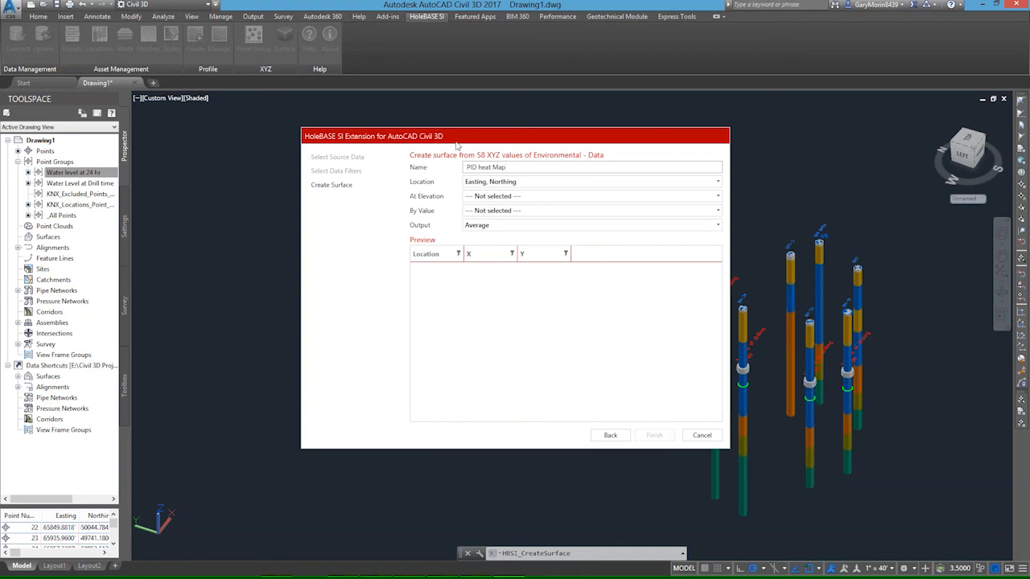
pyautogui.click(489, 211)
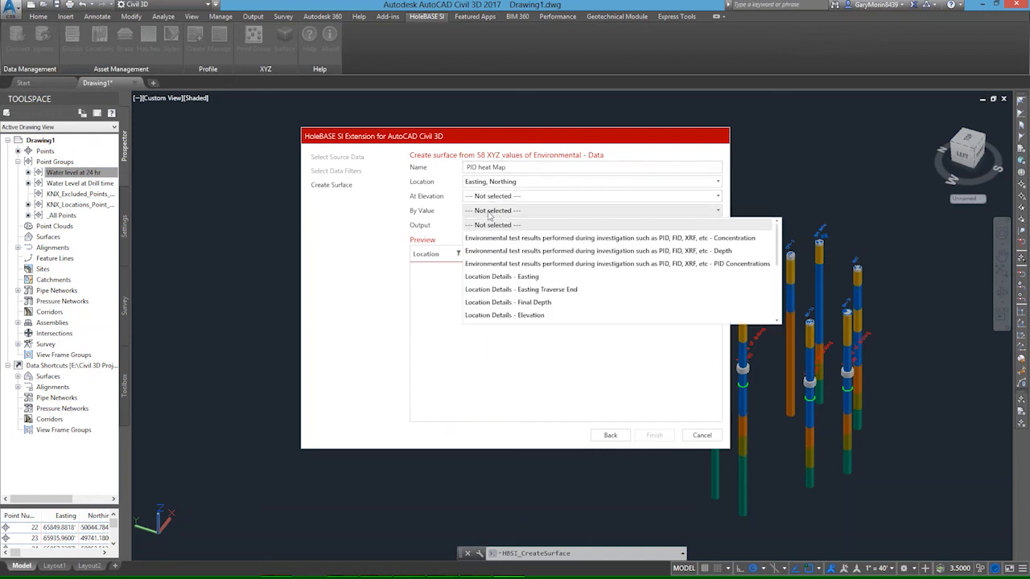
pyautogui.click(745, 239)
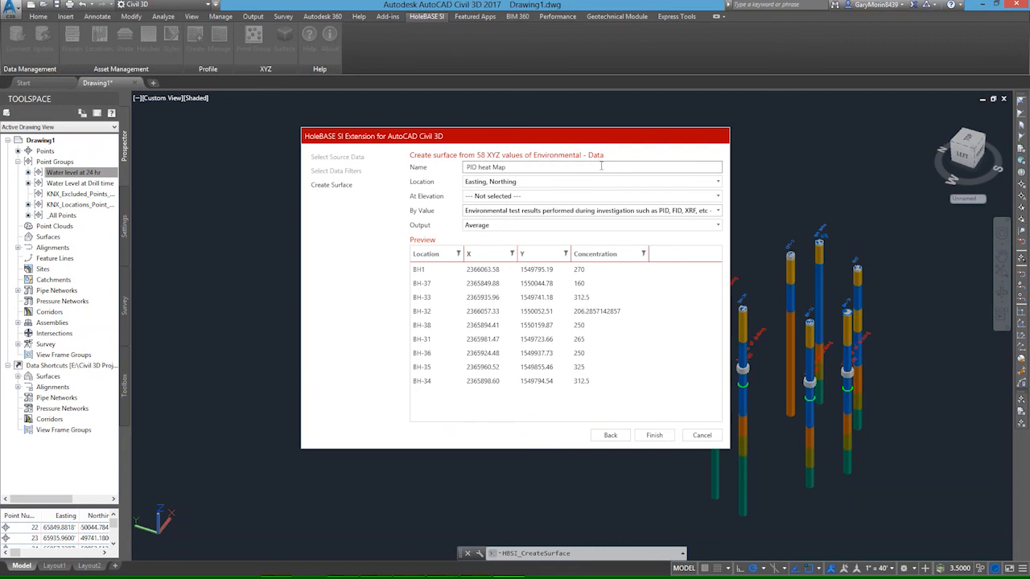
pyautogui.click(523, 229)
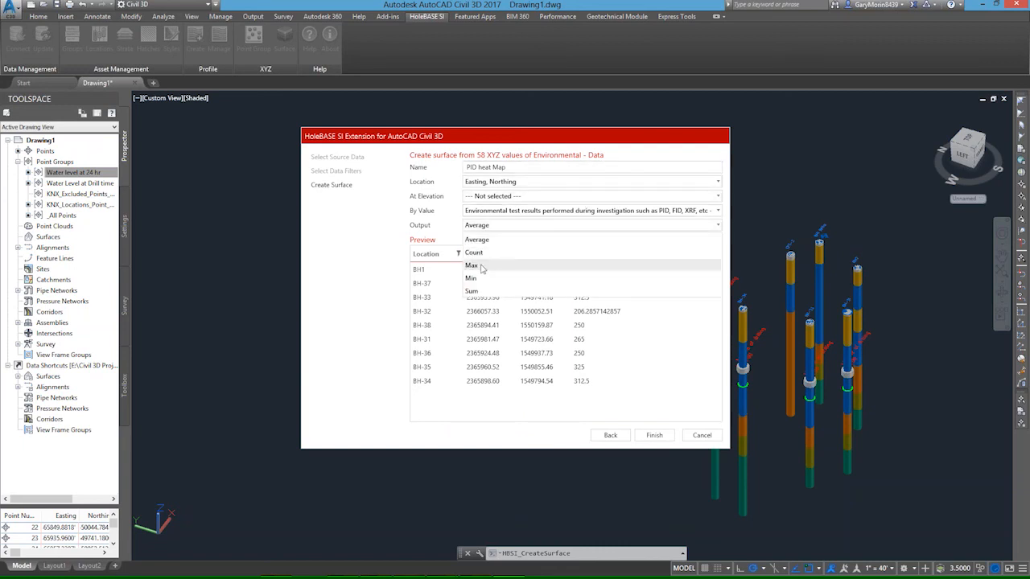
pyautogui.click(472, 266)
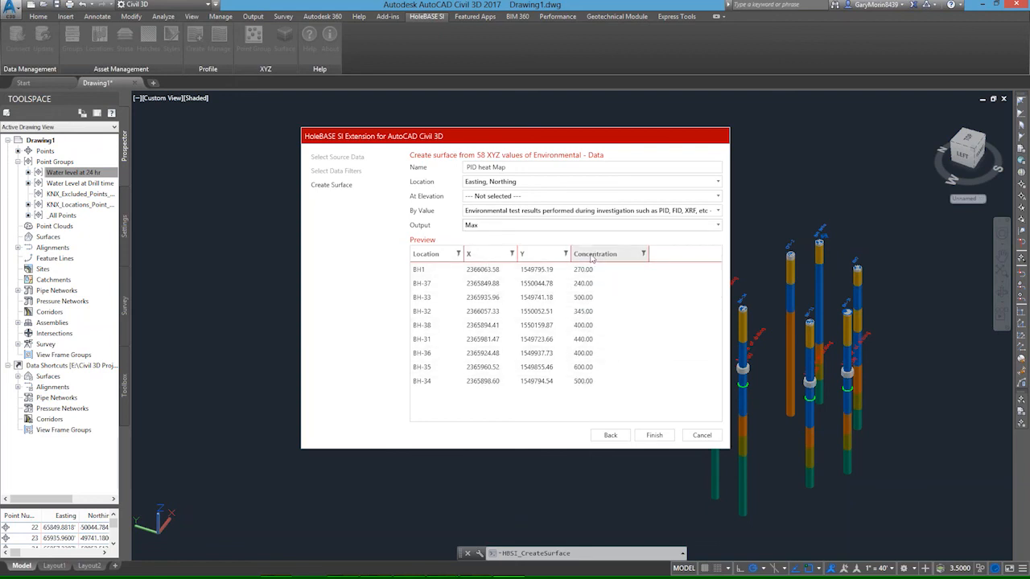
pyautogui.click(654, 435)
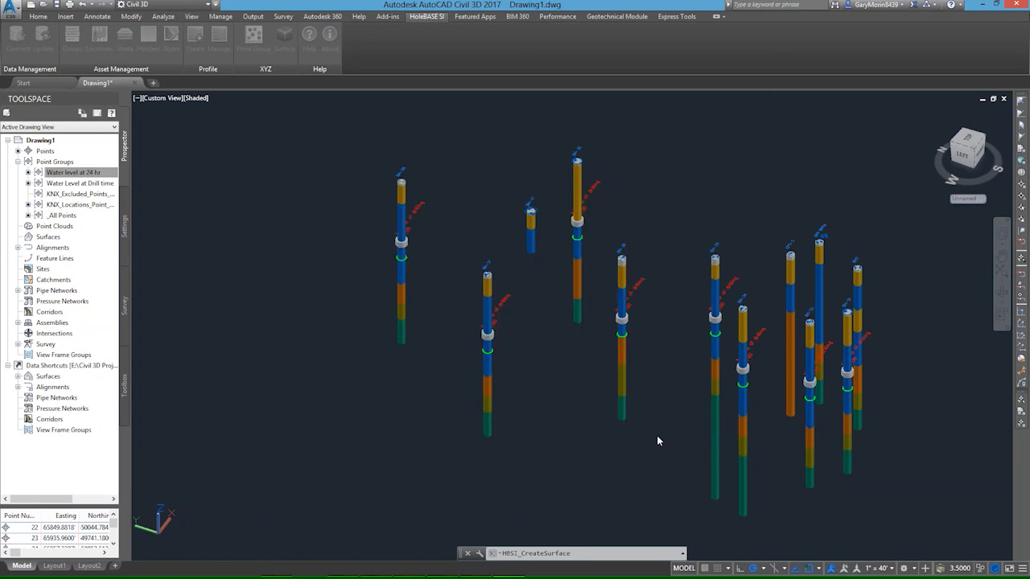
# Step: Switch the viewport to the Top view to look straight down on the new surface
pyautogui.scroll(-4, 584, 326)
pyautogui.scroll(-2, 584, 326)
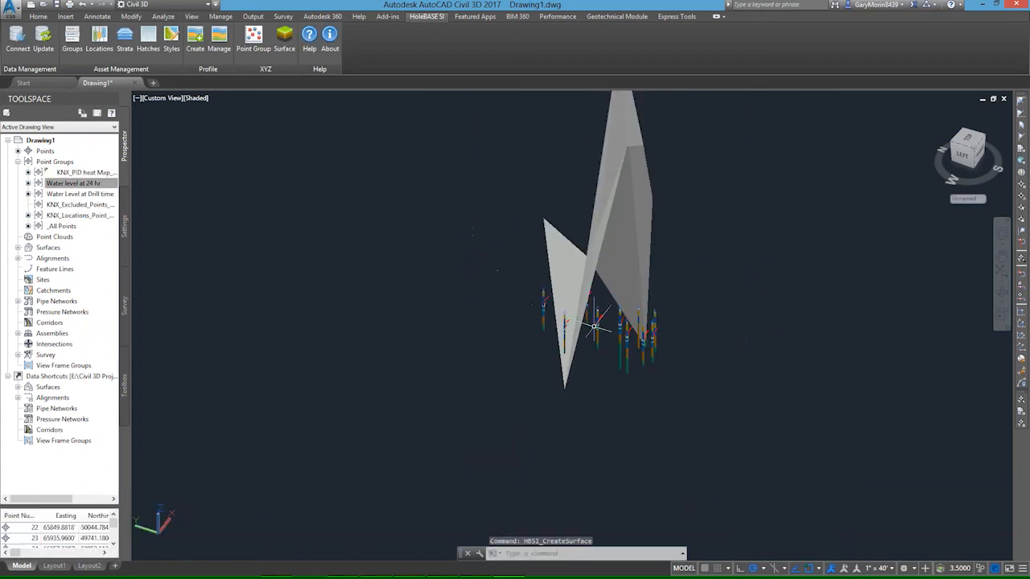
pyautogui.click(205, 100)
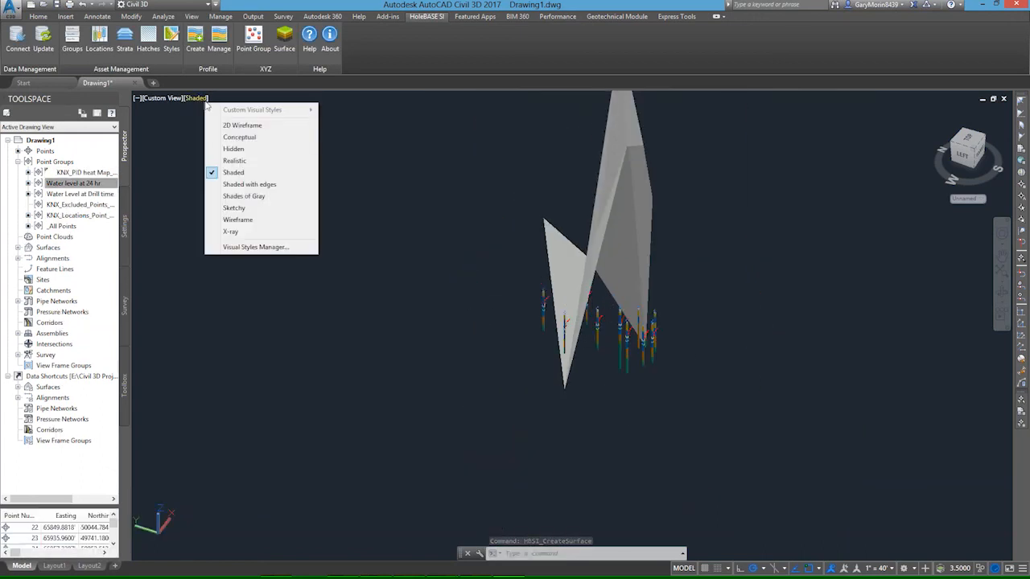
pyautogui.click(155, 98)
pyautogui.click(184, 126)
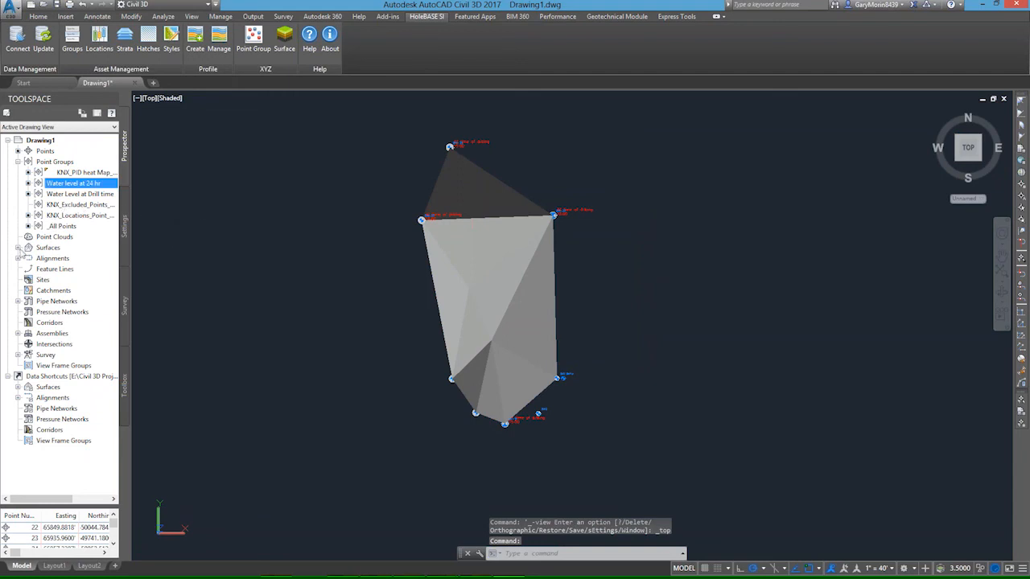
# Step: Open the properties of the PID heat Map surface and start creating a new surface style for it
pyautogui.click(18, 247)
pyautogui.click(64, 258)
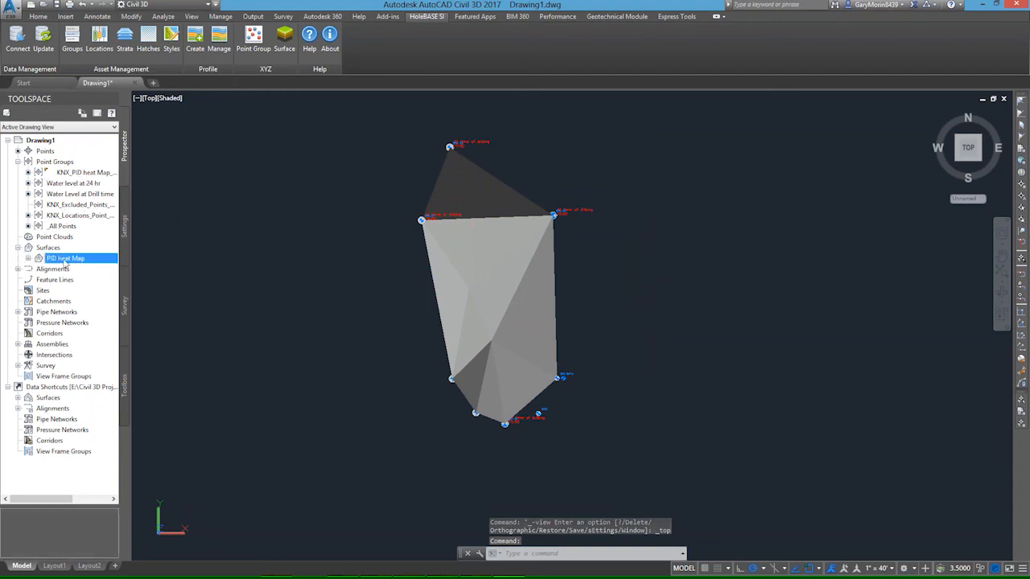
pyautogui.rightClick(65, 260)
pyautogui.click(99, 266)
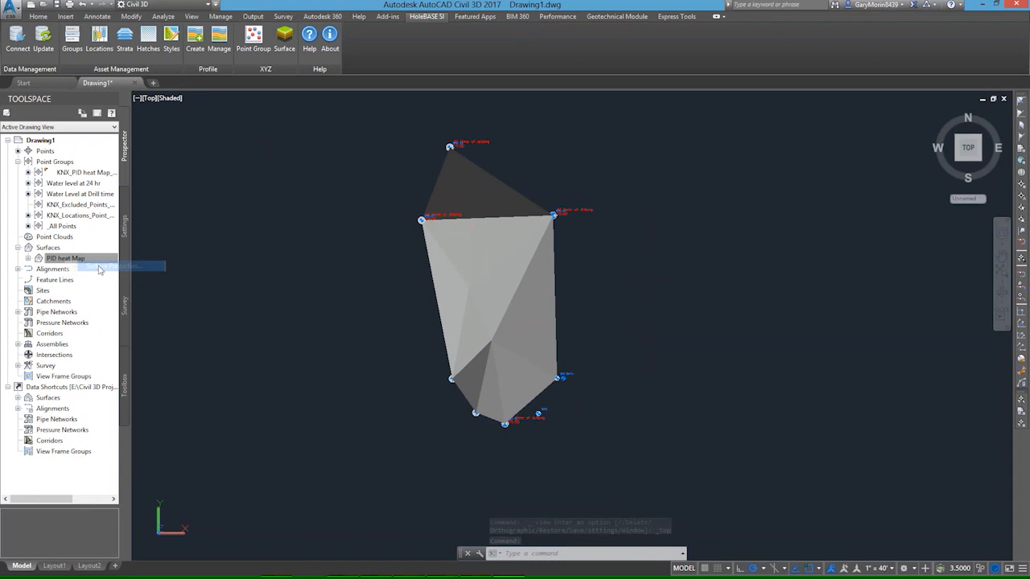
pyautogui.click(272, 158)
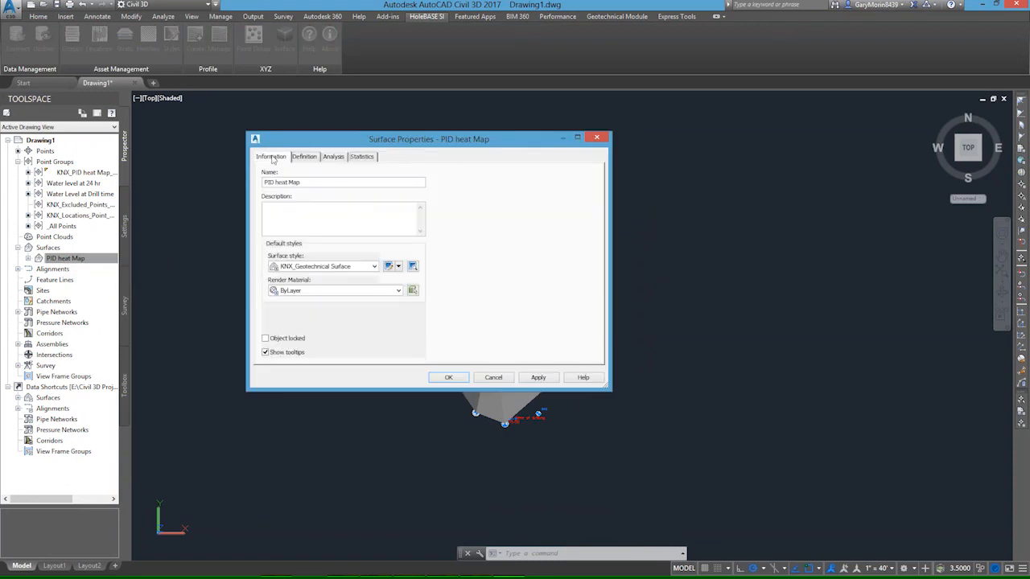
pyautogui.click(398, 266)
pyautogui.click(414, 281)
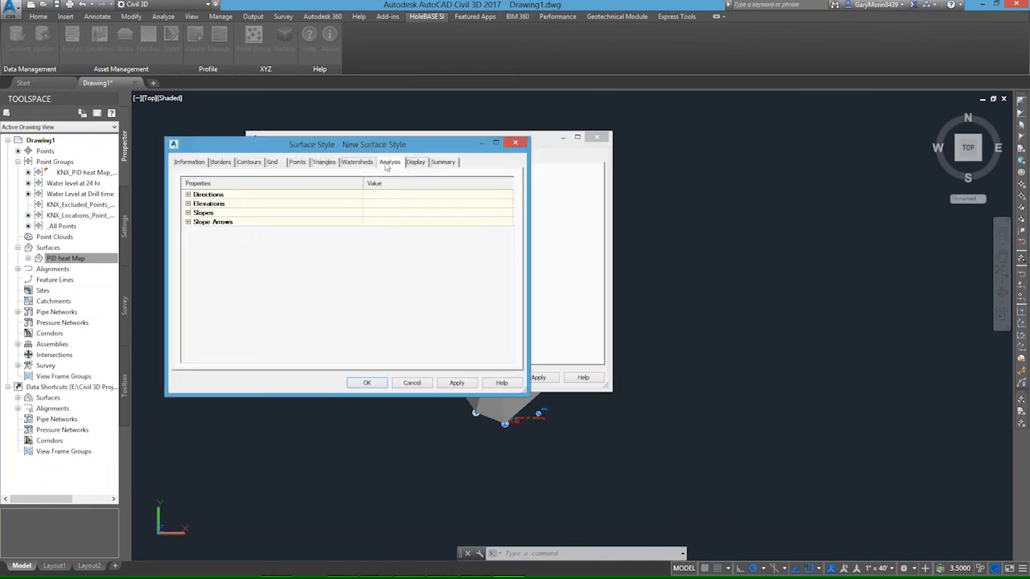
# Step: In the new style's elevation analysis, set the range color scheme to Rainbow and group the ranges by Equal interval
pyautogui.click(188, 203)
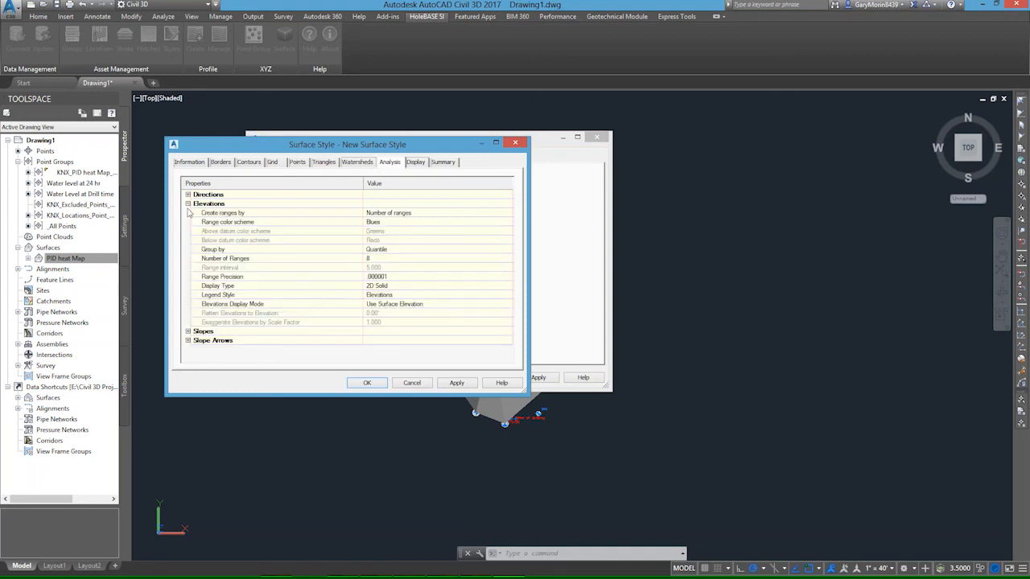
pyautogui.click(379, 222)
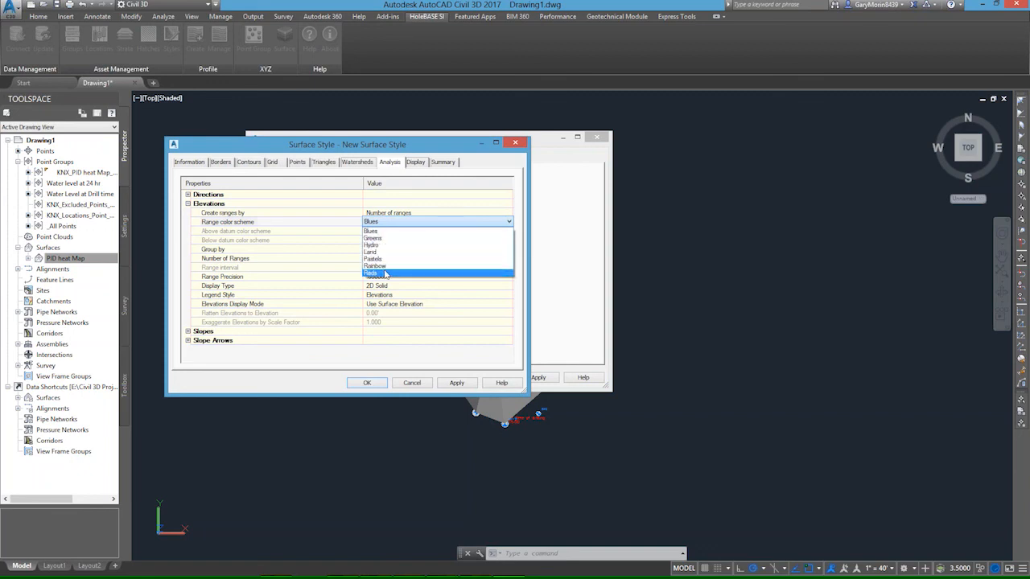
pyautogui.click(375, 266)
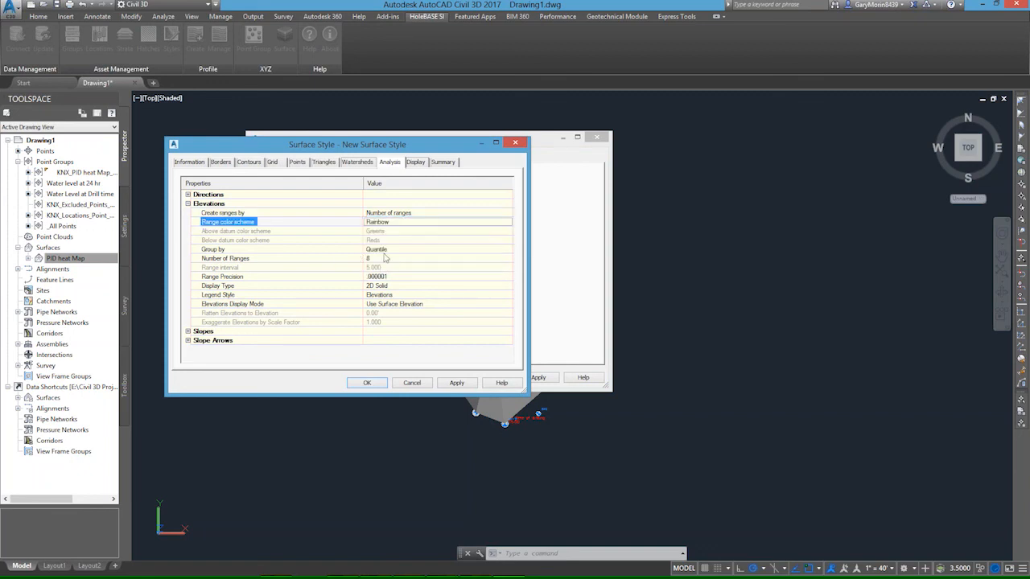
pyautogui.click(377, 250)
pyautogui.click(377, 251)
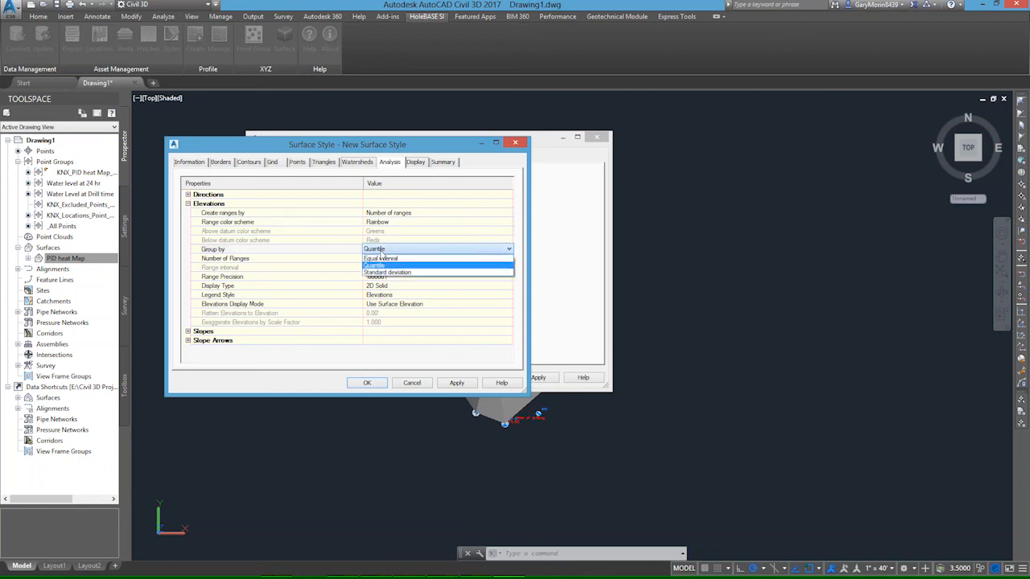
pyautogui.click(380, 259)
# Step: Set the elevation analysis to 3 ranges and its display type to 3D Faces
pyautogui.click(376, 258)
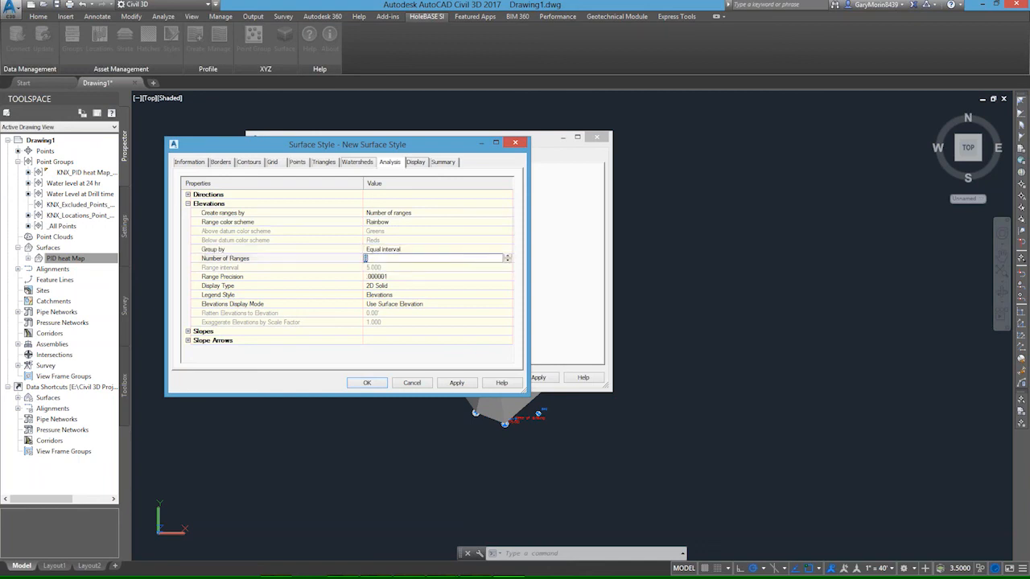
pyautogui.write('3')
pyautogui.click(383, 285)
pyautogui.click(383, 286)
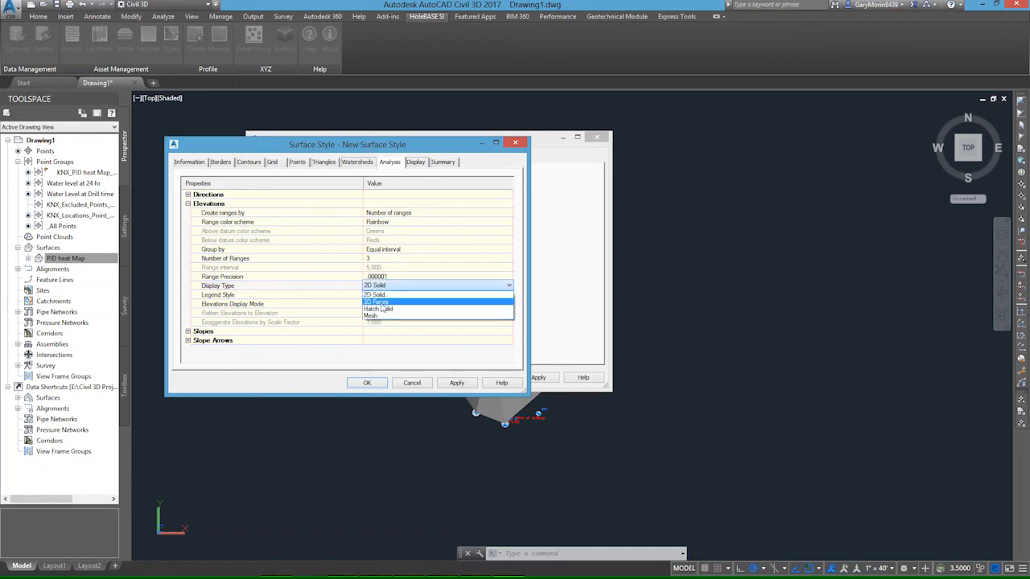
pyautogui.click(386, 303)
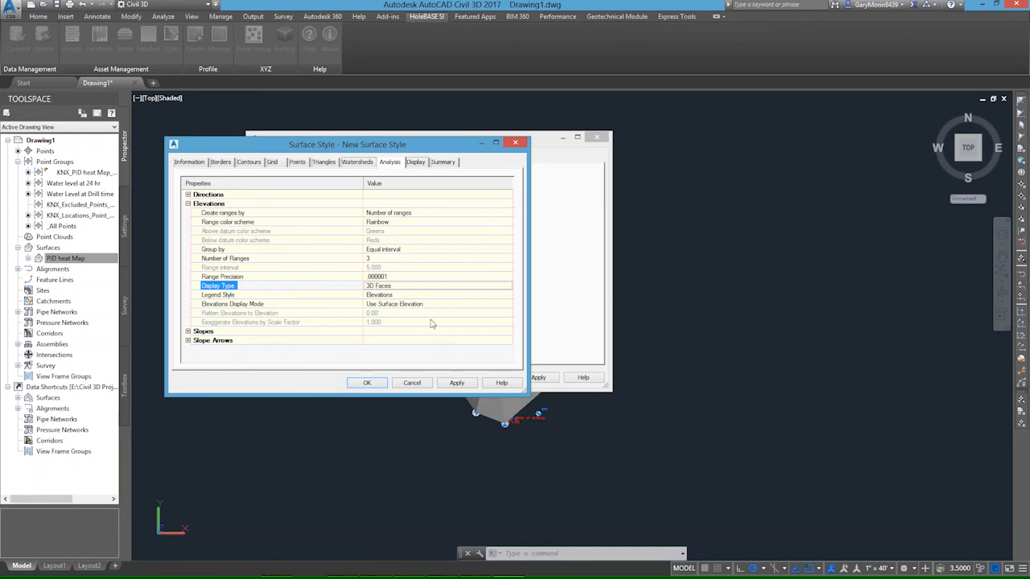
pyautogui.click(439, 231)
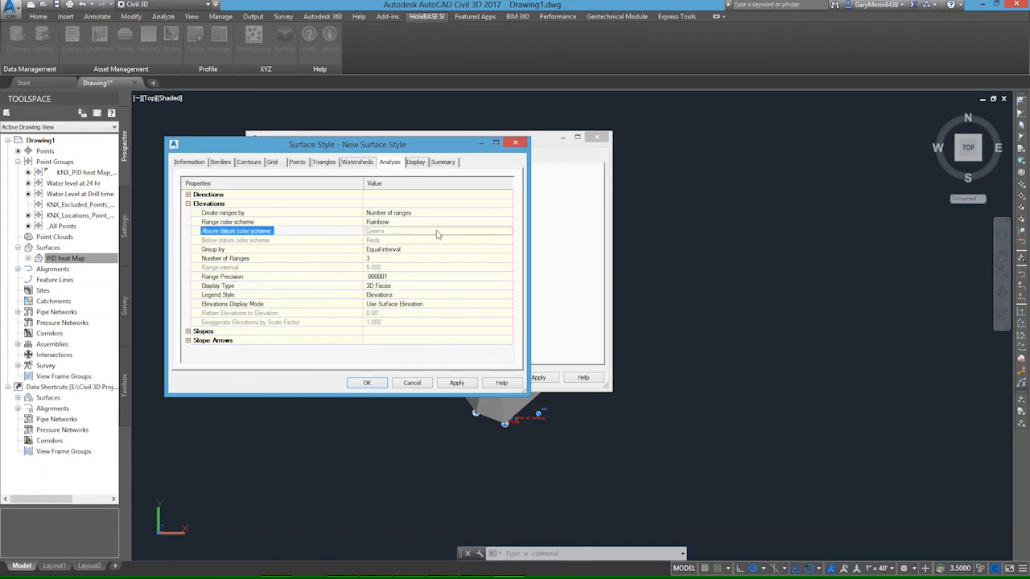
# Step: For the Plan view direction, hide the Border component and make Elevations visible
pyautogui.click(417, 162)
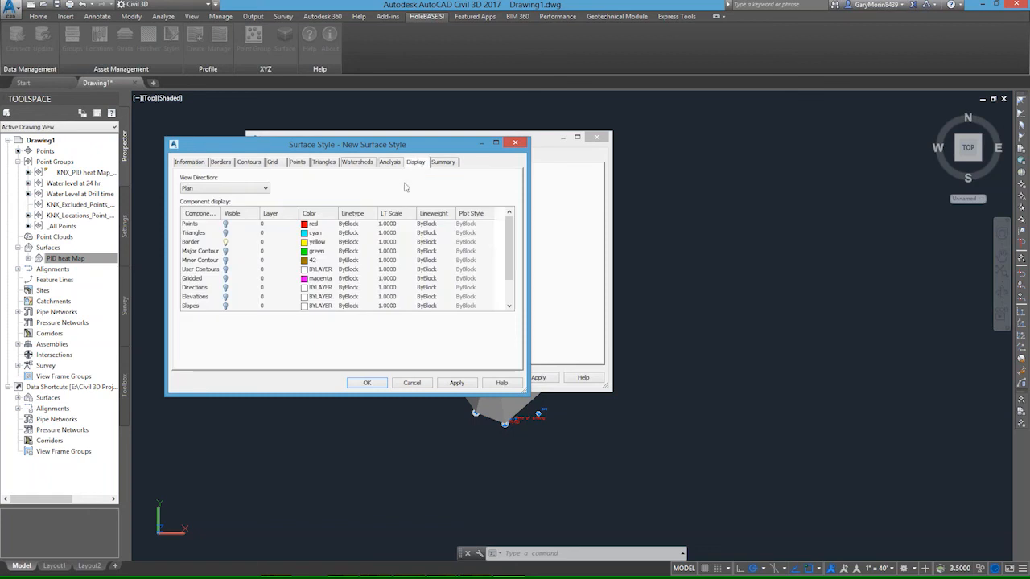
pyautogui.click(225, 243)
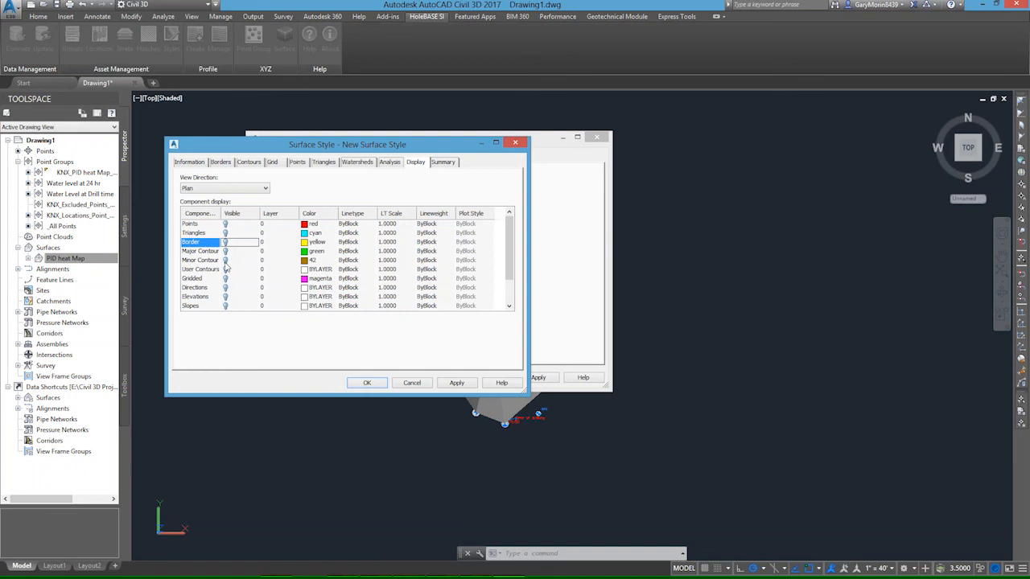
pyautogui.click(227, 300)
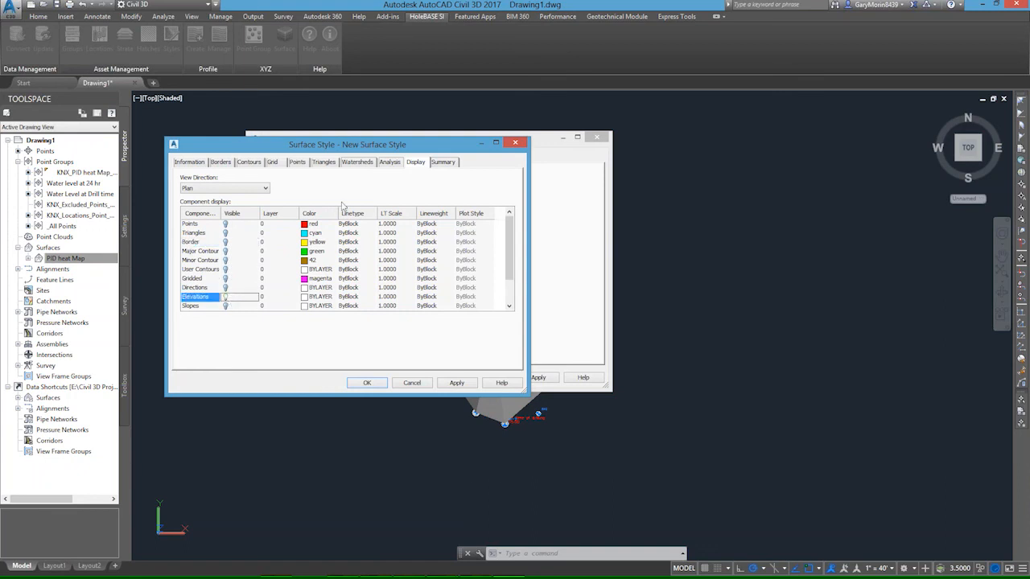
# Step: For the Model view direction, hide Triangles and show Elevations, and accept the new style for the PID heat Map surface
pyautogui.click(228, 189)
pyautogui.click(216, 206)
pyautogui.click(227, 234)
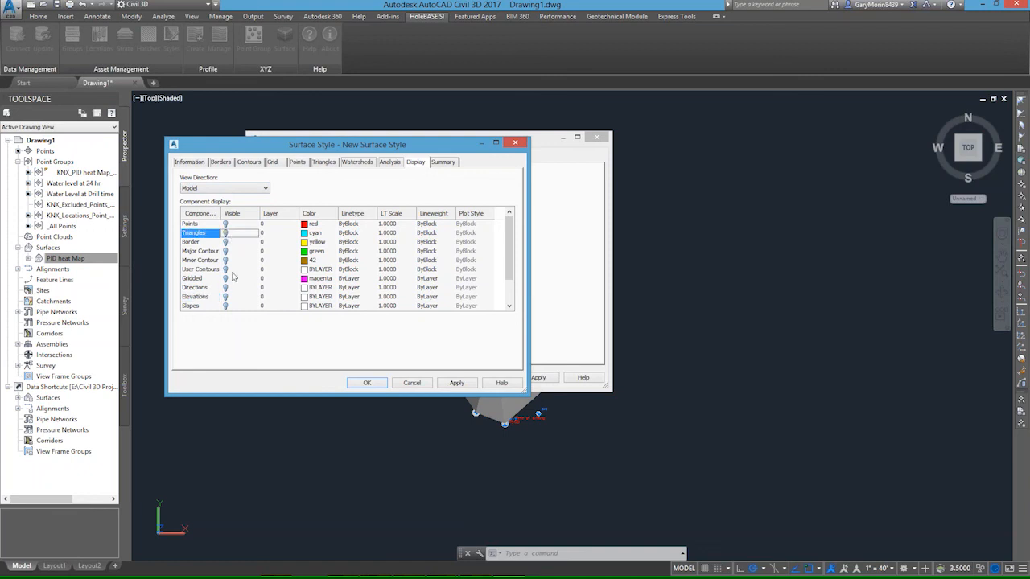
pyautogui.click(228, 300)
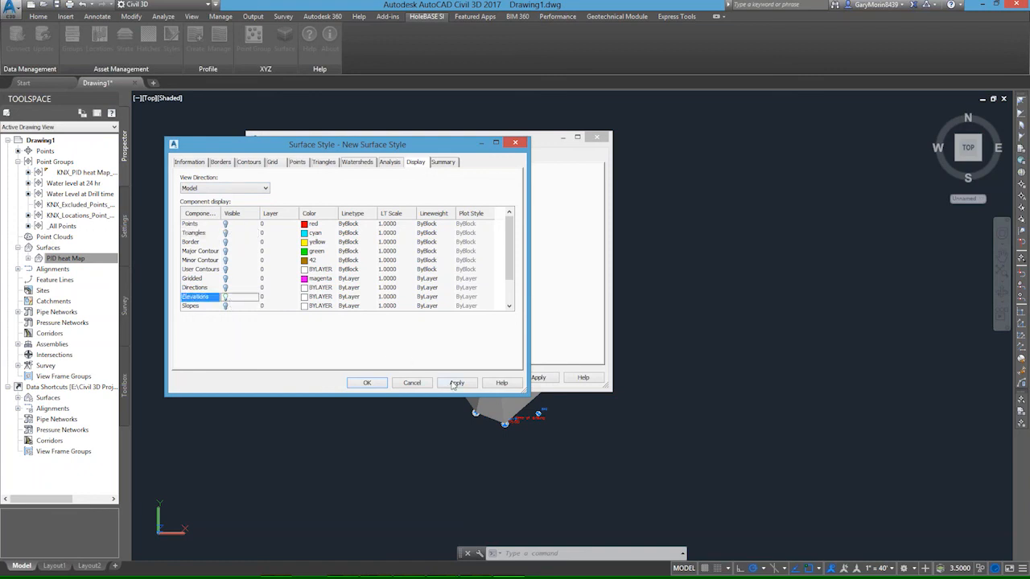
pyautogui.click(461, 386)
pyautogui.click(370, 383)
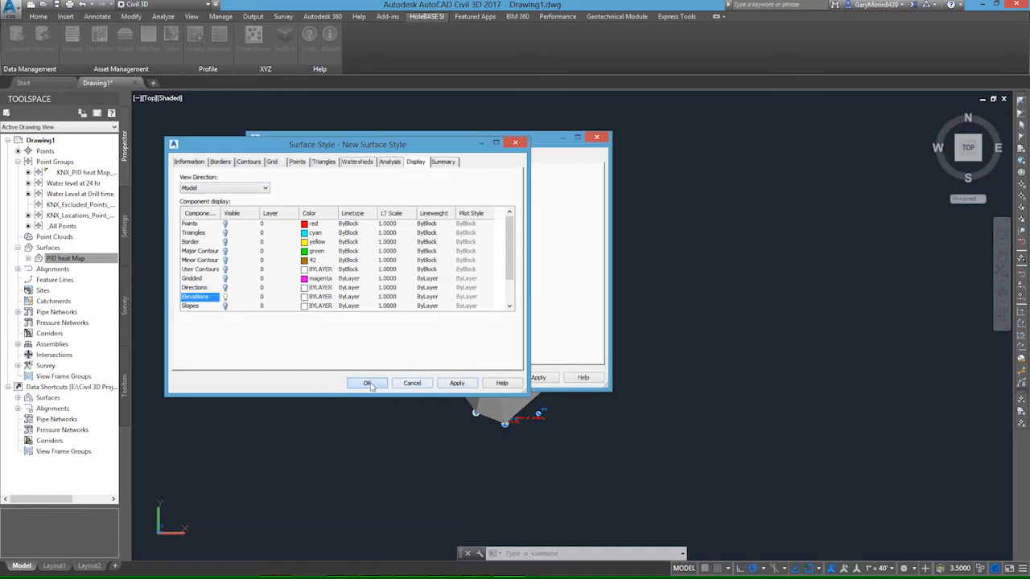
pyautogui.click(445, 377)
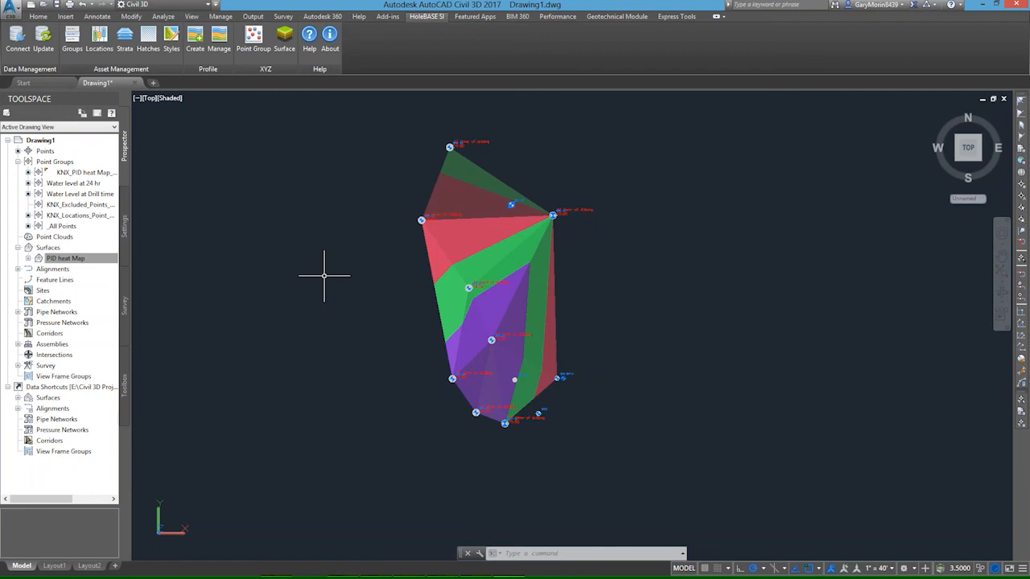
# Step: Reopen the PID heat Map surface's properties and run the elevations analysis with 3 ranges
pyautogui.click(84, 258)
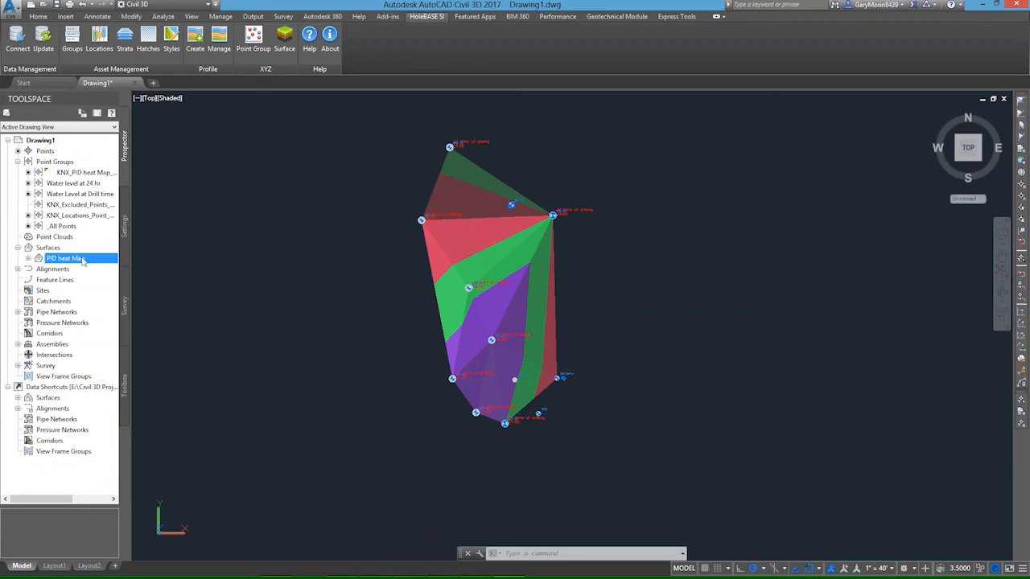
pyautogui.rightClick(83, 258)
pyautogui.click(121, 263)
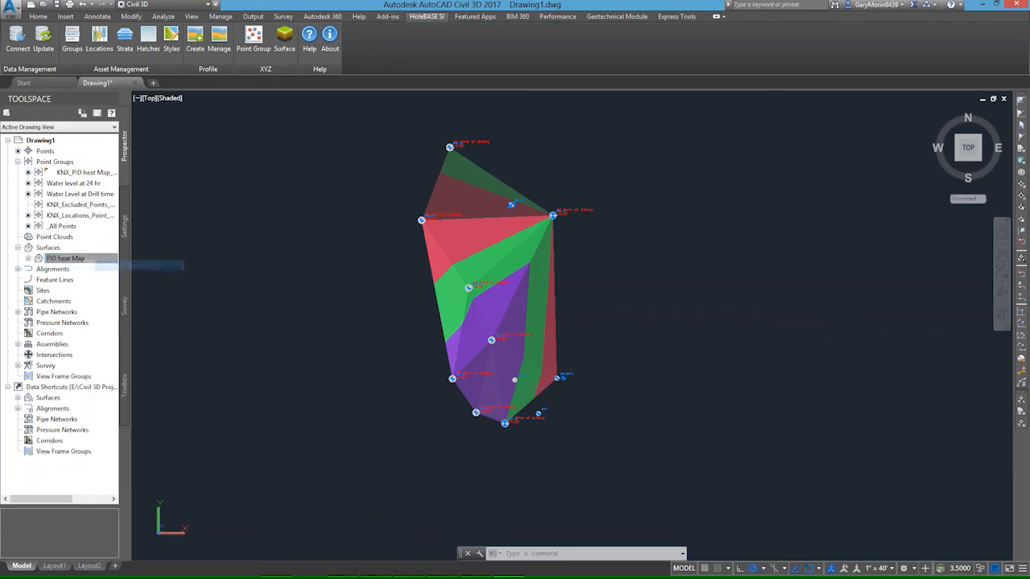
pyautogui.click(333, 157)
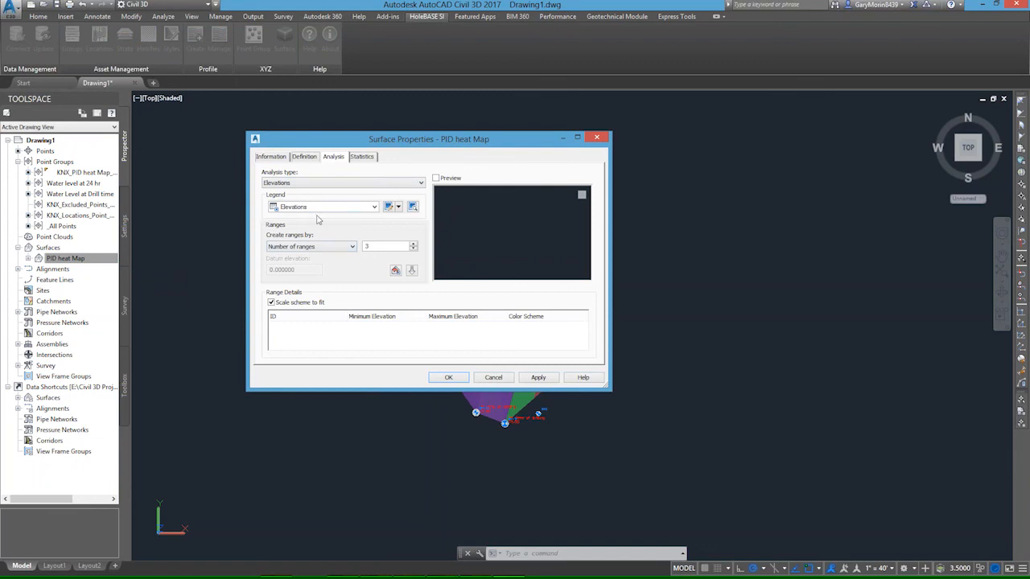
pyautogui.click(411, 271)
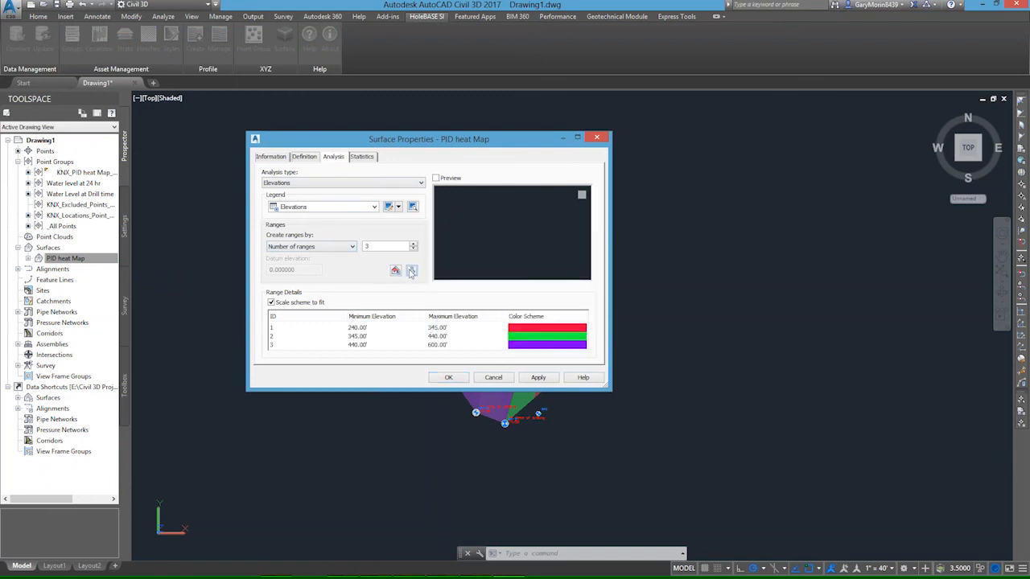
# Step: Set the first range's maximum elevation to 350 and its color to green, index color 90
pyautogui.click(439, 328)
pyautogui.click(439, 327)
pyautogui.click(444, 327)
pyautogui.moveTo(445, 328); pyautogui.dragTo(411, 323)
pyautogui.write('350')
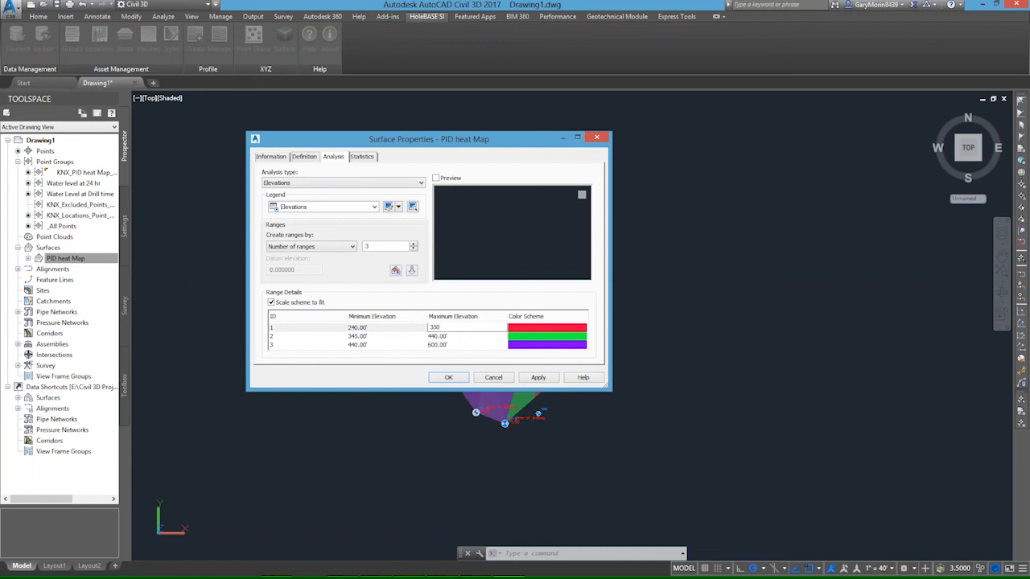
pyautogui.click(563, 330)
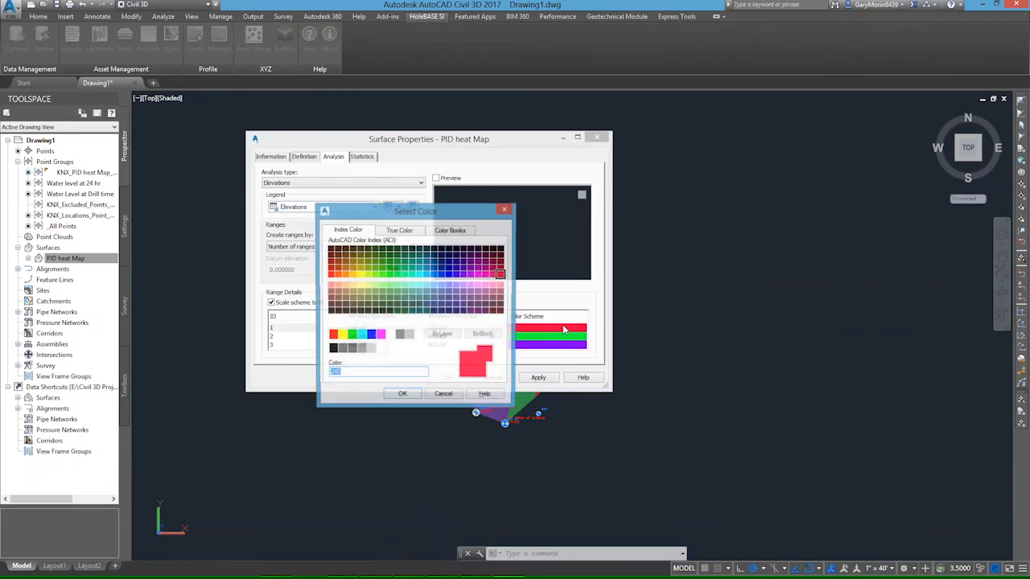
pyautogui.click(390, 274)
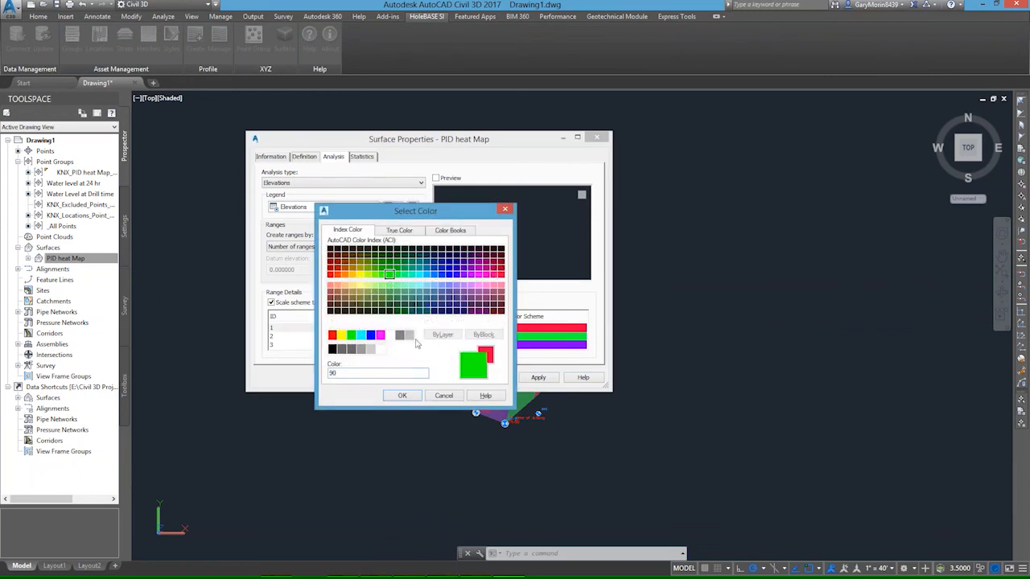
pyautogui.click(402, 396)
# Step: Set the second range's elevations to a minimum of 350 and a maximum of 500, with orange index color 40
pyautogui.click(365, 338)
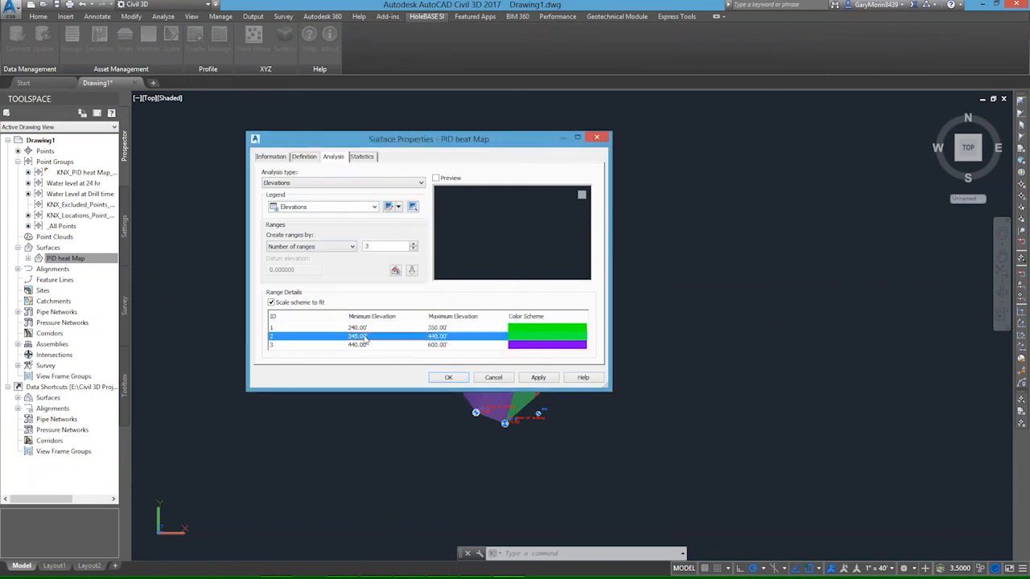
pyautogui.click(367, 336)
pyautogui.write('350')
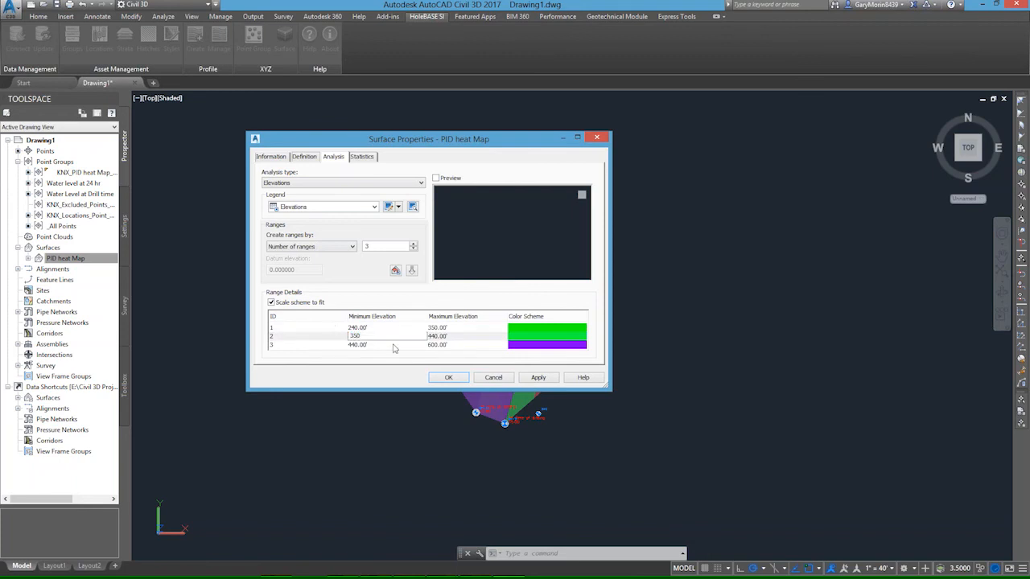
pyautogui.click(439, 336)
pyautogui.moveTo(449, 336); pyautogui.dragTo(403, 336)
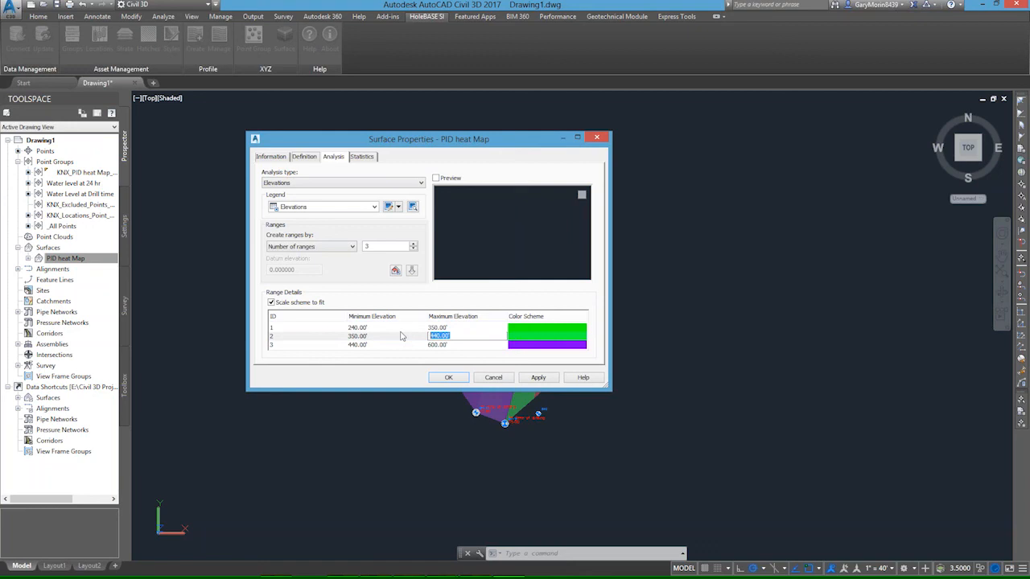
pyautogui.write('500')
pyautogui.click(523, 336)
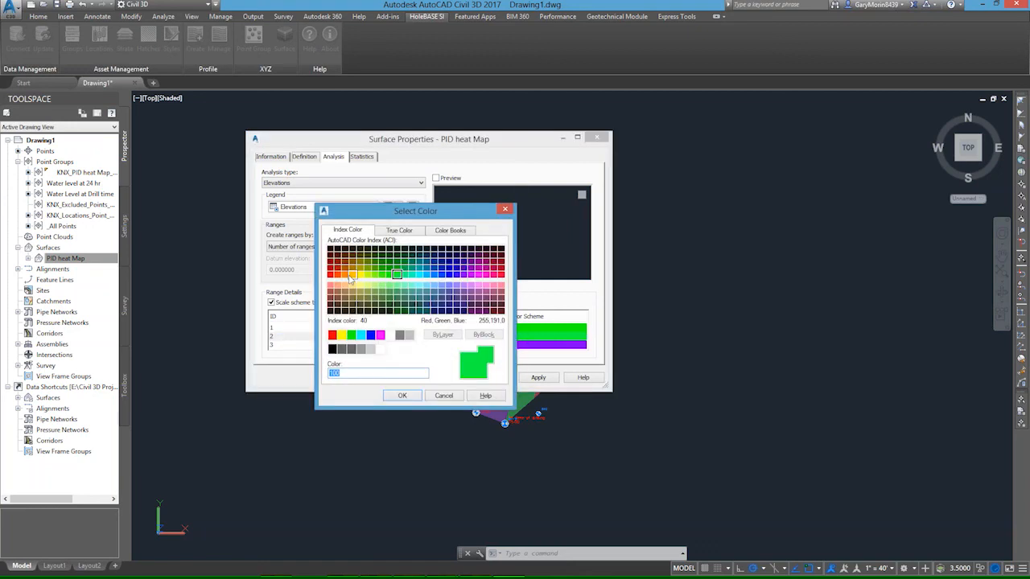
pyautogui.click(351, 274)
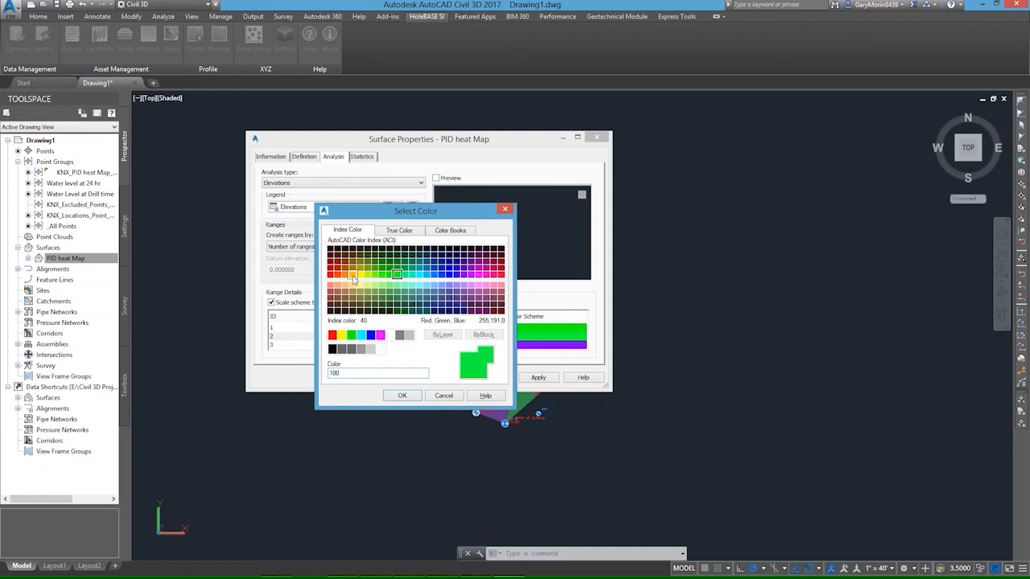
pyautogui.click(413, 398)
# Step: Set the third elevation range's minimum elevation to 500
pyautogui.click(358, 345)
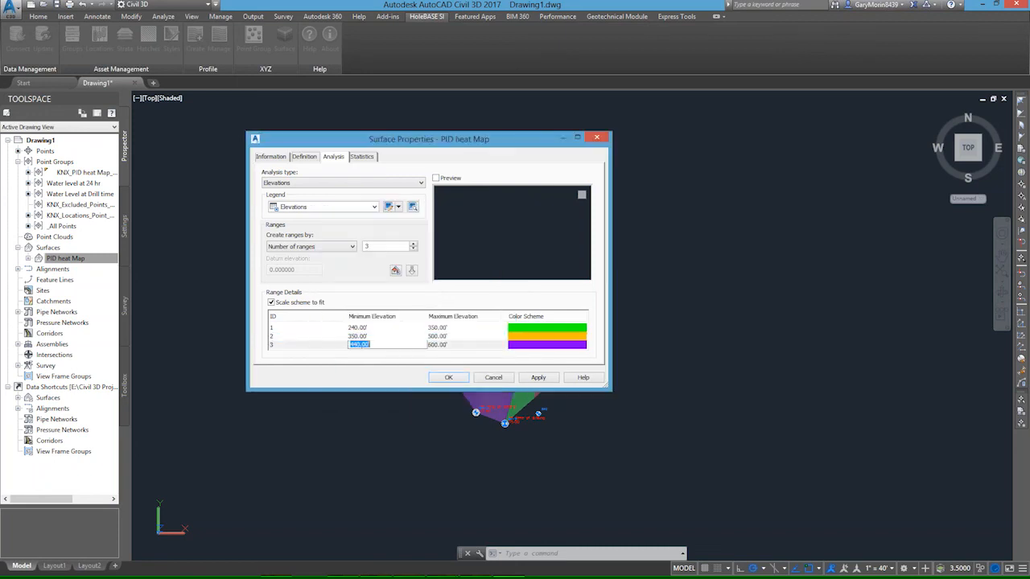
pyautogui.moveTo(371, 344); pyautogui.dragTo(335, 342)
pyautogui.write('550')
pyautogui.click(441, 346)
pyautogui.click(360, 345)
pyautogui.moveTo(375, 344); pyautogui.dragTo(337, 343)
pyautogui.write('5')
# Step: Color the third elevation range red-orange, index color 20, and accept the PID heat Map surface's analysis settings
pyautogui.click(519, 345)
pyautogui.click(519, 346)
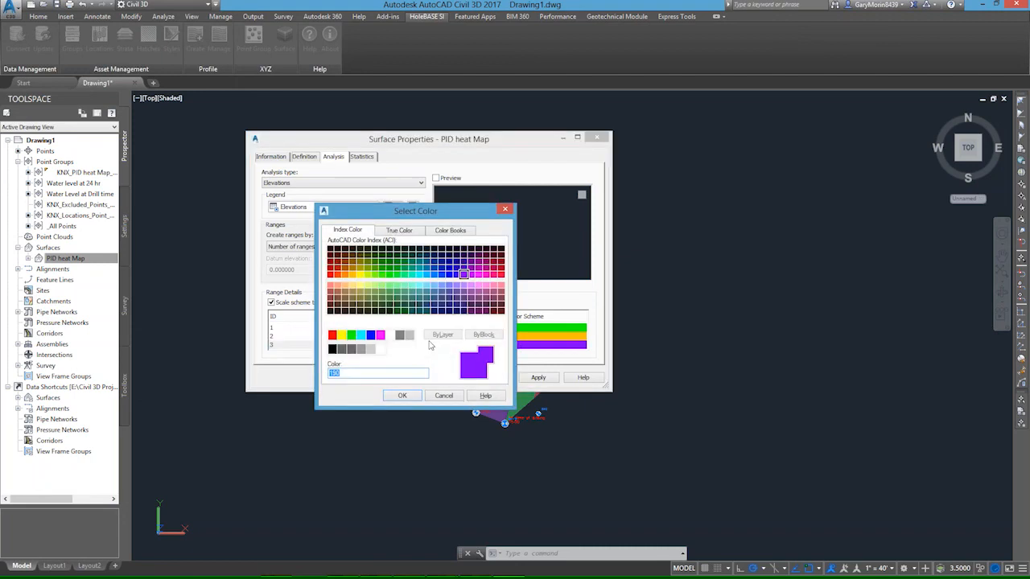
pyautogui.click(337, 274)
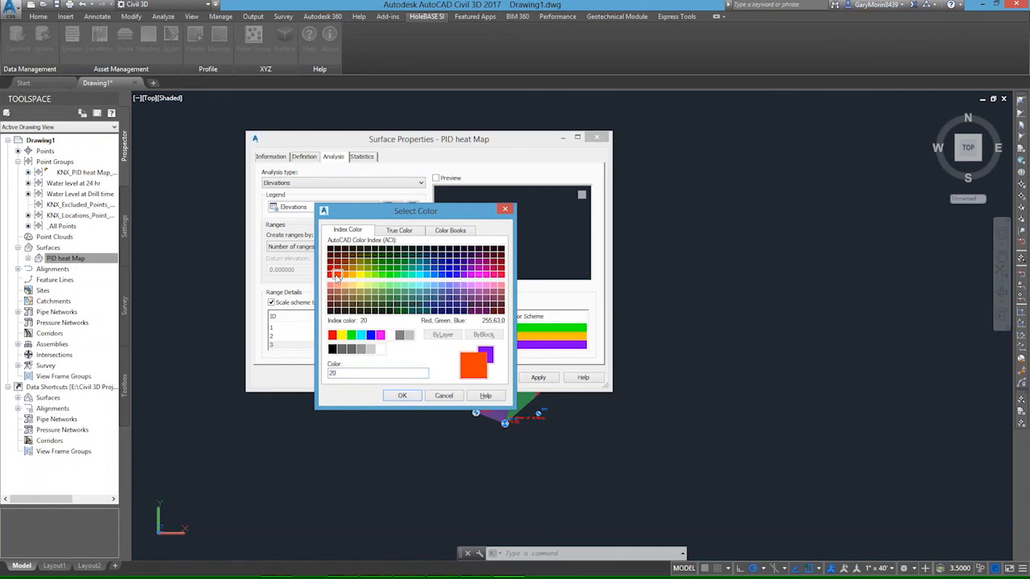
pyautogui.click(402, 395)
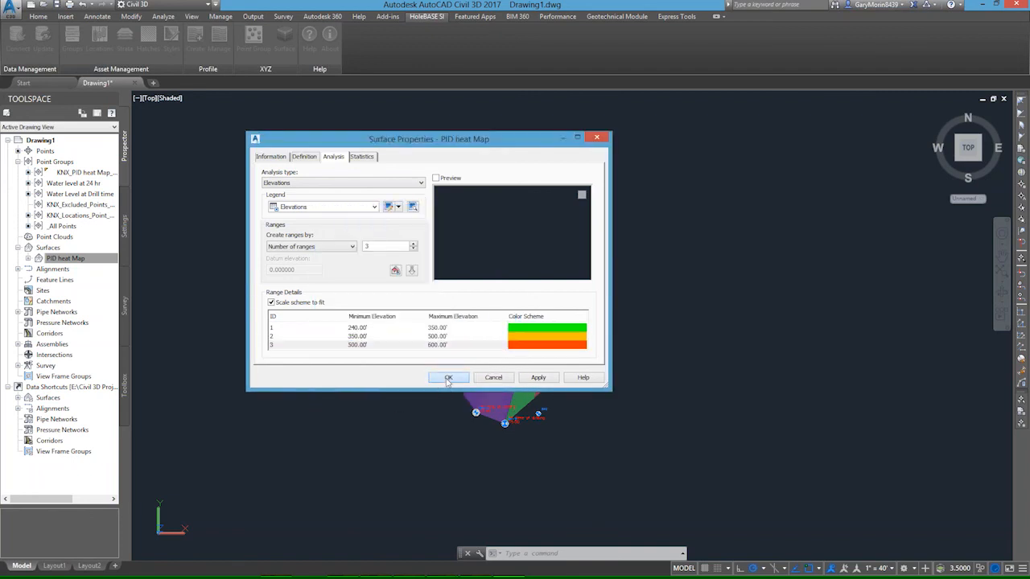
pyautogui.click(447, 377)
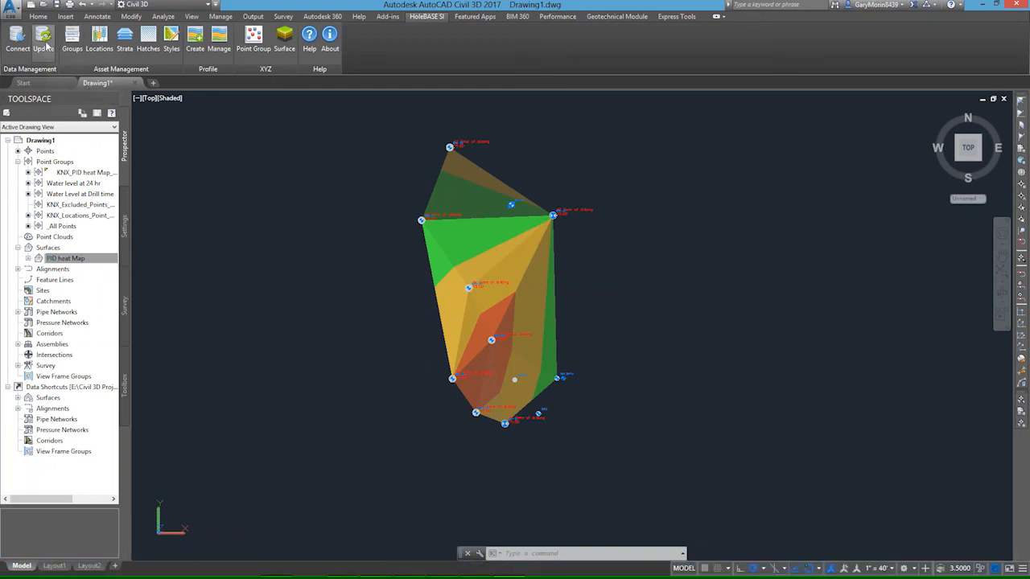
# Step: Start Smooth Surface on the PID heat Map surface and choose the whole surface as the output region
pyautogui.click(482, 251)
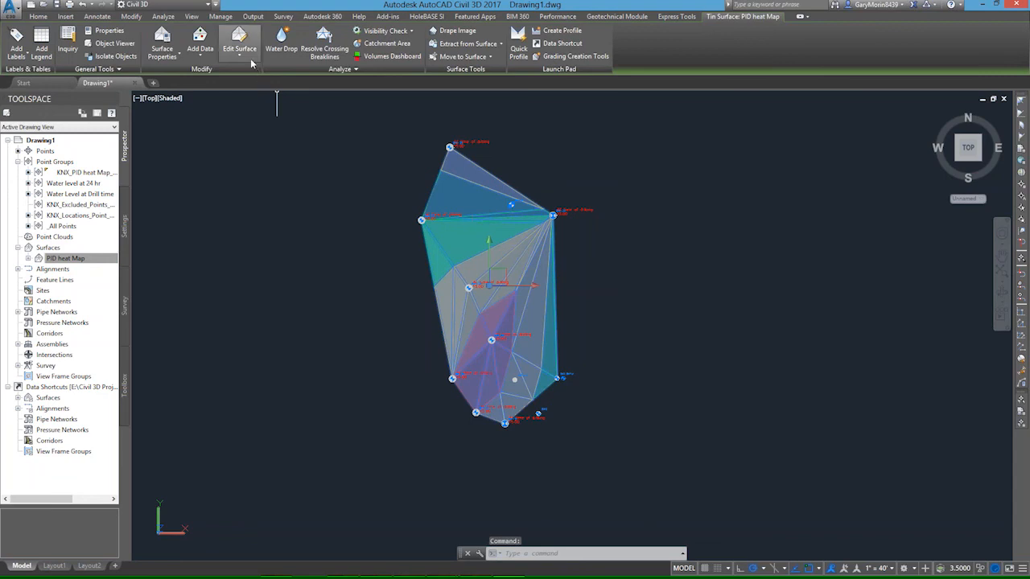
pyautogui.click(250, 57)
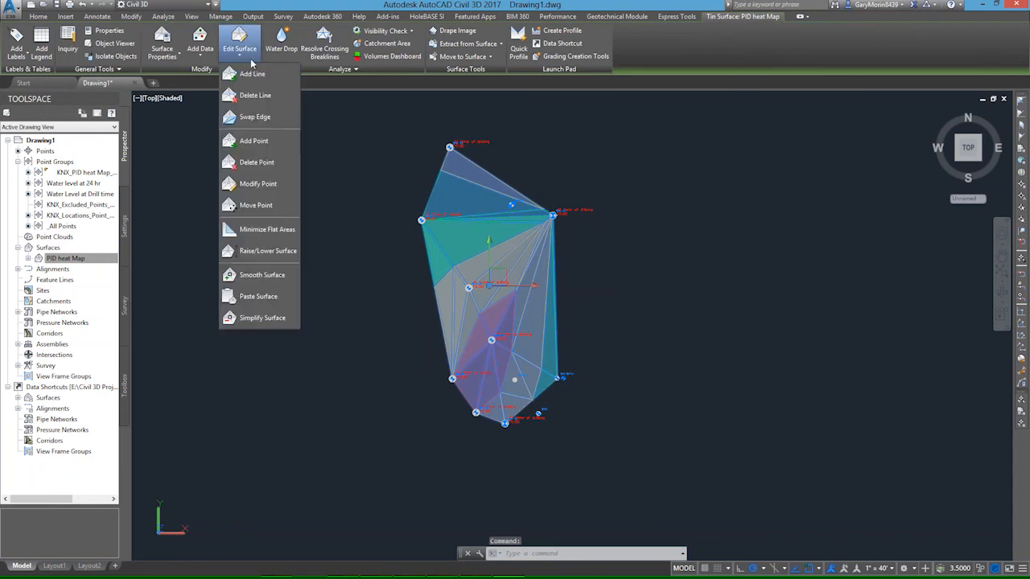
pyautogui.click(256, 276)
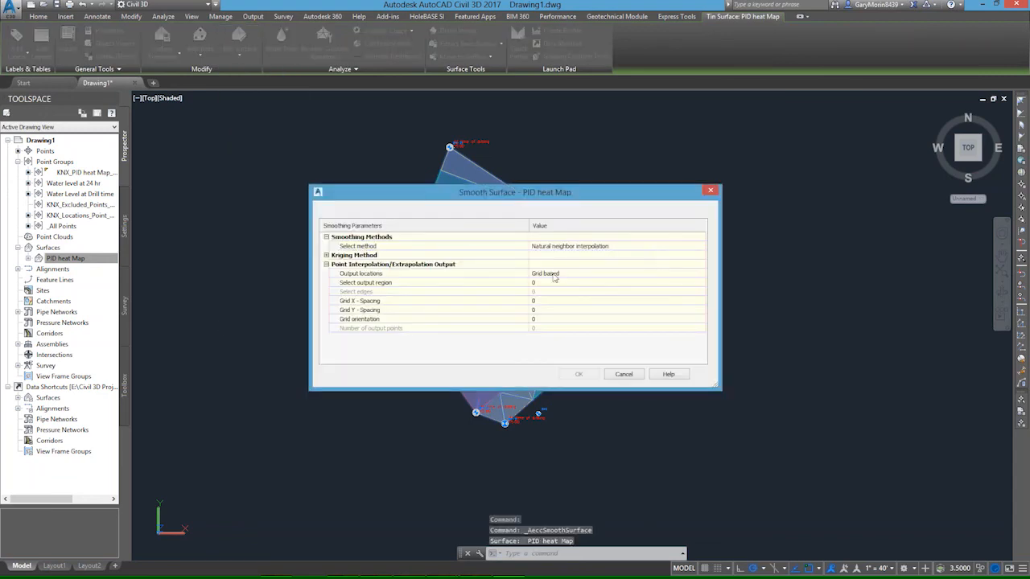
pyautogui.click(558, 284)
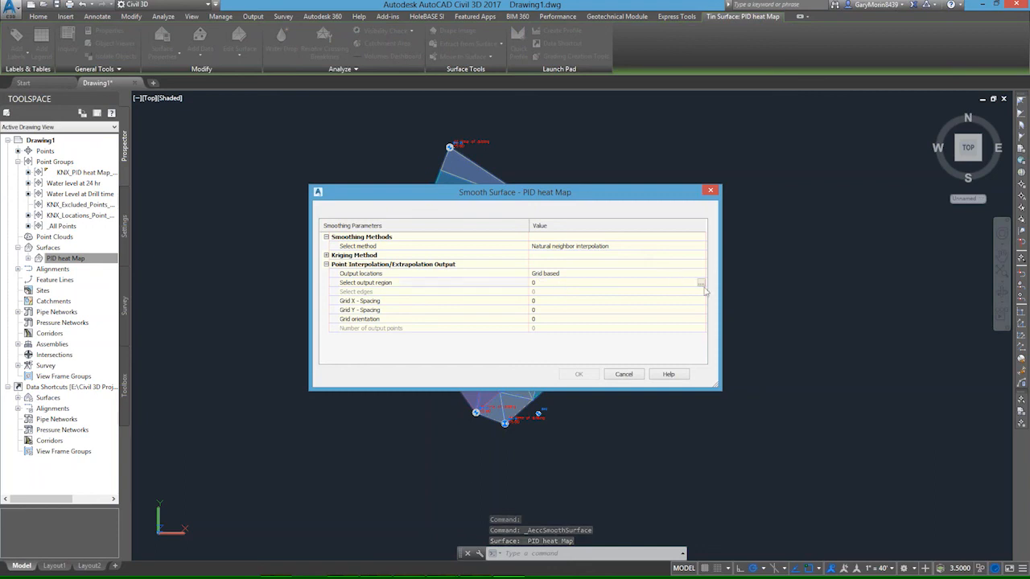
pyautogui.click(700, 285)
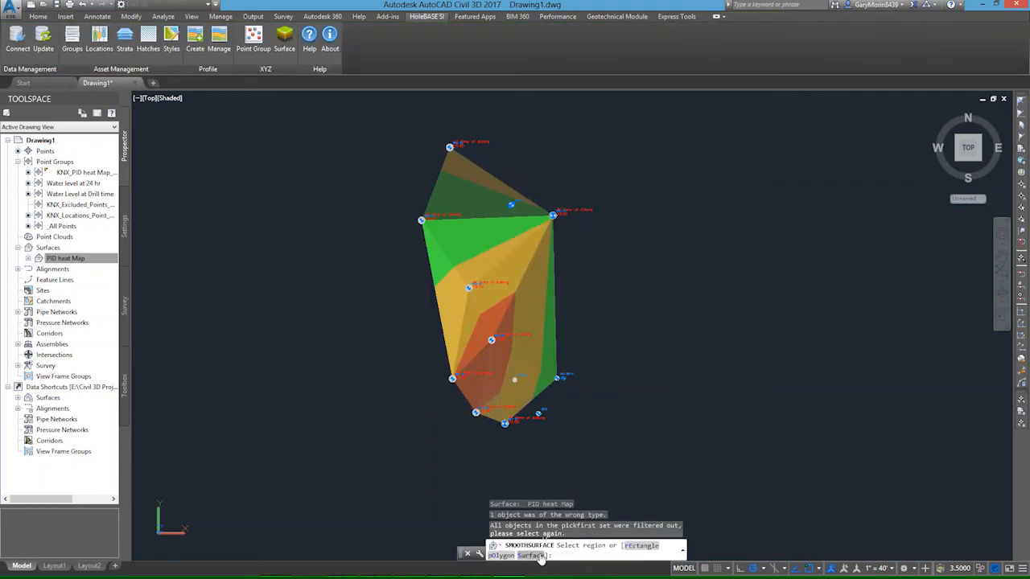
pyautogui.click(523, 556)
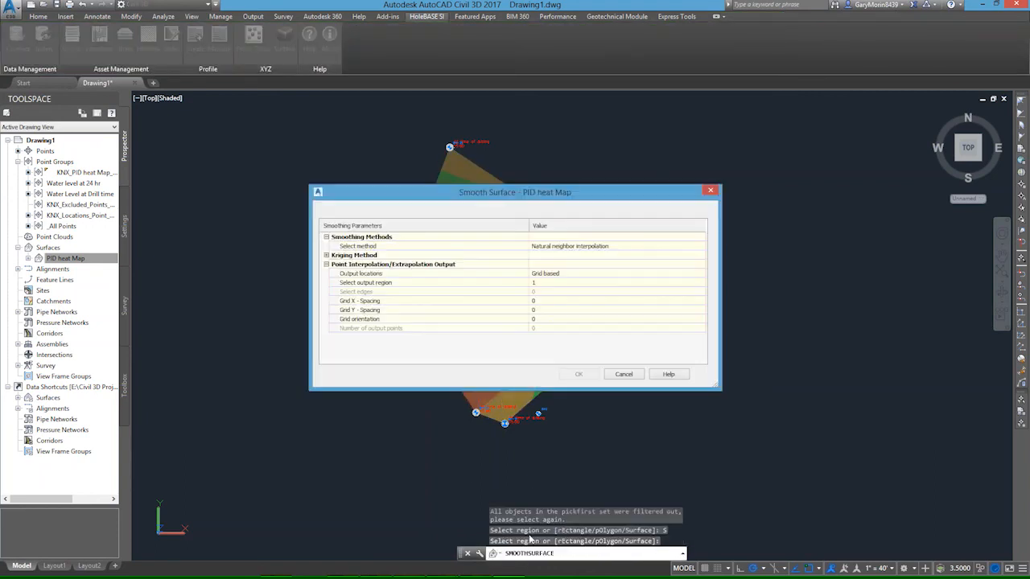
# Step: Set the smoothing grid's X and Y spacing to 5 and smooth the PID heat Map surface
pyautogui.click(542, 301)
pyautogui.write('5')
pyautogui.press('Return')
pyautogui.click(536, 311)
pyautogui.write('5')
pyautogui.press('Return')
pyautogui.click(578, 374)
pyautogui.press('Escape')
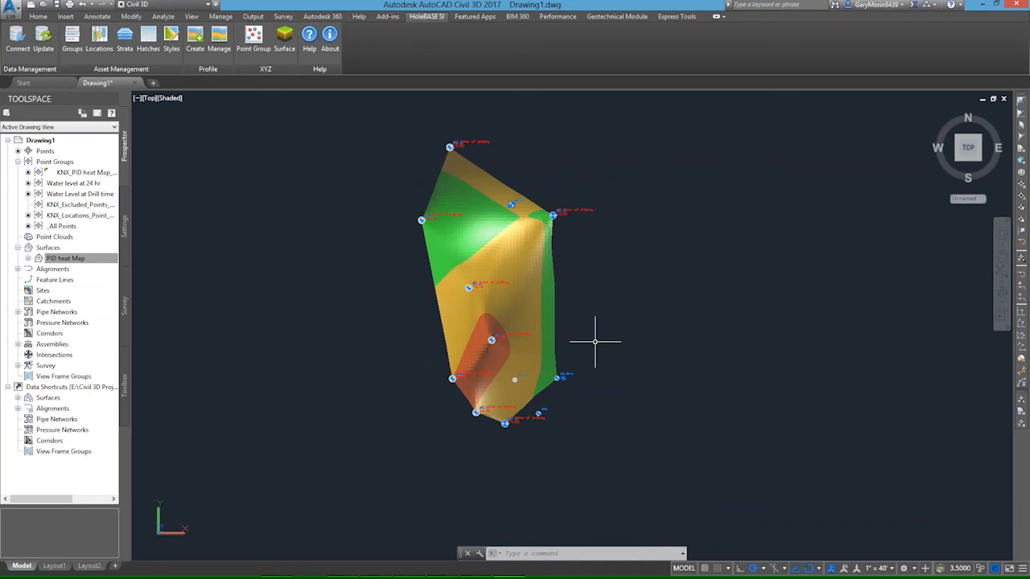
# Step: Switch to the HoleBASE SI window with the environmental data grid
pyautogui.hotkey('alt', 'Tab')
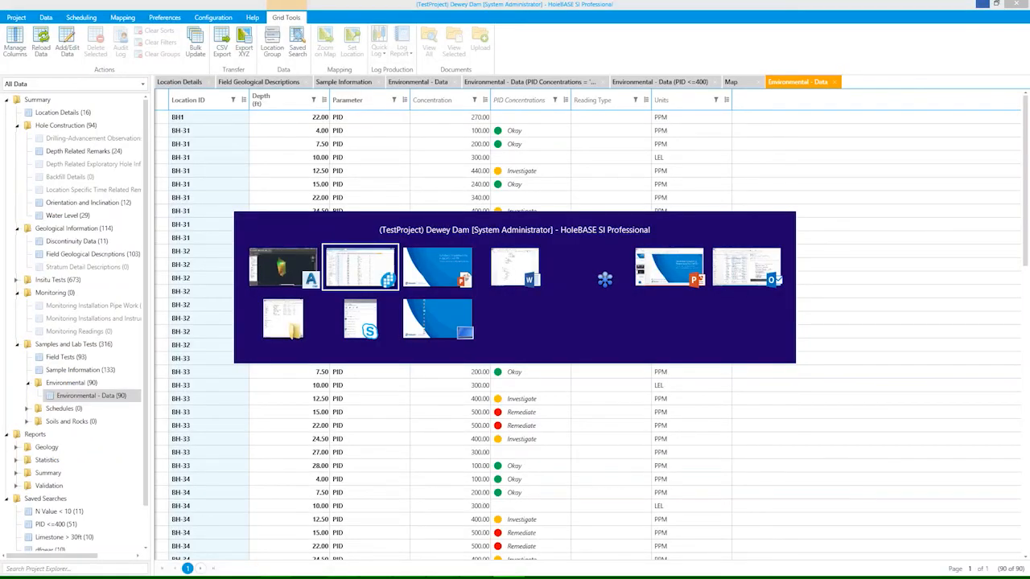